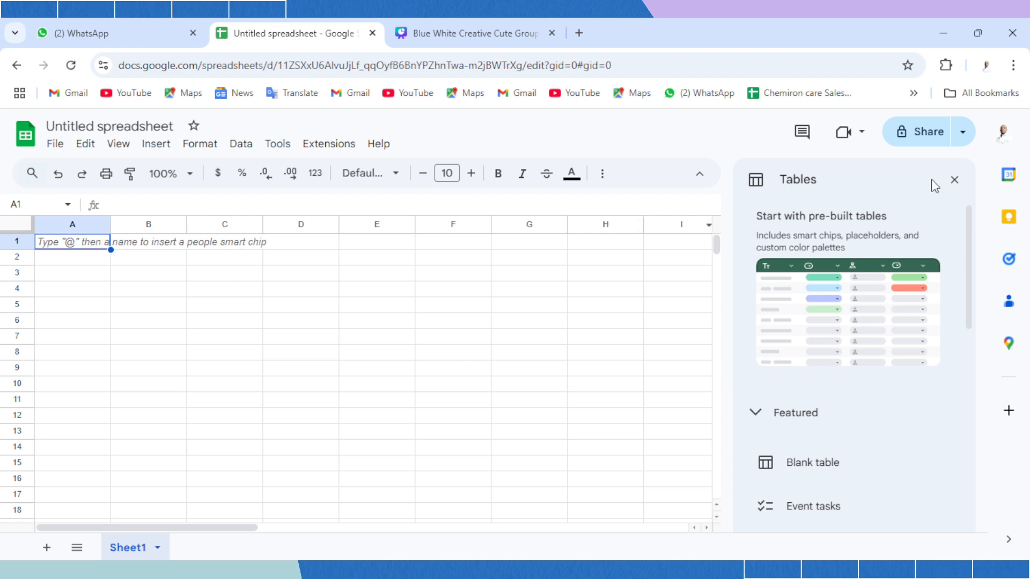
Close the pre-built tables suggestions and add three new sheets to the blank spreadsheet.
click(954, 181)
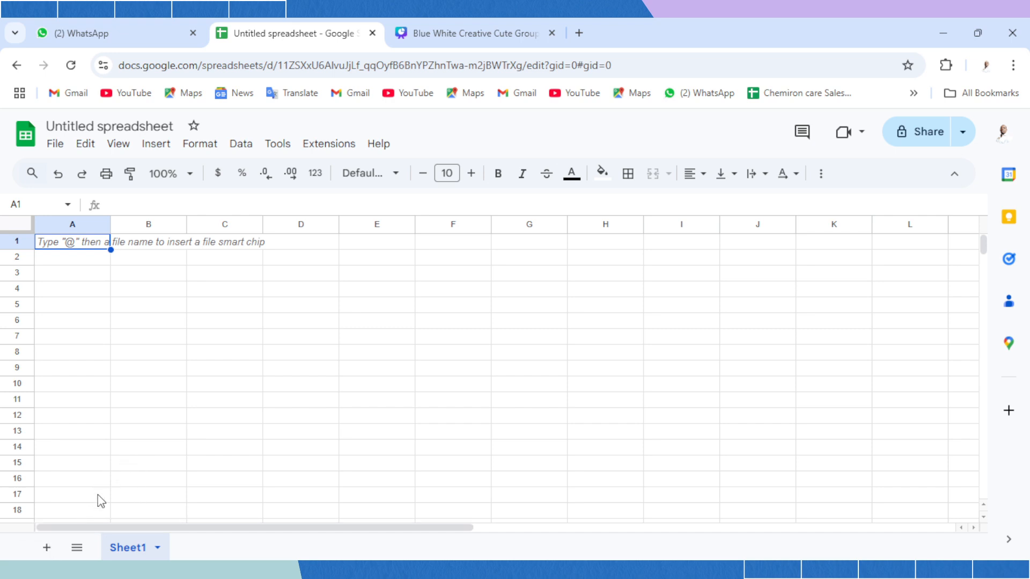
click(47, 547)
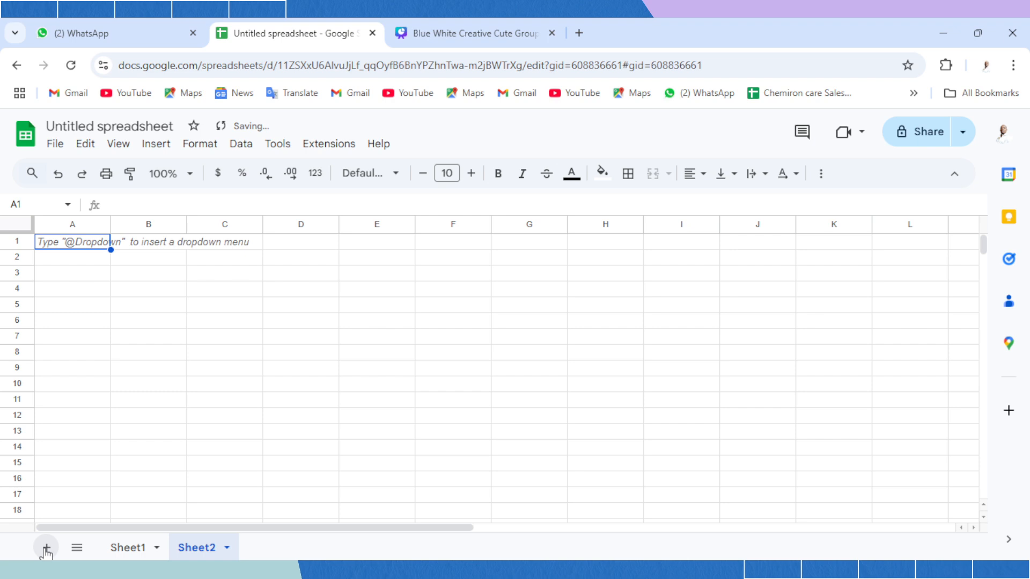
click(46, 547)
click(46, 547)
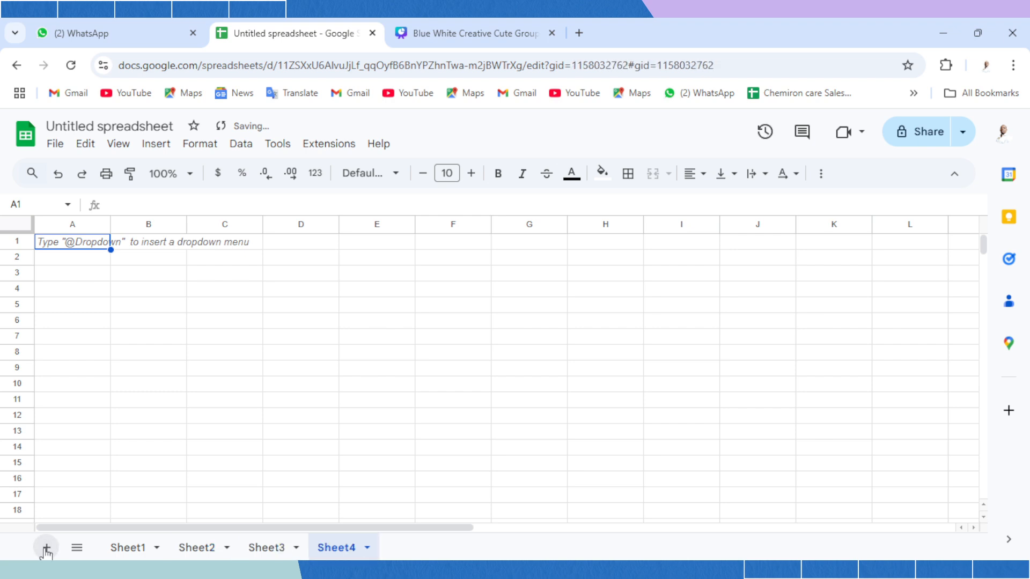
Rename Sheet1 as STOCK LEVEL.
click(155, 550)
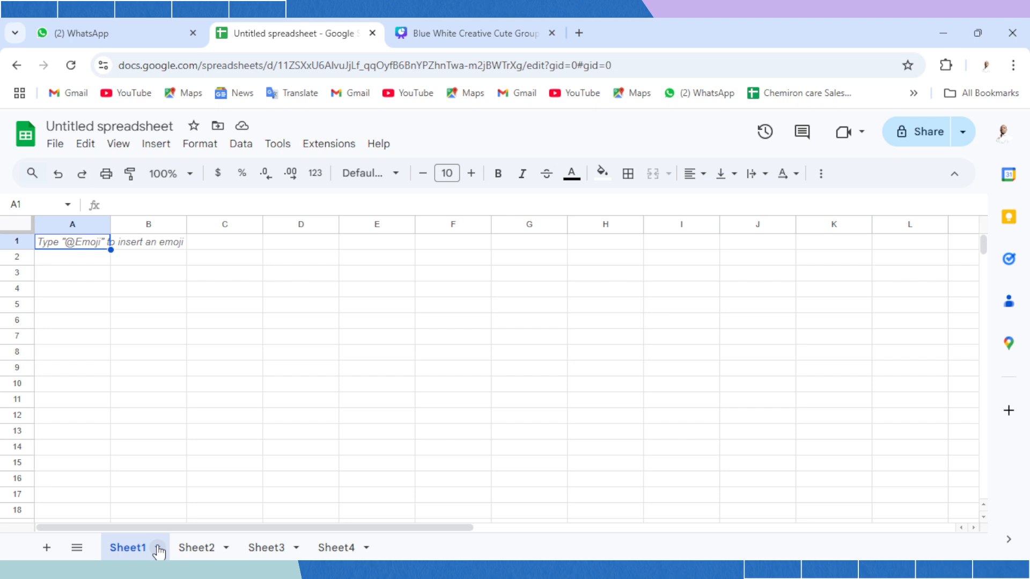
click(158, 548)
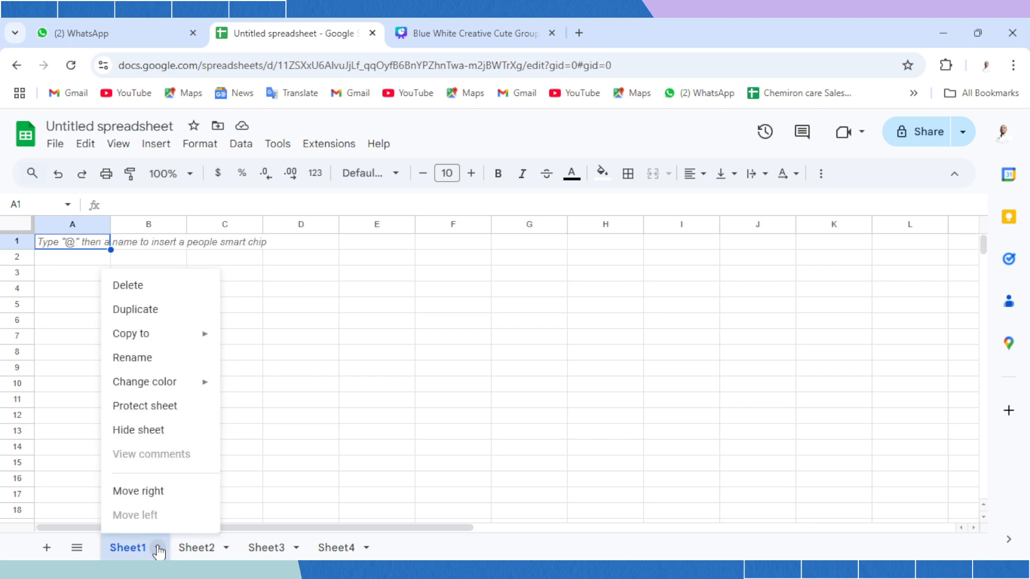
click(166, 360)
text(ST)
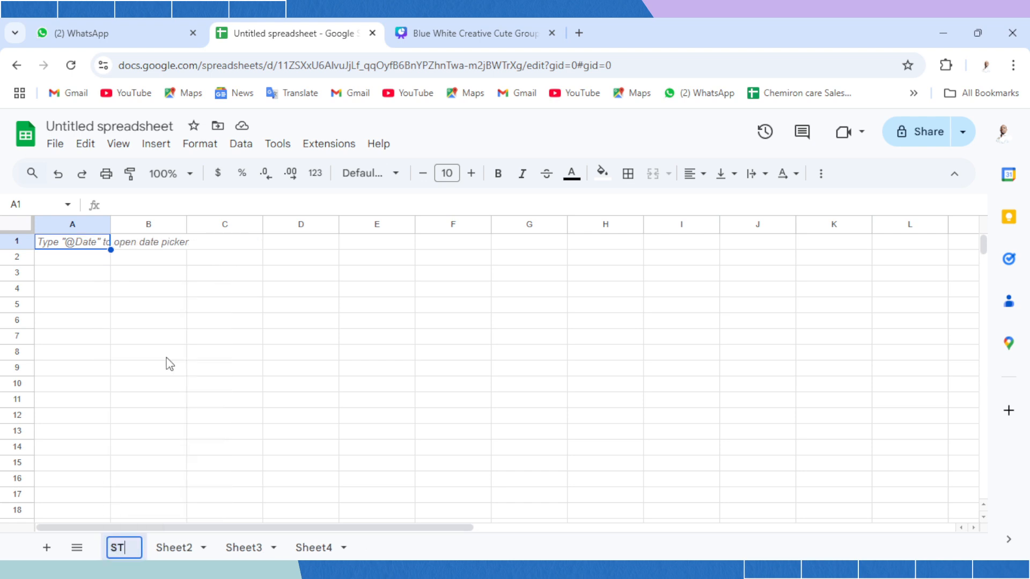
text(OCK LEVEL)
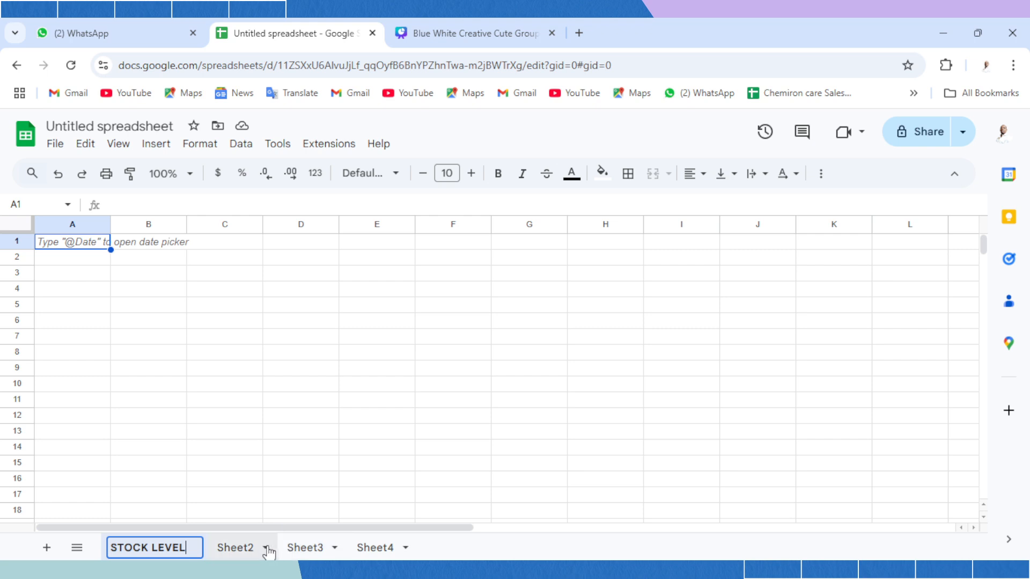
click(240, 467)
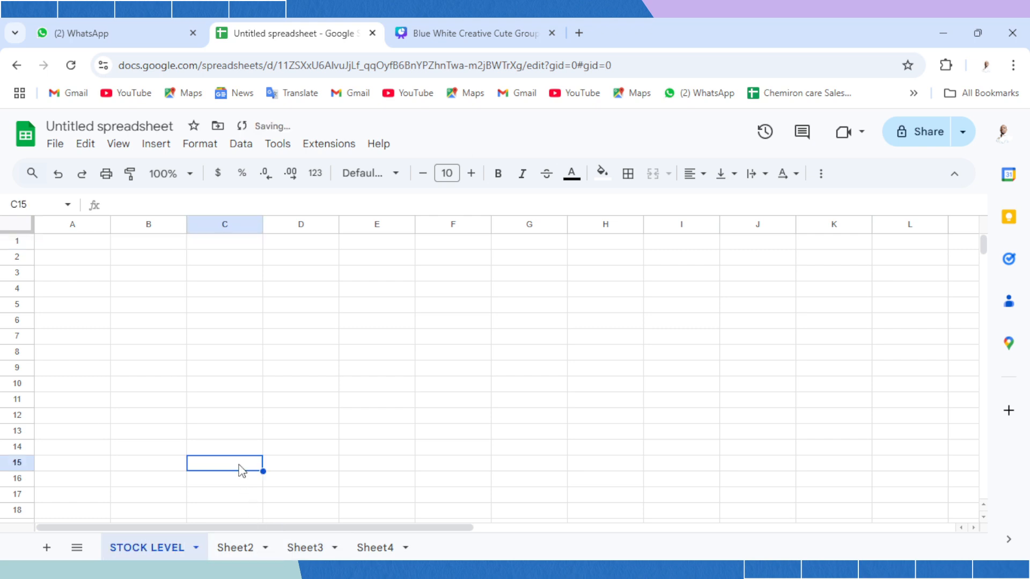
Rename Sheet2 as STOCK IN.
click(265, 548)
click(265, 548)
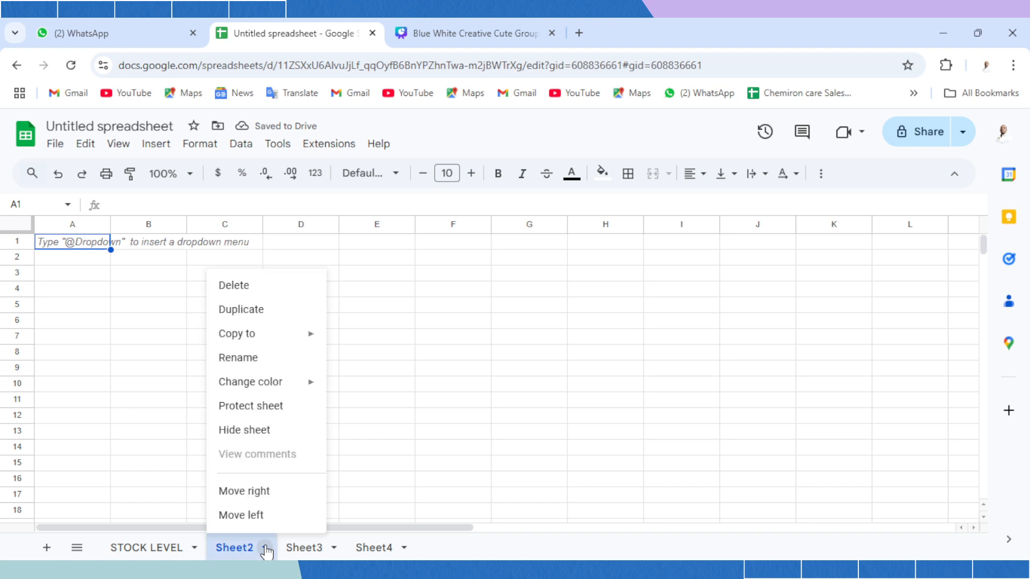
click(266, 358)
text(STOC)
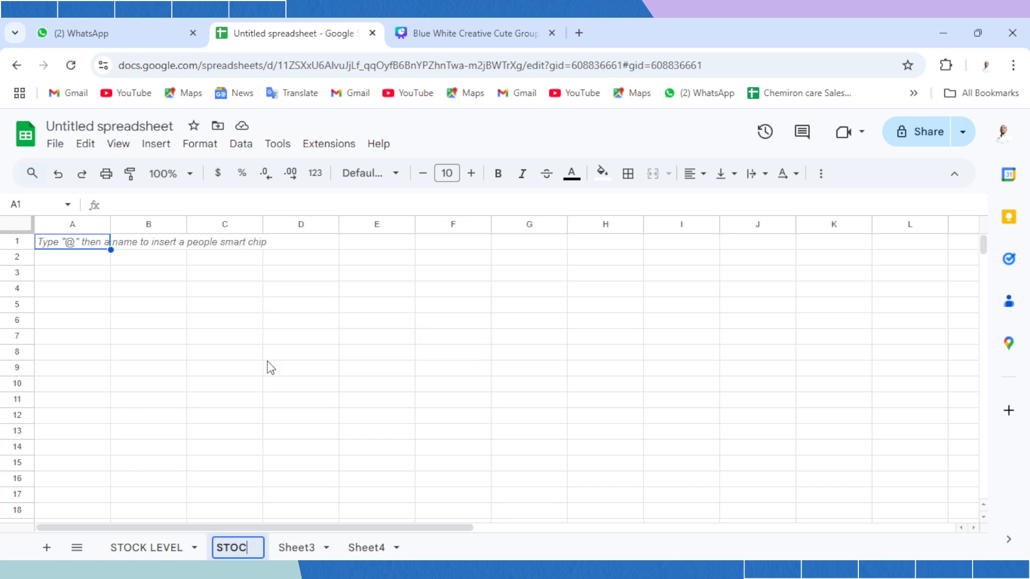
text(K IN)
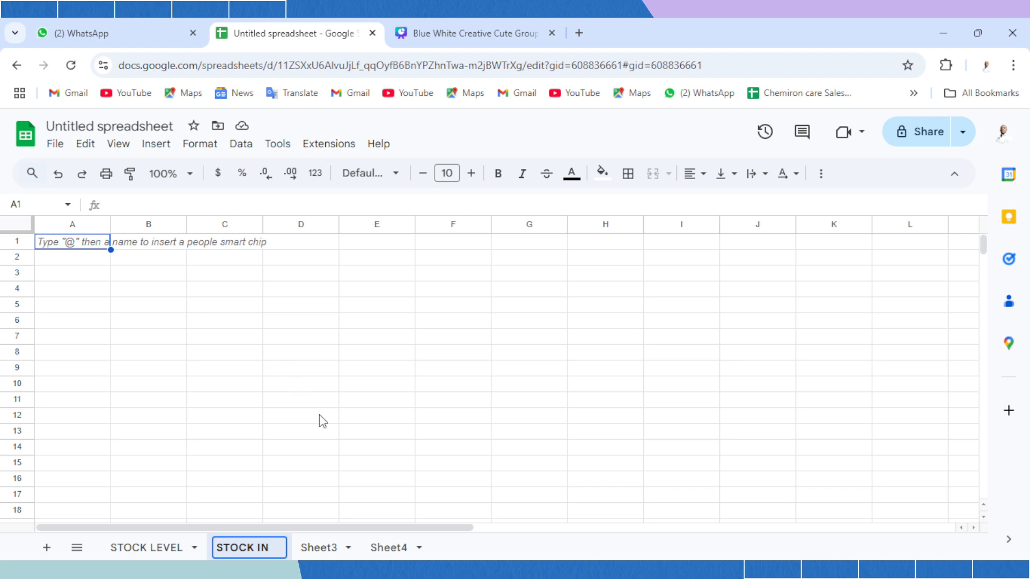
Rename Sheet3 as STOCK OUT.
click(349, 550)
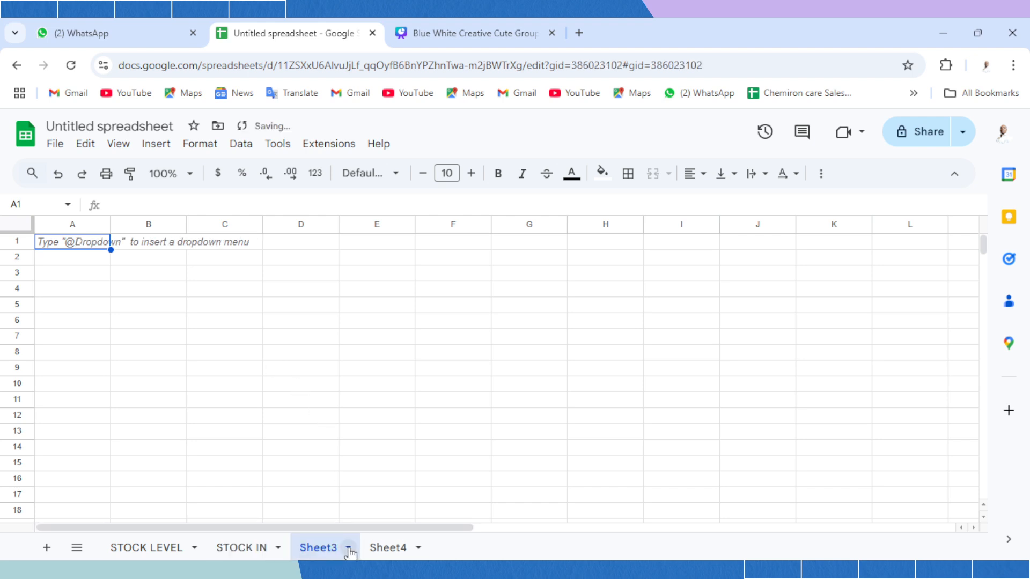
click(350, 549)
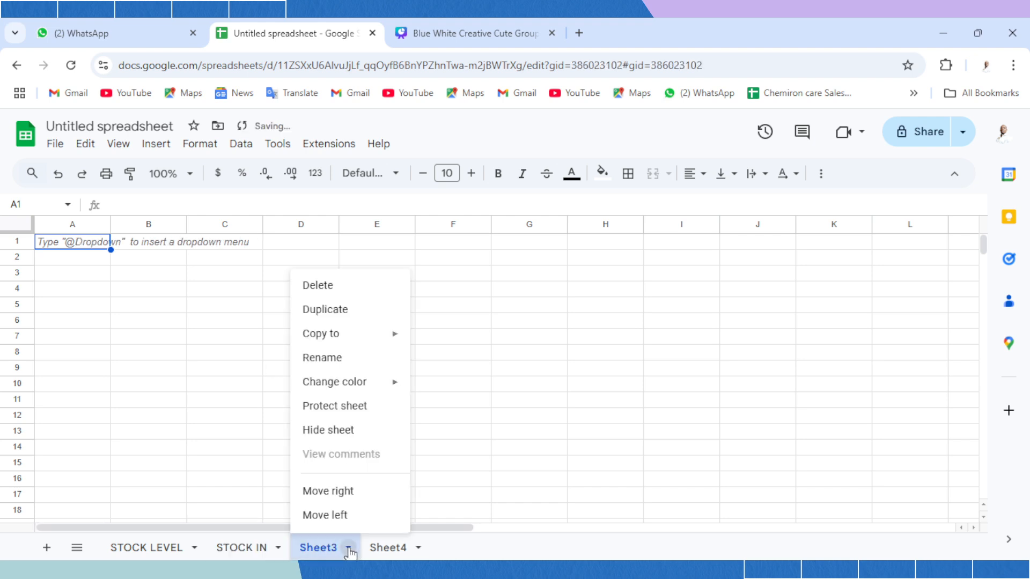
click(345, 366)
text(STO)
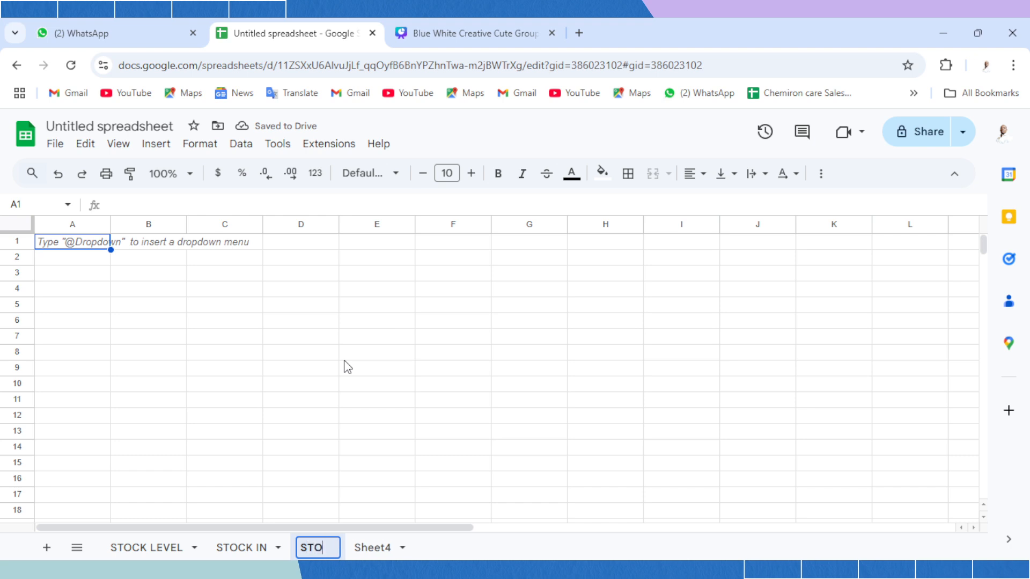
text(CK OUT)
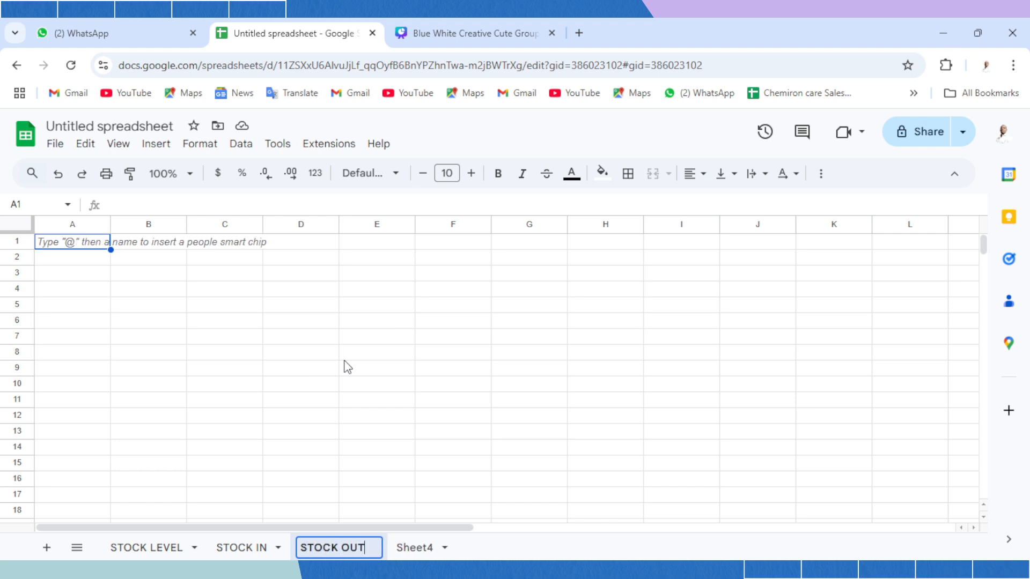
key(Return)
Rename Sheet4 as DATA VALIDATION.
click(448, 549)
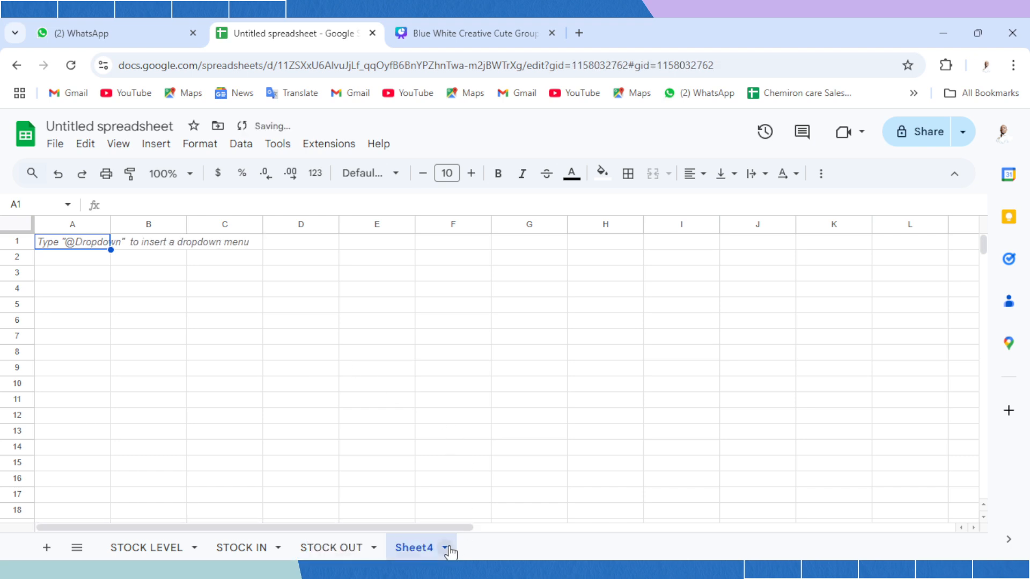
click(446, 548)
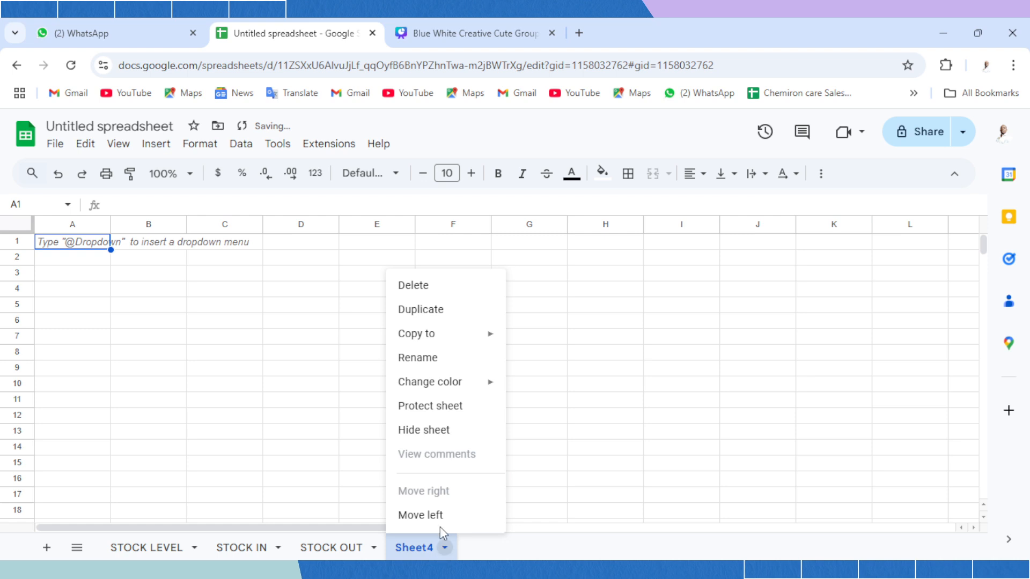
click(441, 358)
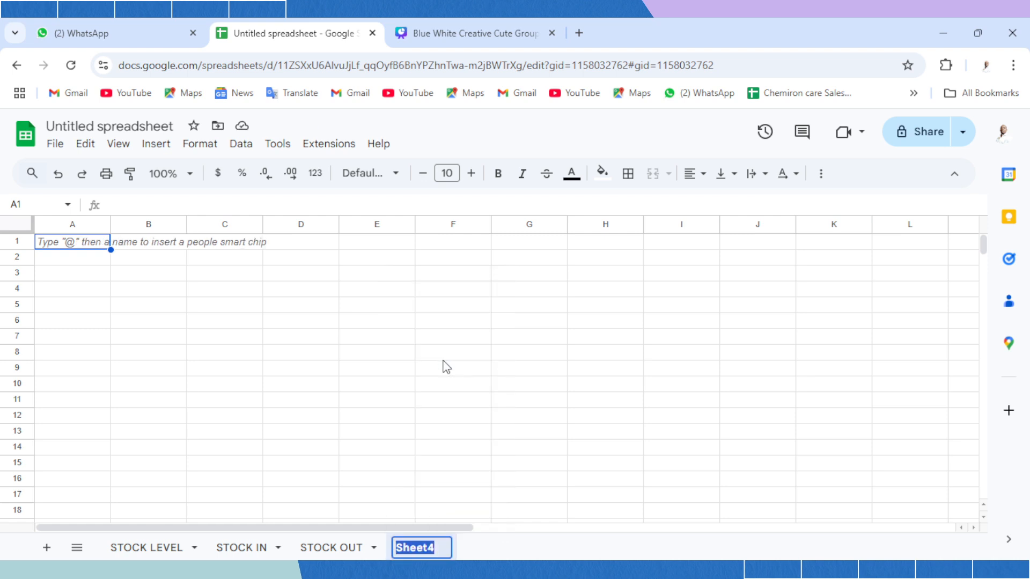
text(DATA VA)
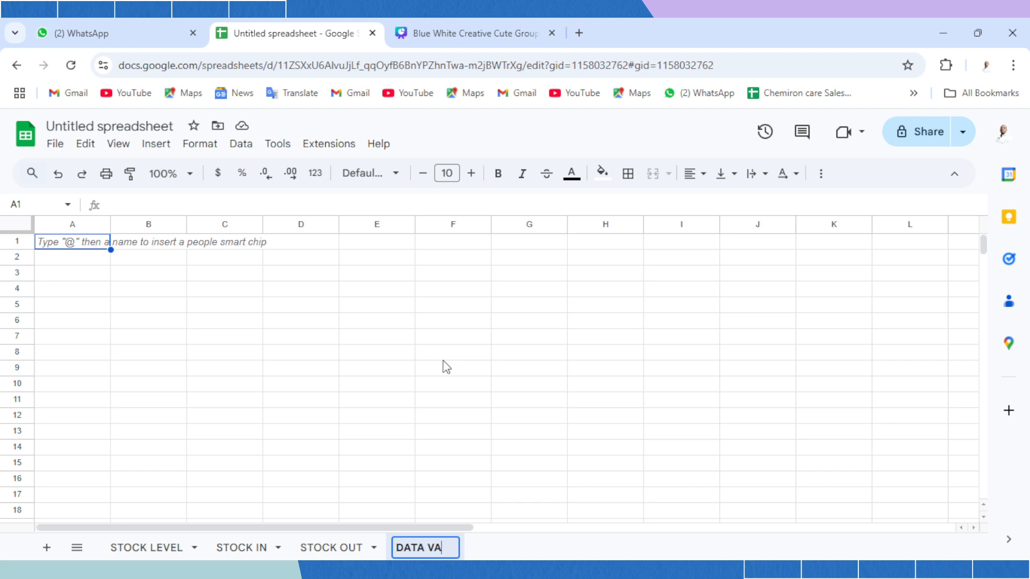
text(LIDATI)
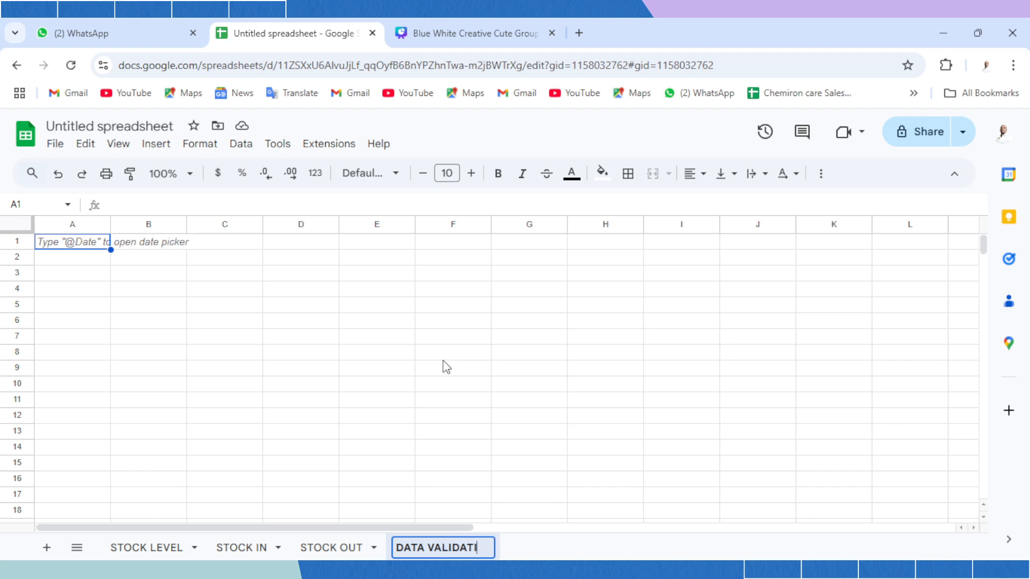
text(ON)
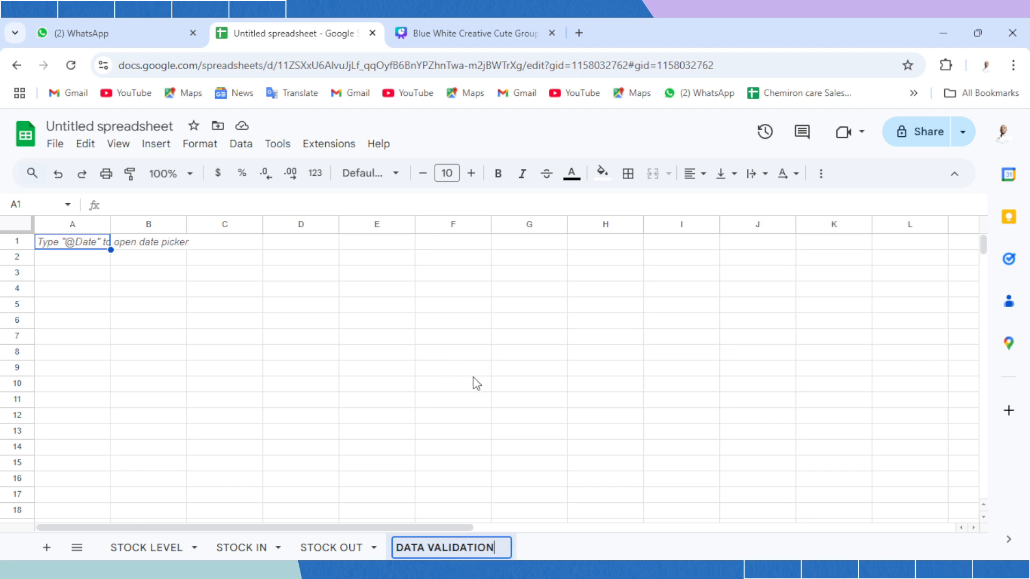
click(474, 375)
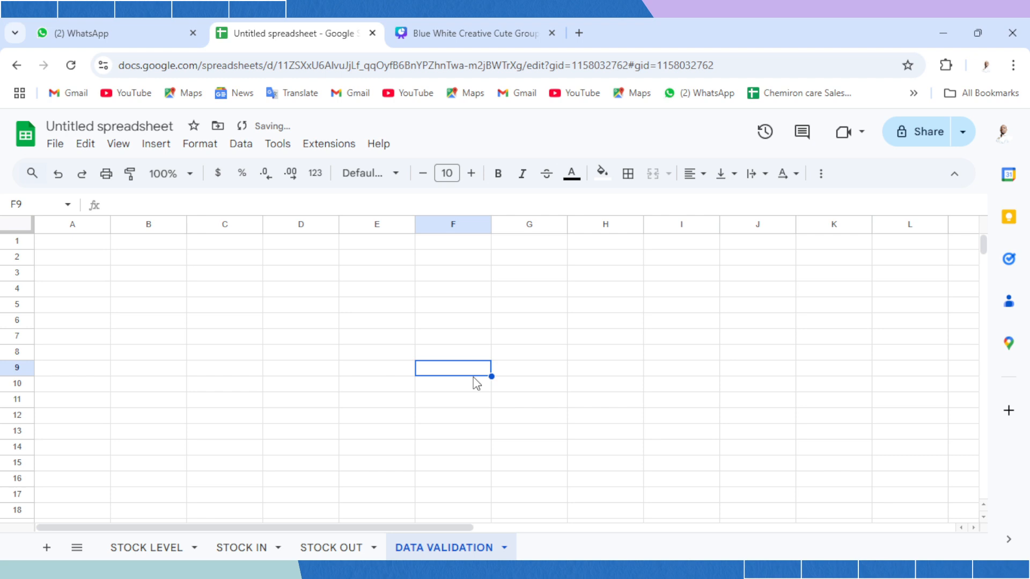
Enter the heading PRODUCTS in cell A1 of the DATA VALIDATION sheet.
click(79, 242)
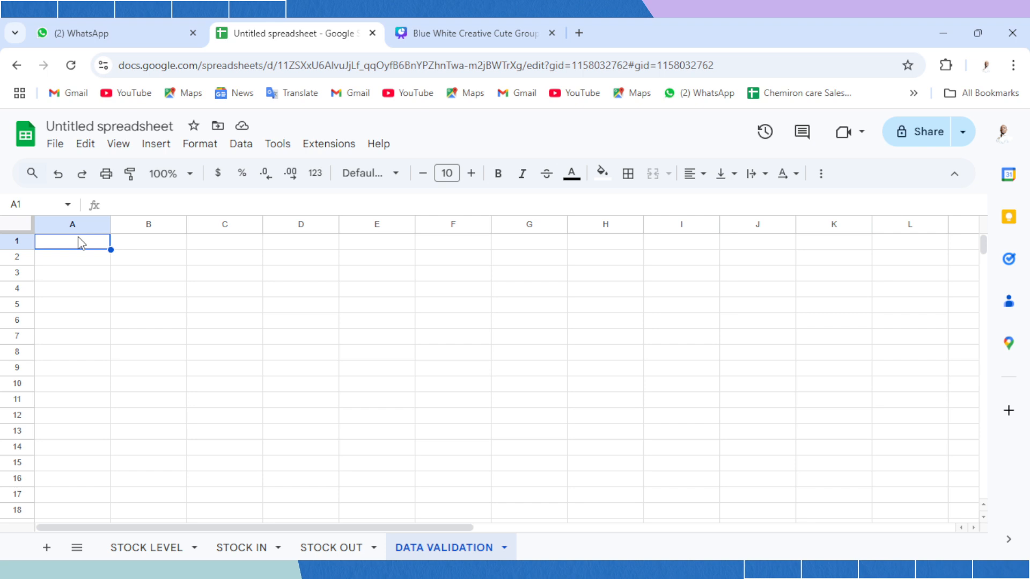
text(P)
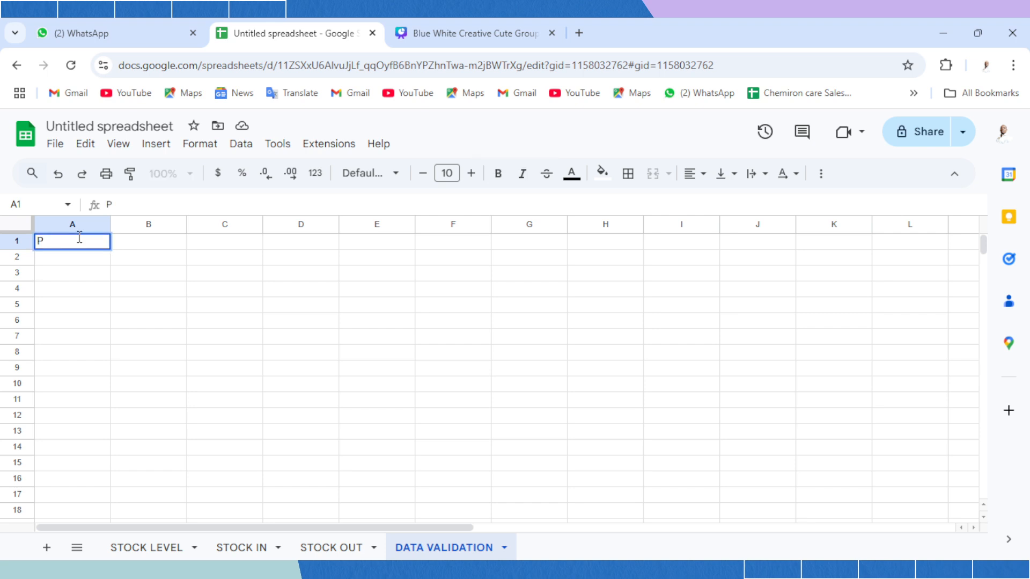
text(RODUCTS)
key(Return)
Format the PRODUCTS heading in cell A1 with a blue fill and bold white text.
click(81, 242)
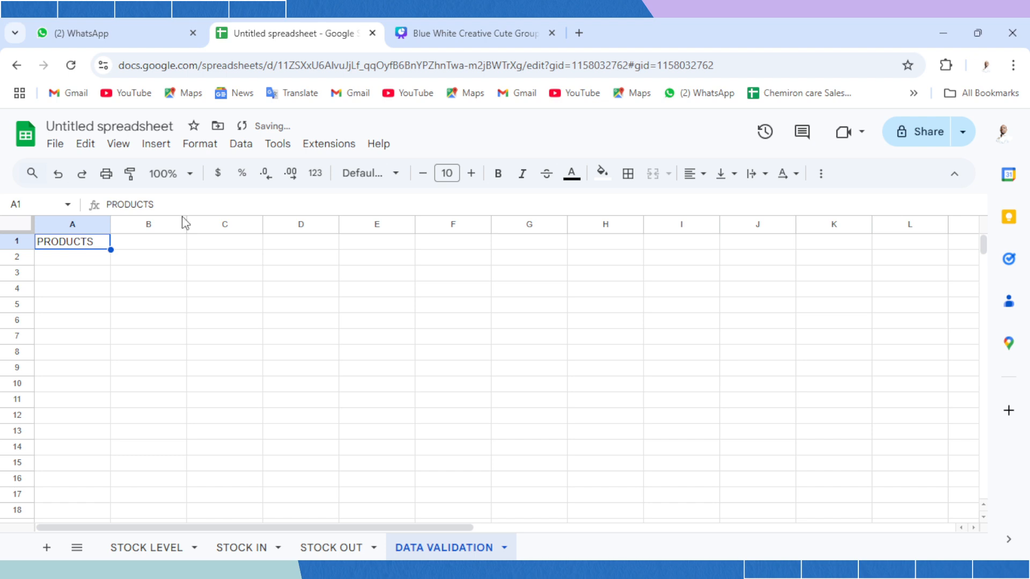
click(597, 179)
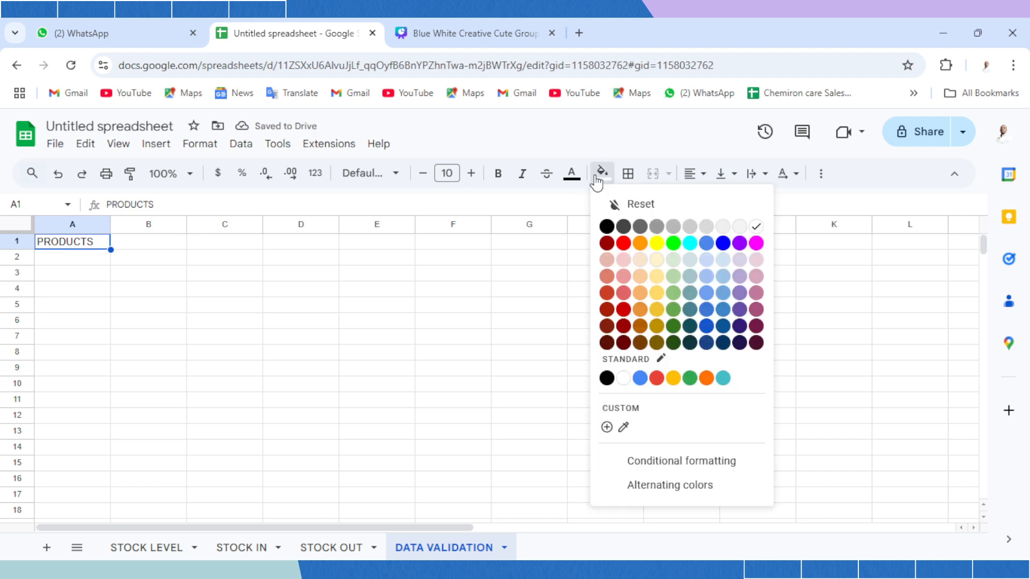
click(722, 247)
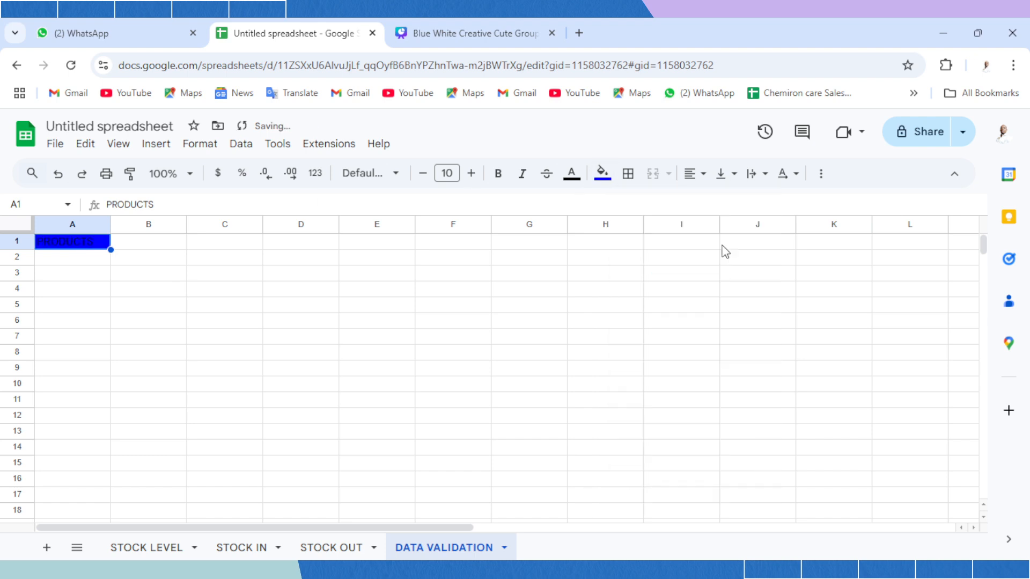
click(572, 173)
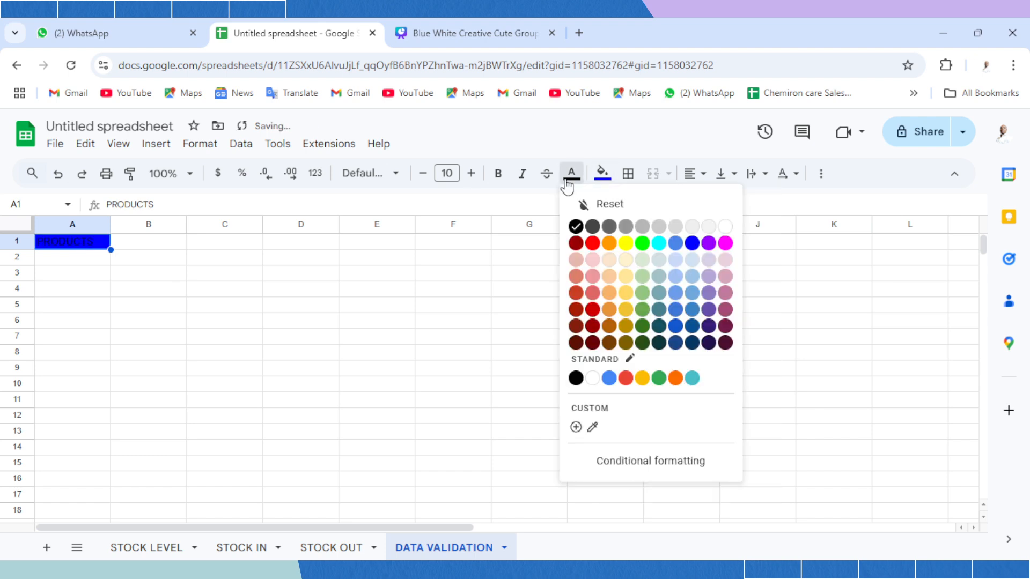
click(725, 227)
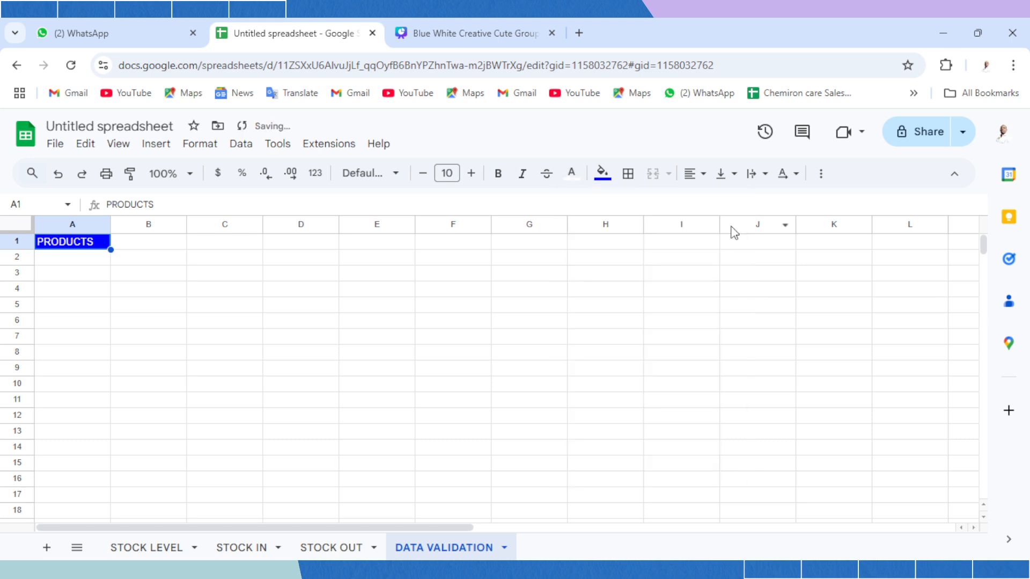
key(ctrl+b)
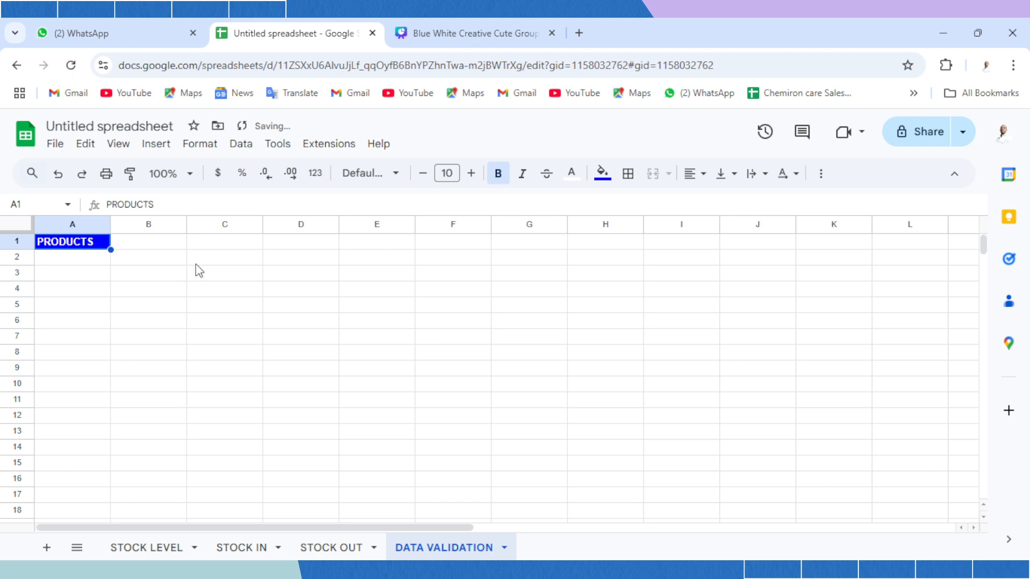
List the products Buscuit, Milk, Sugar, Shoe and Bag in cells A2 to A6 under the PRODUCTS heading.
click(71, 260)
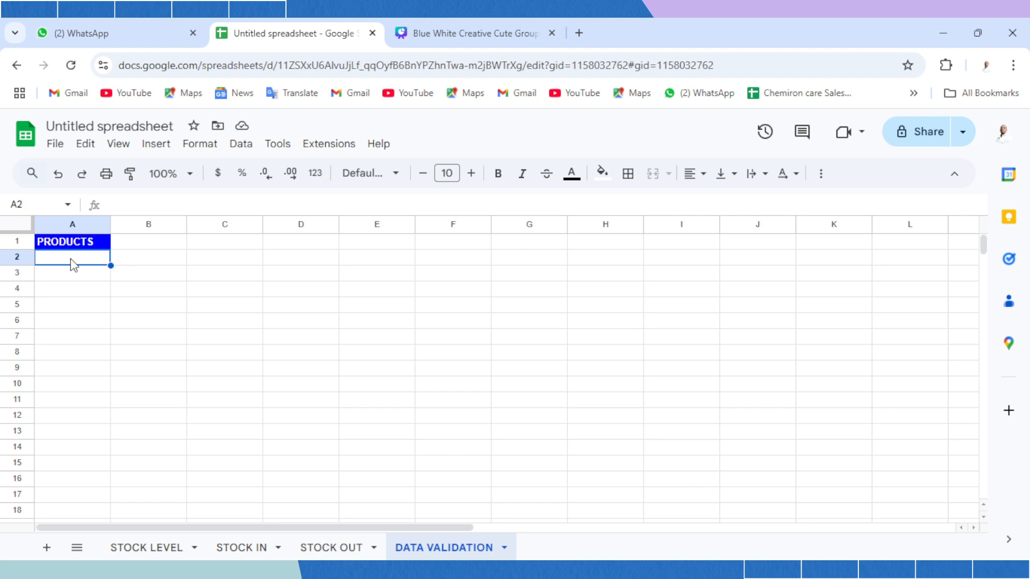
text(B)
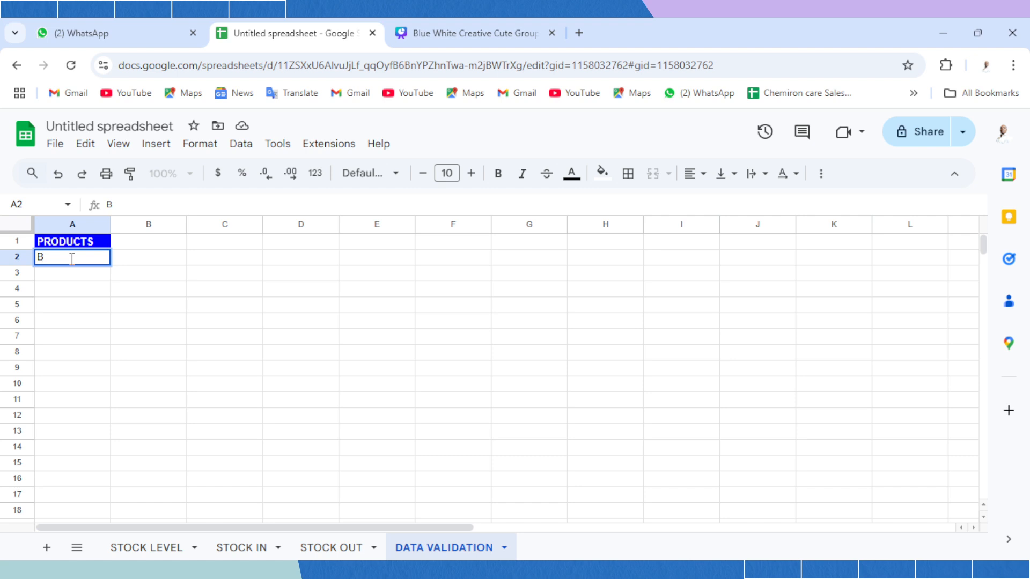
text(uscuit)
key(Return)
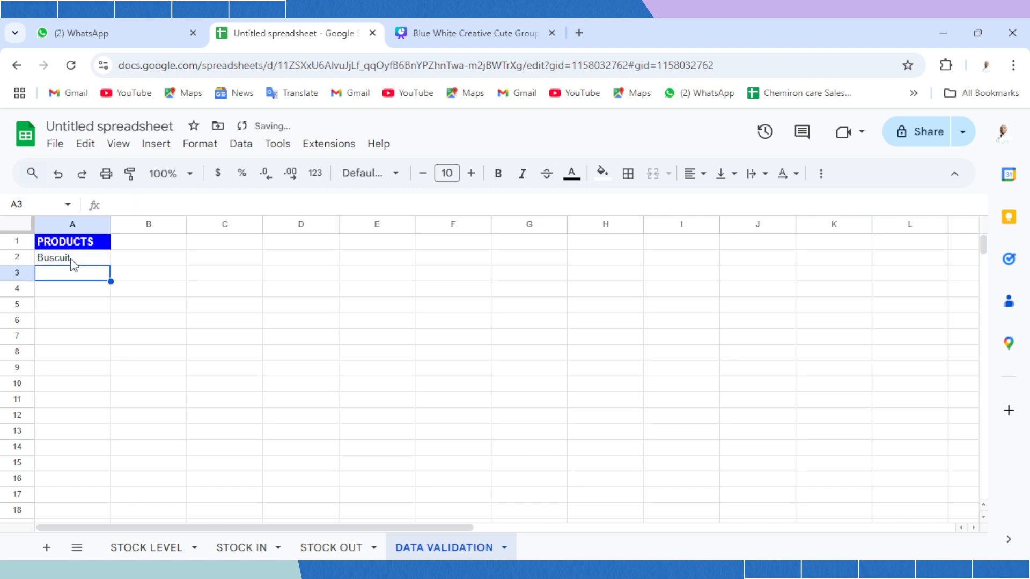
text(Milk)
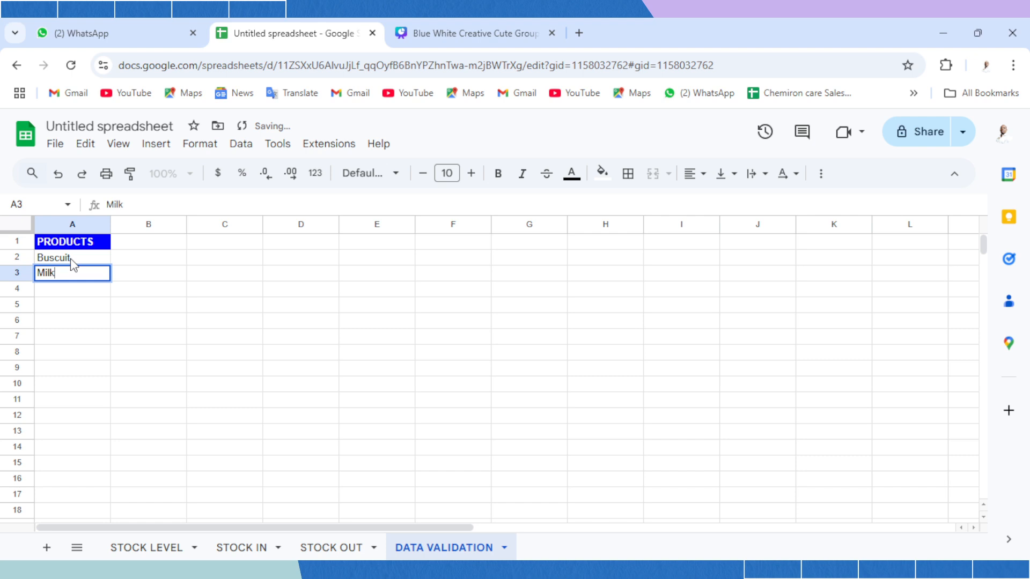
key(Return)
text(Sugar)
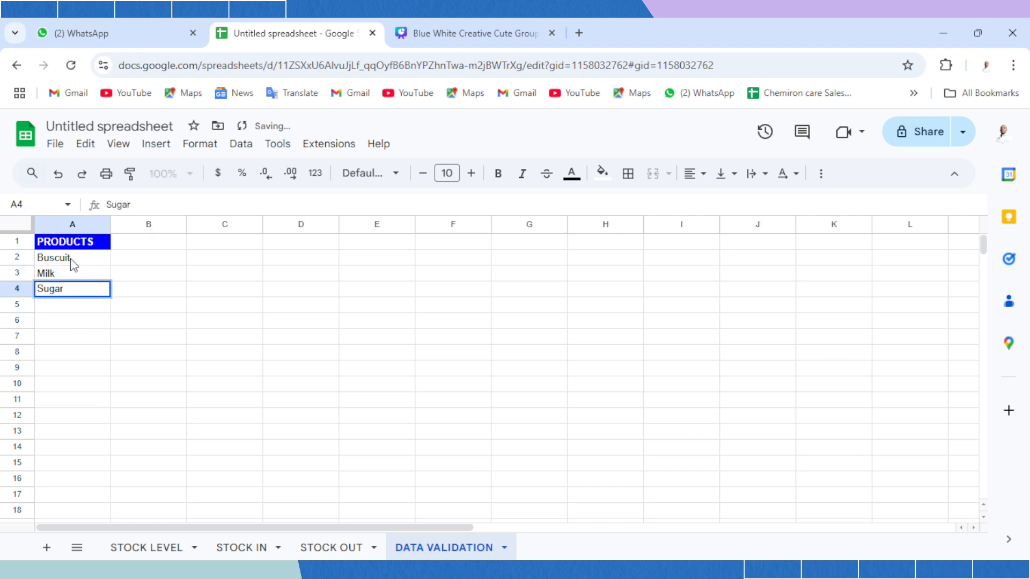
key(Return)
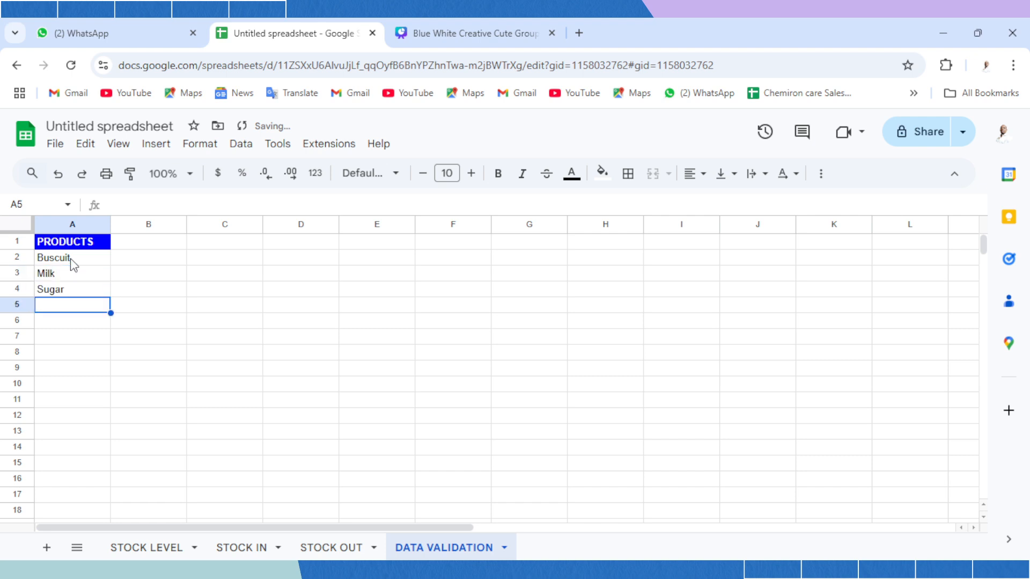
text(Shoe)
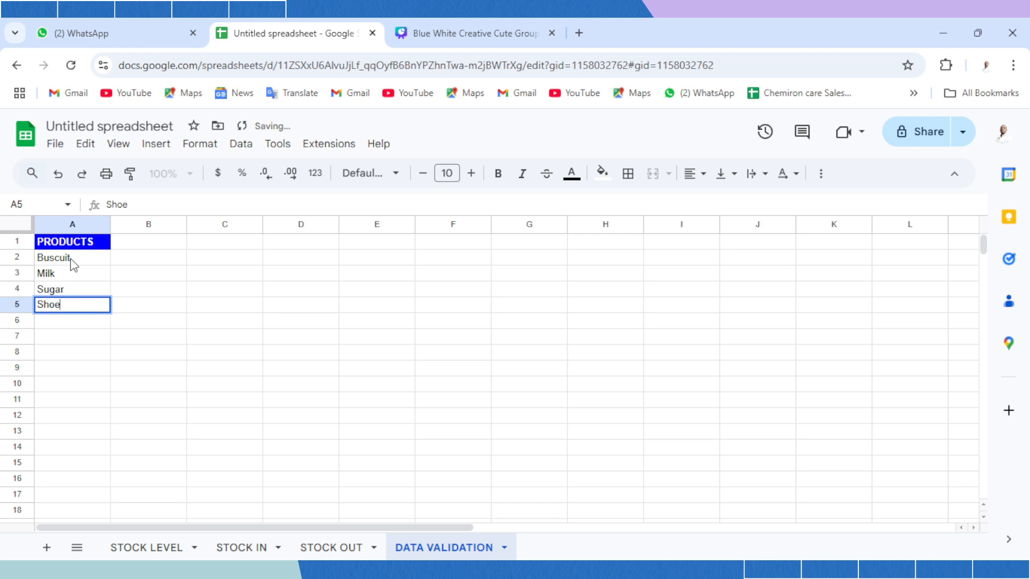
key(Return)
text(Bag)
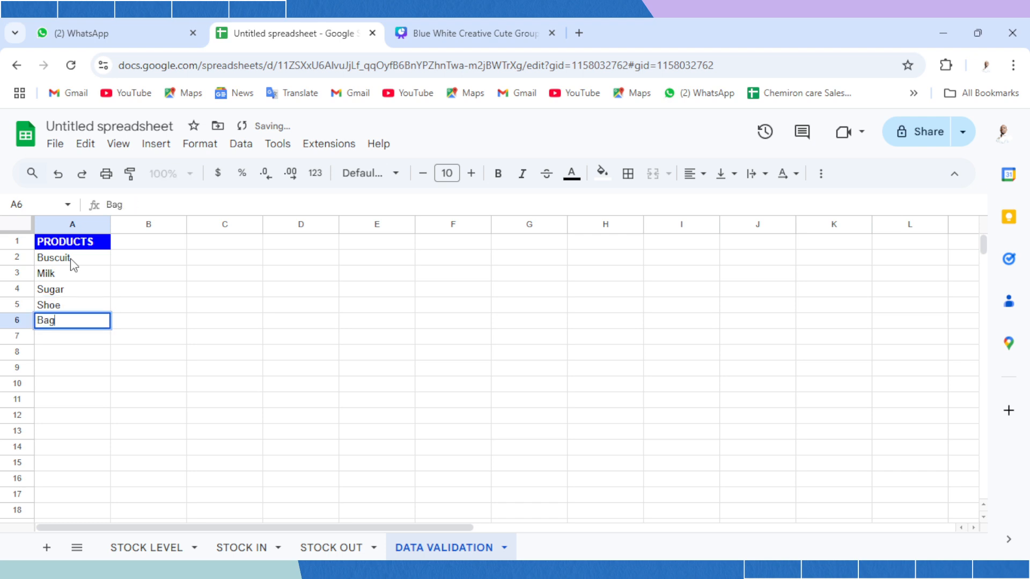
key(Return)
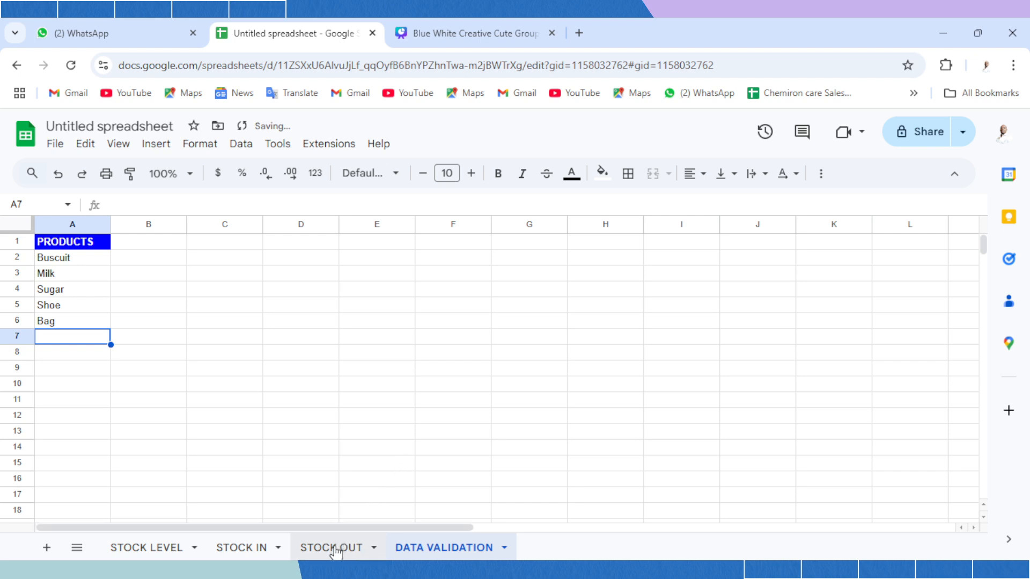
Enter the headings DATE, PRODUCT and QUANTITY in cells A1 to C1 of the STOCK IN sheet.
click(261, 550)
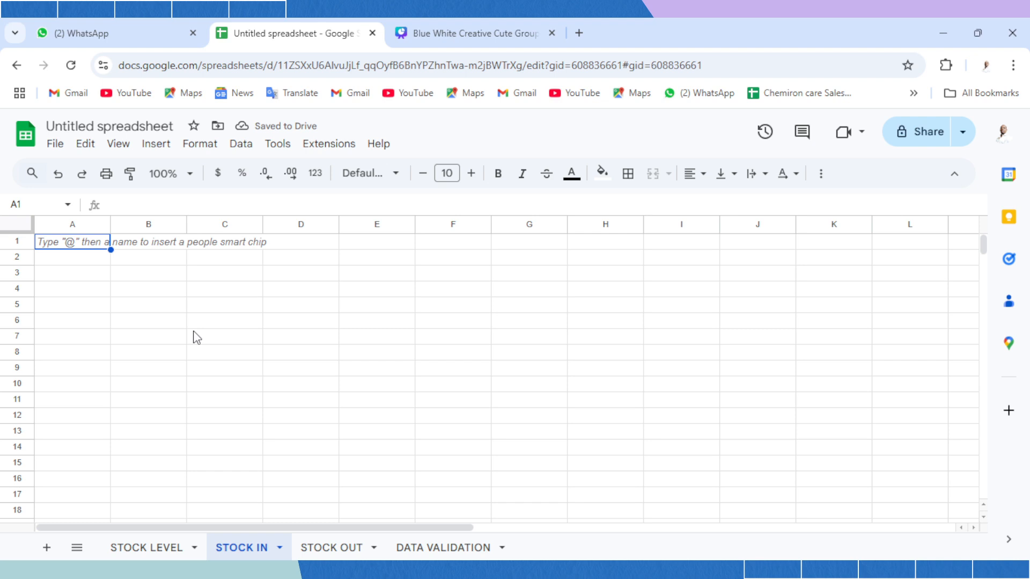
text(DATE)
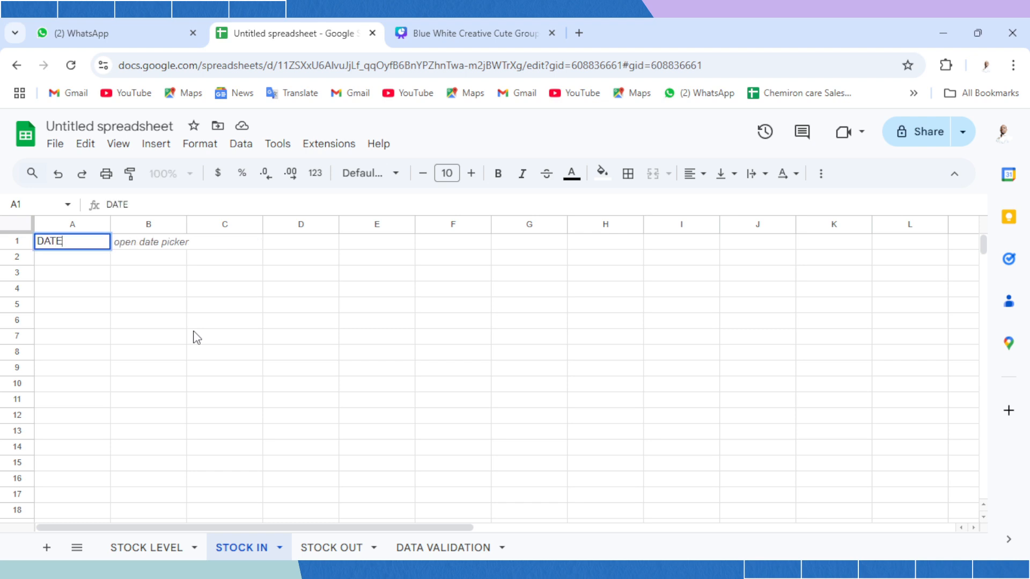
key(Tab)
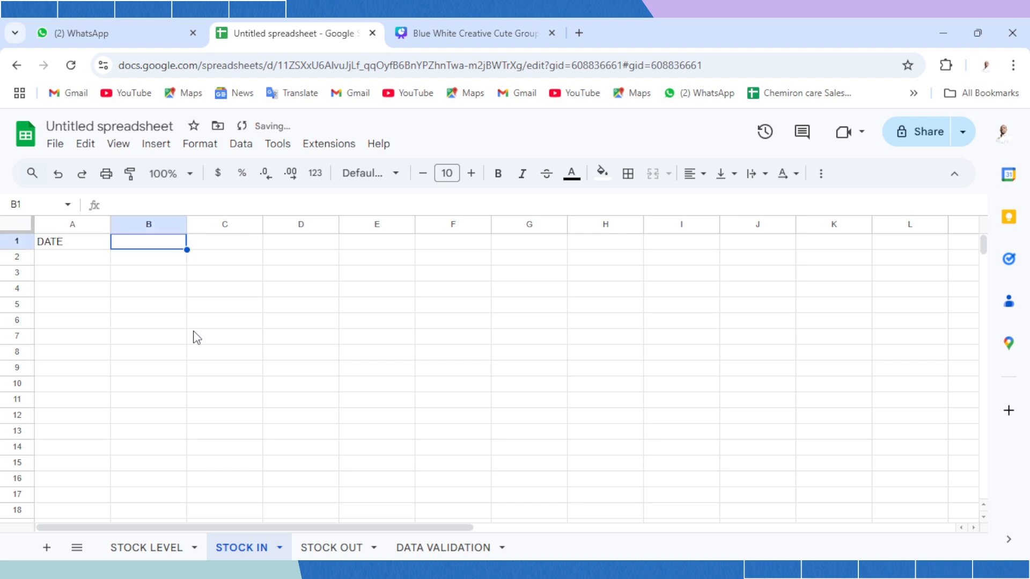
text(PROD)
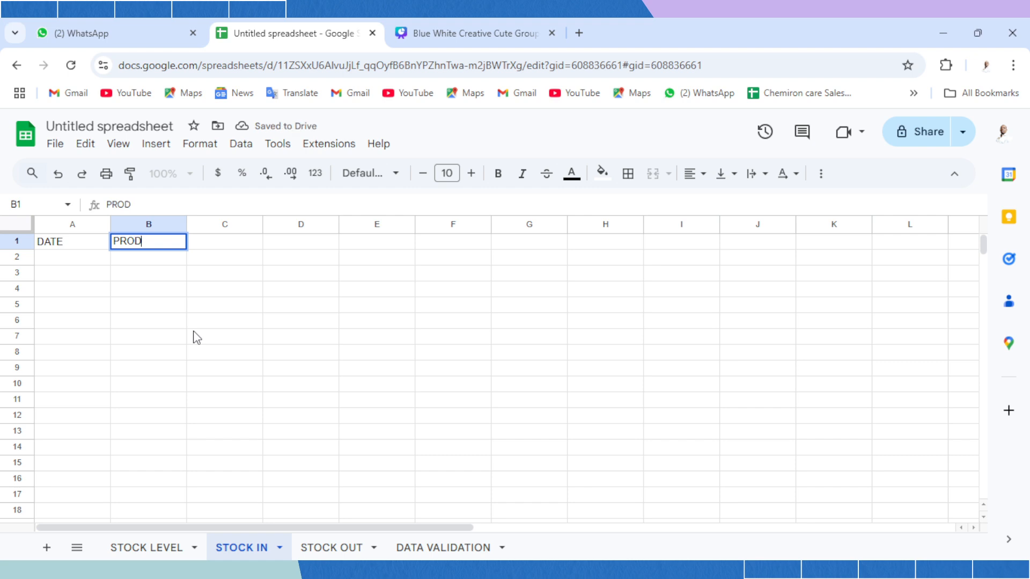
text(UCT)
key(Tab)
text(QUAN)
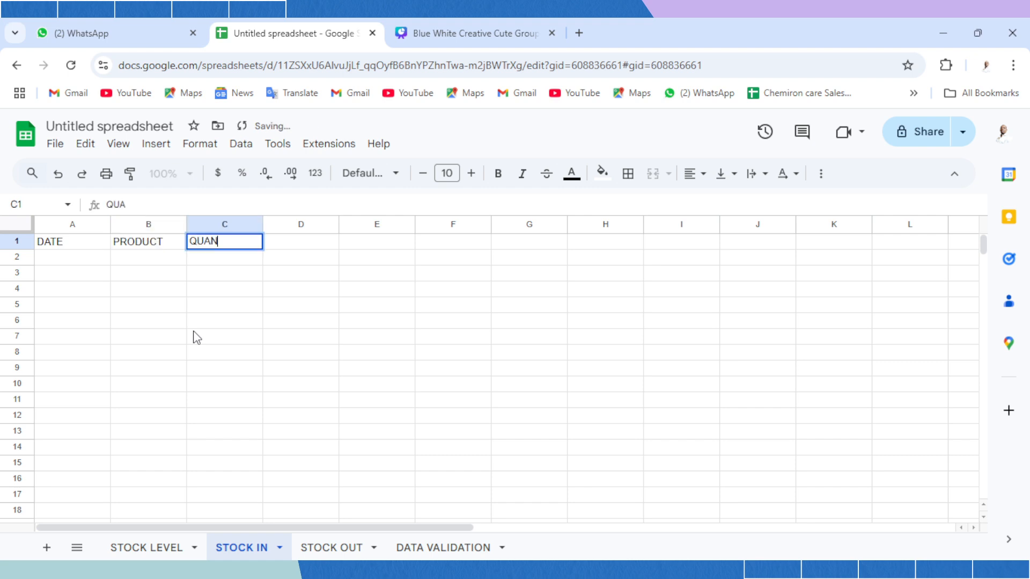
text(TIY)
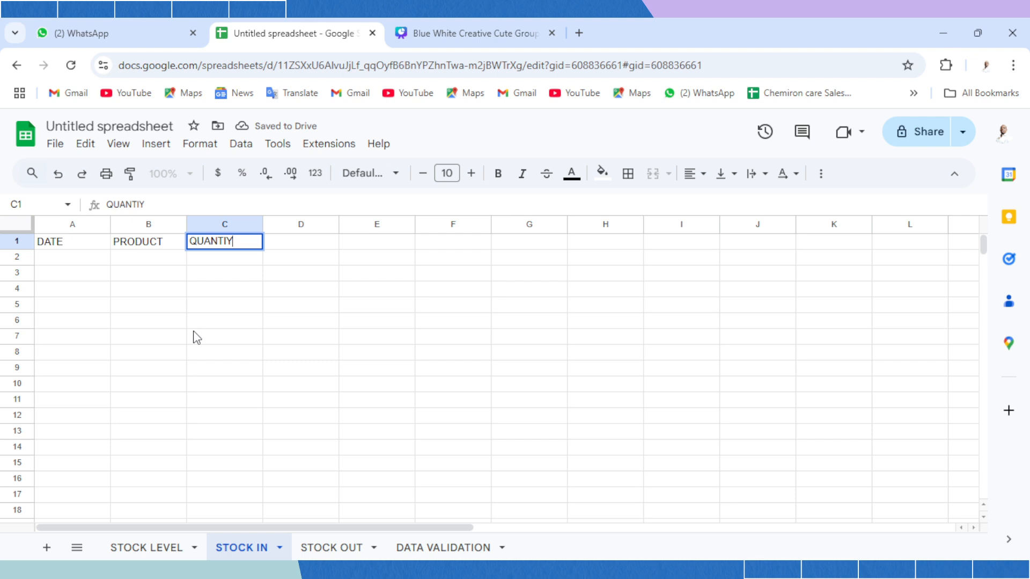
key(BackSpace)
key(BackSpace)
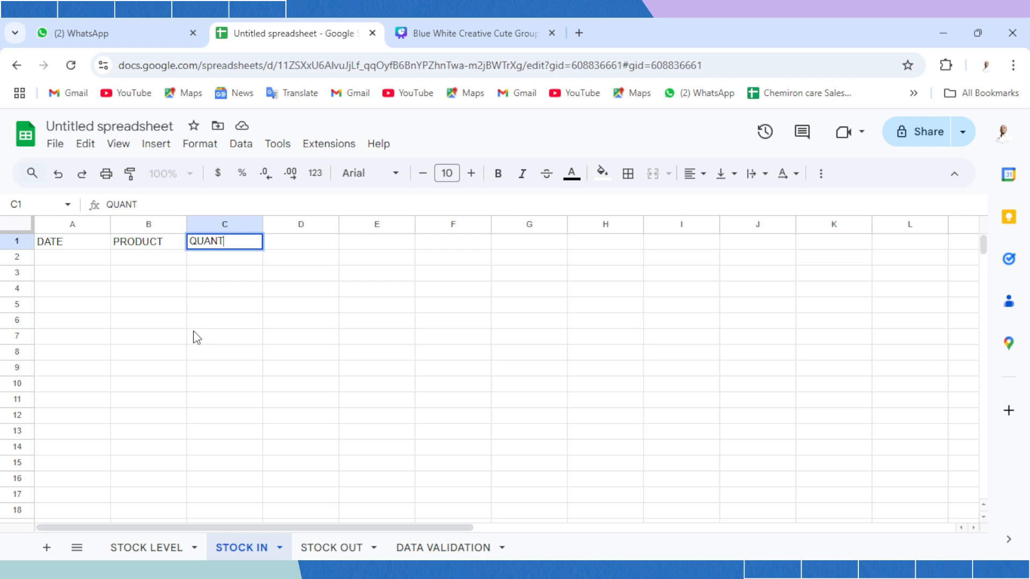
text(ITY)
key(Return)
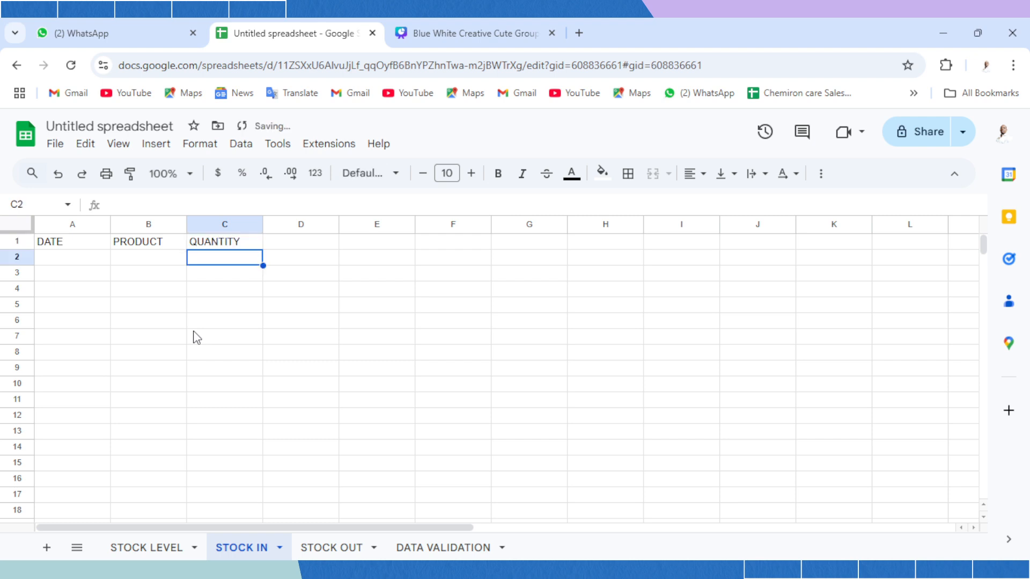
Format the STOCK IN headings in A1:C1 with a dark green fill and bold white text.
key(Left)
key(Left)
key(Up)
key(shift+Right)
key(shift+Right)
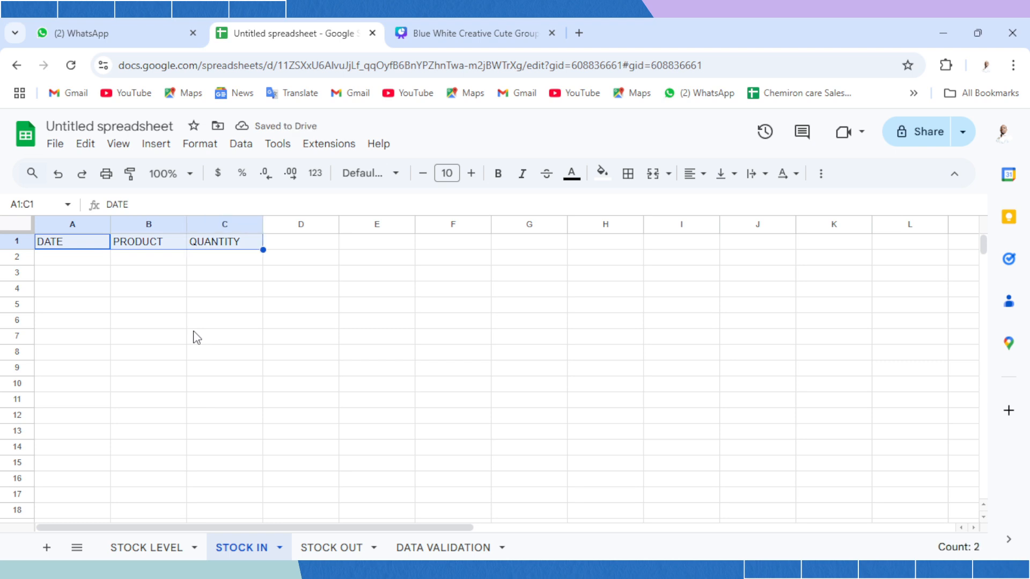
click(602, 174)
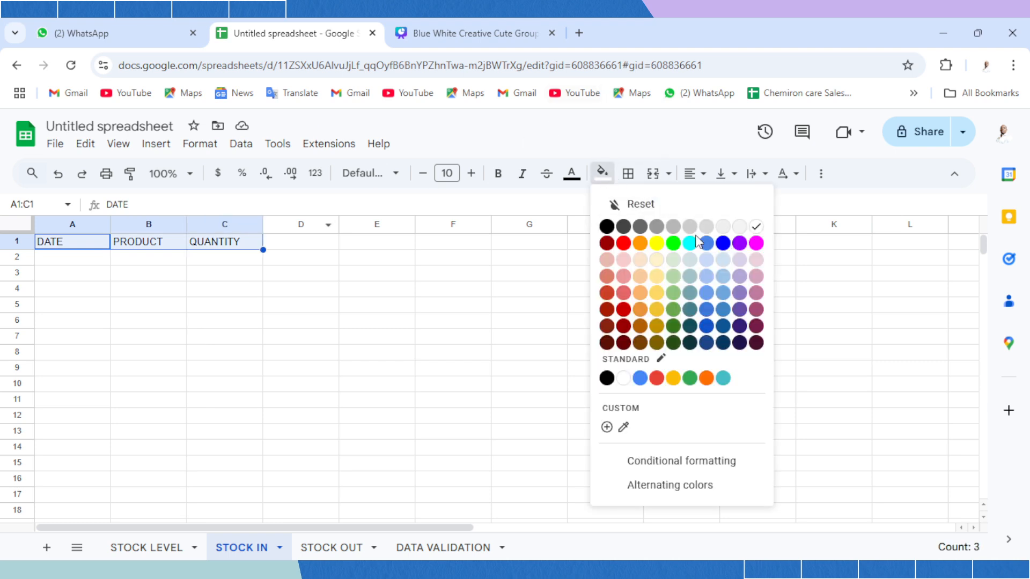
click(674, 326)
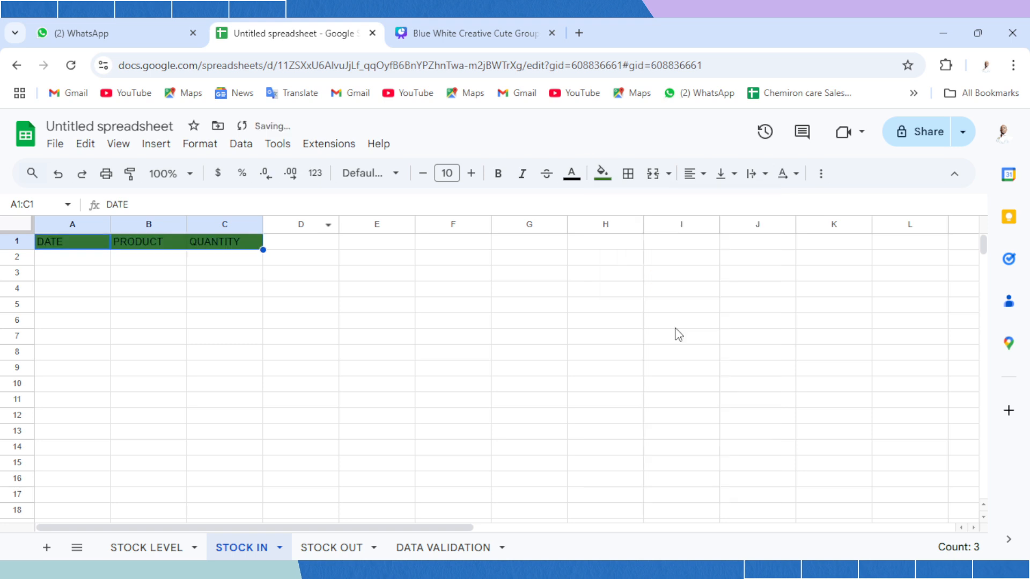
click(572, 174)
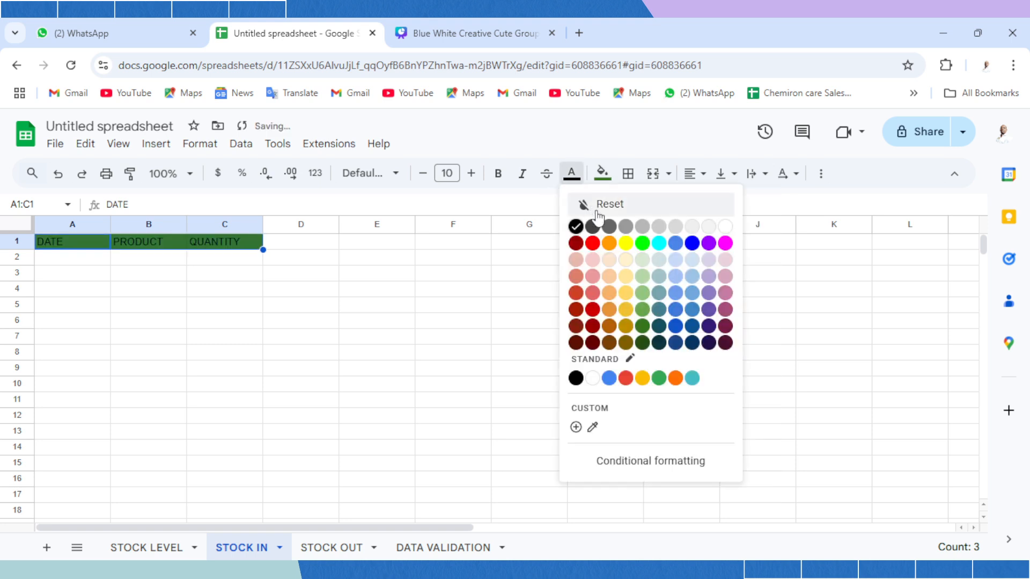
click(725, 227)
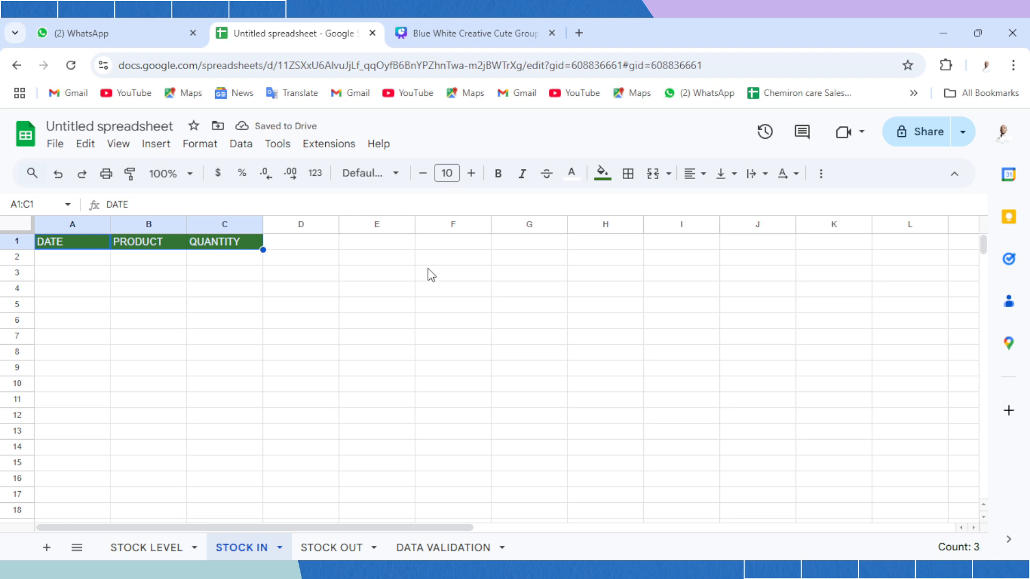
key(ctrl+b)
click(296, 277)
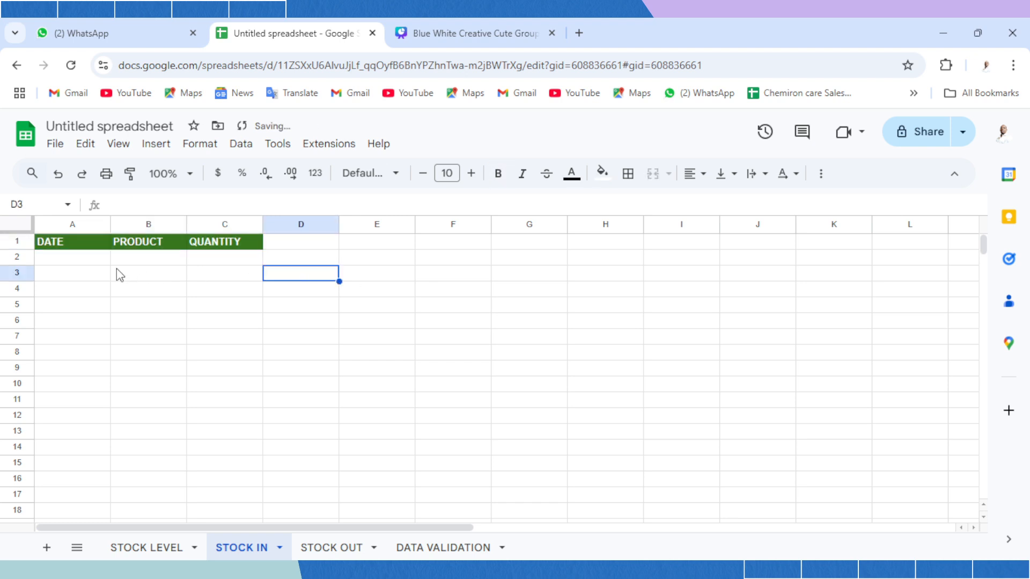
Enter the headings DATE, PRODUCT and QUANTITY in cells A1 to C1 of the STOCK OUT sheet.
click(347, 548)
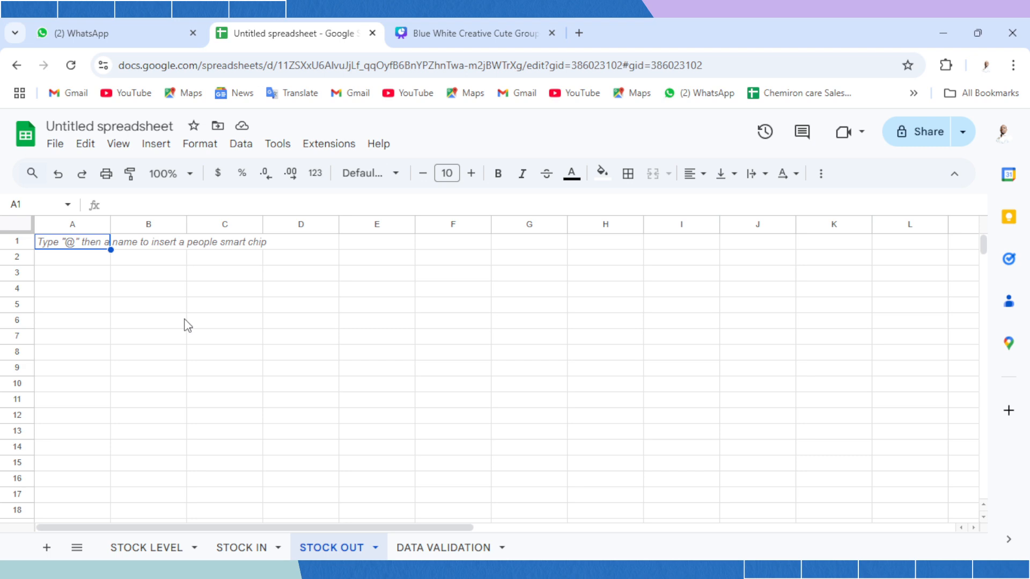
text(E)
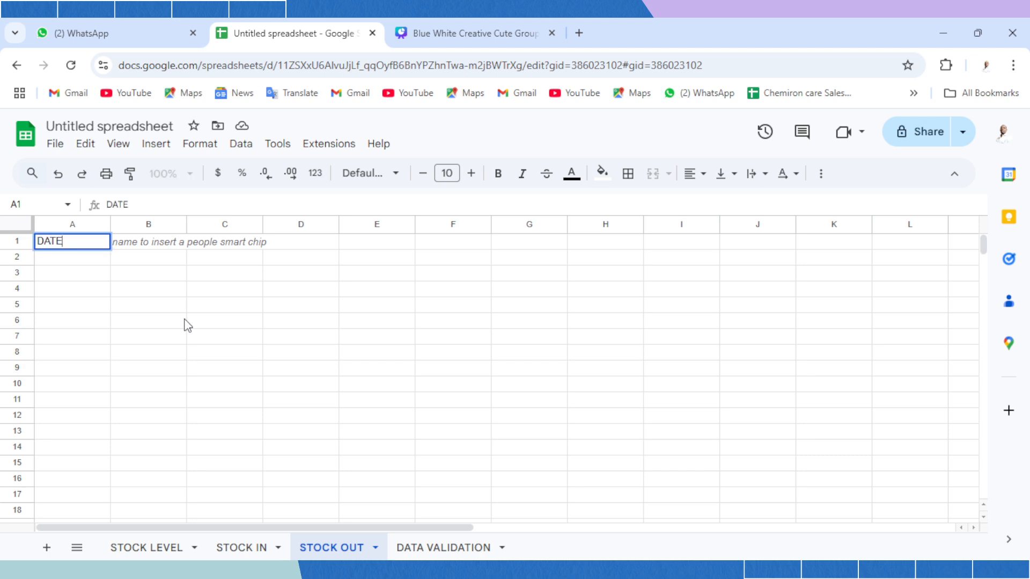
key(Tab)
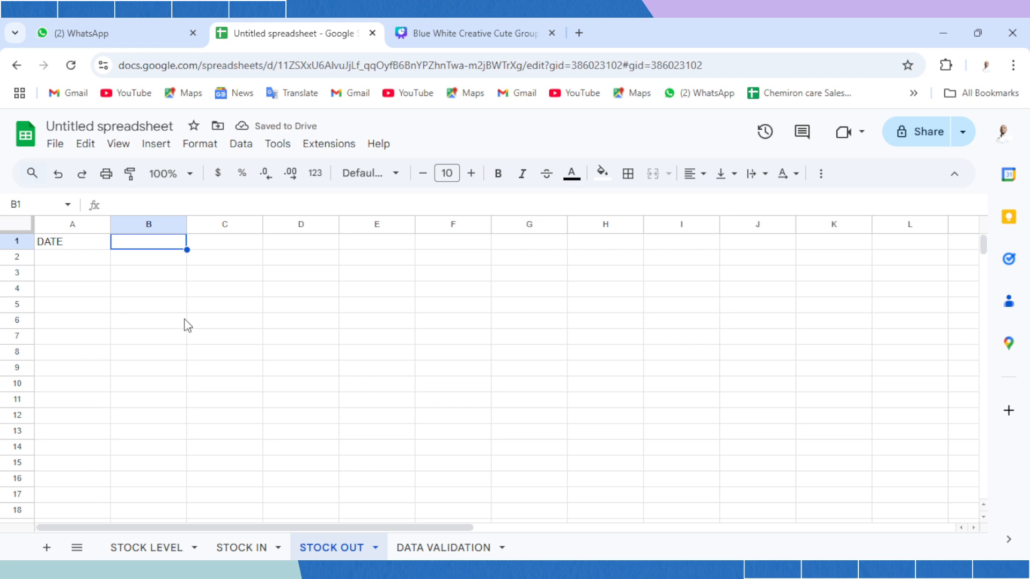
text(PRODUCT)
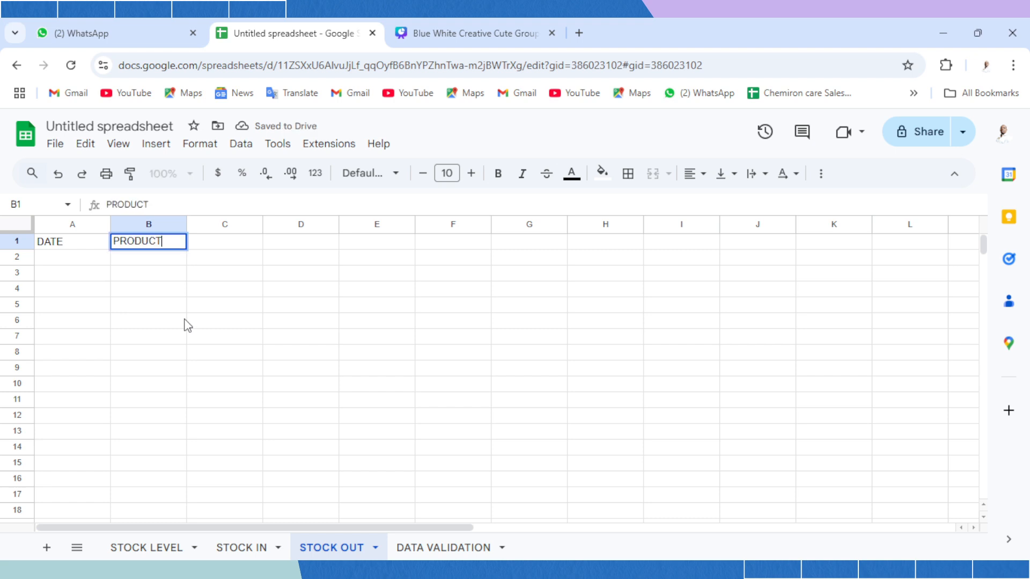
key(Tab)
text(Q)
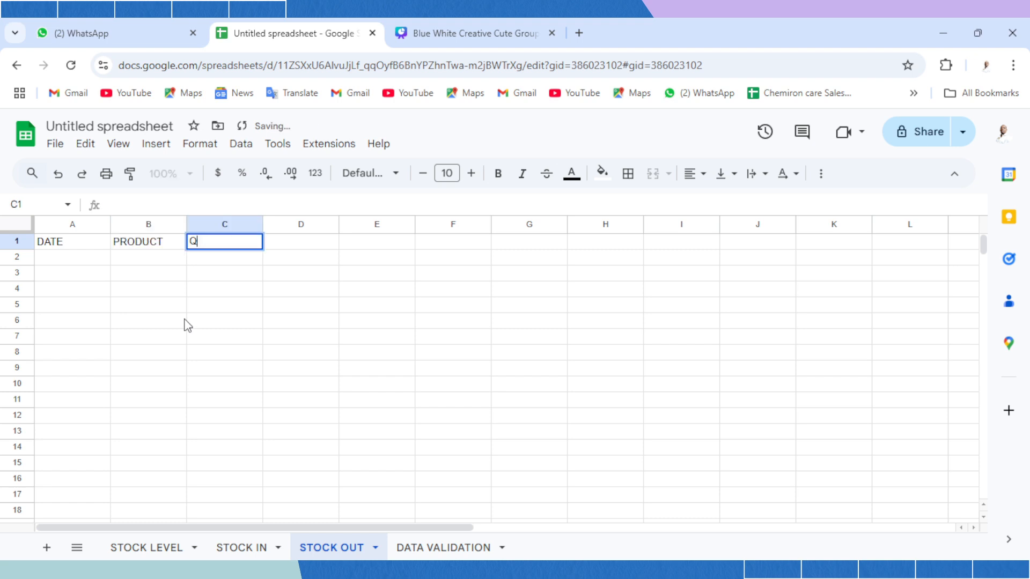
text(UANTITY)
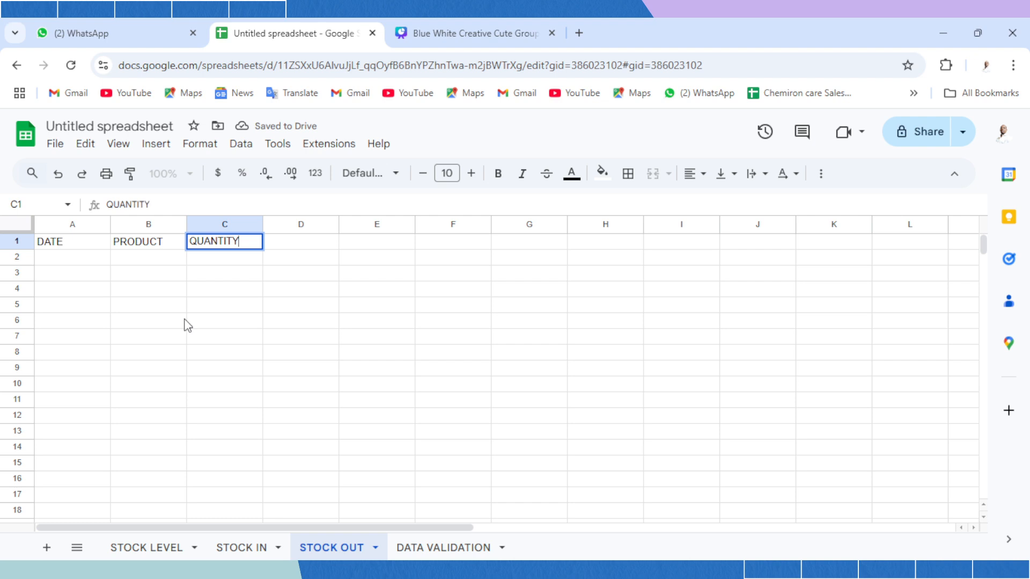
key(Return)
Format the STOCK OUT headings in A1:C1 with a red fill and bold white text.
key(Up)
key(shift+Left)
key(shift+Left)
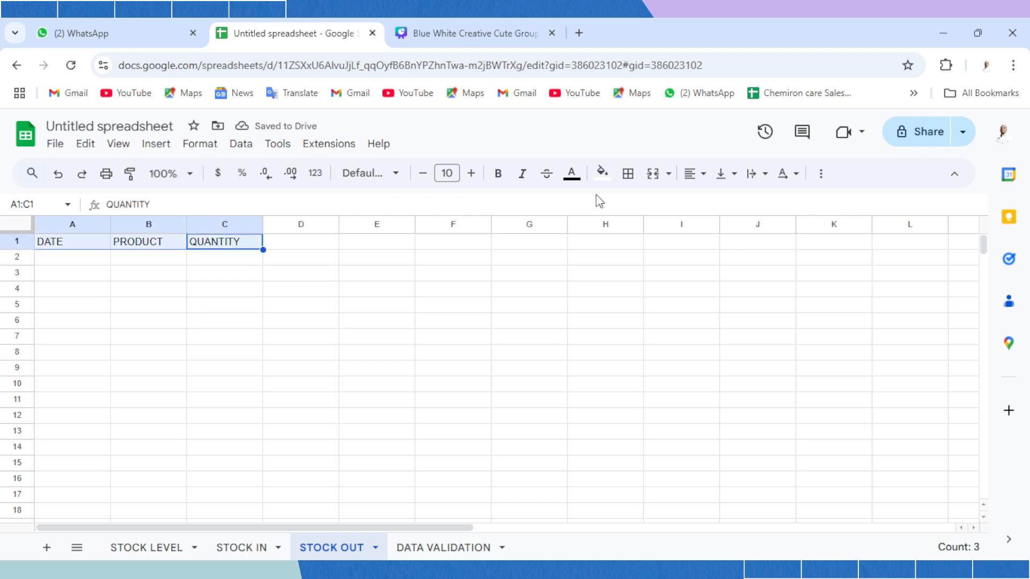
click(600, 172)
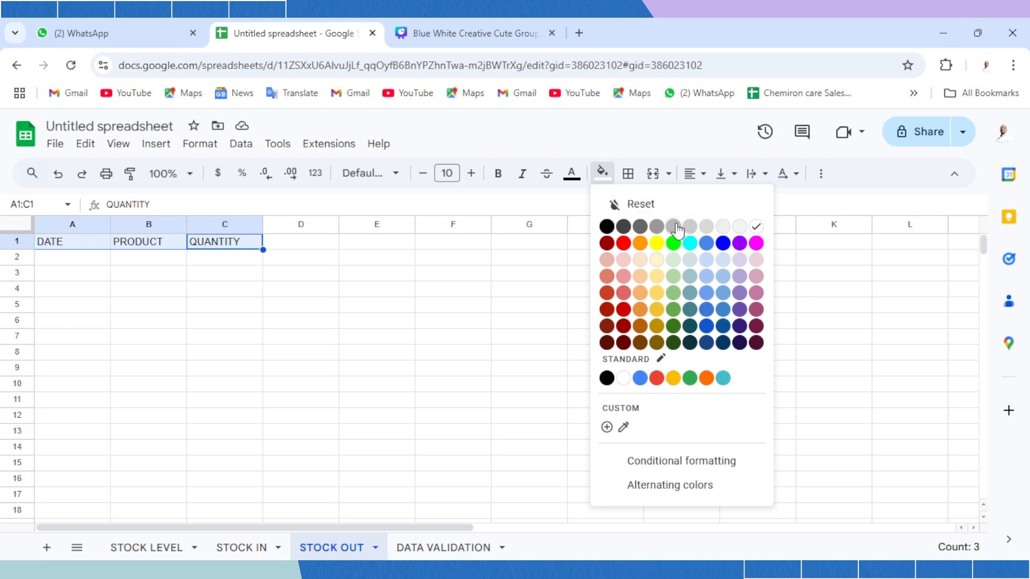
click(623, 244)
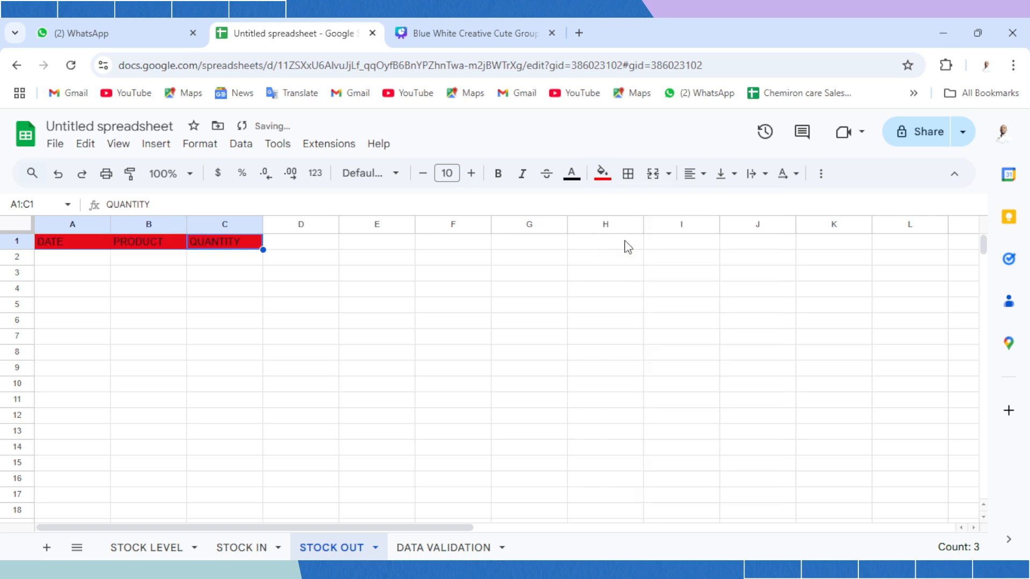
click(571, 176)
click(725, 227)
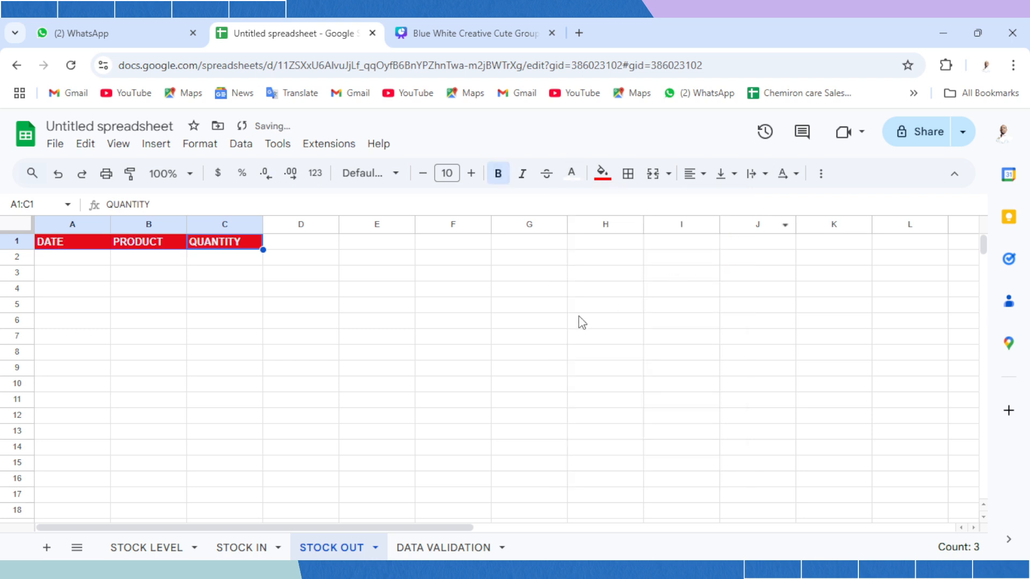
click(536, 344)
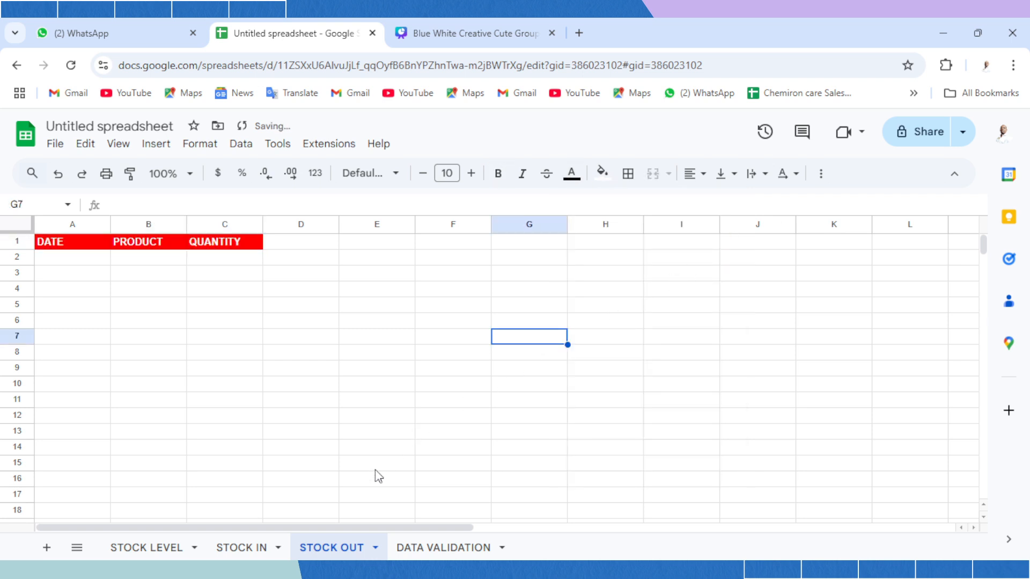
Add a data validation rule with the criteria Dropdown (from a range) to cells B2:B1000 of the STOCK OUT sheet.
click(152, 258)
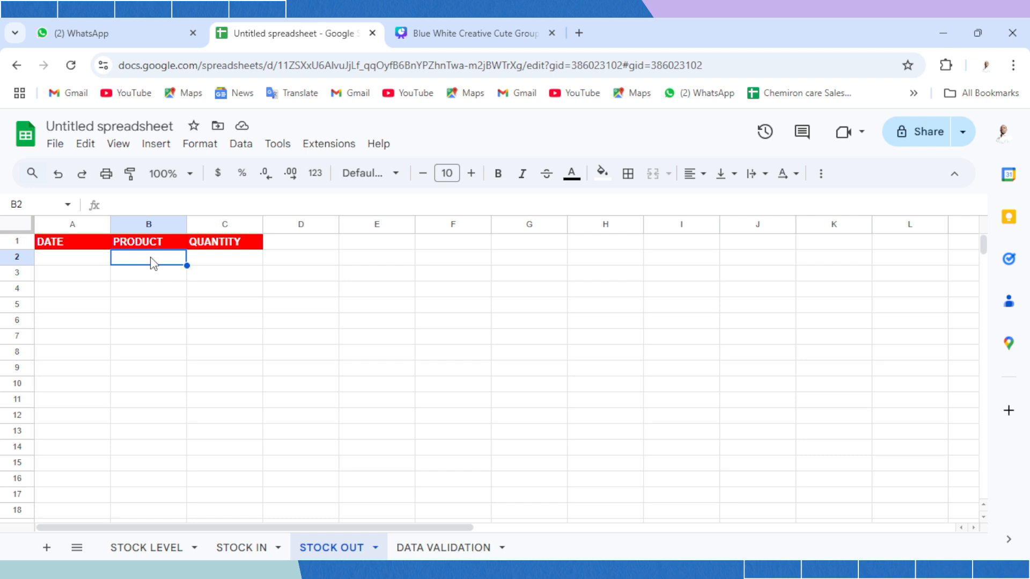
key(ctrl+shift+Down)
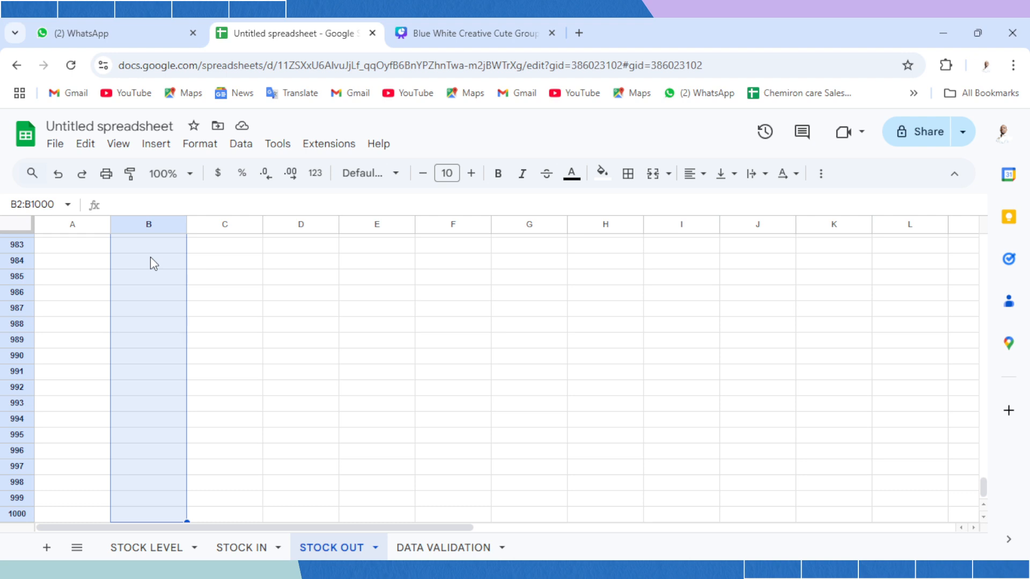
click(240, 145)
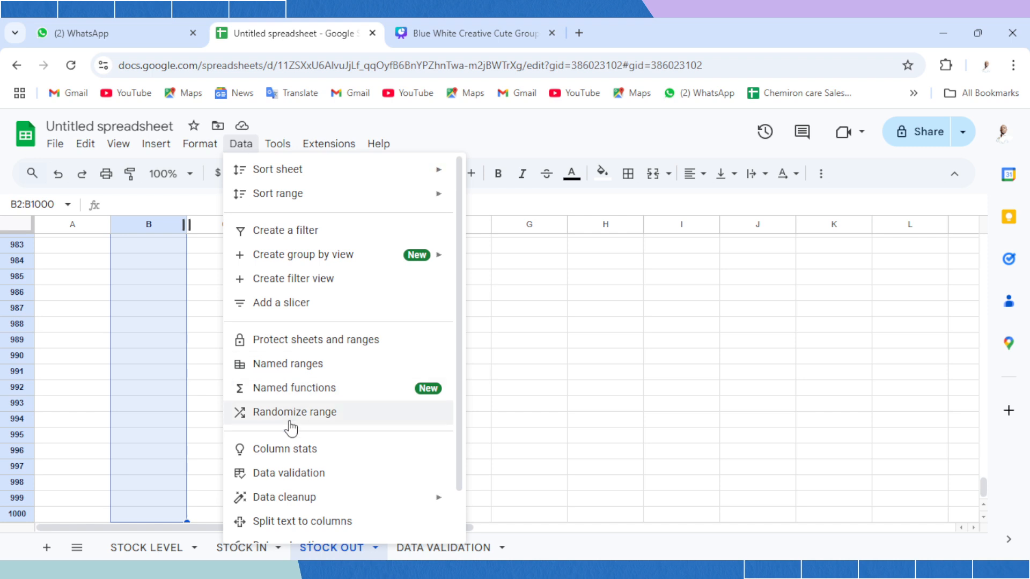
click(311, 473)
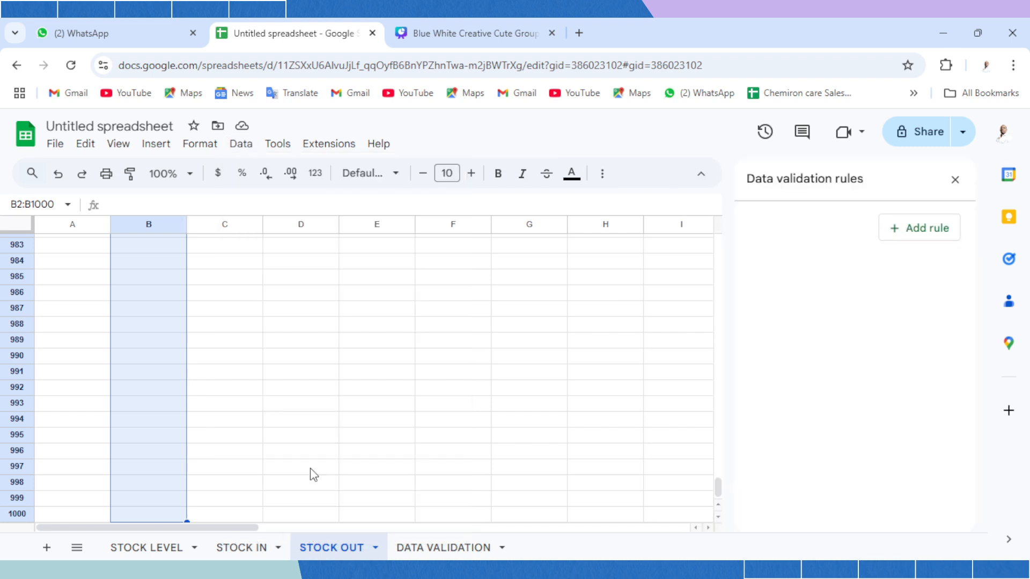
click(918, 236)
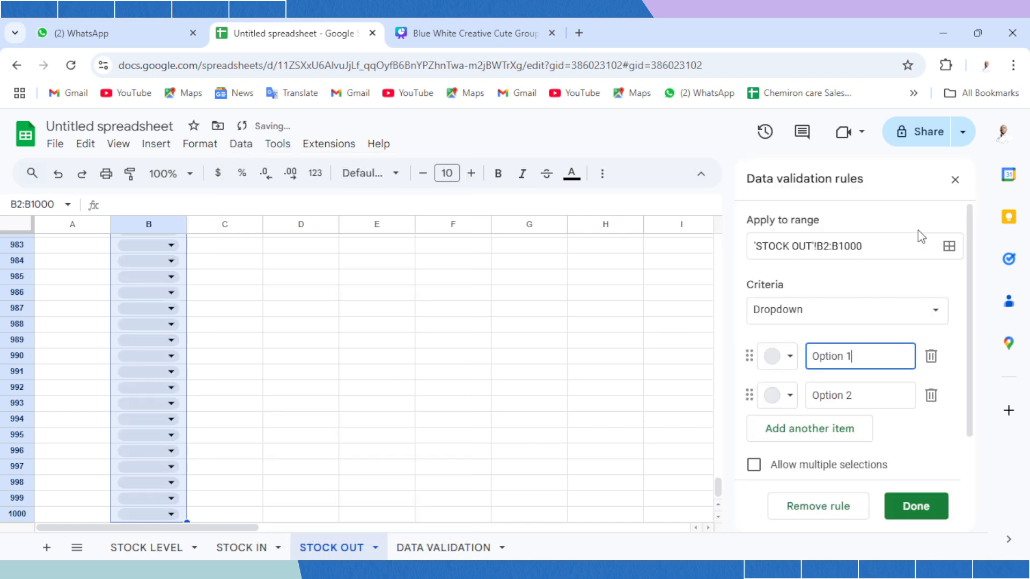
click(935, 317)
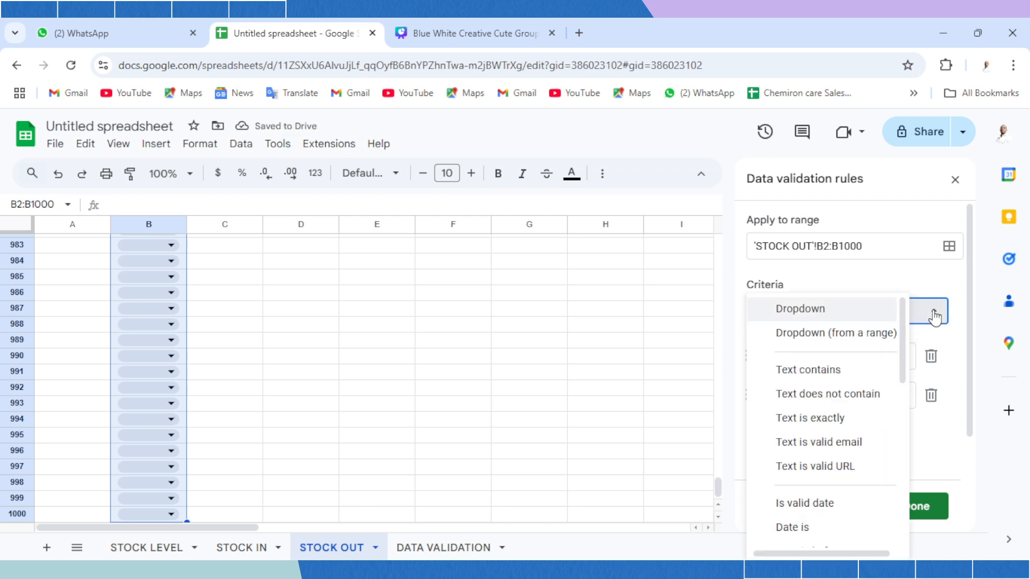
click(849, 335)
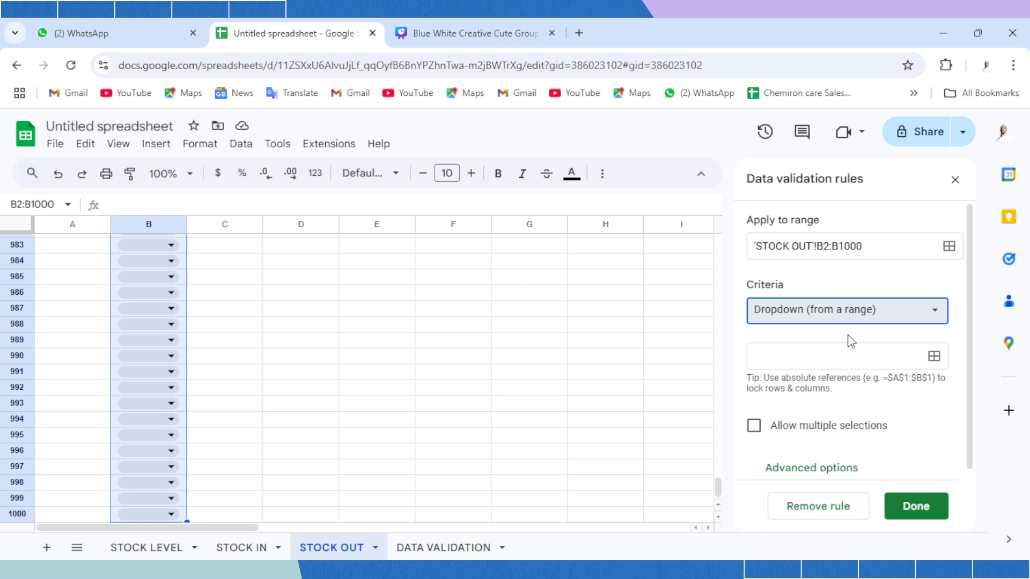
Set the dropdown's source range to 'DATA VALIDATION'!A2:A1000.
click(934, 357)
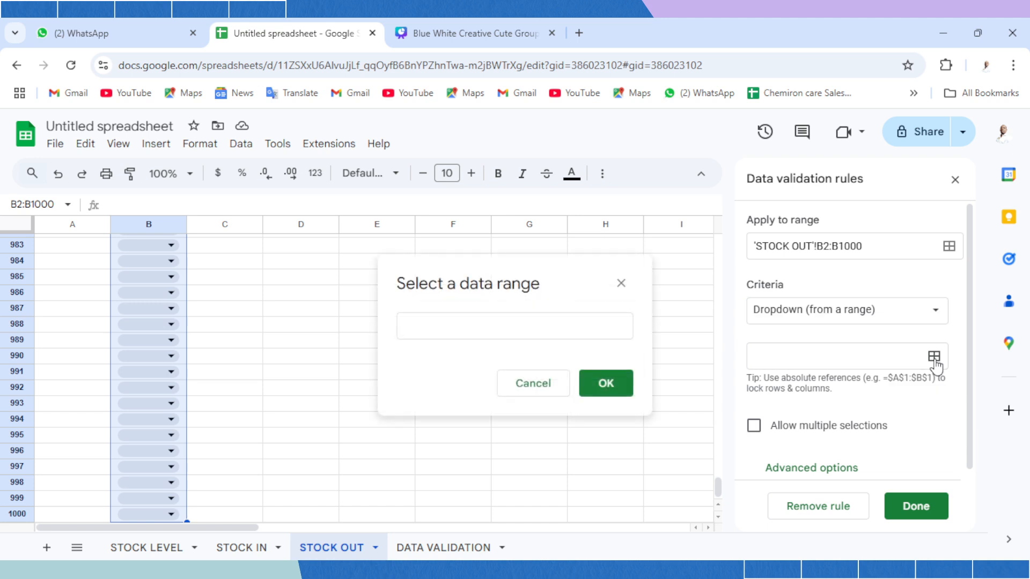
click(434, 547)
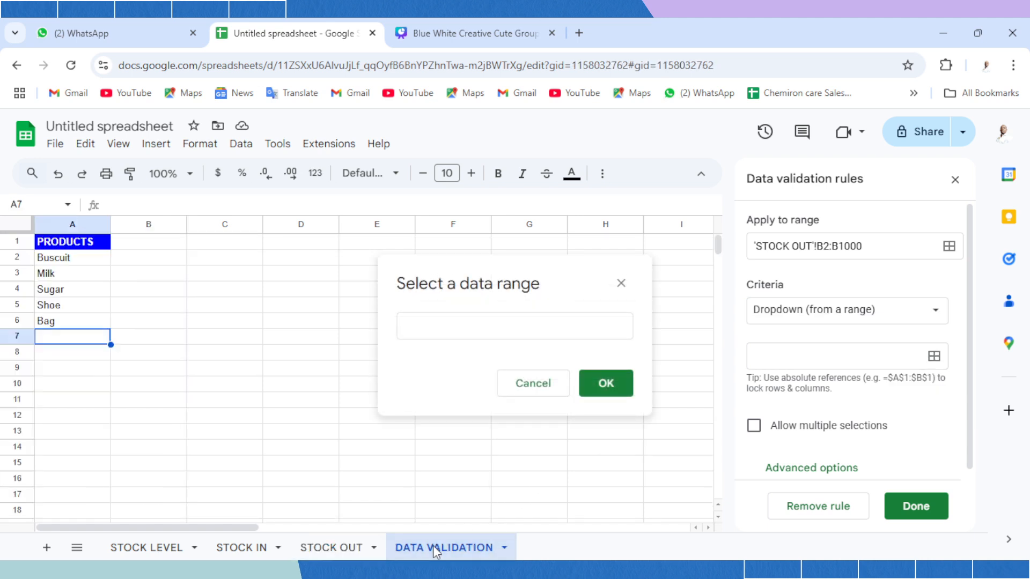
click(68, 259)
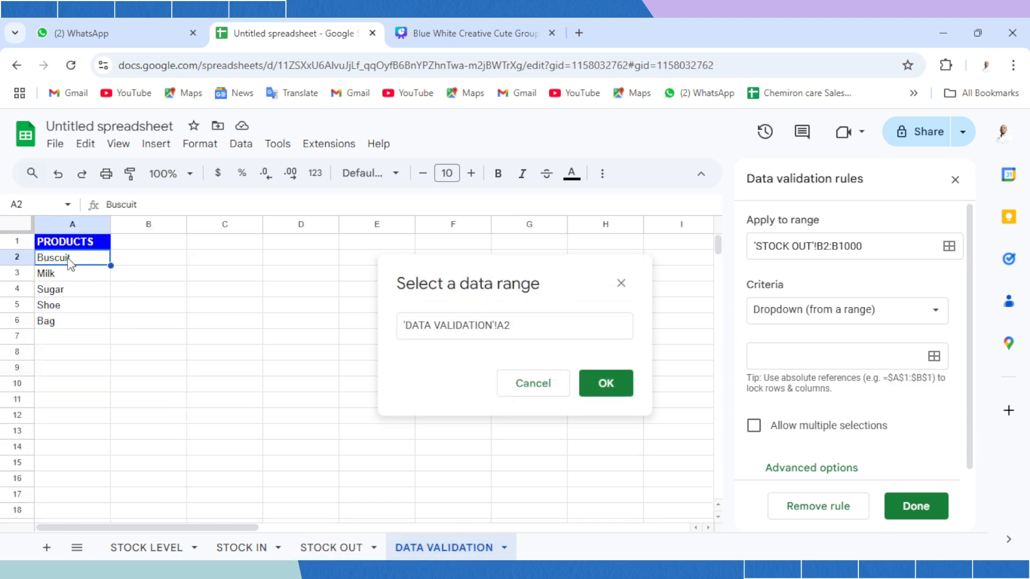
key(shift+Down)
key(shift+Down)
key(shift+Down)
key(shift+Down)
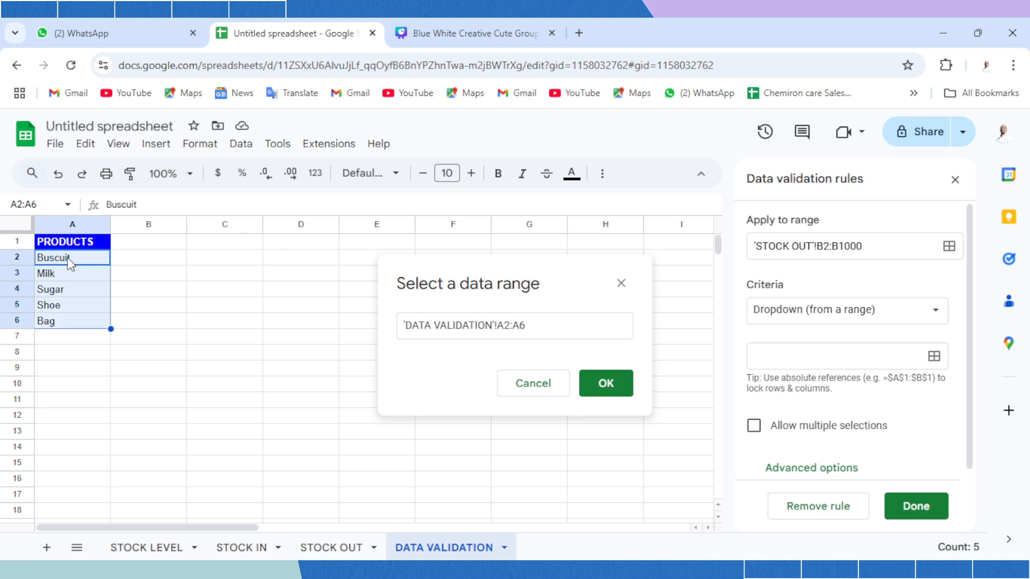
key(ctrl+shift+Down)
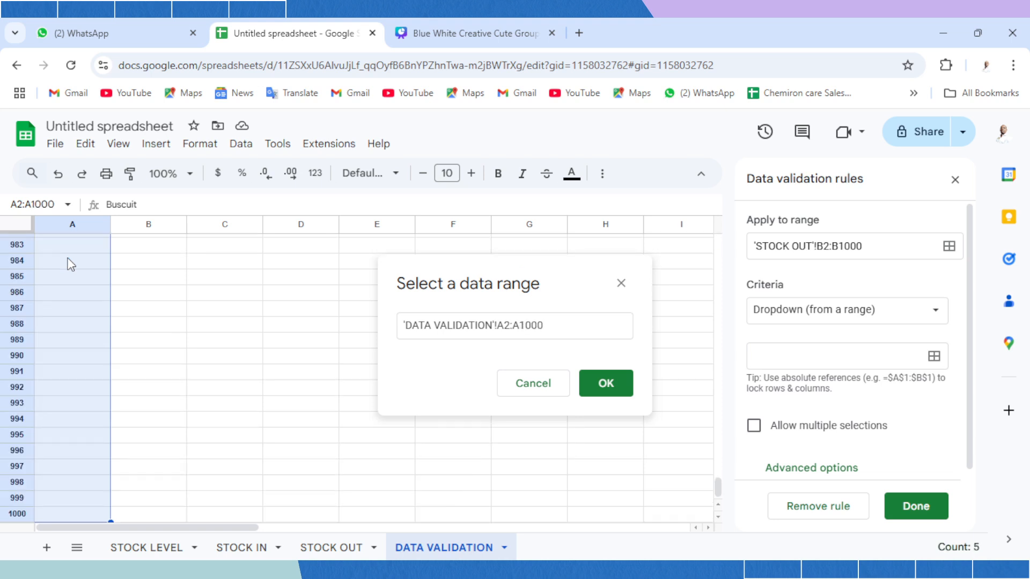
click(608, 384)
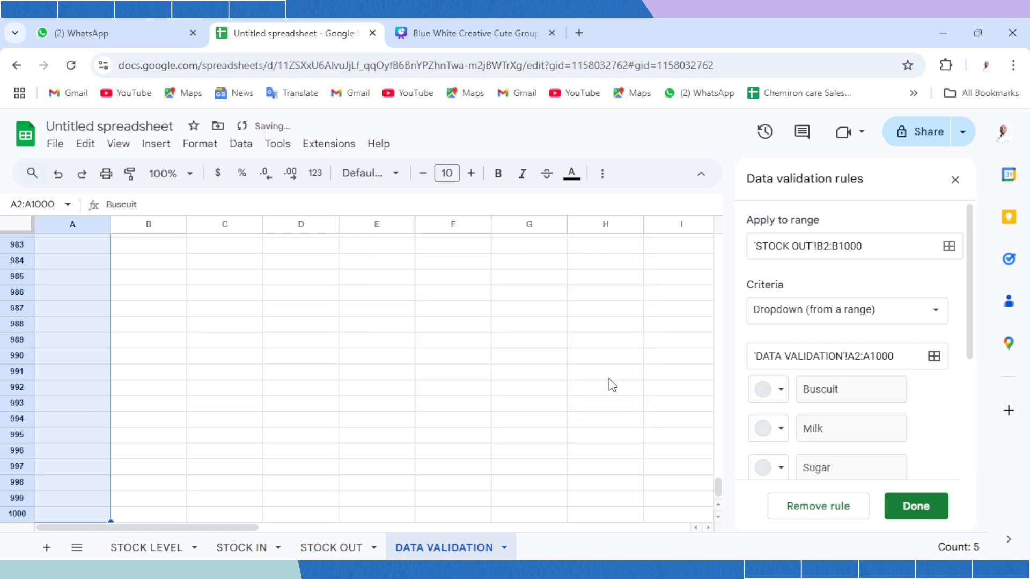
Check the product options offered by the dropdowns in the STOCK OUT sheet's PRODUCT column.
click(327, 545)
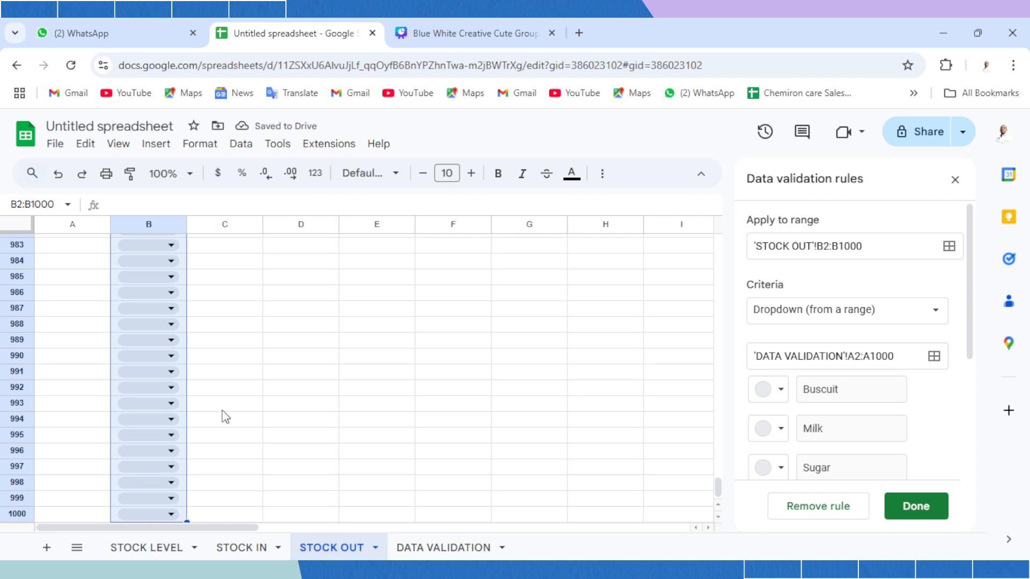
click(172, 261)
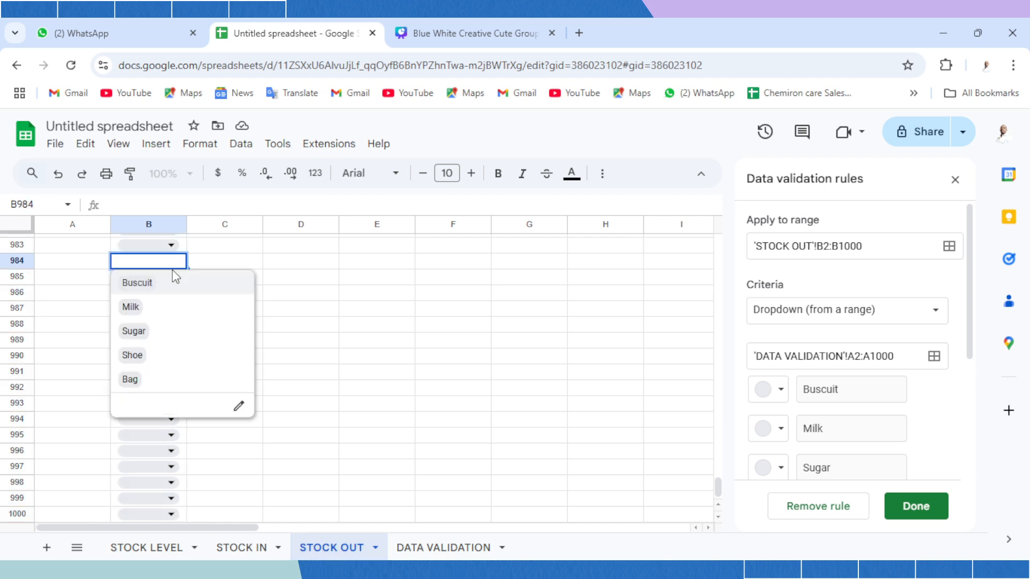
click(171, 245)
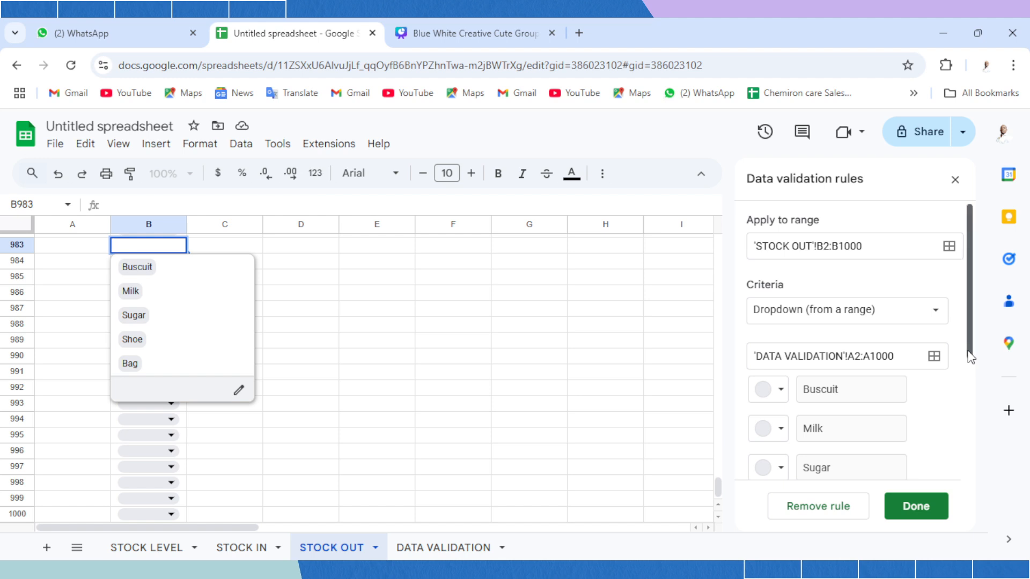
Set the STOCK OUT dropdown rule's display style to Plain text in its advanced options and save the rule.
drag(970, 356, 970, 480)
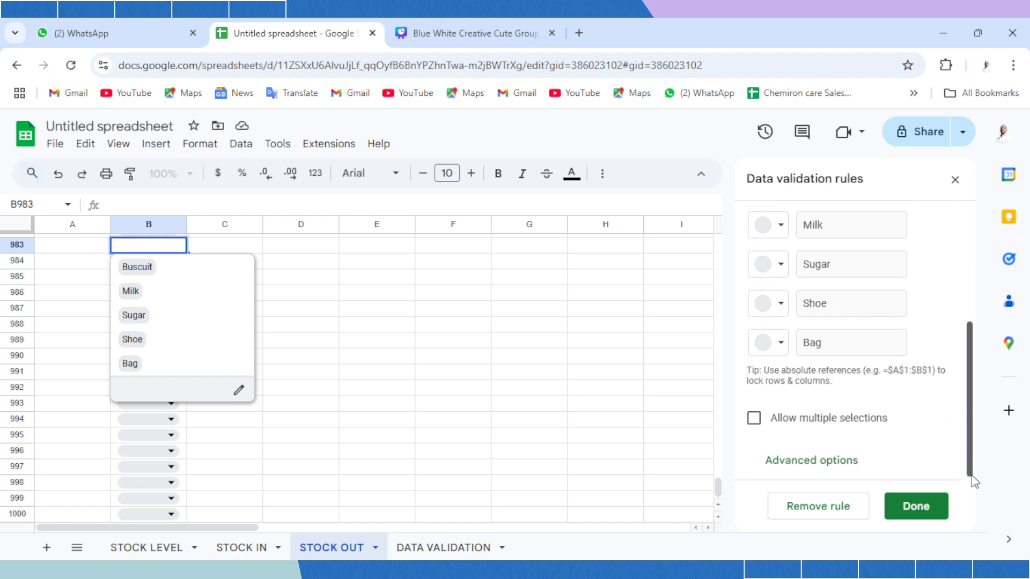
click(824, 468)
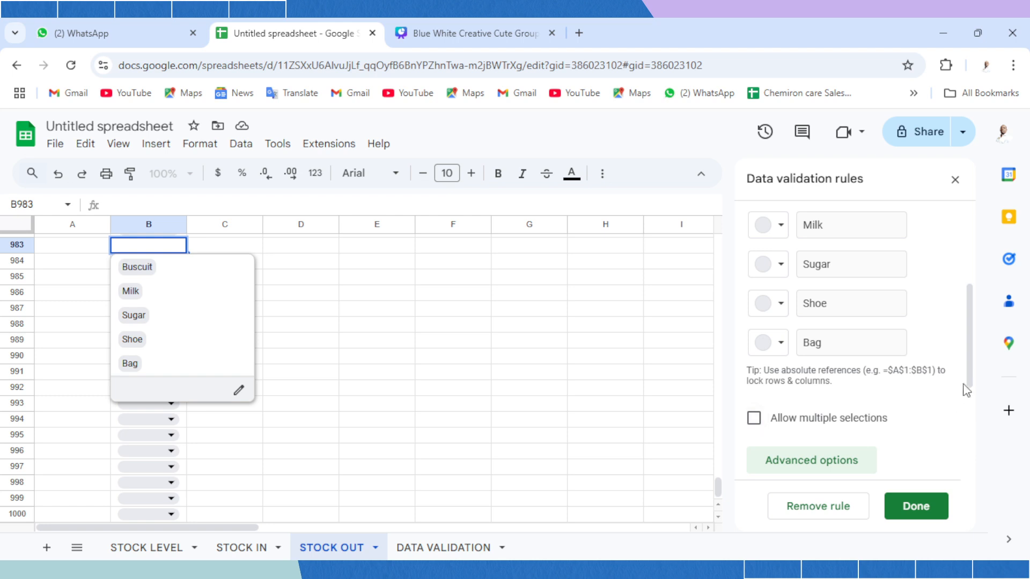
drag(967, 374, 967, 492)
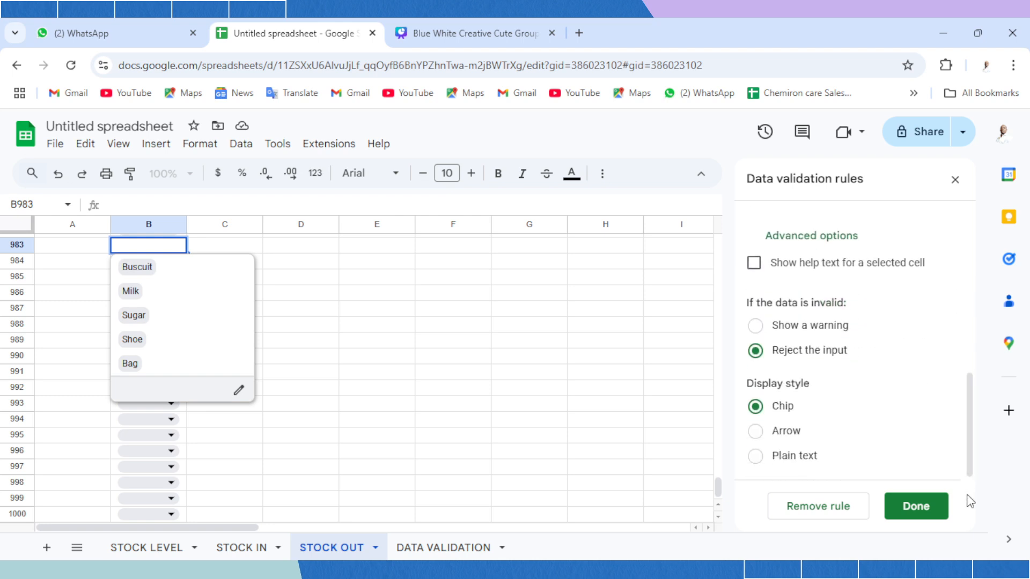
click(755, 431)
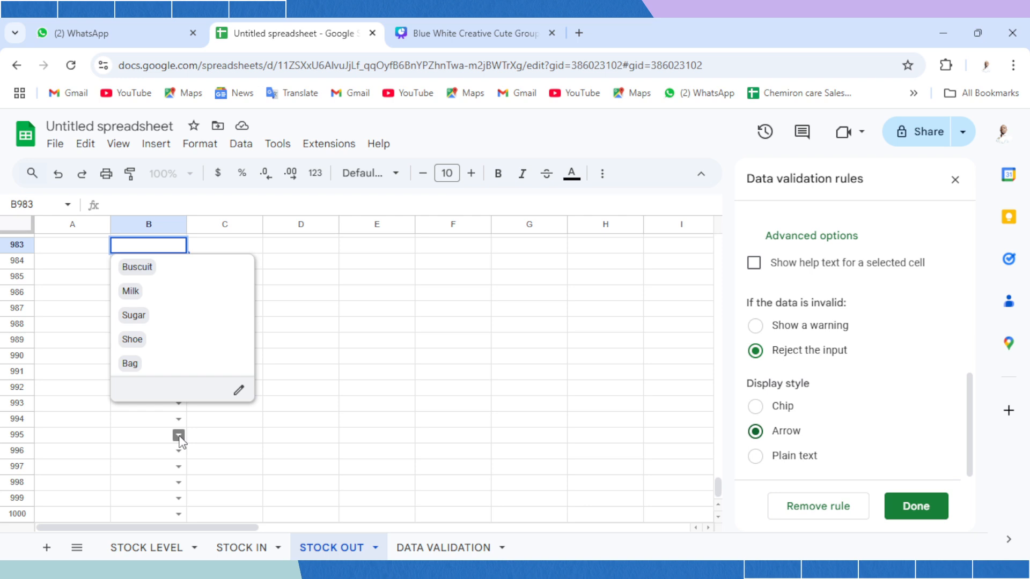
click(755, 457)
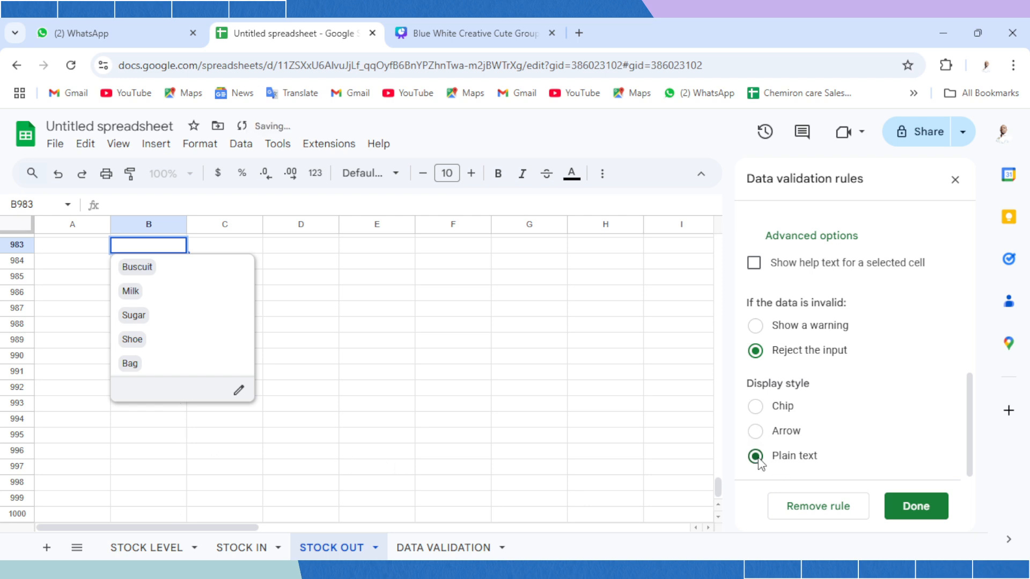
click(915, 507)
click(529, 387)
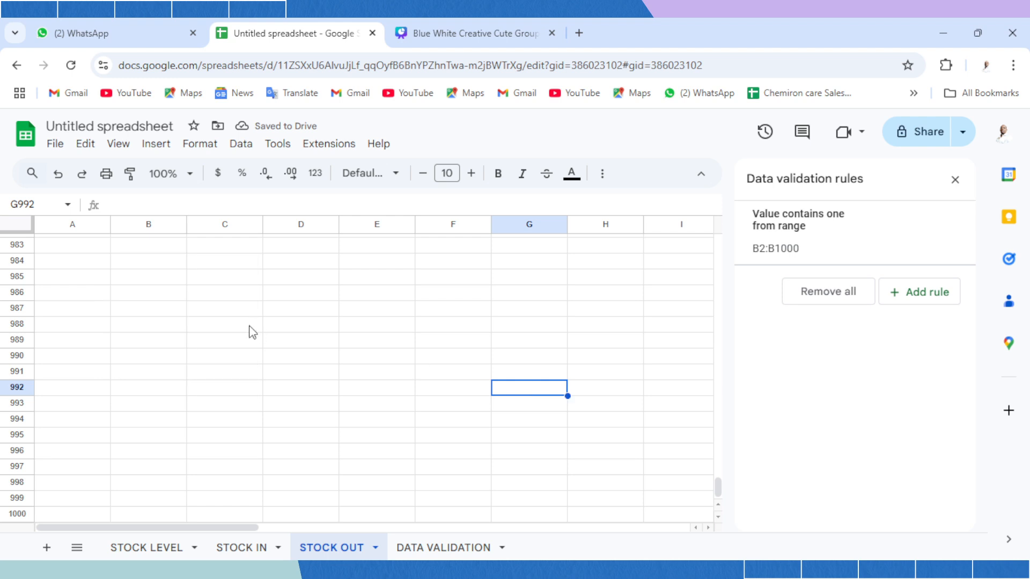
Return to the top of the STOCK OUT sheet and check the product list in cell B5 without choosing an item.
click(170, 316)
key(ctrl+Up)
key(Down)
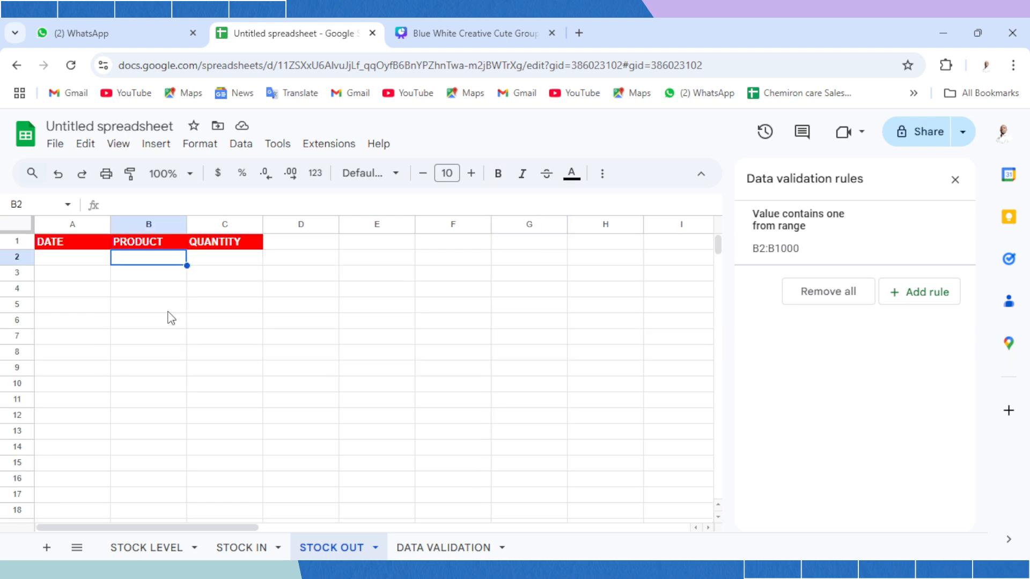
double_click(143, 304)
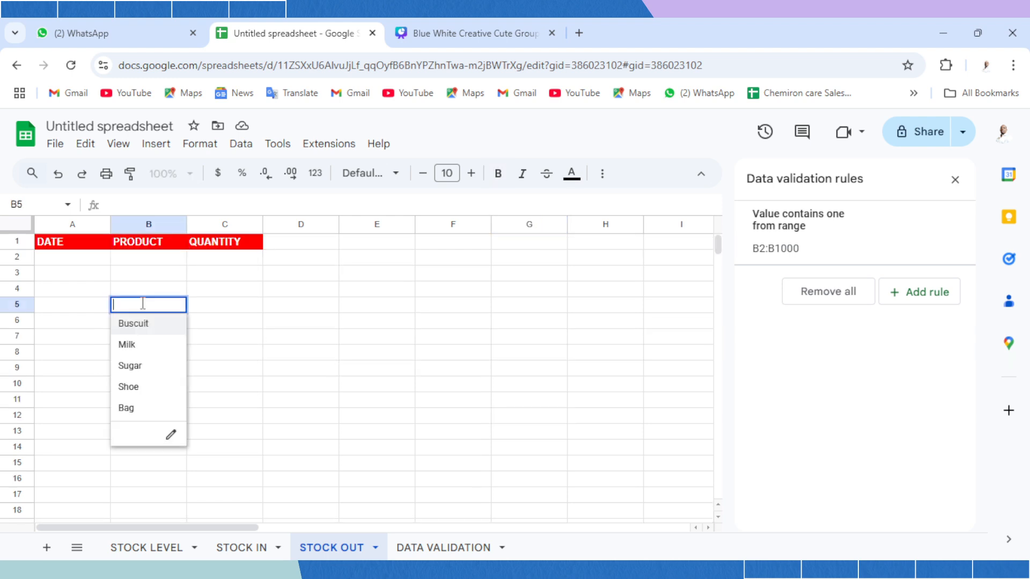
click(180, 273)
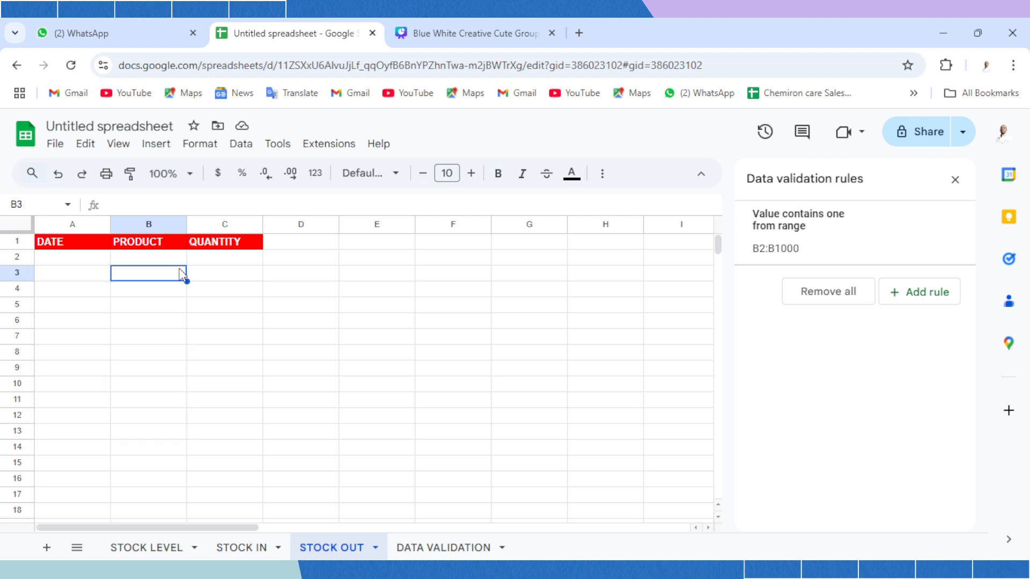
Add a data validation rule with the criteria Dropdown (from a range) to cells B2:B1000 of the STOCK IN sheet.
click(242, 548)
click(160, 259)
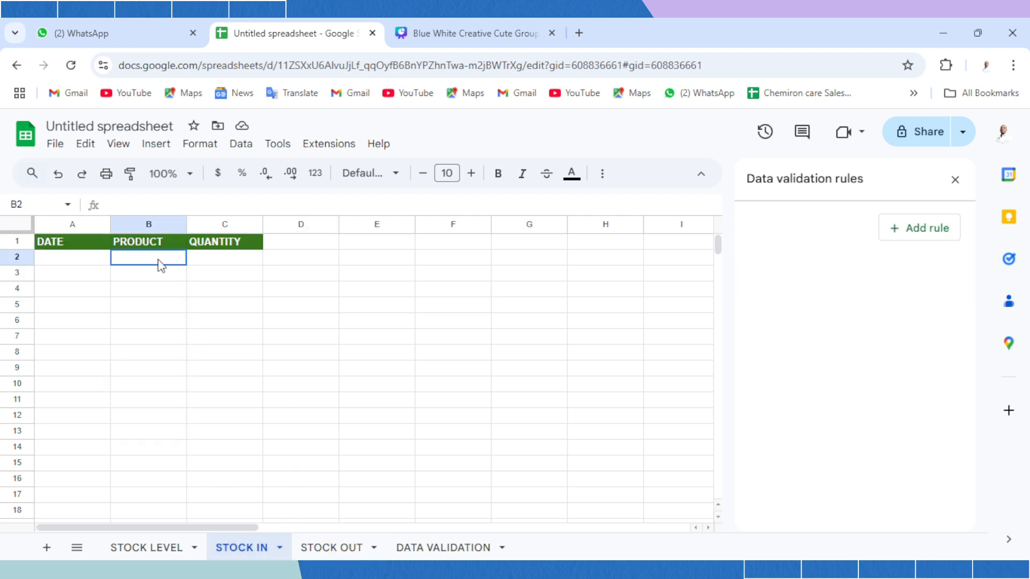
key(ctrl+shift+Down)
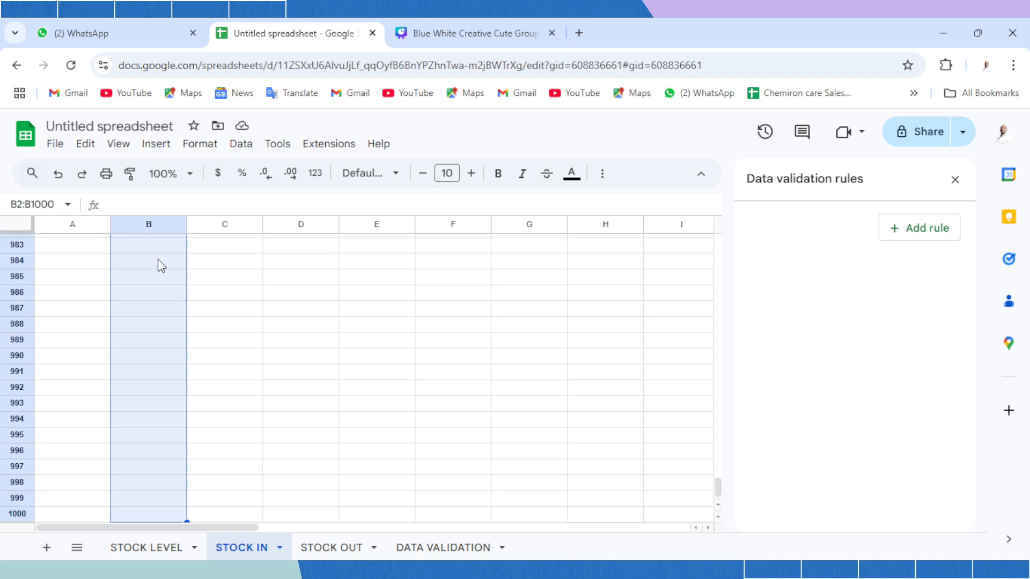
click(240, 145)
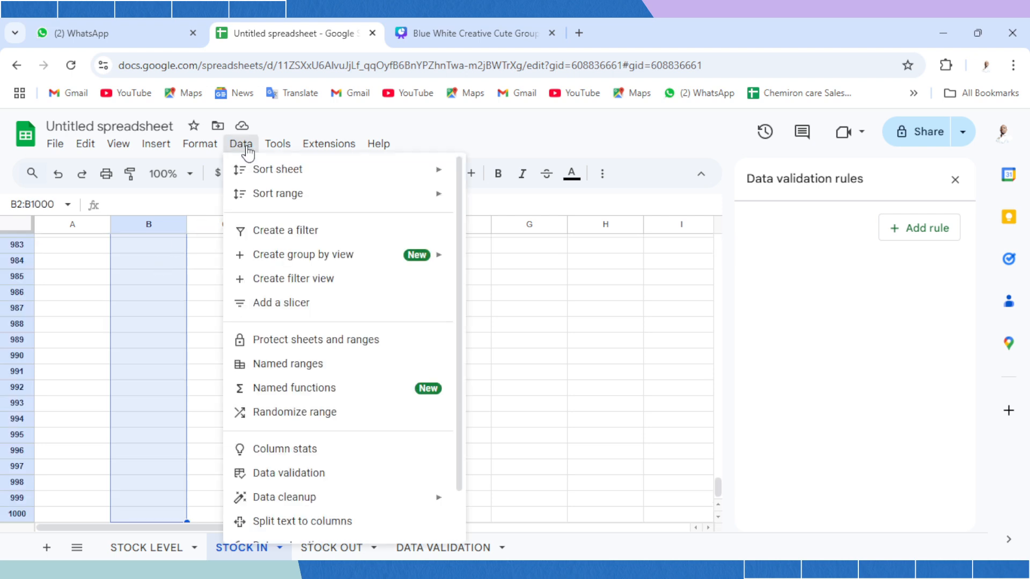
click(336, 472)
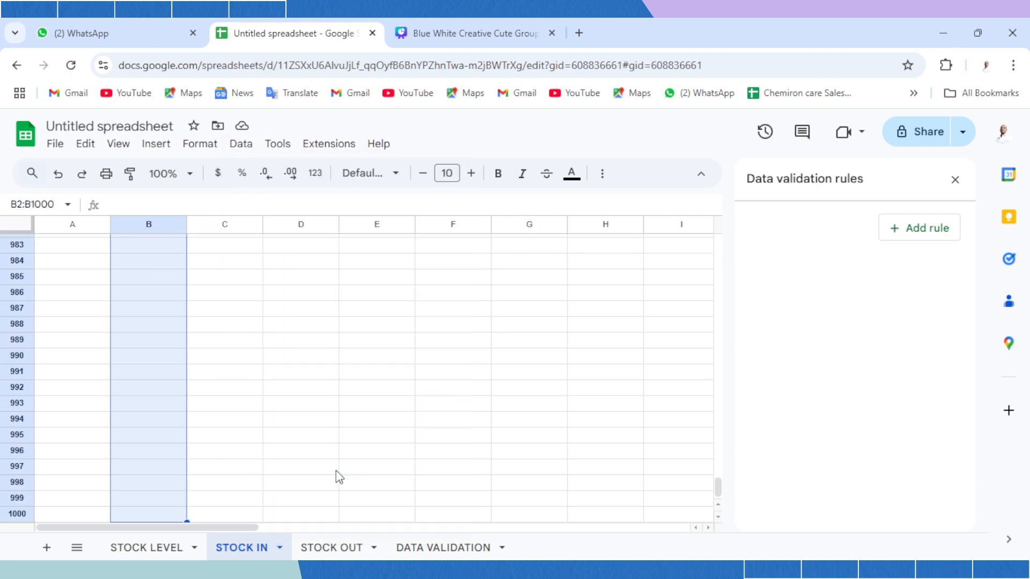
click(925, 238)
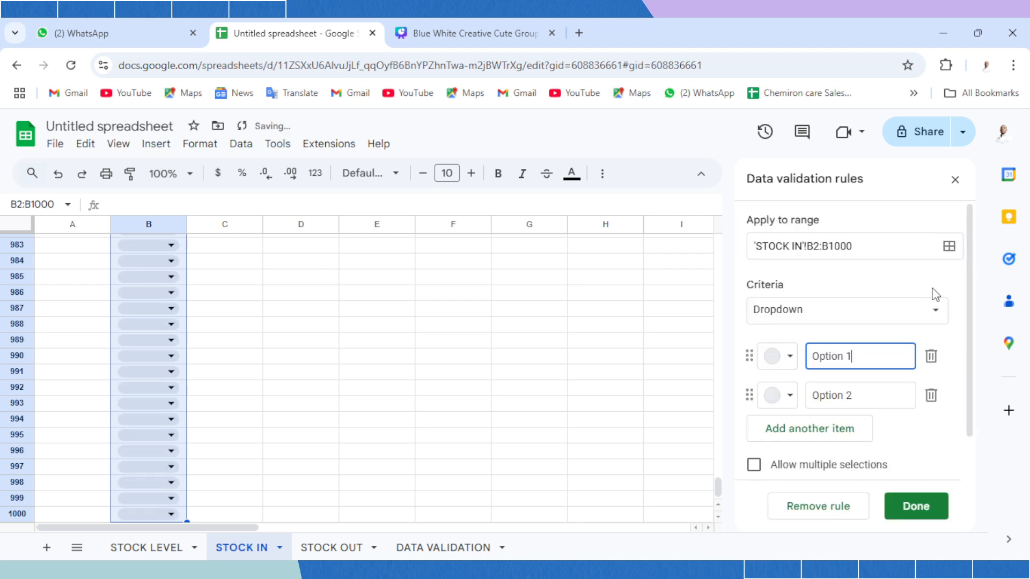
click(934, 314)
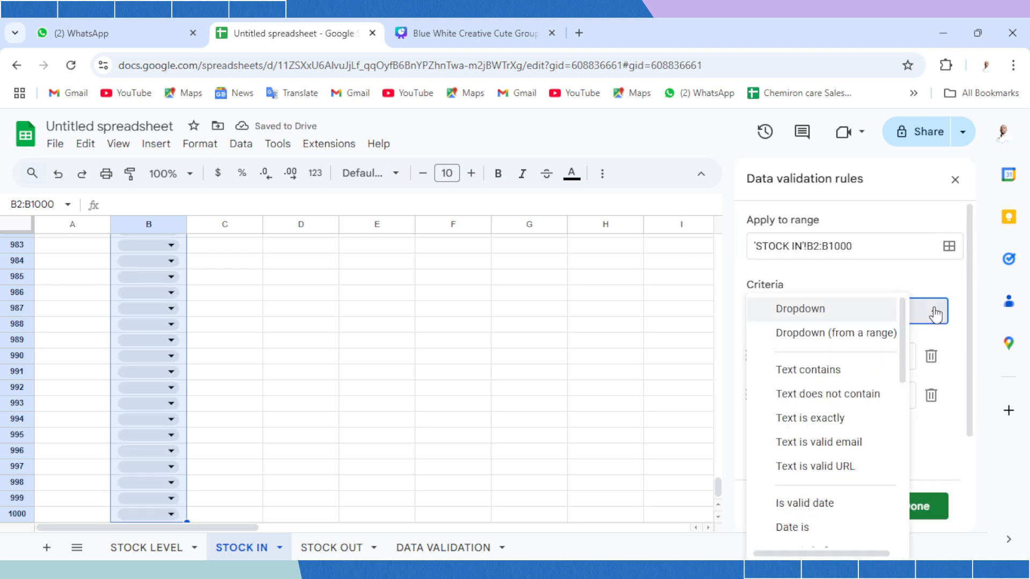
click(864, 335)
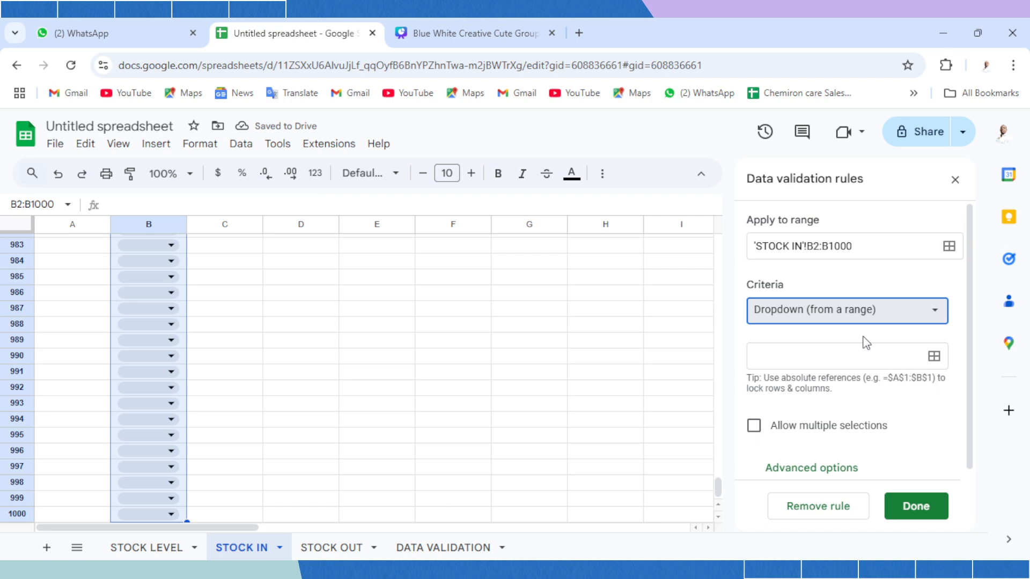
Set the source range of the STOCK IN dropdown rule to 'DATA VALIDATION'!A2:A1000.
click(935, 359)
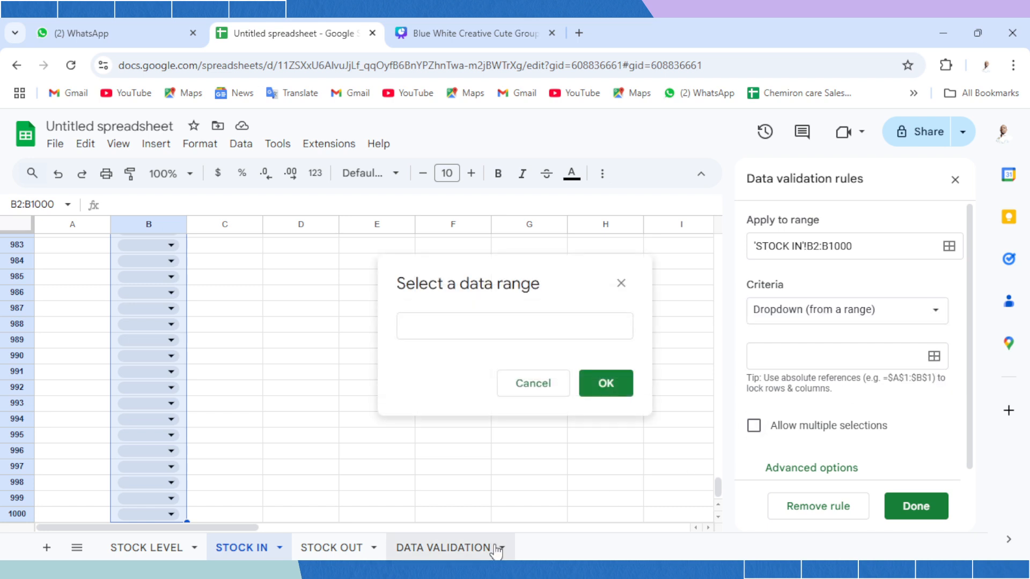
click(418, 553)
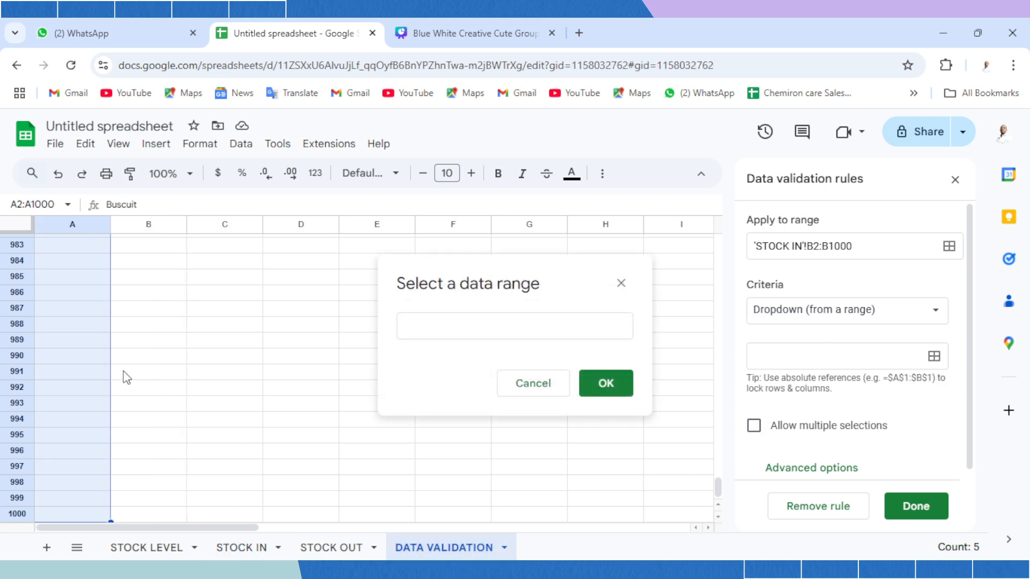
click(122, 353)
key(ctrl+Up)
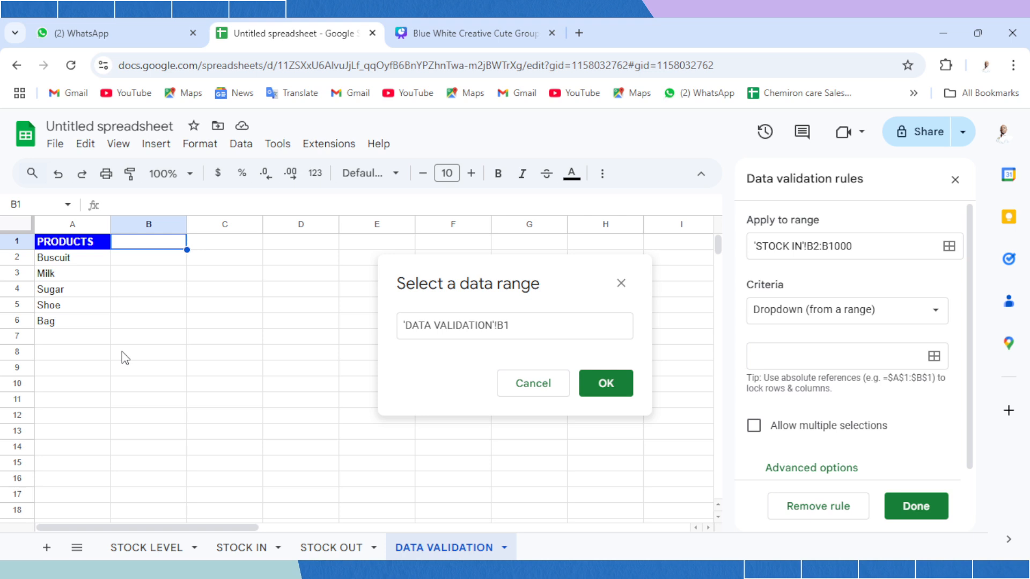
key(Left)
key(Down)
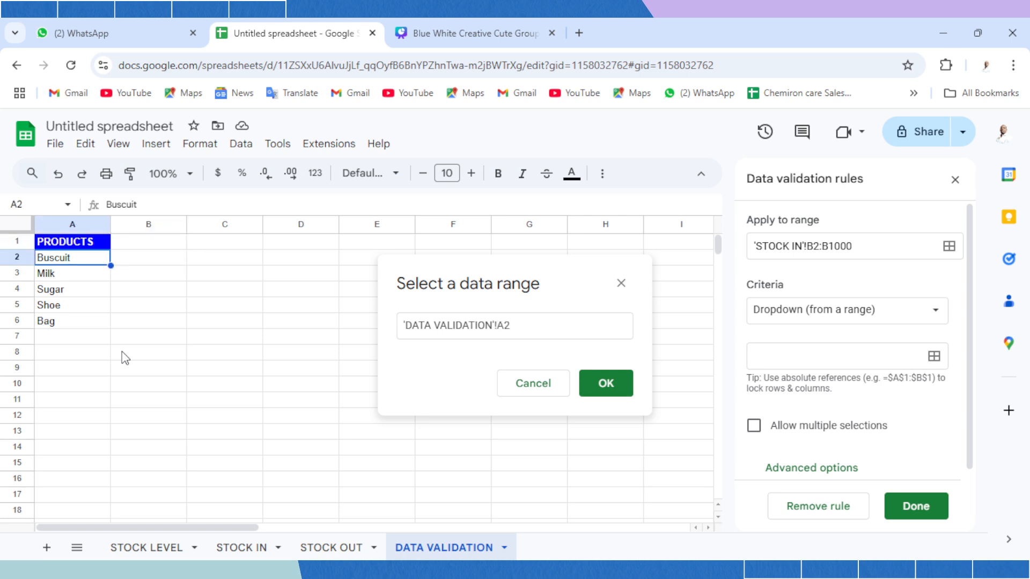
key(ctrl+shift+Down)
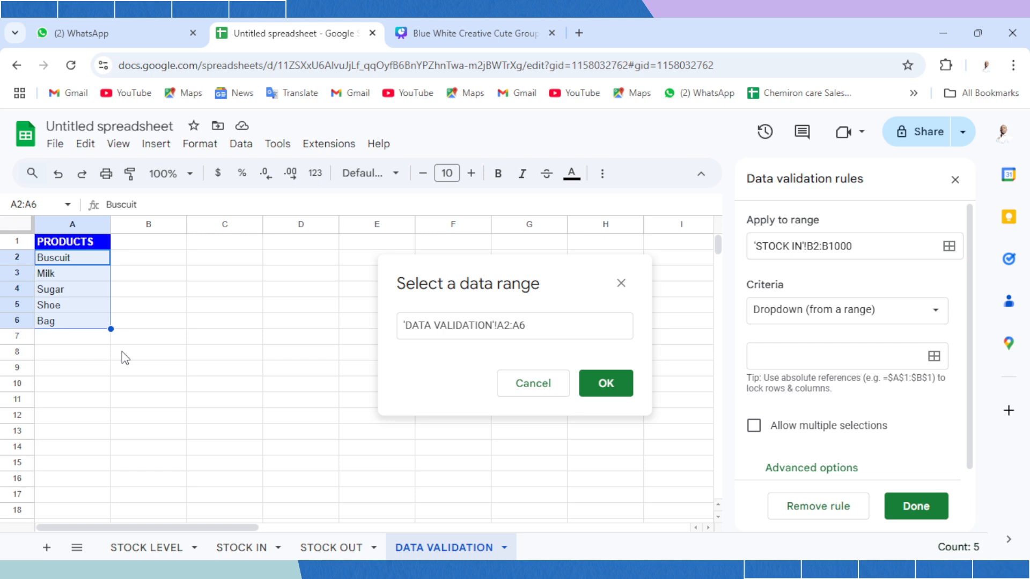
key(ctrl+shift+Down)
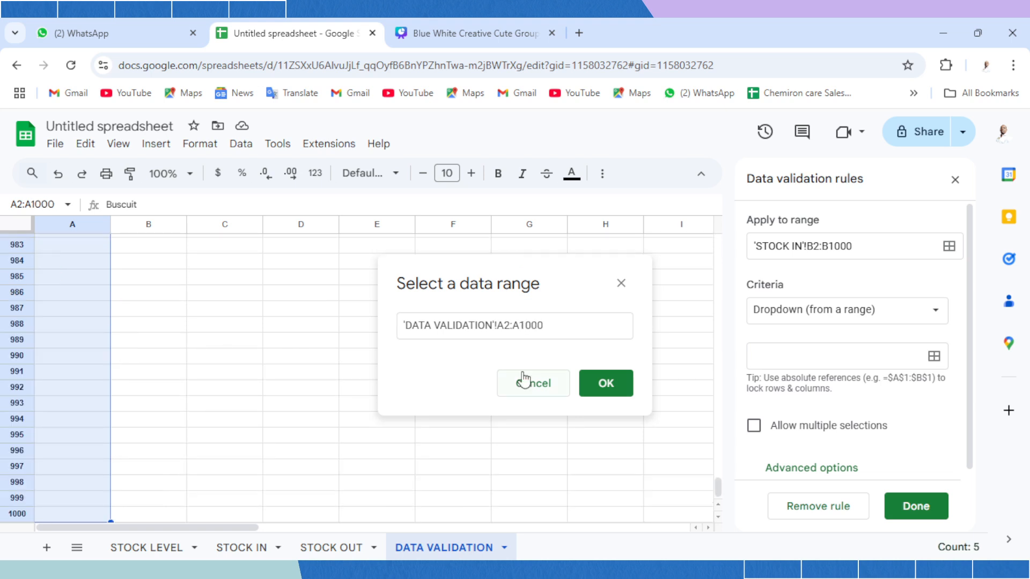
click(605, 384)
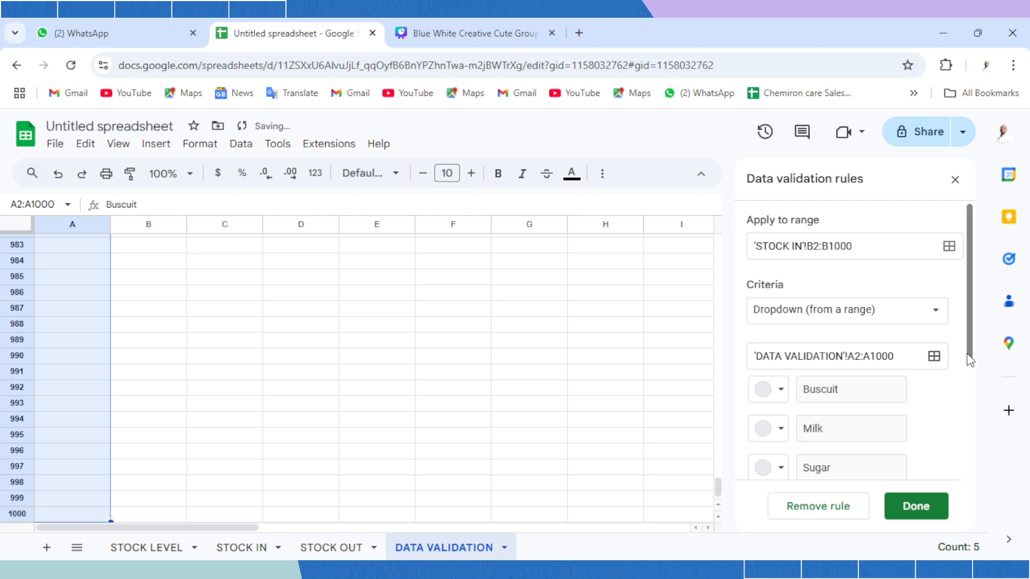
Set the STOCK IN dropdown rule's display style to Plain text in its advanced options and save the rule.
drag(968, 358, 979, 491)
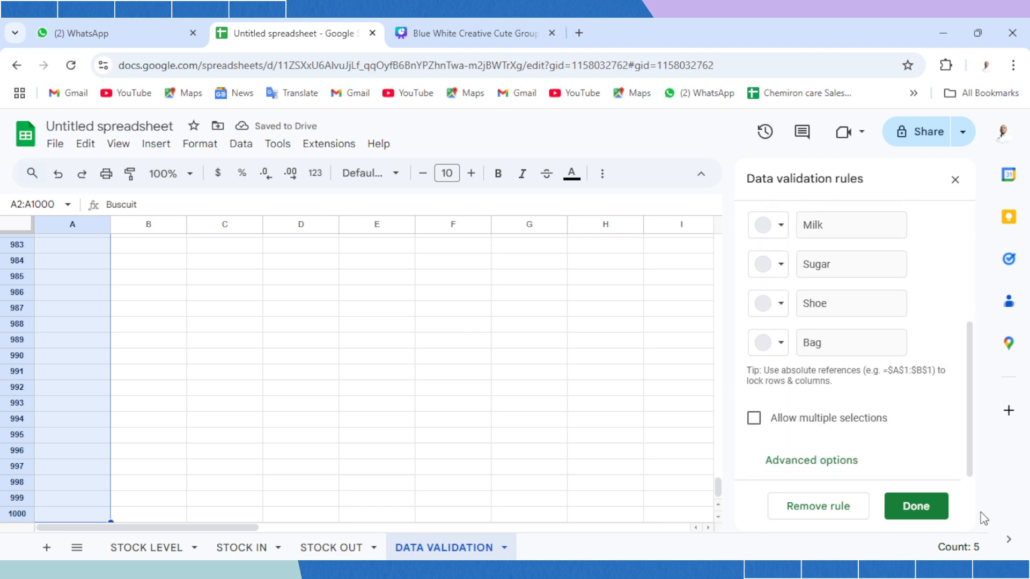
click(839, 465)
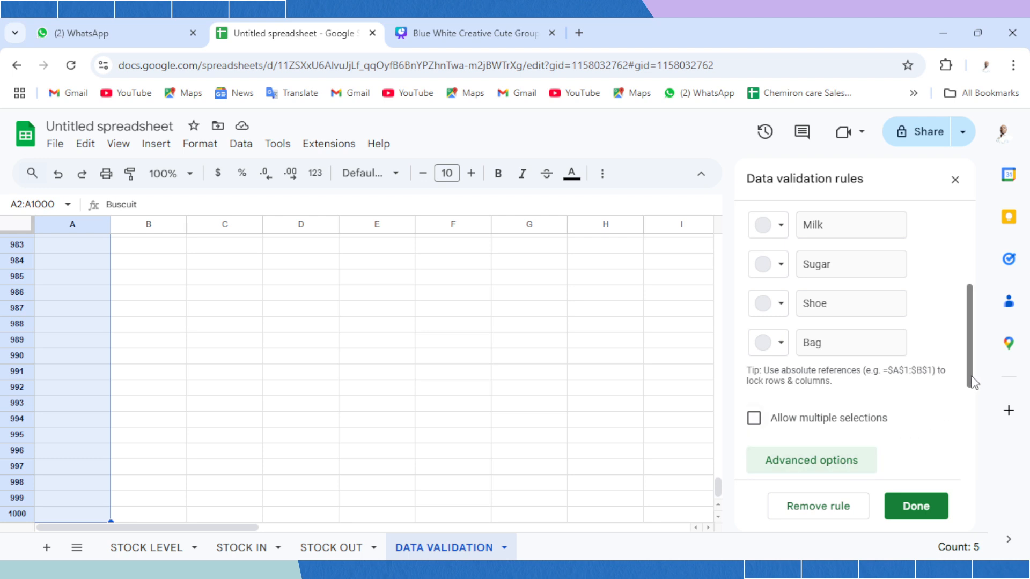
drag(974, 383, 975, 490)
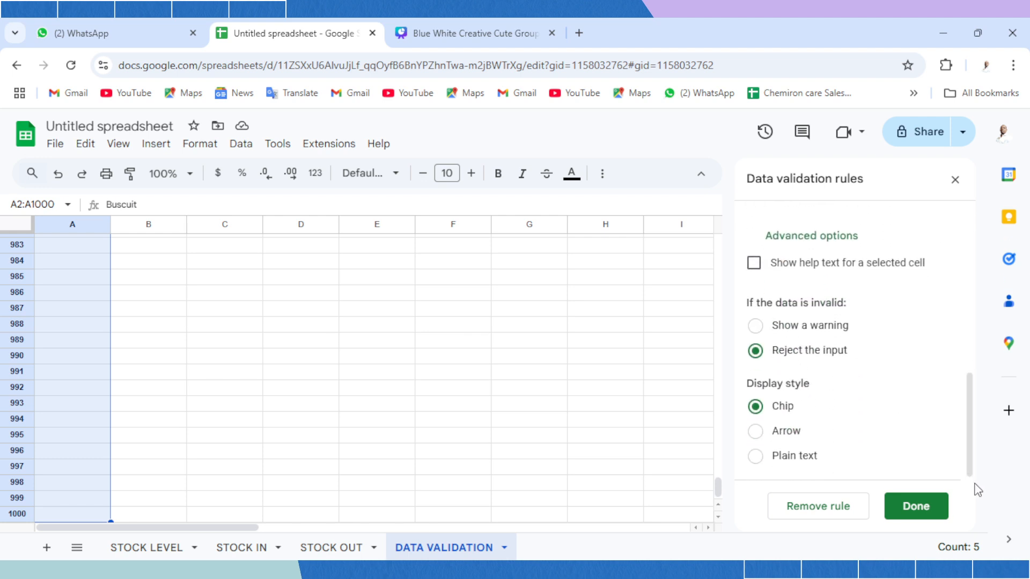
click(247, 549)
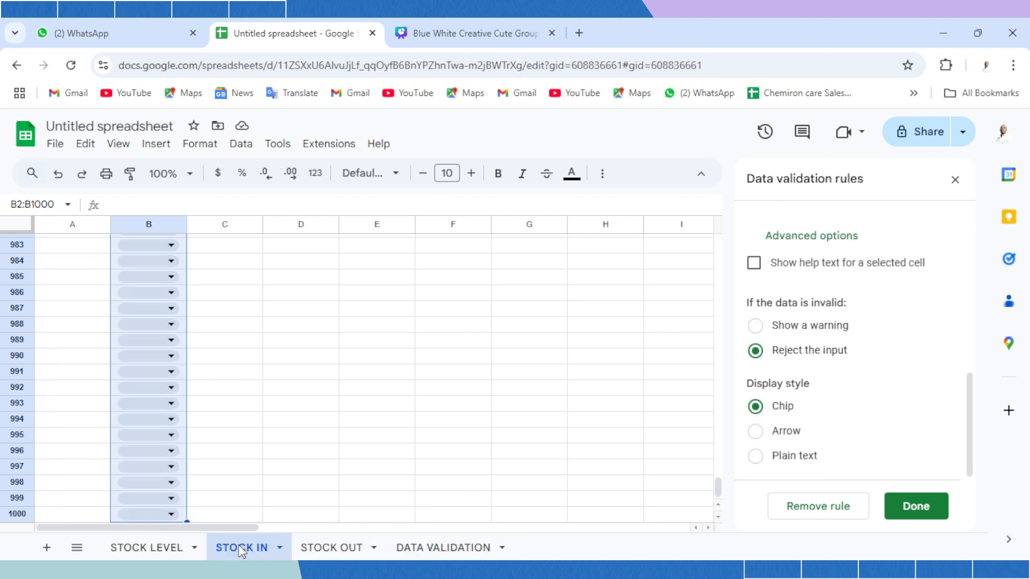
click(755, 459)
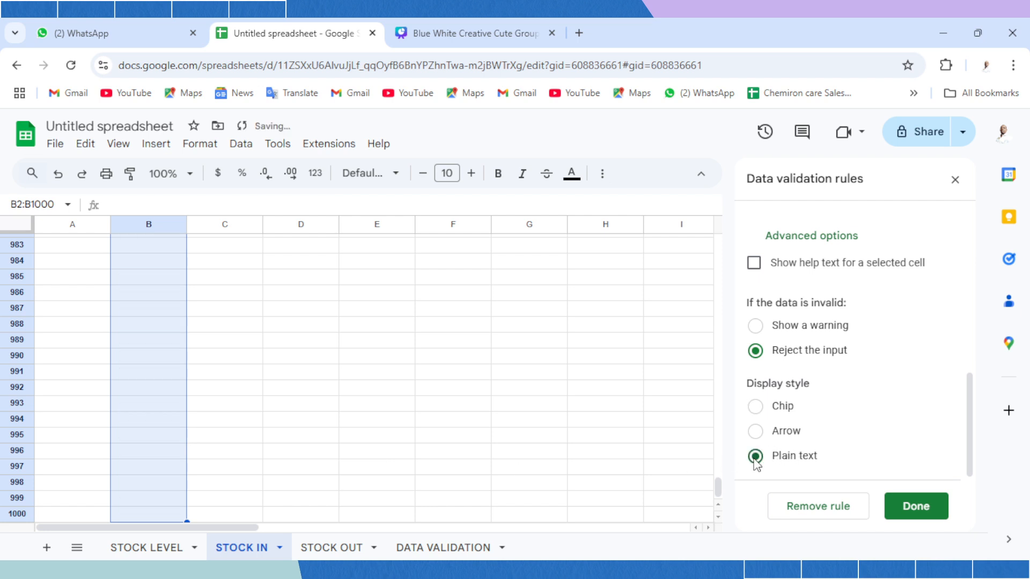
click(917, 509)
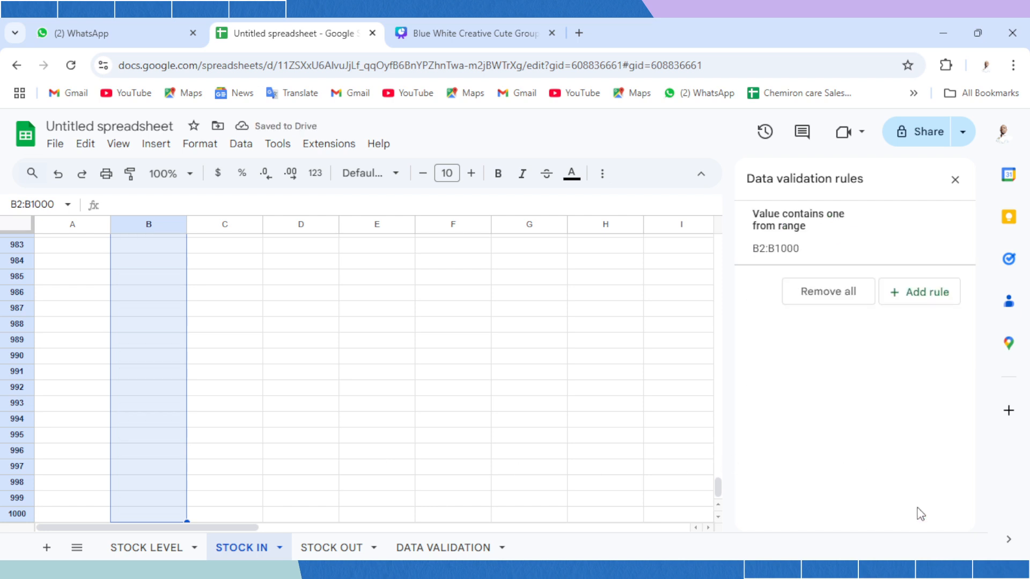
Check several cells of the STOCK IN sheet's PRODUCT column and return to cell B2.
click(203, 354)
click(165, 389)
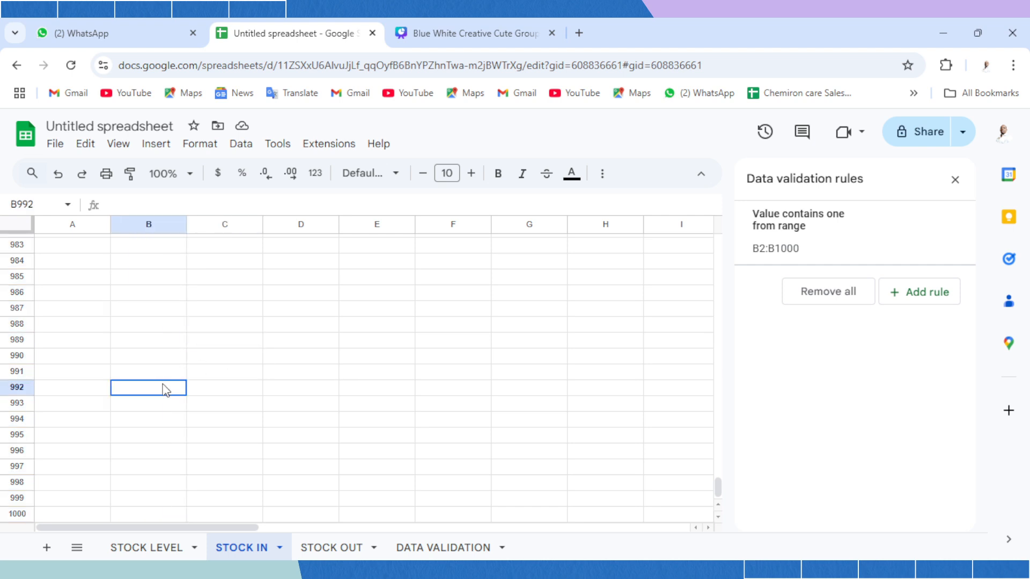
click(164, 390)
click(175, 316)
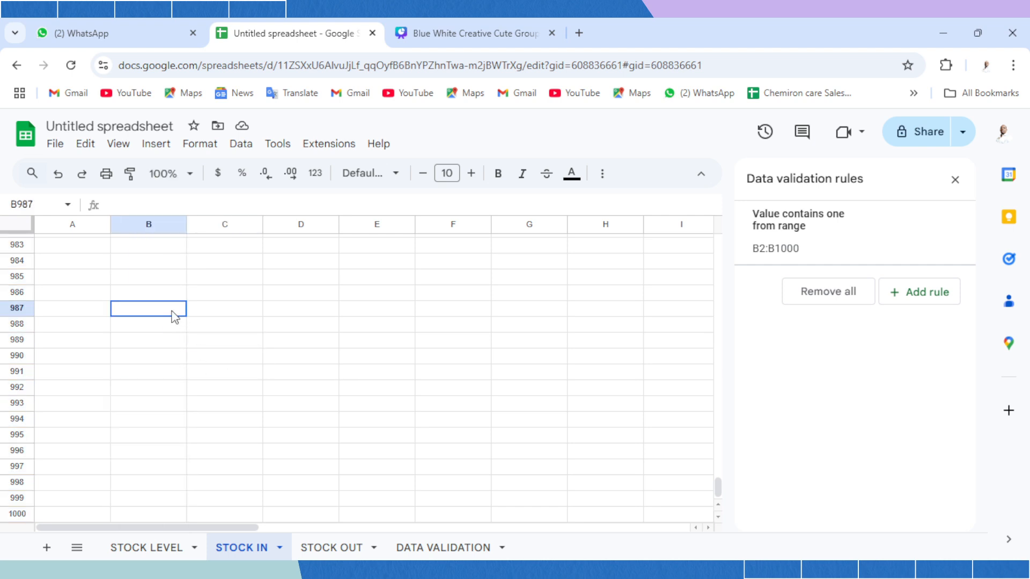
key(ctrl+Up)
key(Down)
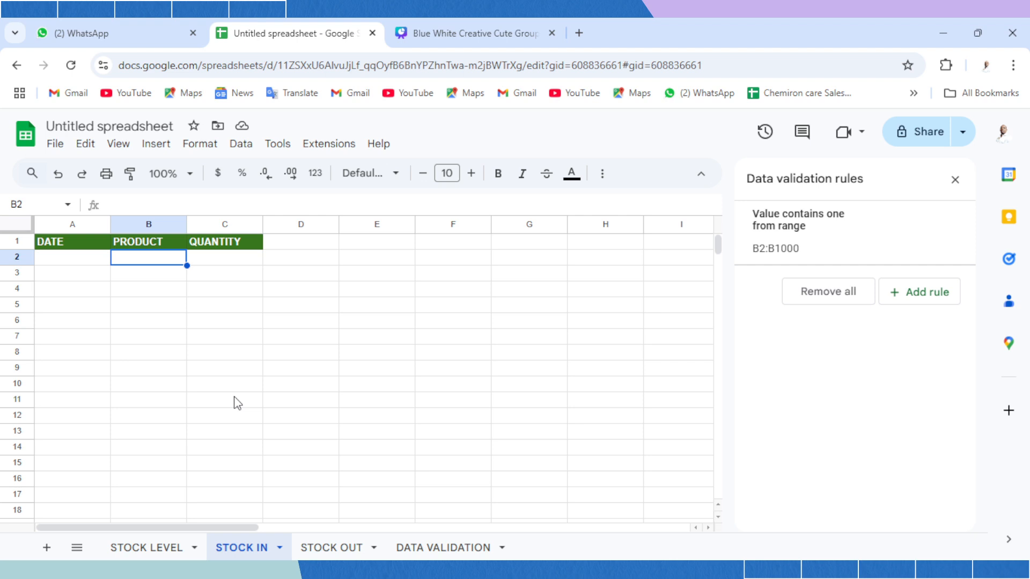
Fill row 2 of the STOCK IN sheet with the date 12/01/2024, the product Buscuit and the quantity 500.
click(75, 263)
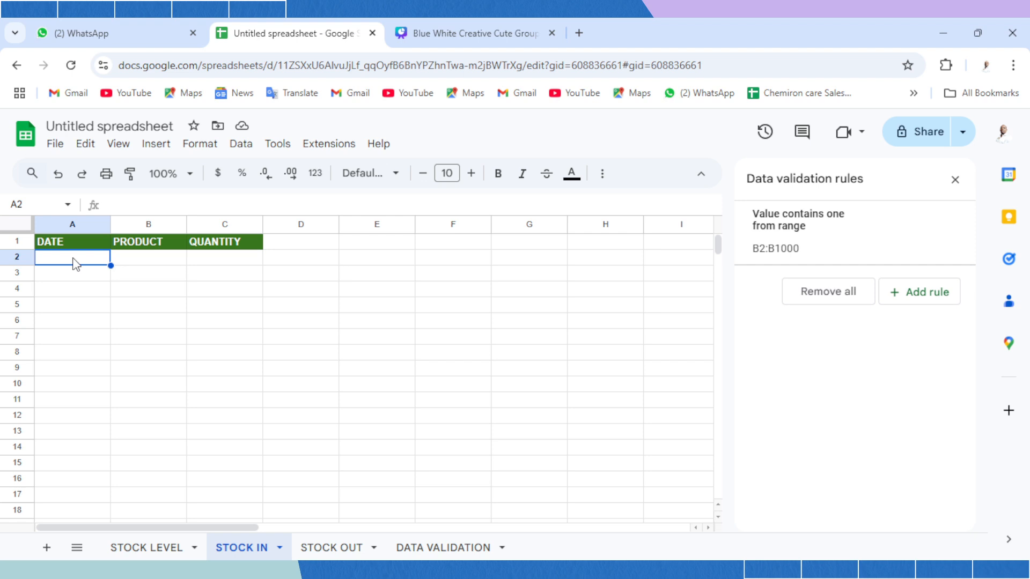
text(12)
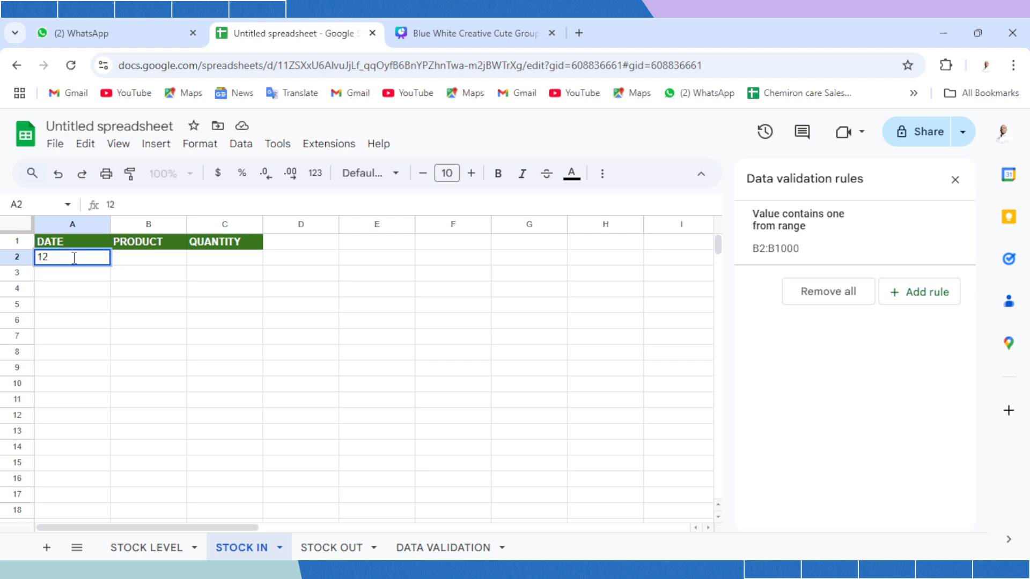
text(/01/2024)
key(Tab)
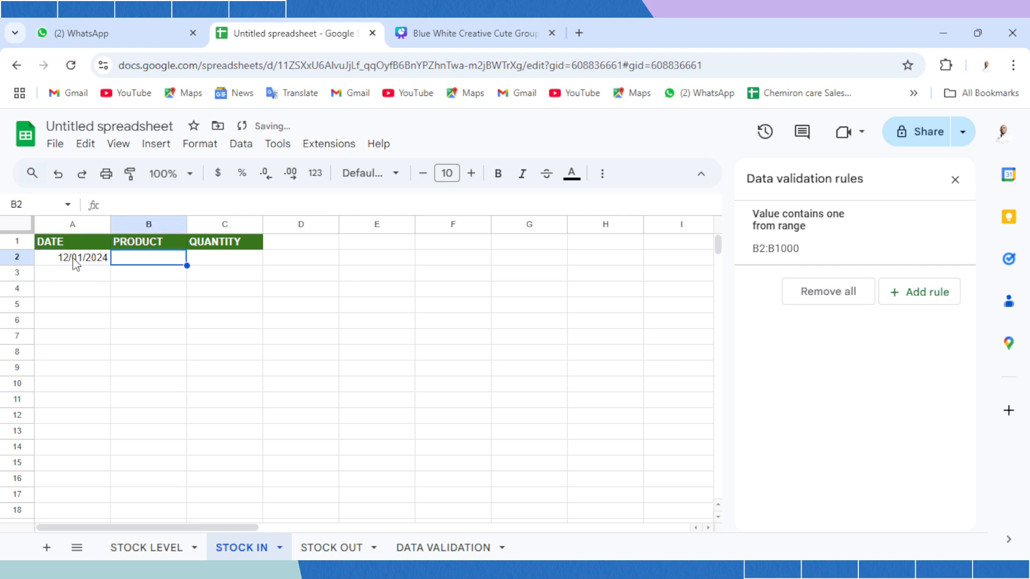
double_click(148, 255)
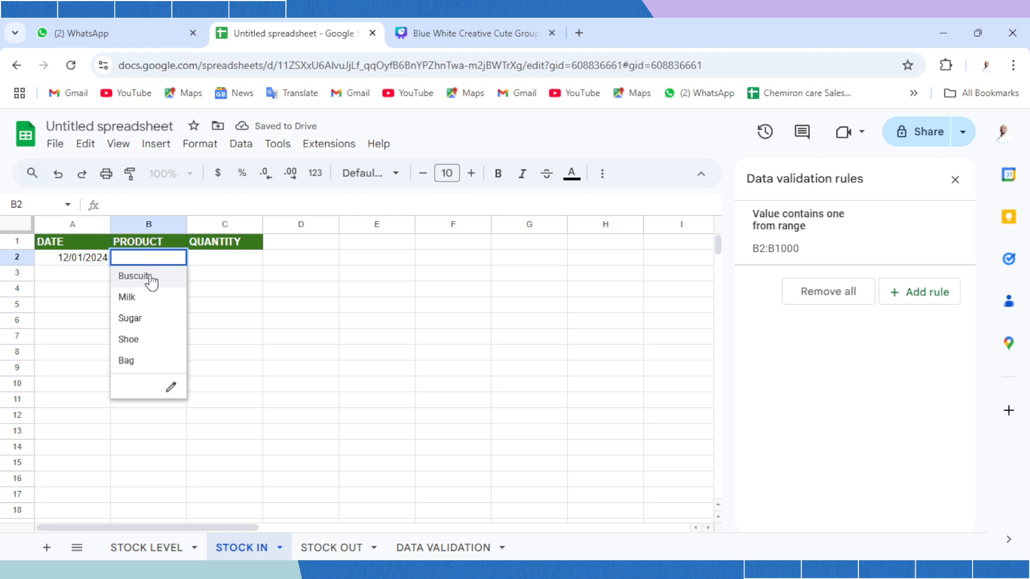
click(152, 279)
key(Tab)
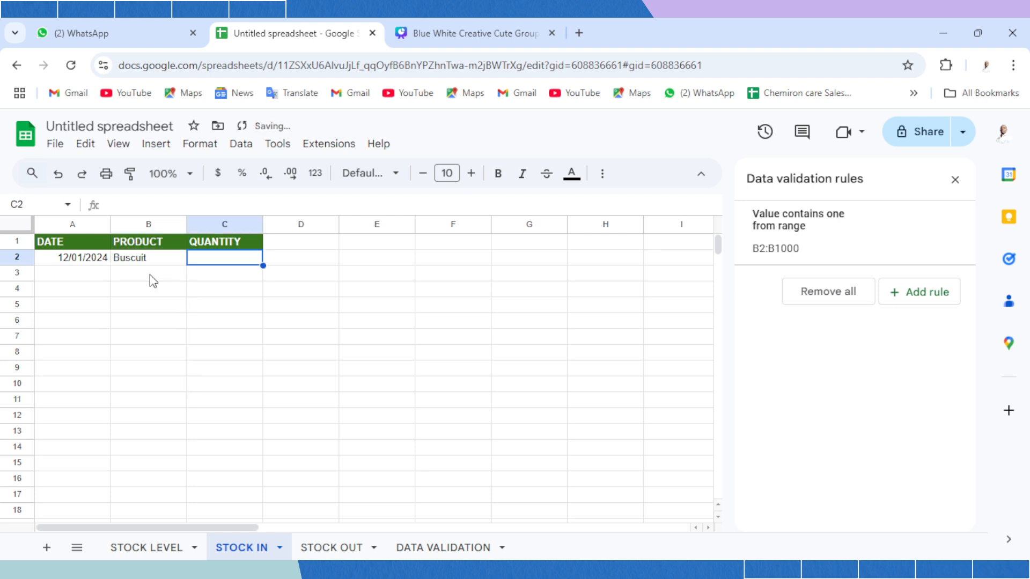
text(500)
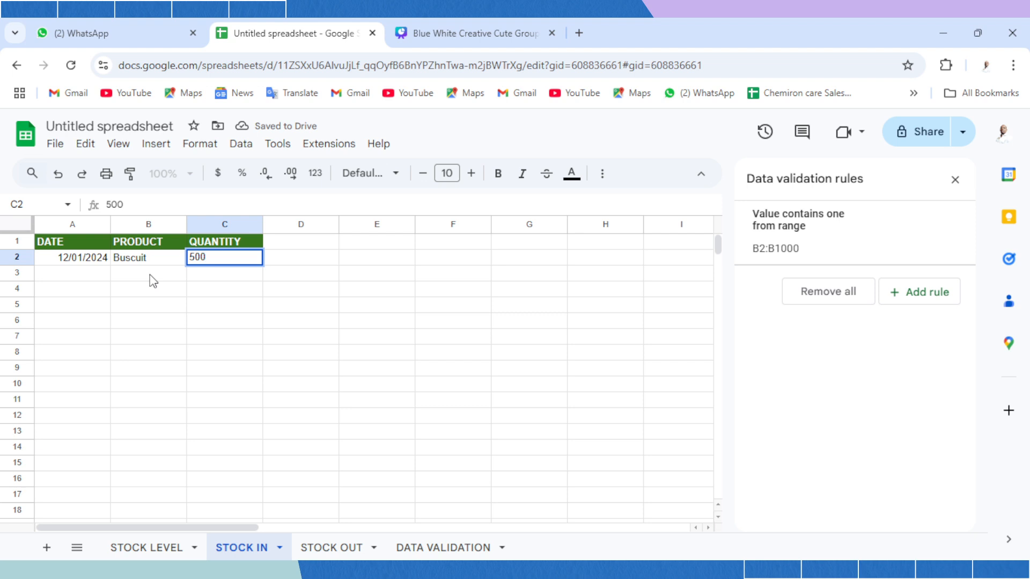
key(Return)
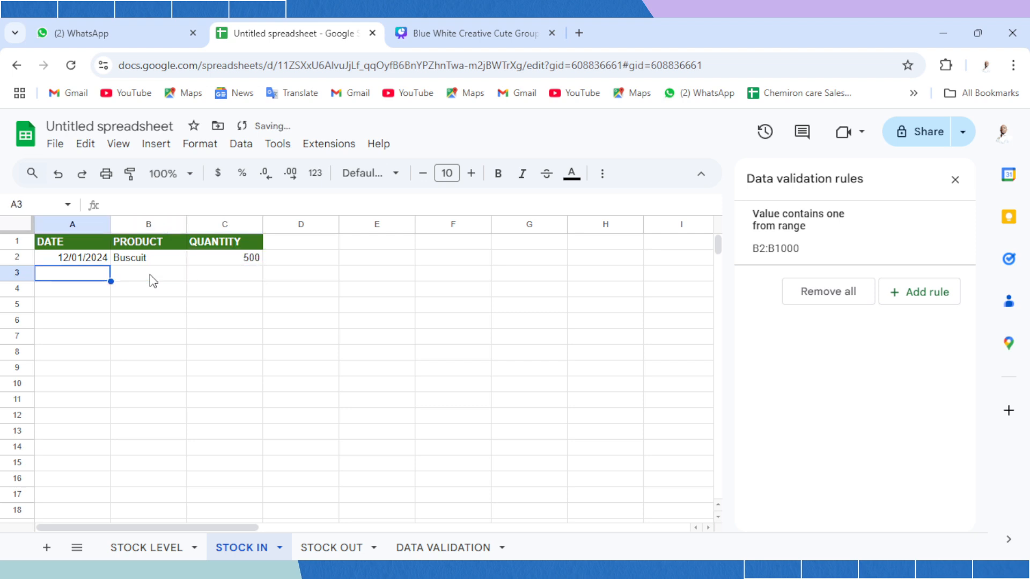
Fill row 3 of the STOCK IN sheet with the date 12/01/2024, the product Shoe and the quantity 300.
key(ctrl+semicolon)
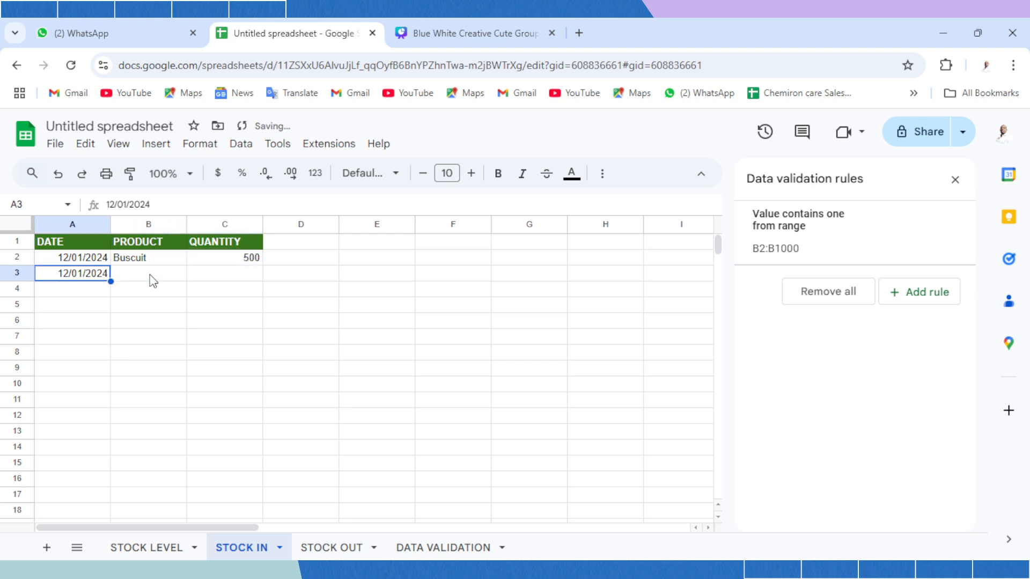
key(Tab)
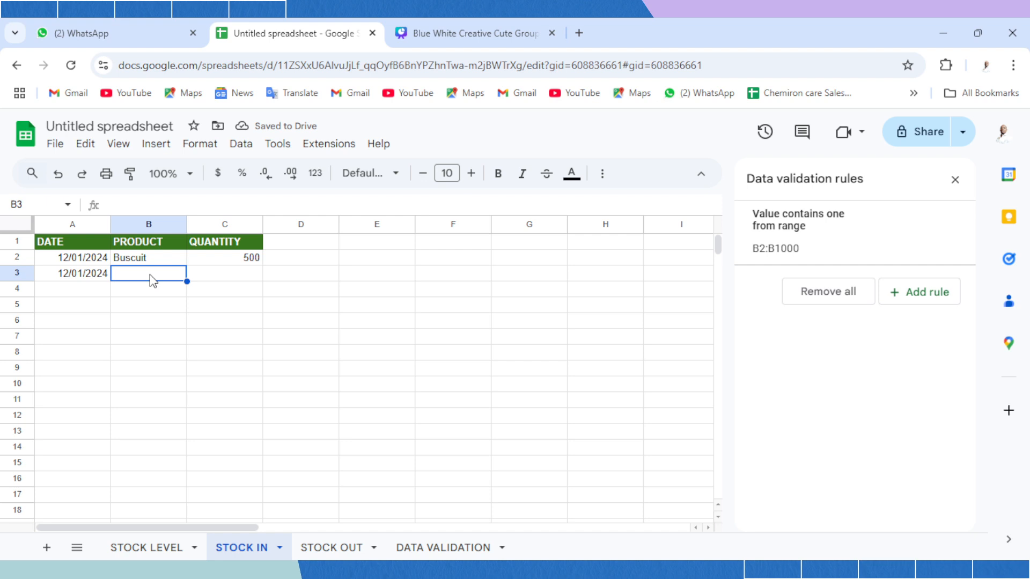
double_click(151, 274)
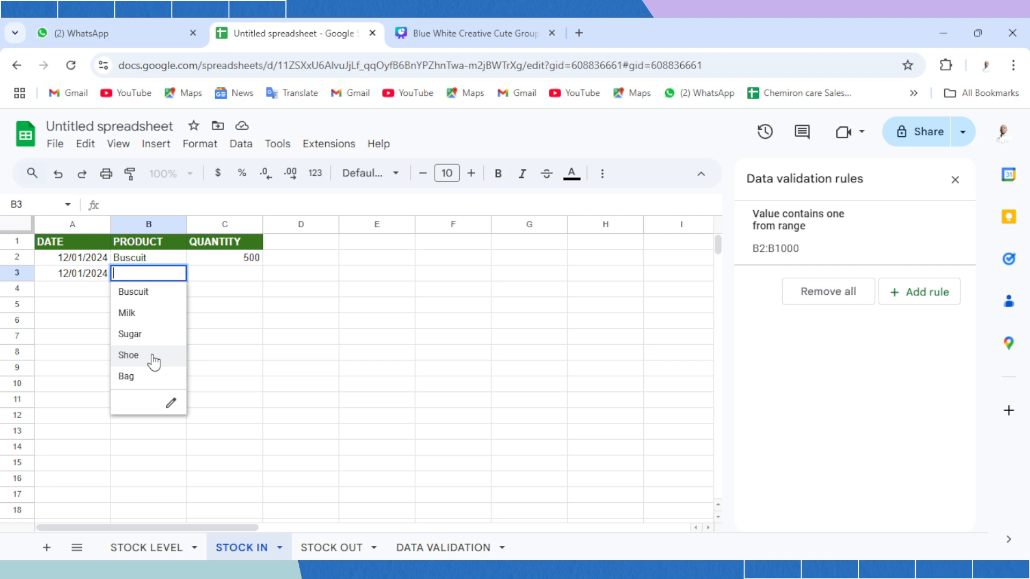
click(129, 355)
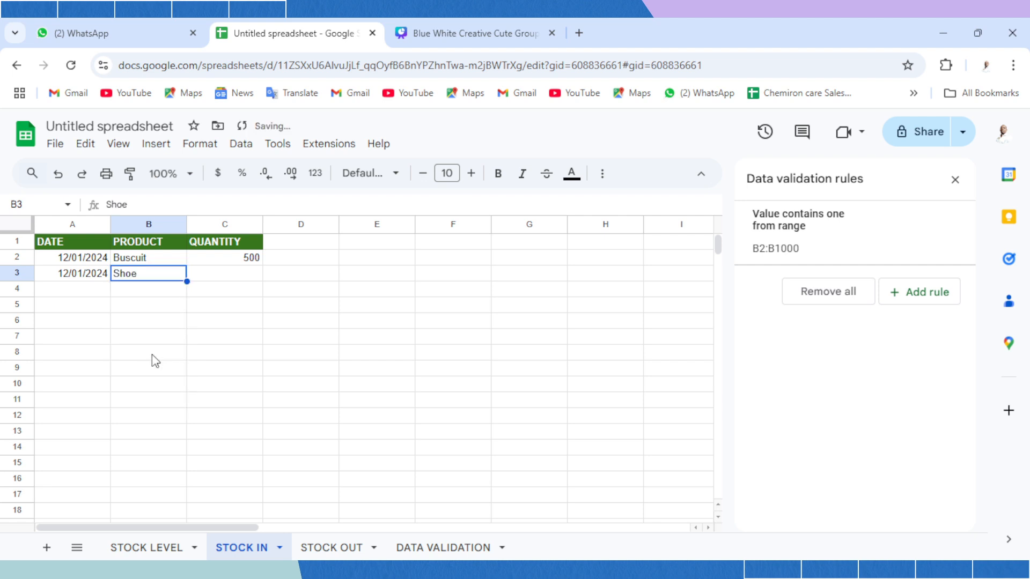
click(242, 275)
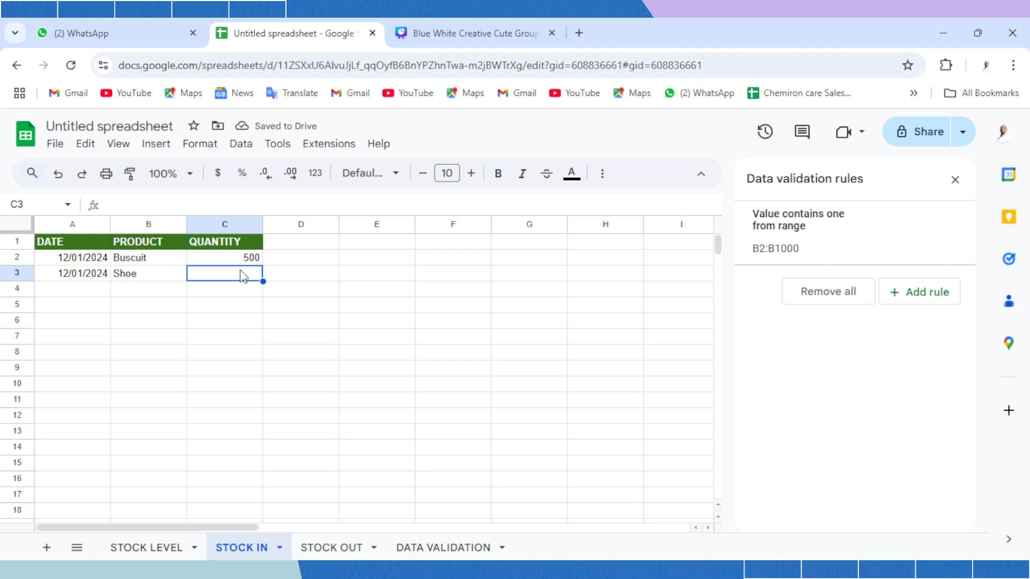
text(300)
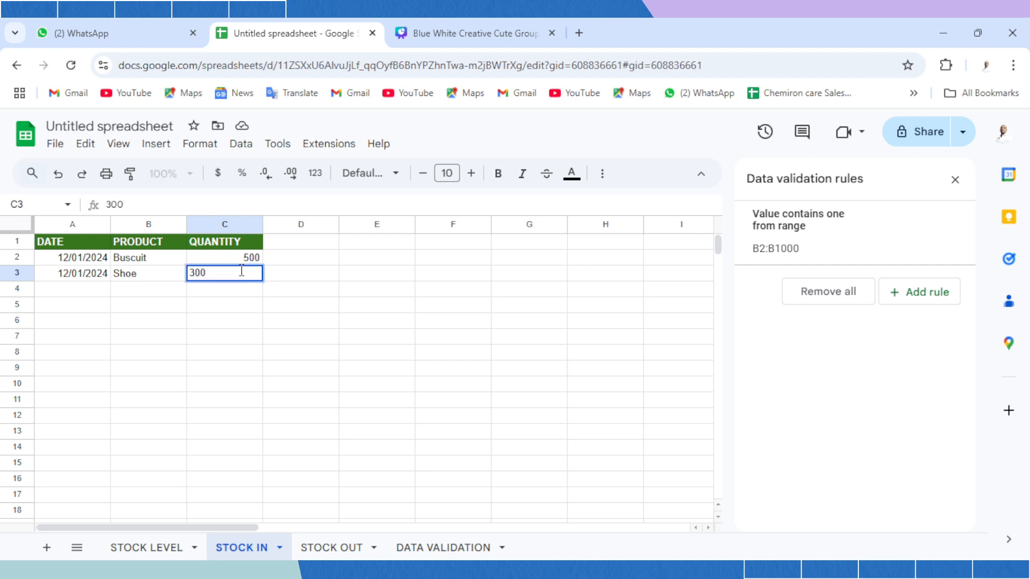
click(237, 295)
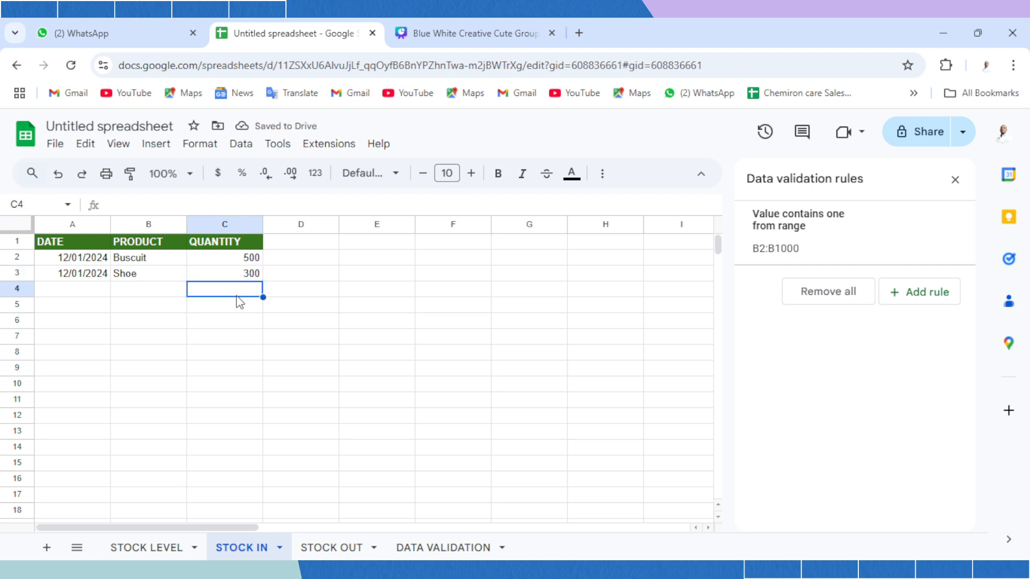
Fill row 4 of the STOCK IN sheet with the date 12/01/2024, the product Sugar and the quantity 500.
click(141, 295)
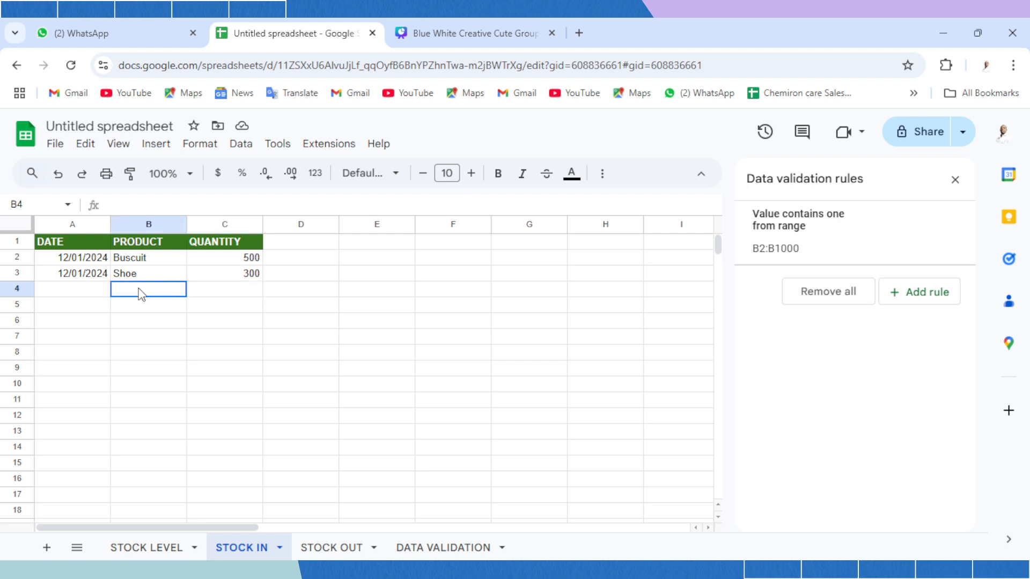
click(88, 291)
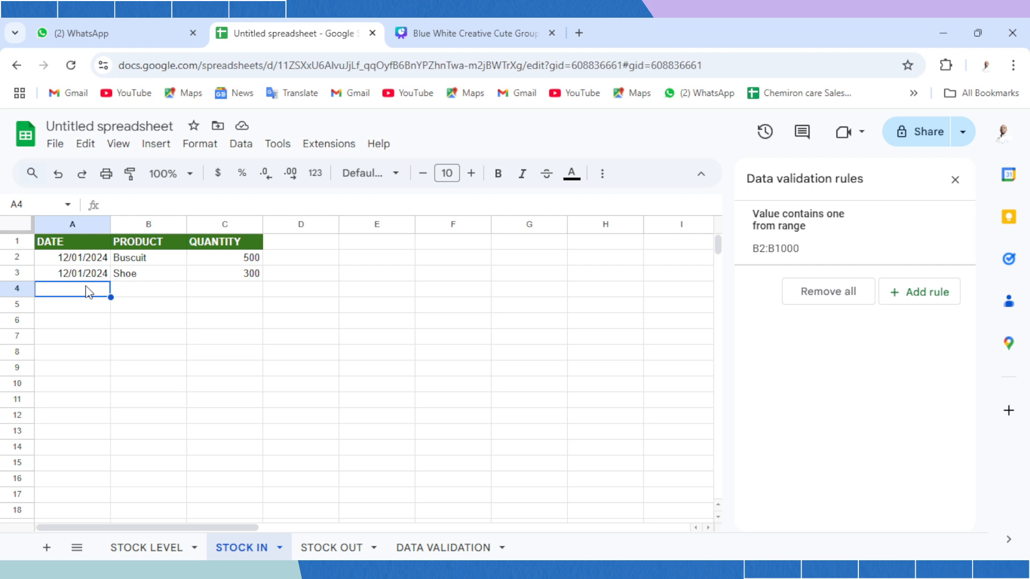
text(12/01/2024)
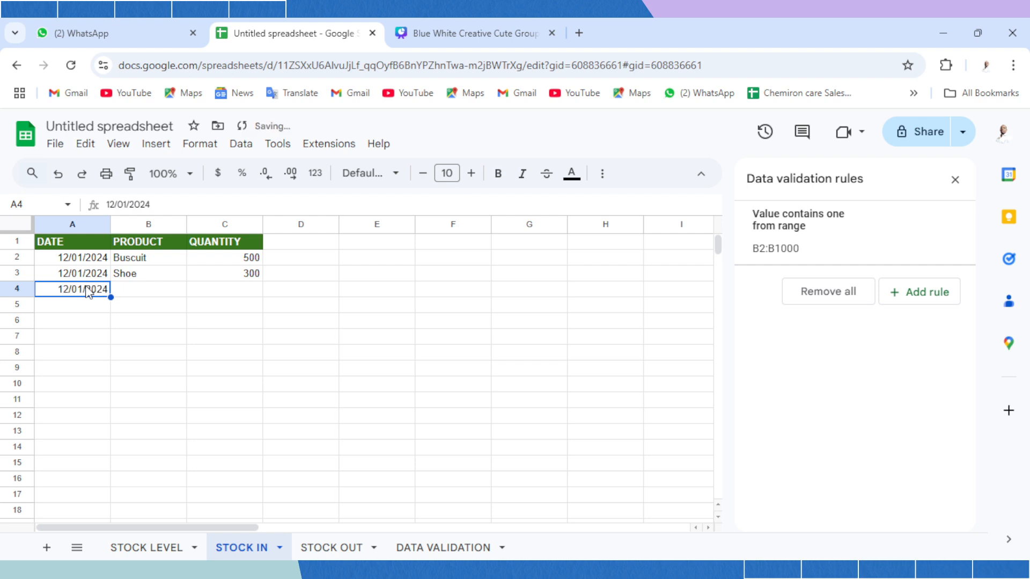
key(Tab)
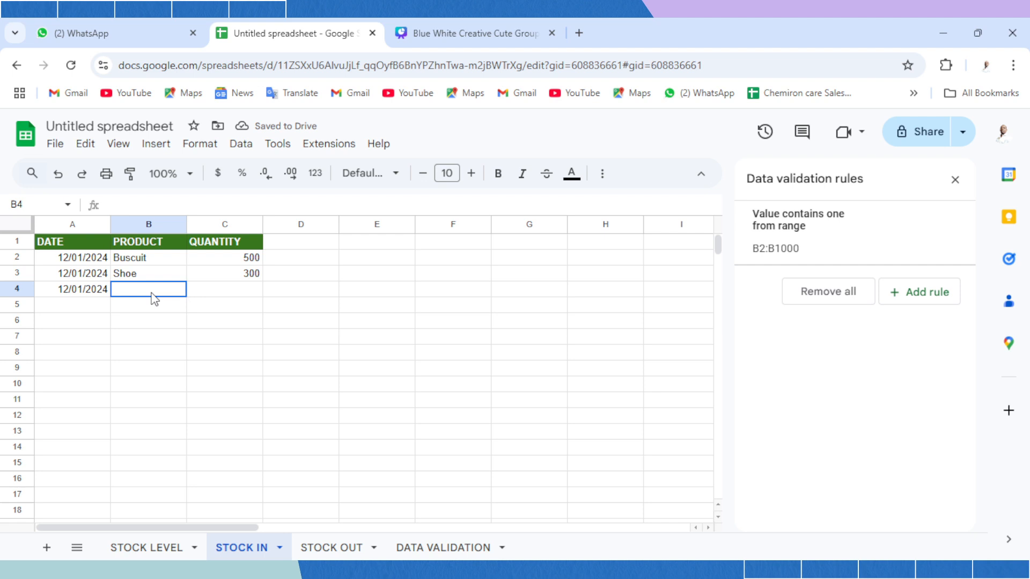
double_click(152, 291)
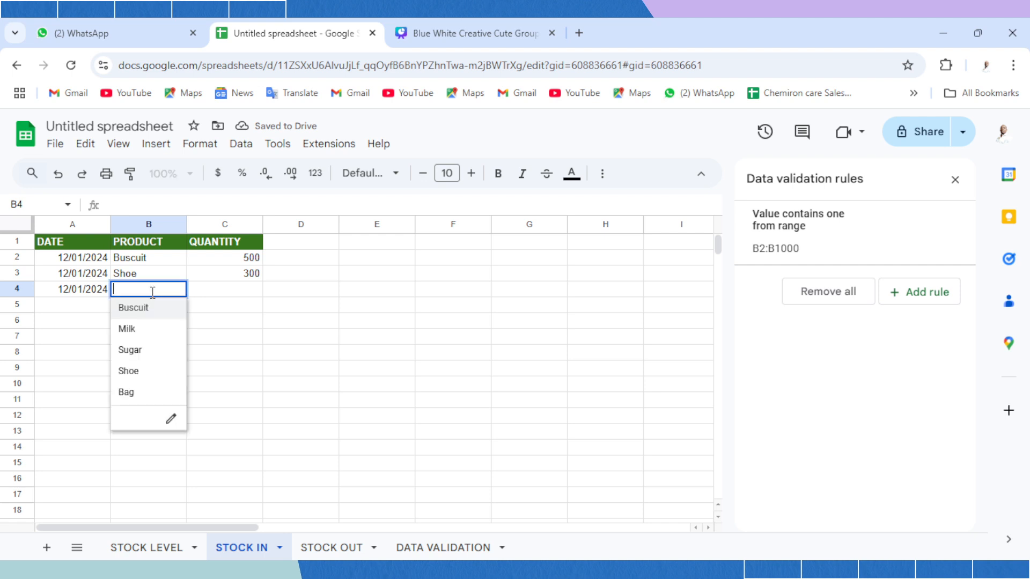
click(157, 356)
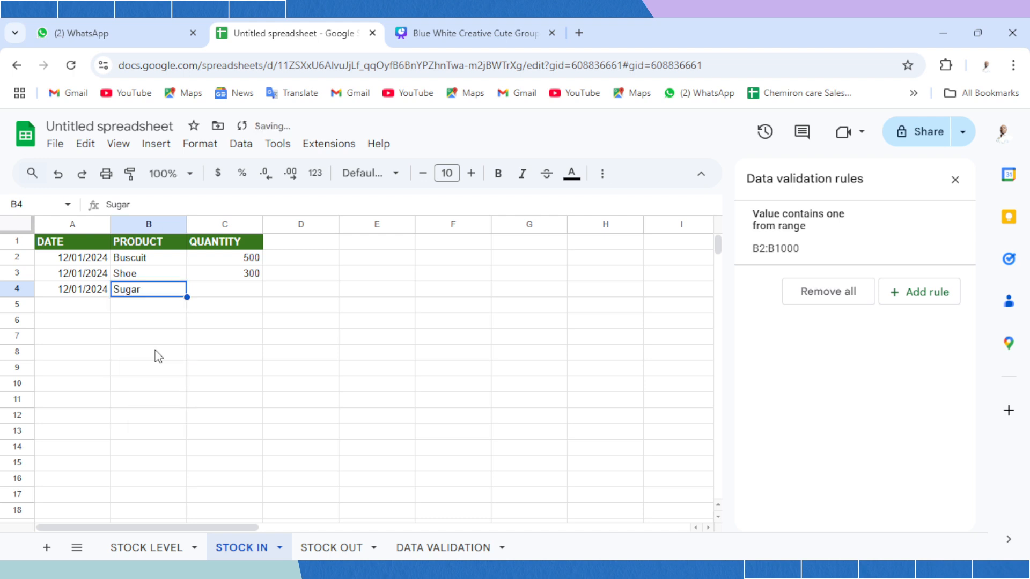
click(228, 295)
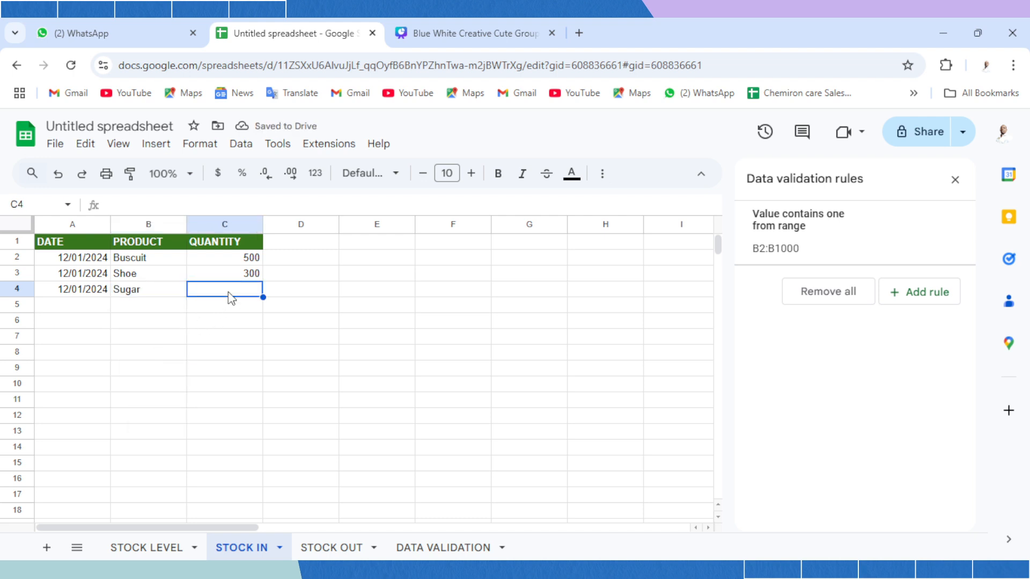
text(500)
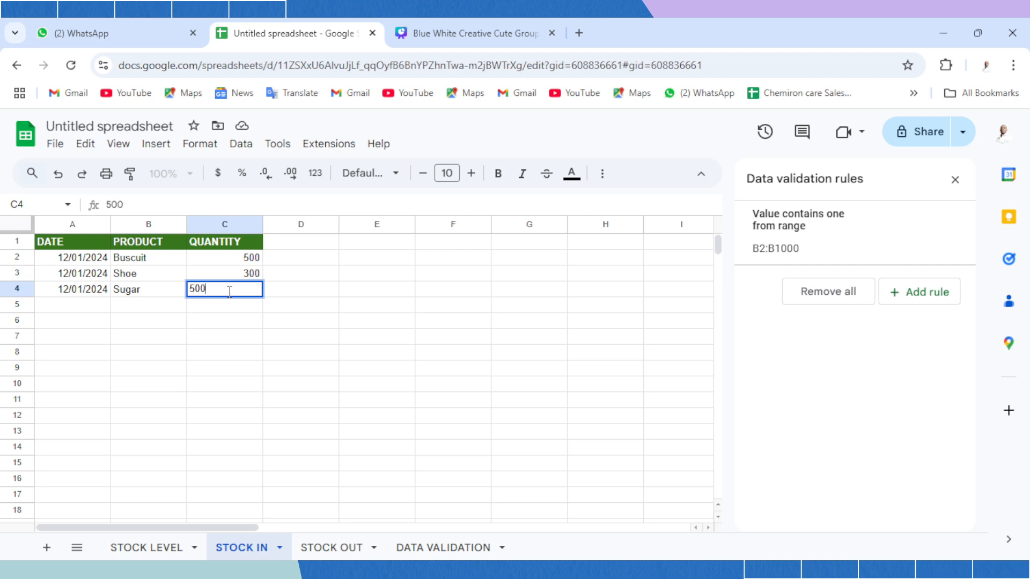
key(Return)
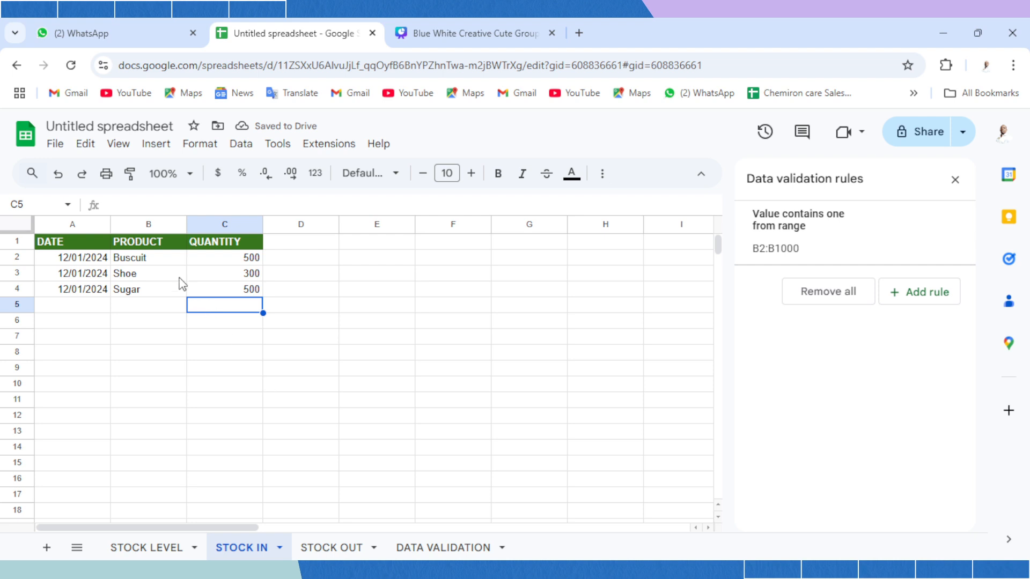
Review the product and quantity of each entry in rows 2 to 4 of the STOCK IN sheet.
click(153, 262)
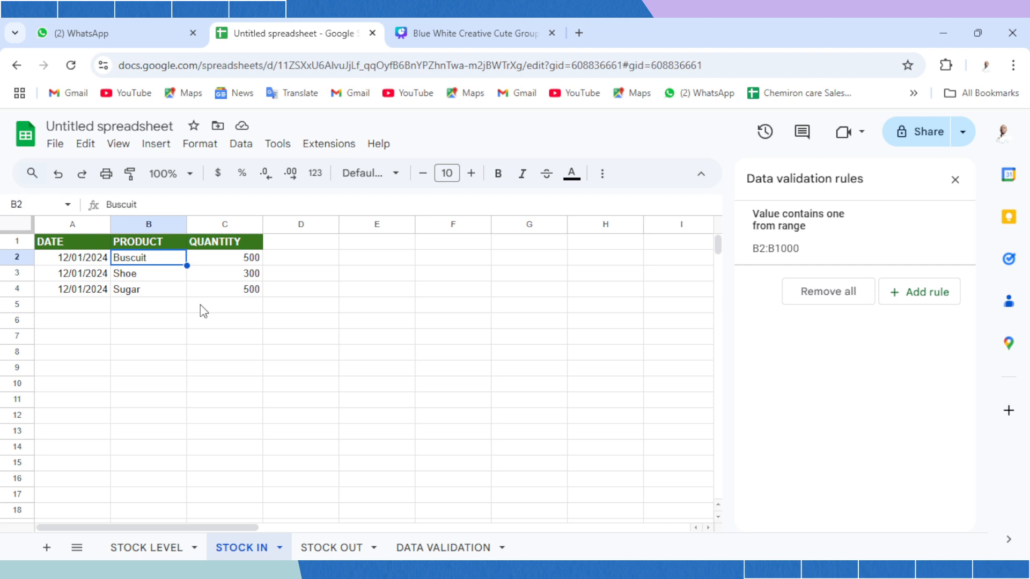
key(Right)
key(Left)
key(Down)
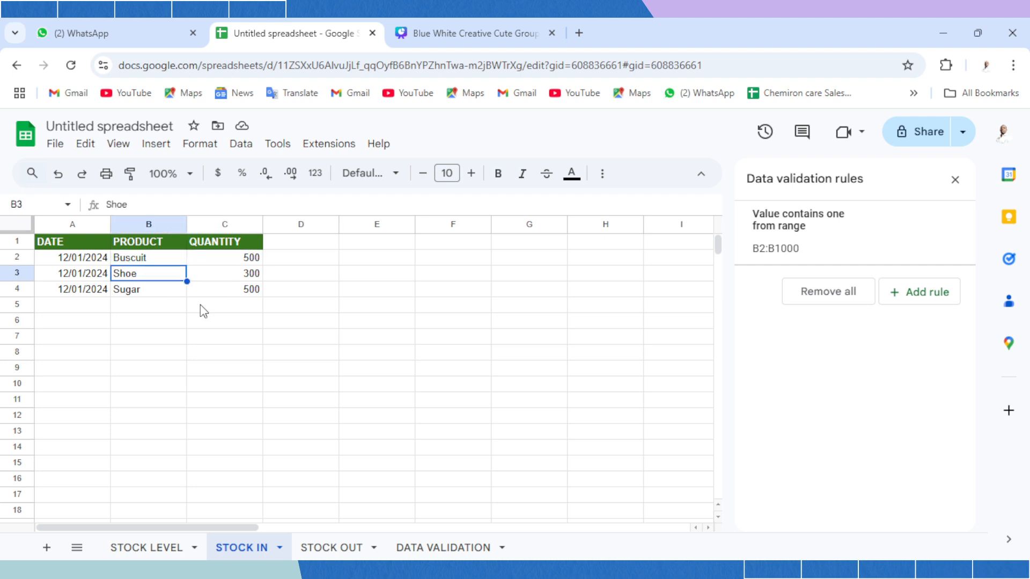
key(Right)
key(Left)
key(Down)
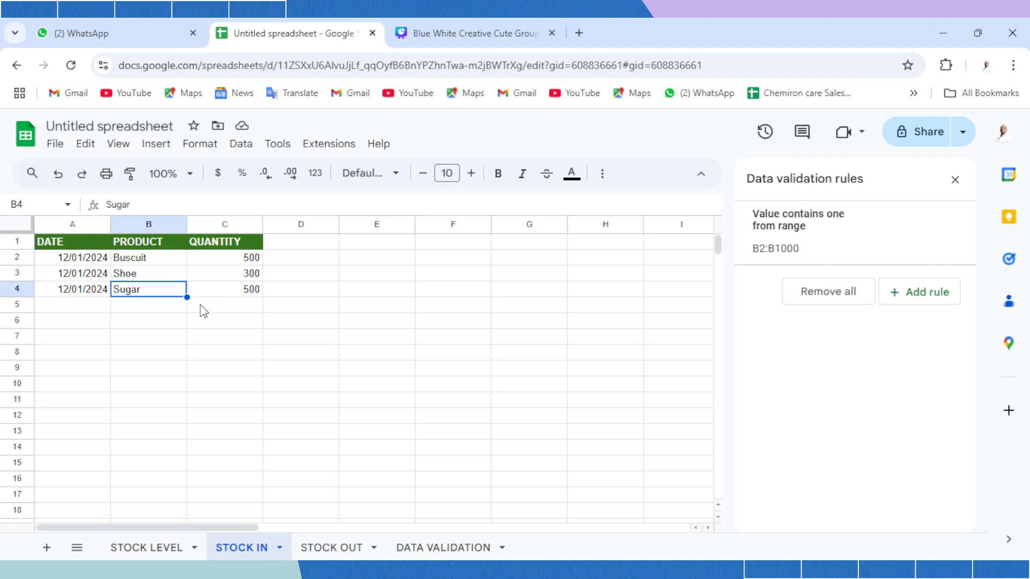
key(Right)
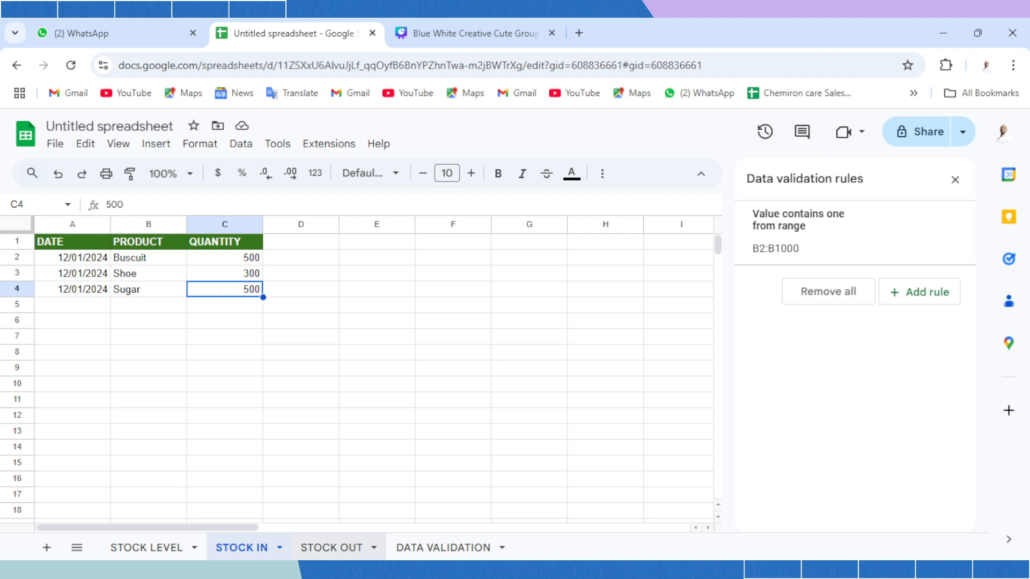
Fill row 2 of the STOCK OUT sheet with the date 12/01/2024, the product Buscuit and the quantity 300.
click(337, 550)
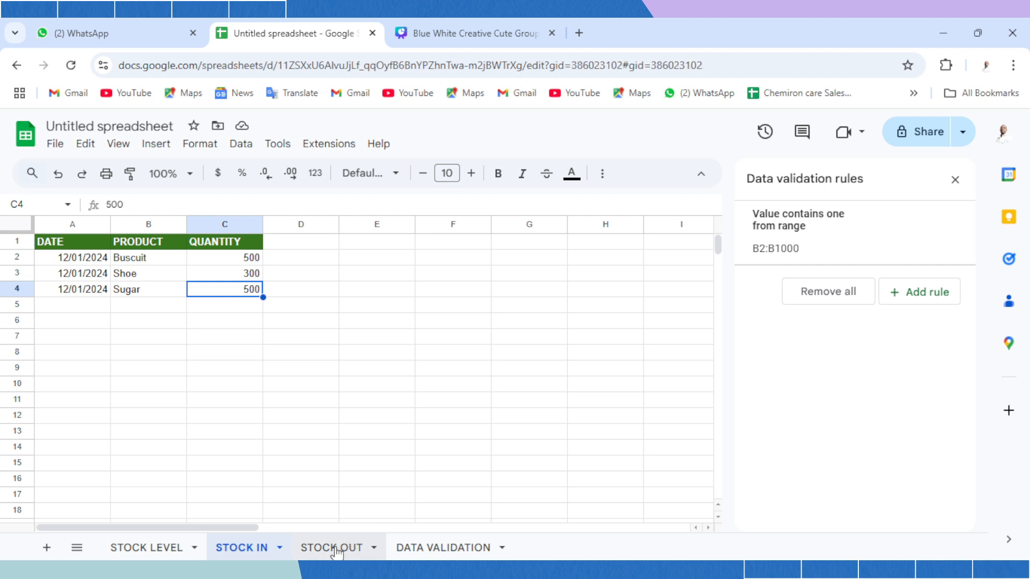
click(70, 264)
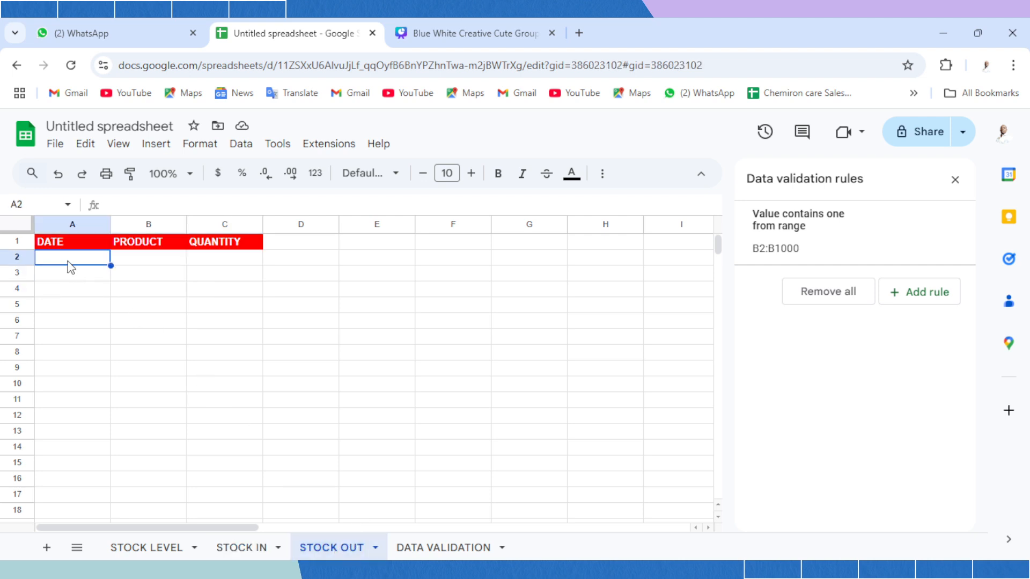
text(12/01)
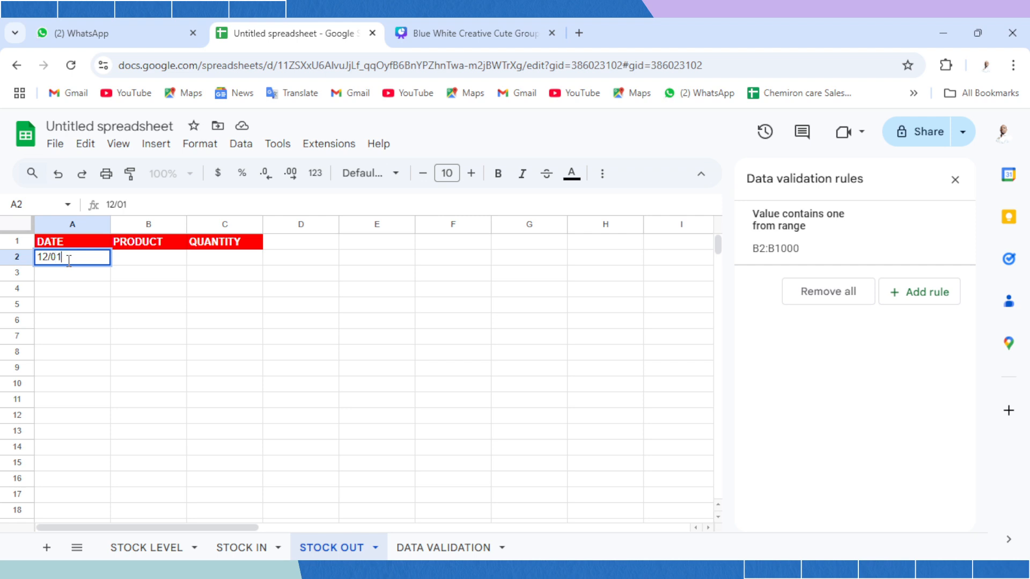
text(/2024)
key(Tab)
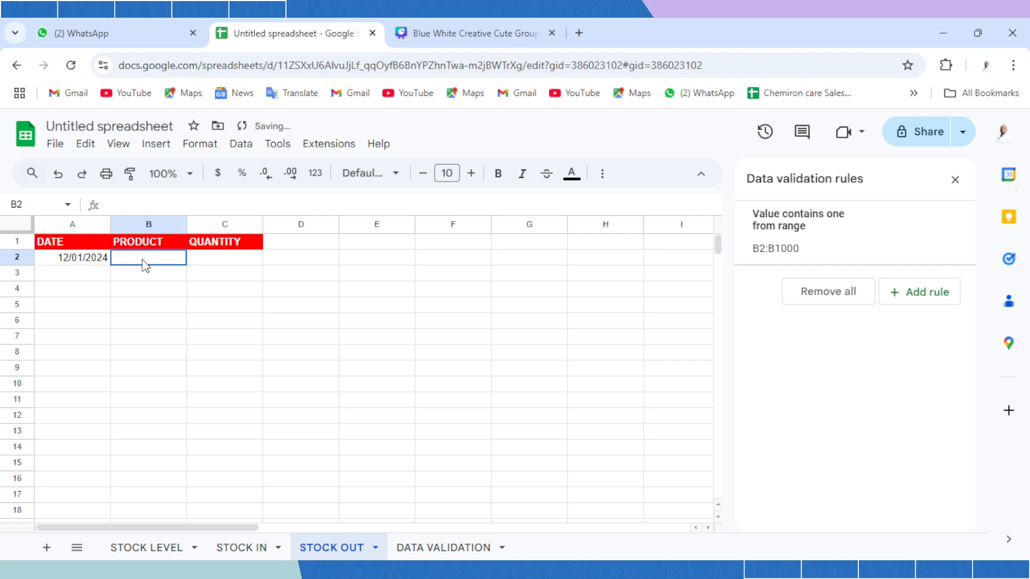
double_click(144, 260)
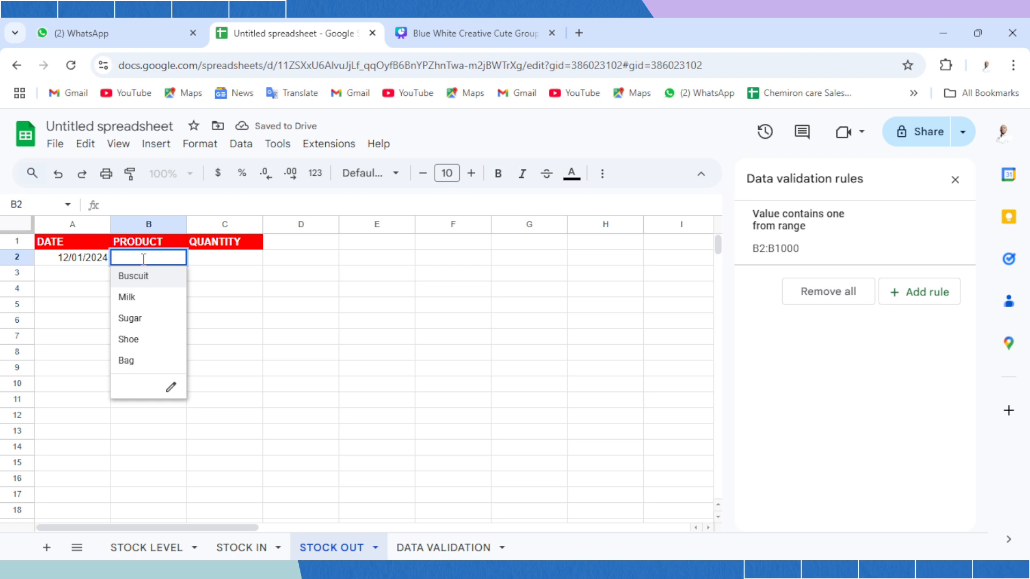
click(152, 280)
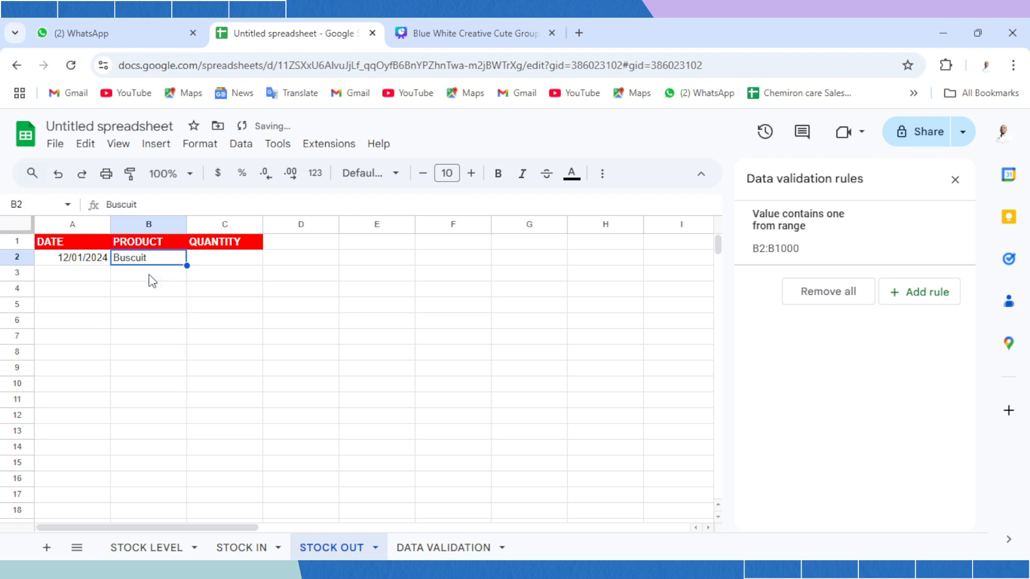
key(Tab)
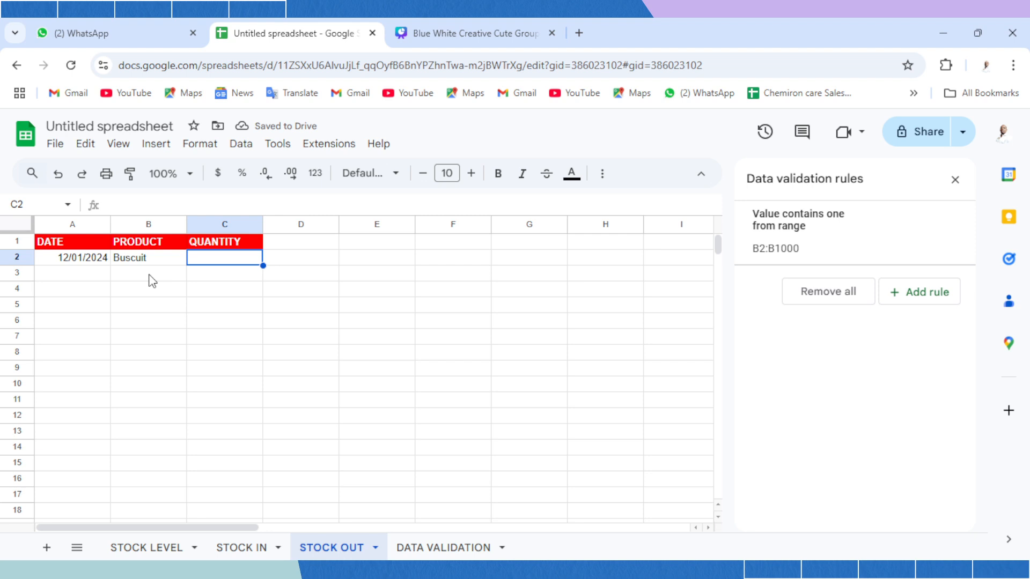
text(300)
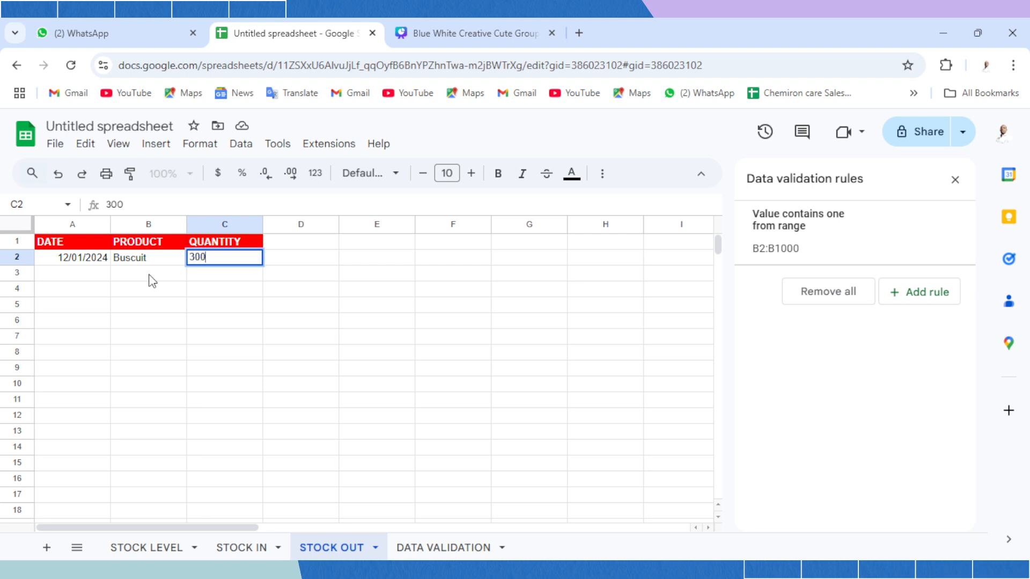
key(Return)
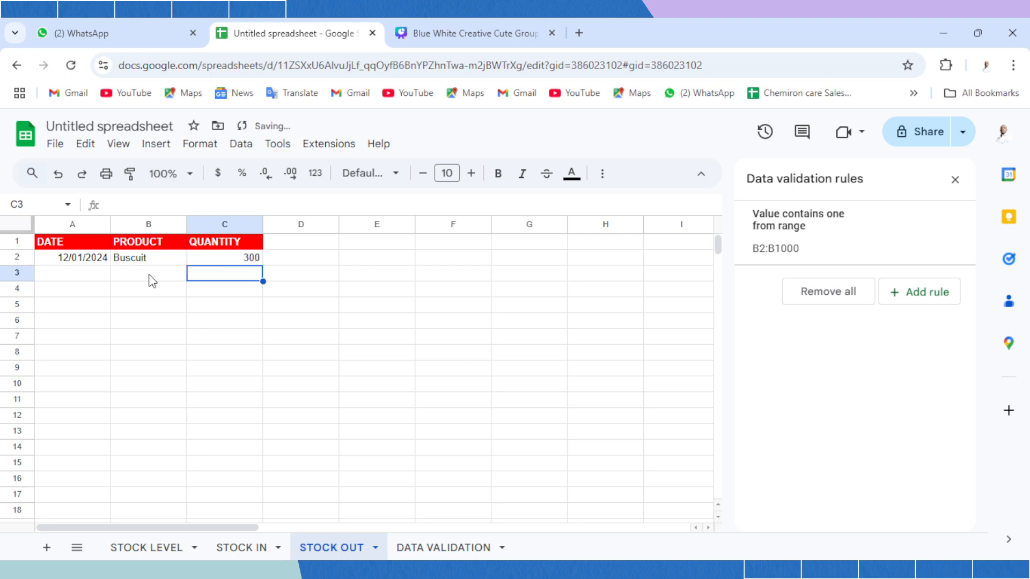
Fill row 3 of the STOCK OUT sheet with the date 12/02/2024, the product Sugar and the quantity 150.
click(81, 274)
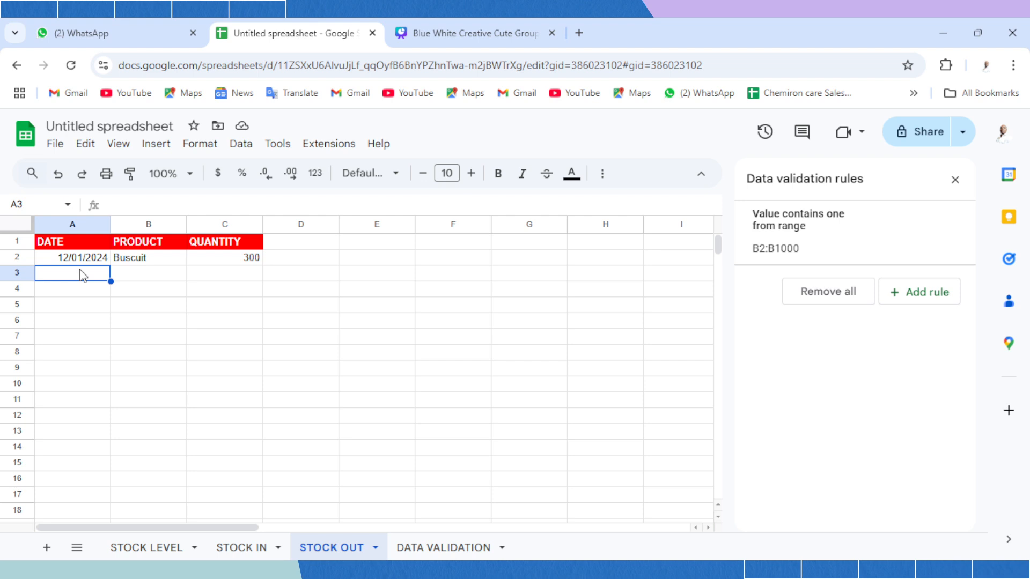
text(12/02/)
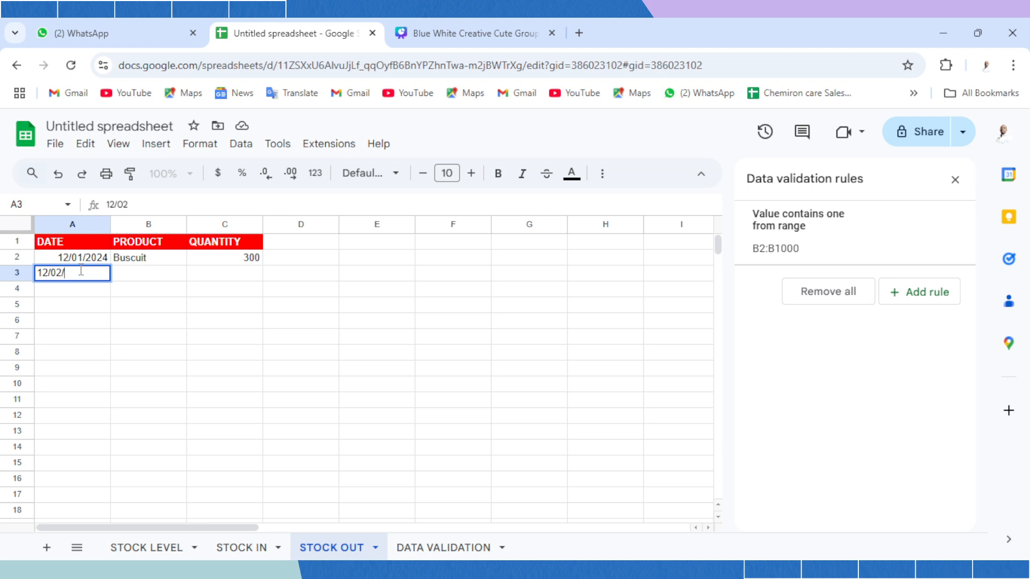
text(2024)
key(Tab)
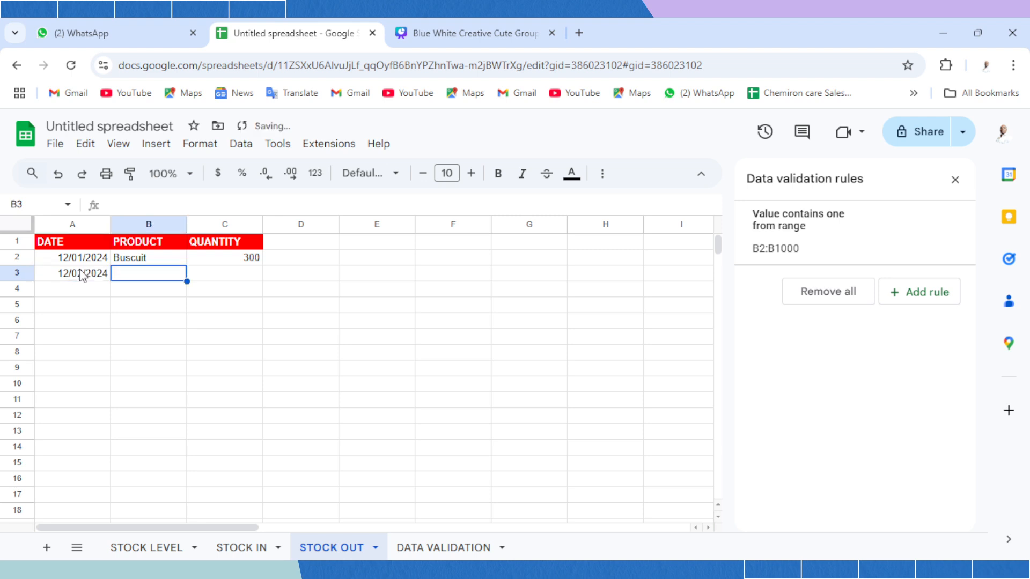
double_click(129, 274)
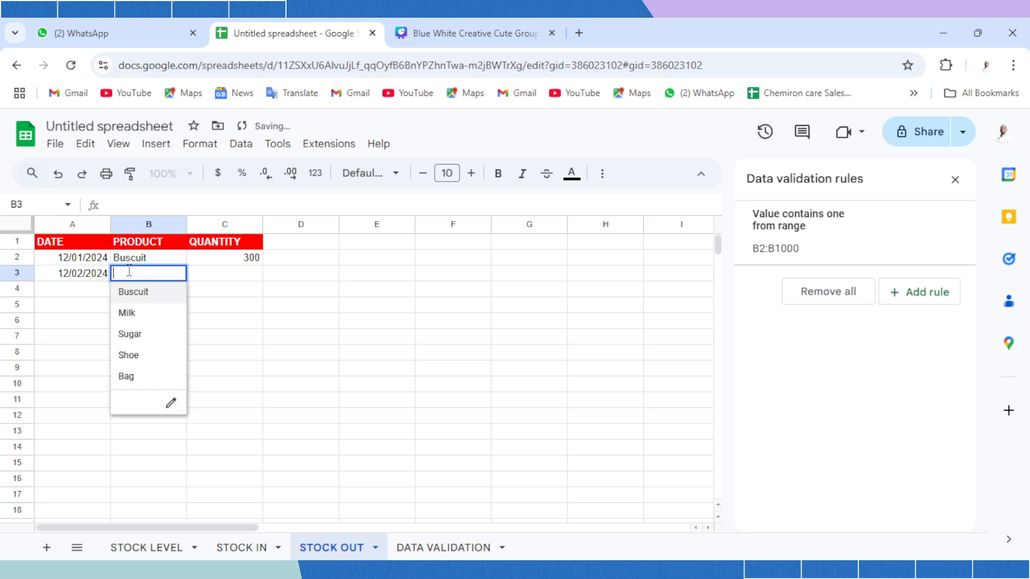
click(146, 337)
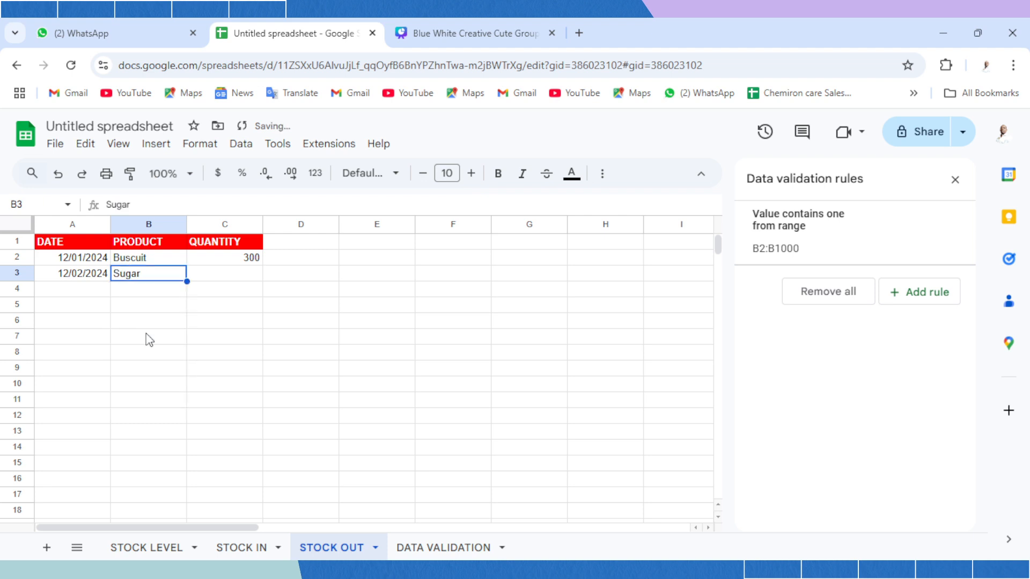
key(Tab)
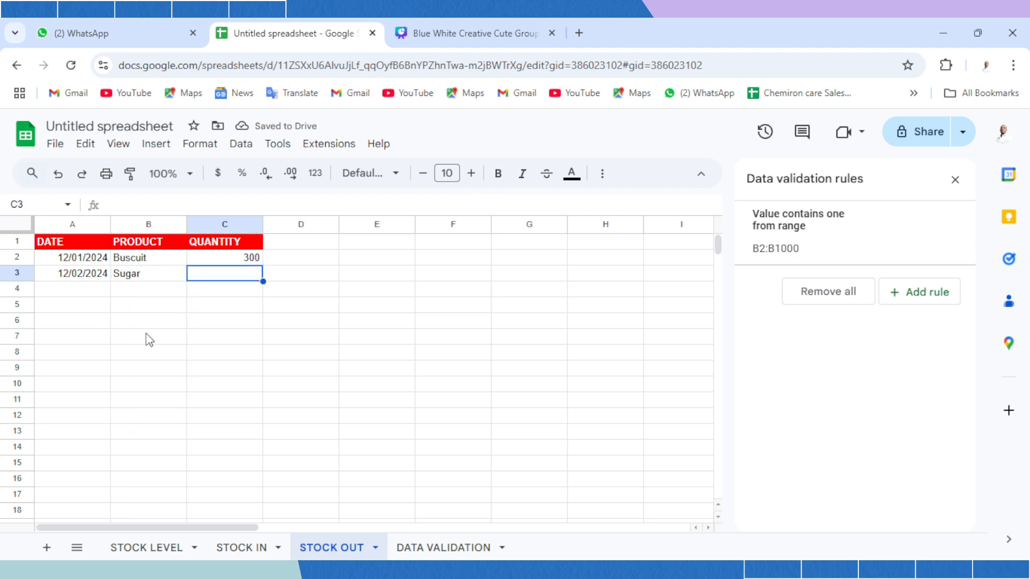
text(150)
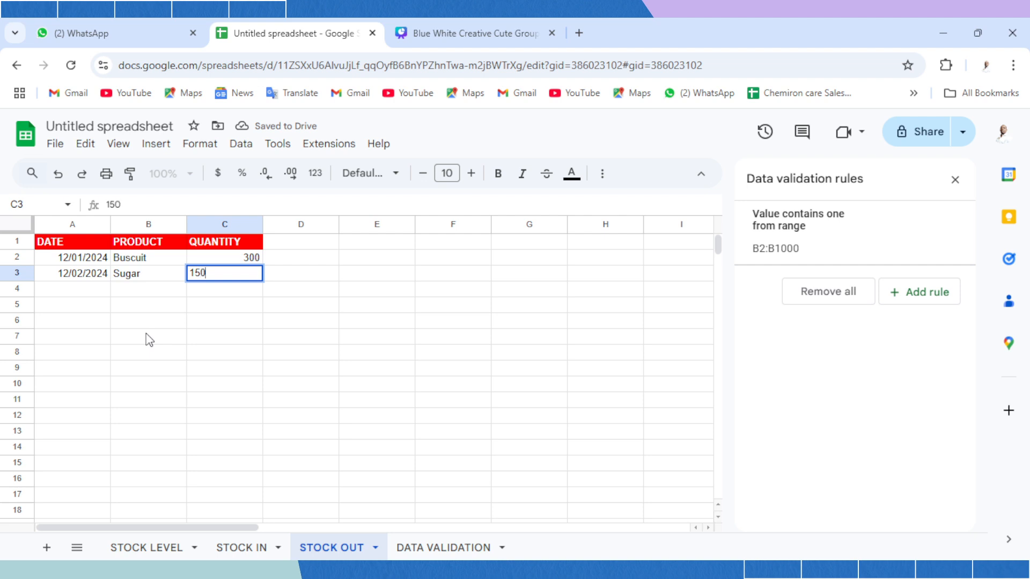
key(Return)
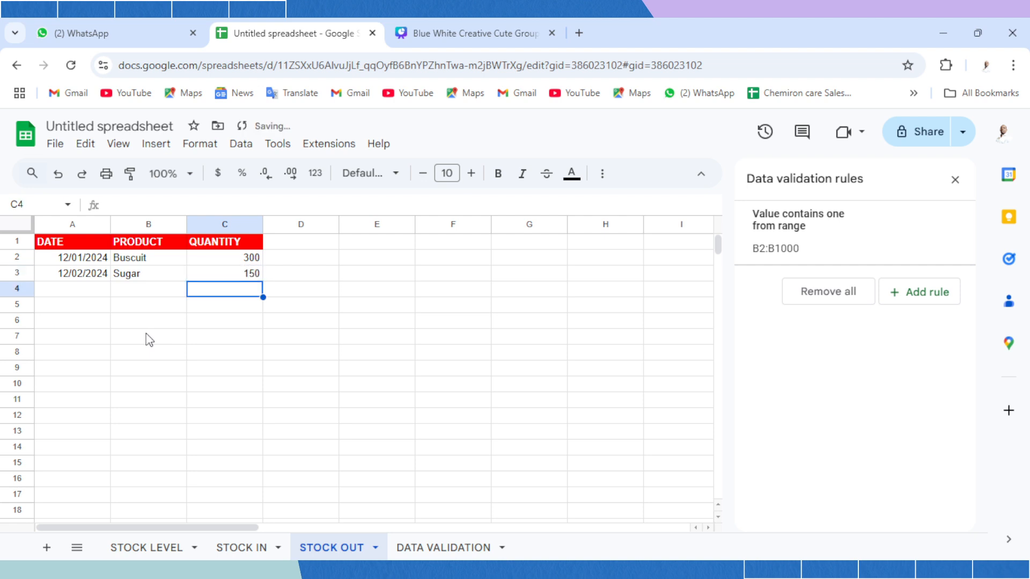
Fill row 4 of the STOCK OUT sheet with the date 12/02/2024, the product Buscuit and the quantity 50.
click(74, 292)
key(ctrl+d)
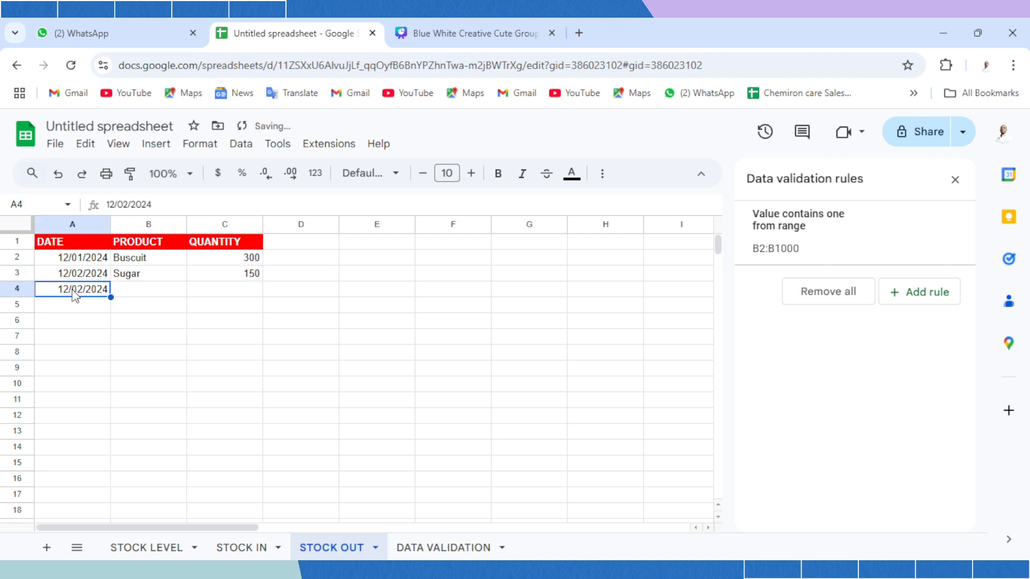
key(Tab)
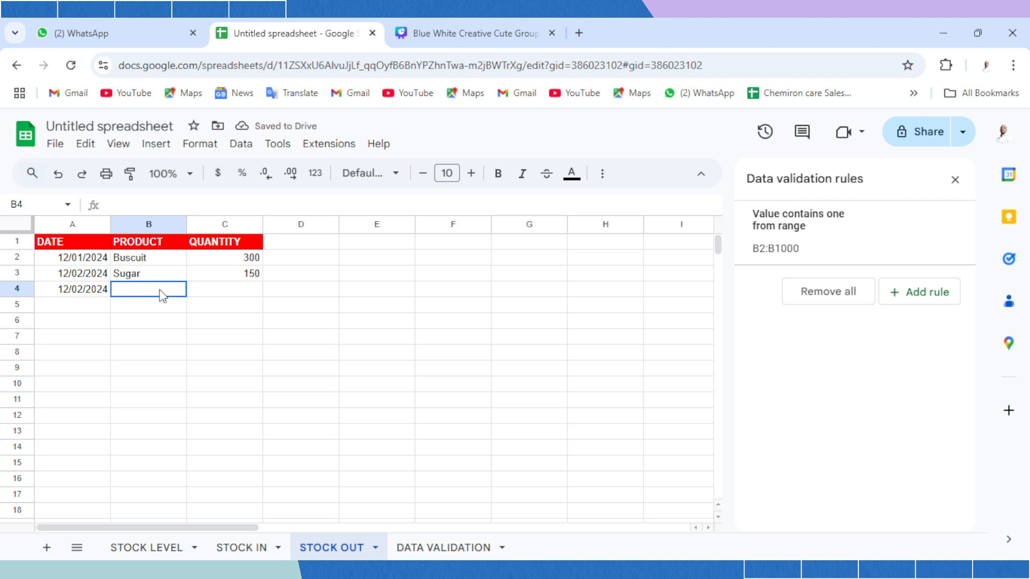
double_click(161, 292)
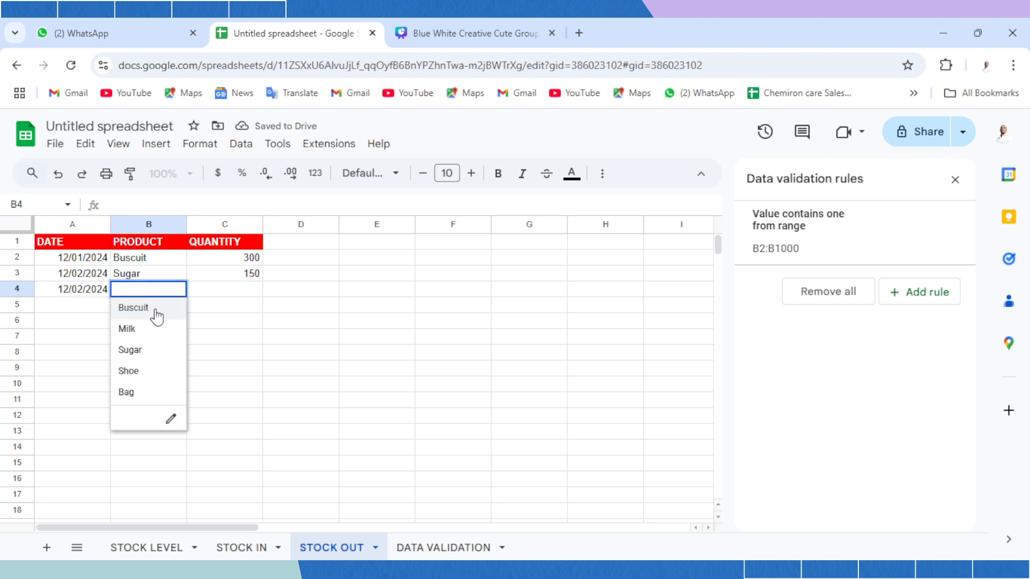
click(157, 310)
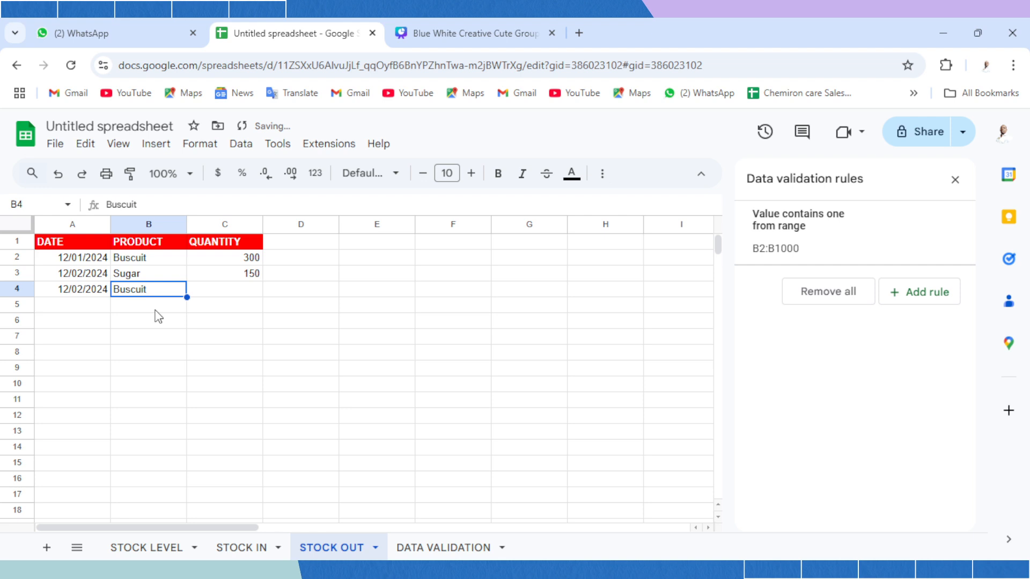
key(Tab)
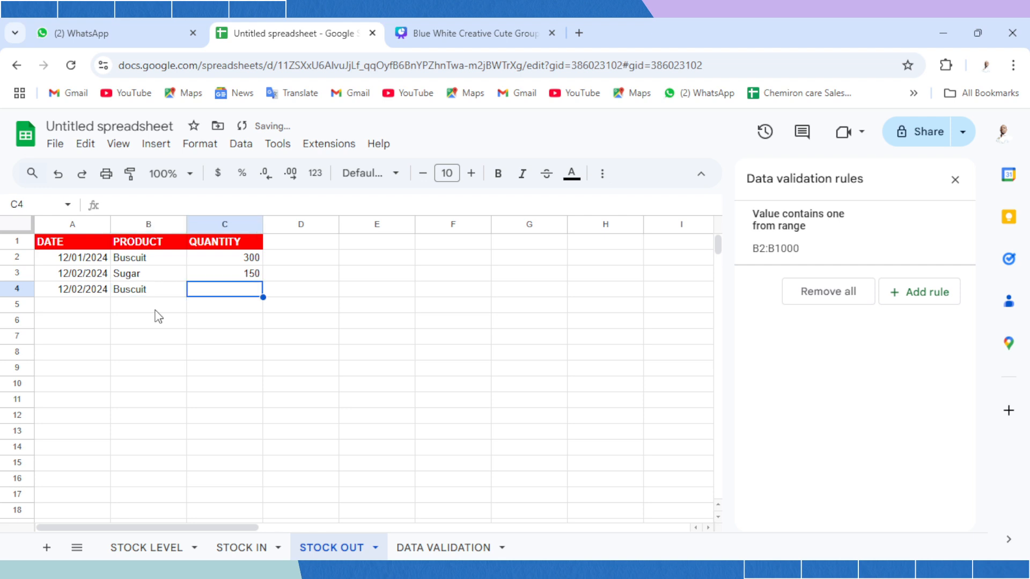
text(50)
key(Return)
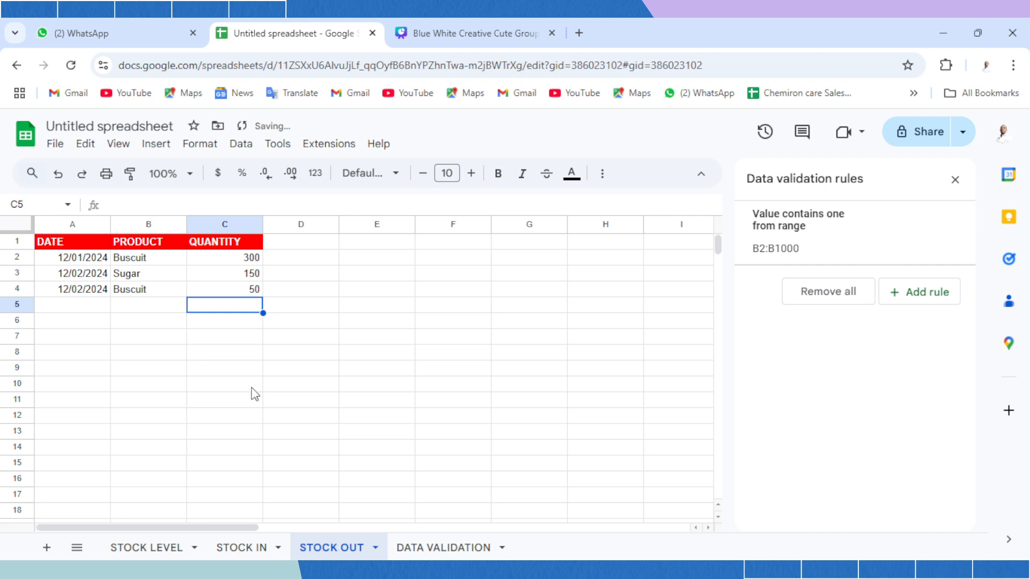
Check the STOCK IN entries, and fill row 5 of STOCK OUT with the date 12/03/2024, the product Shoe and the quantity 50.
click(253, 548)
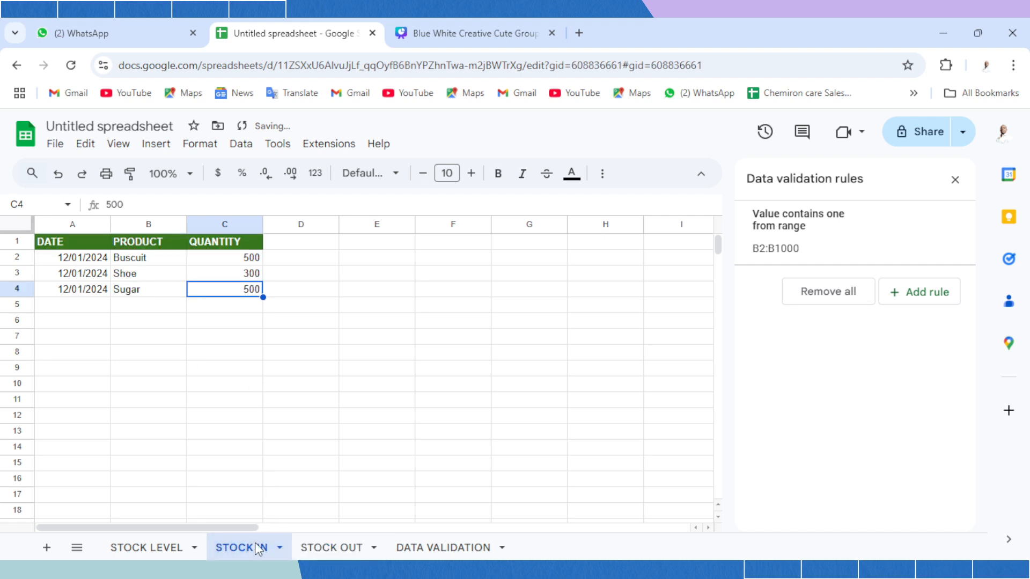
click(322, 548)
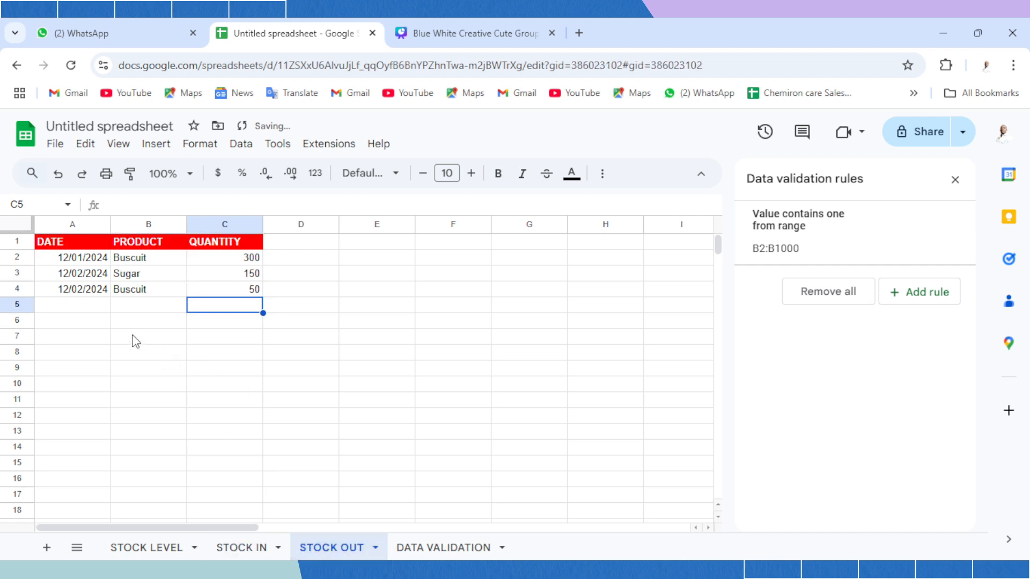
click(75, 306)
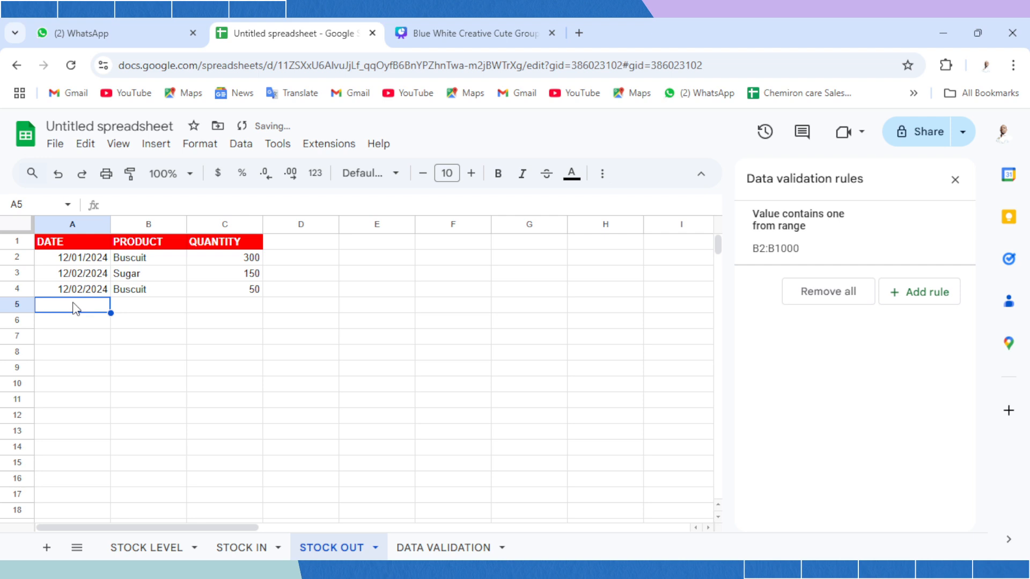
text(12/03/)
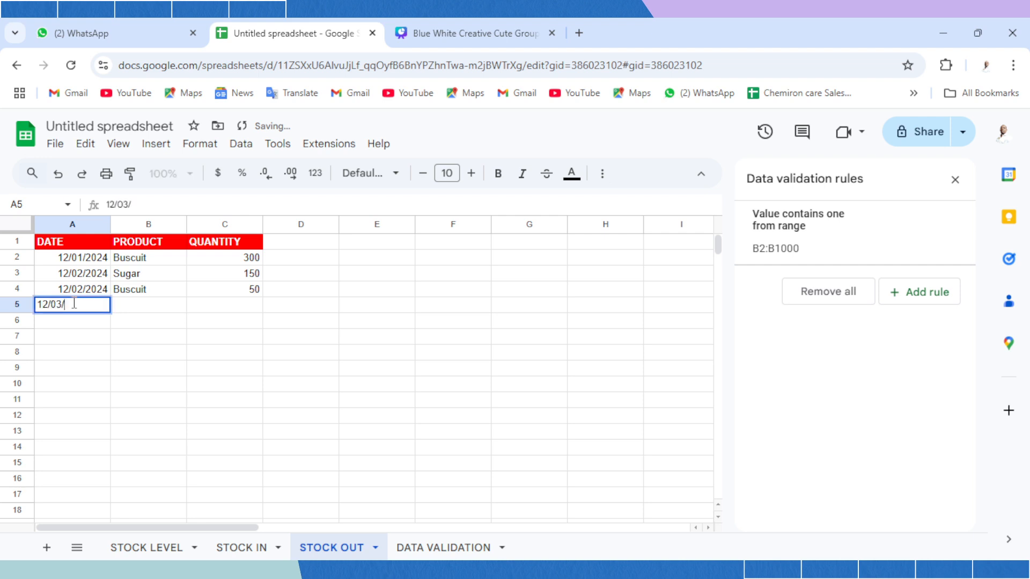
text(2024)
key(Tab)
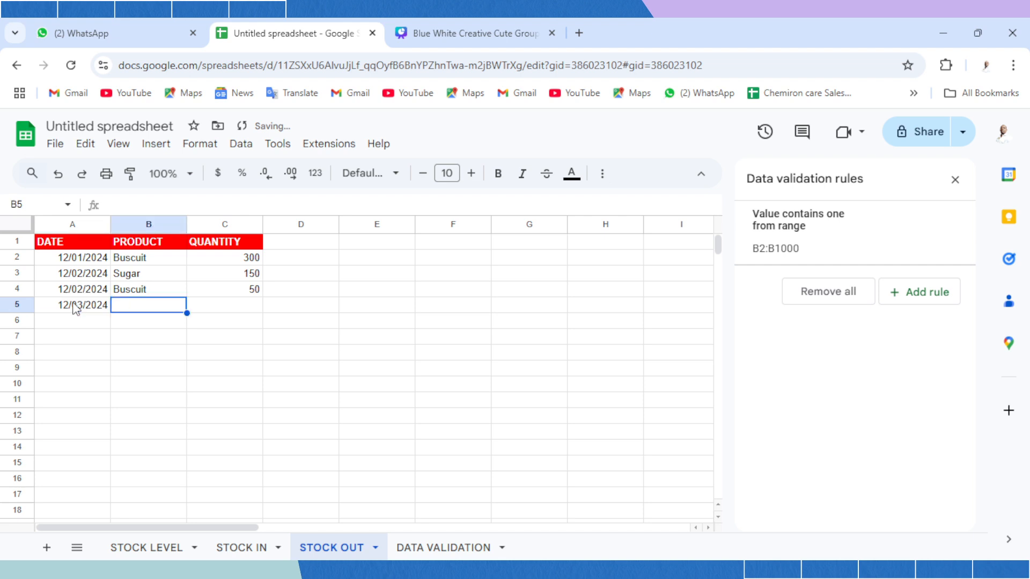
double_click(138, 306)
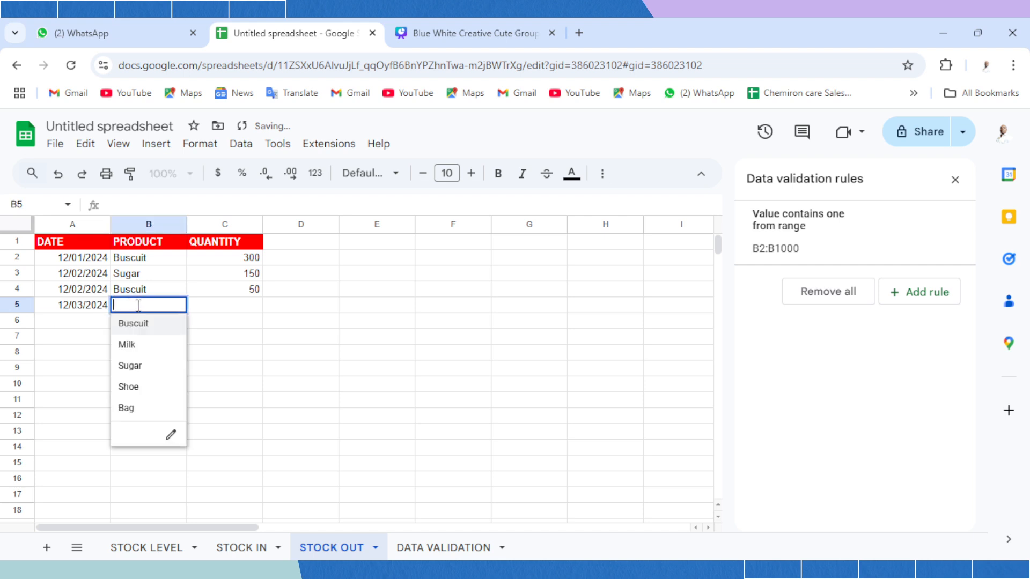
click(150, 388)
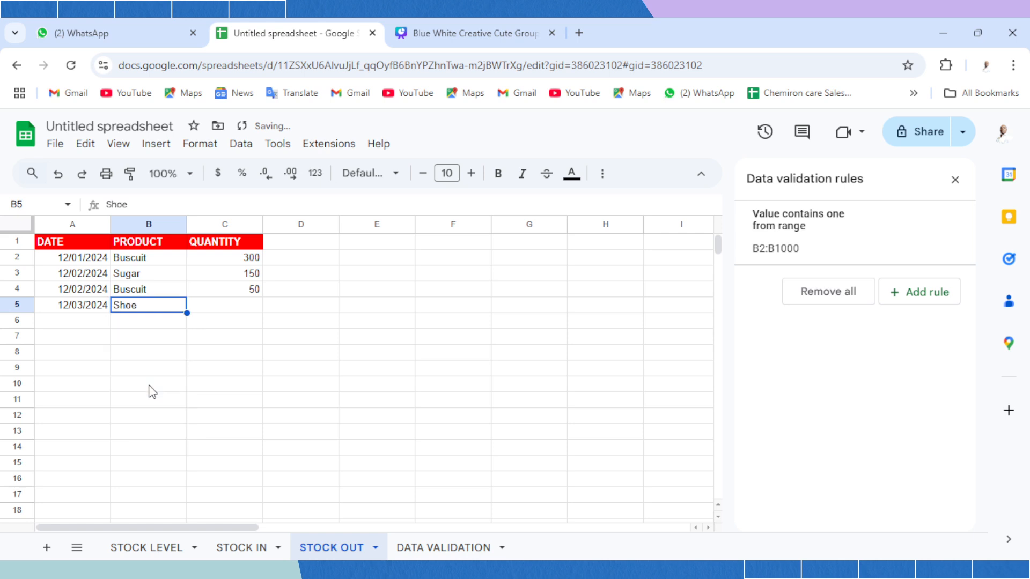
key(Tab)
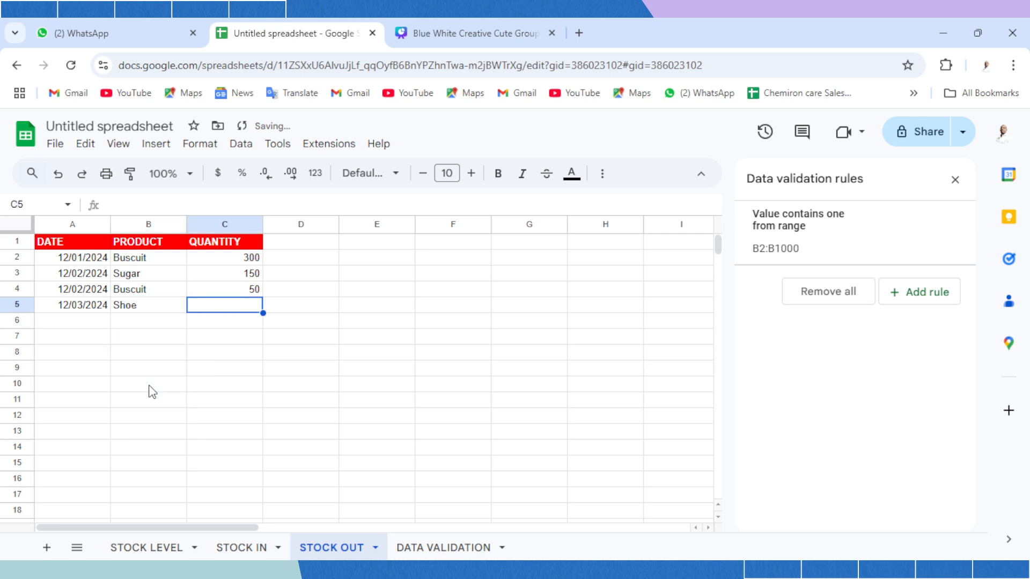
text(50)
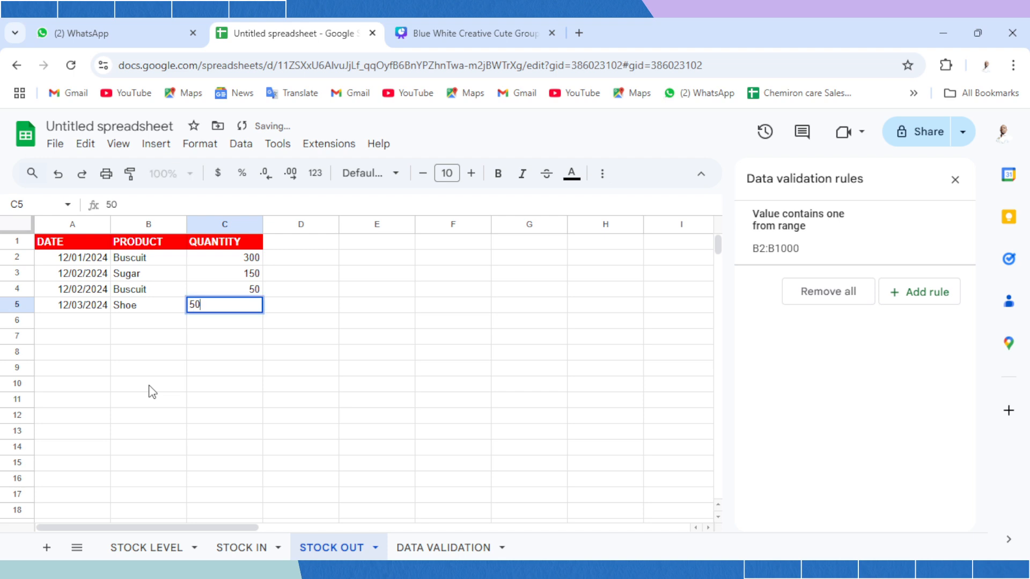
key(Return)
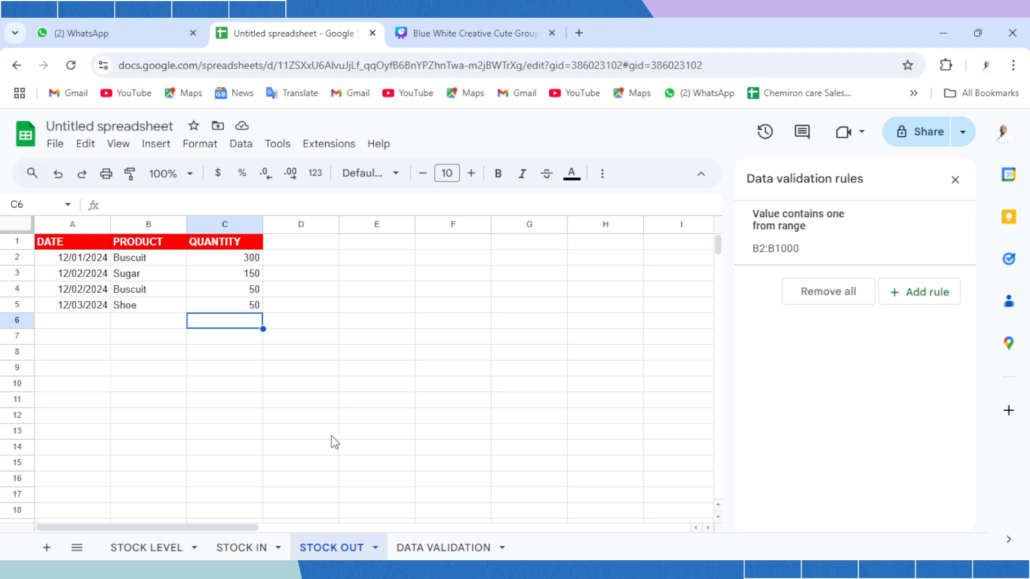
Enter the headers PRODUCT, STOCK IN, STOCK OUT and STOCKLEVEL in cells A1 to D1 of the STOCK LEVEL sheet.
click(166, 550)
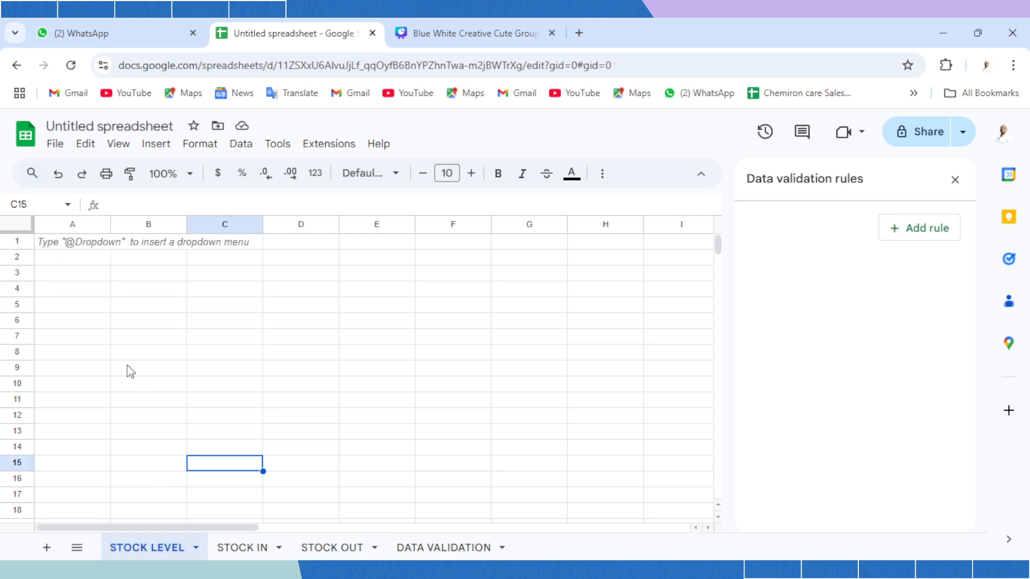
click(68, 248)
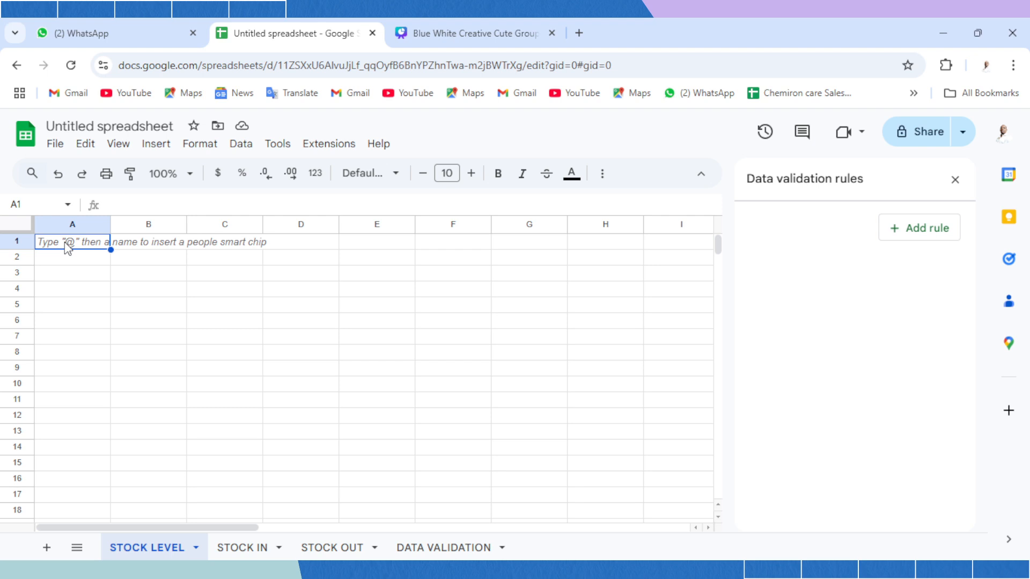
text(PRODUCT)
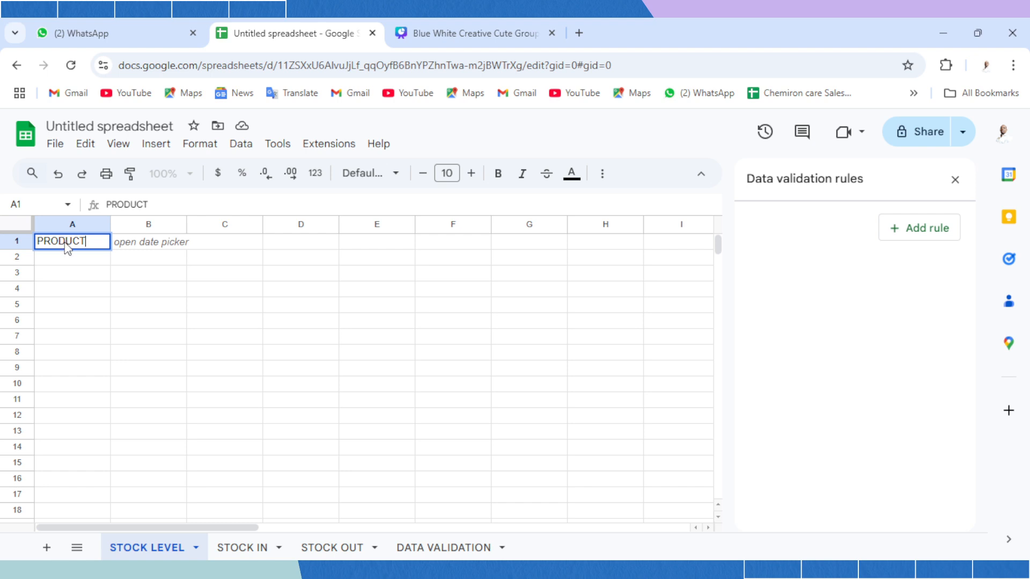
key(Tab)
text(ST)
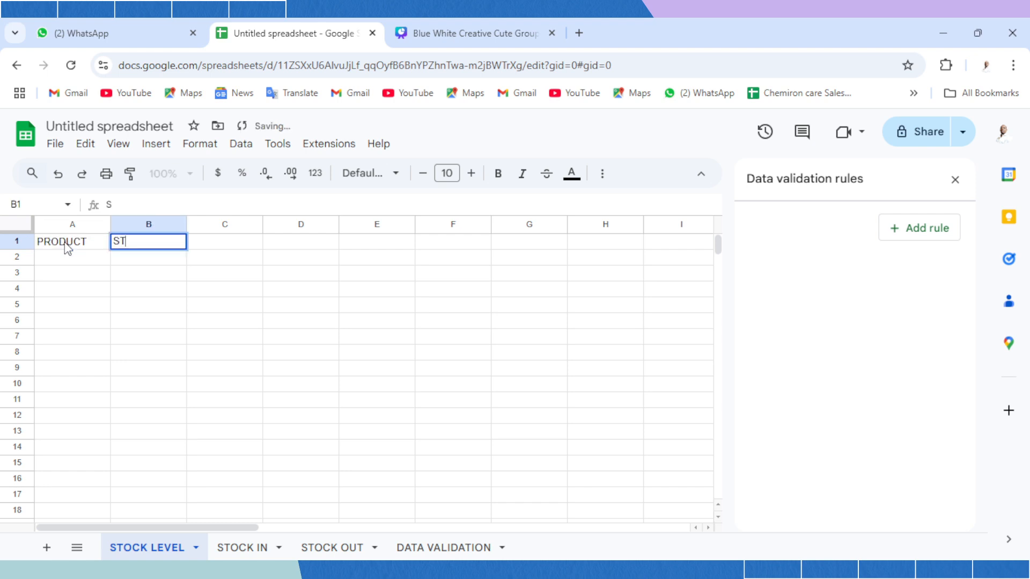
text(OCK IN)
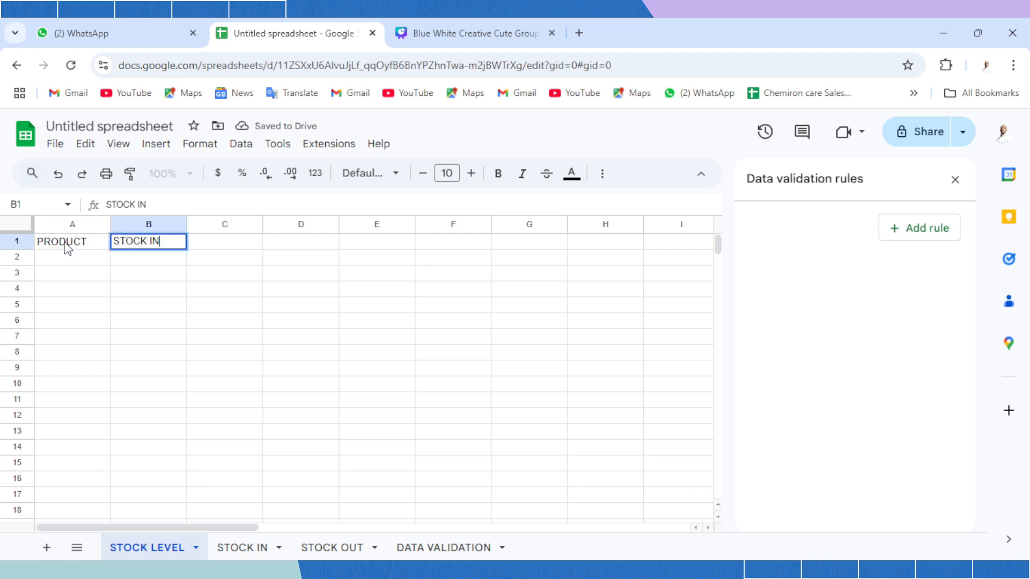
key(Tab)
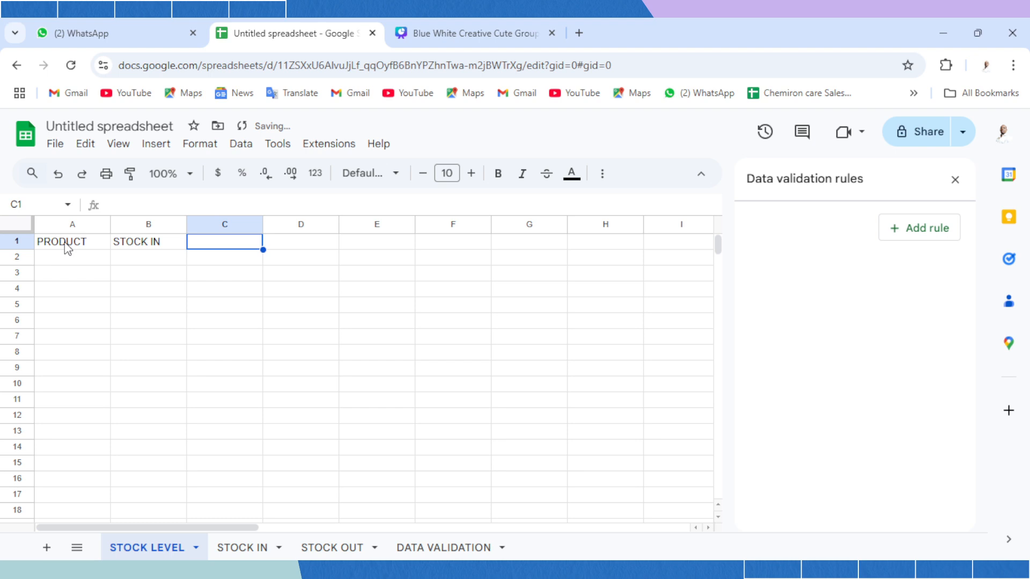
text(STOCK)
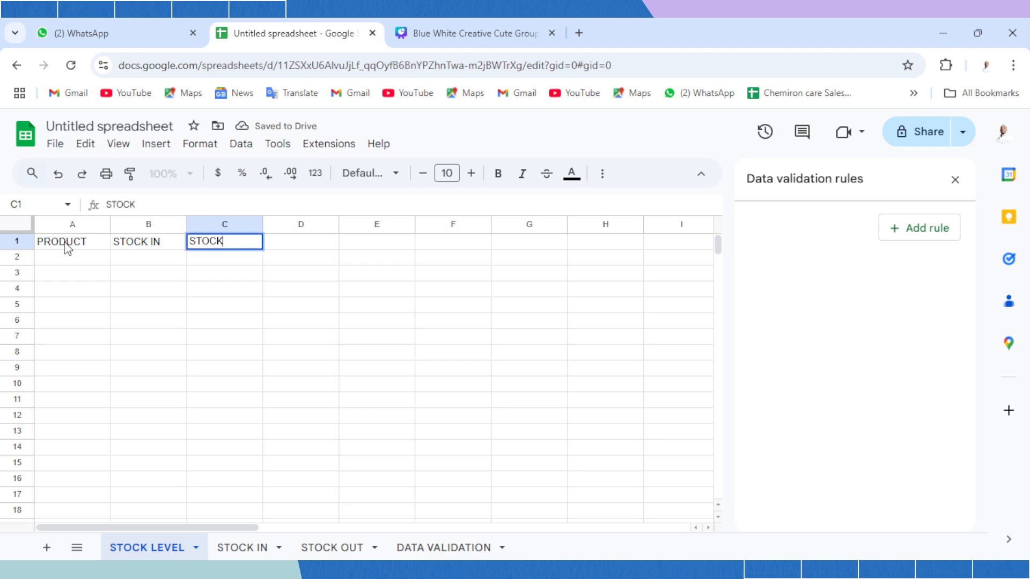
text( OUT)
key(Tab)
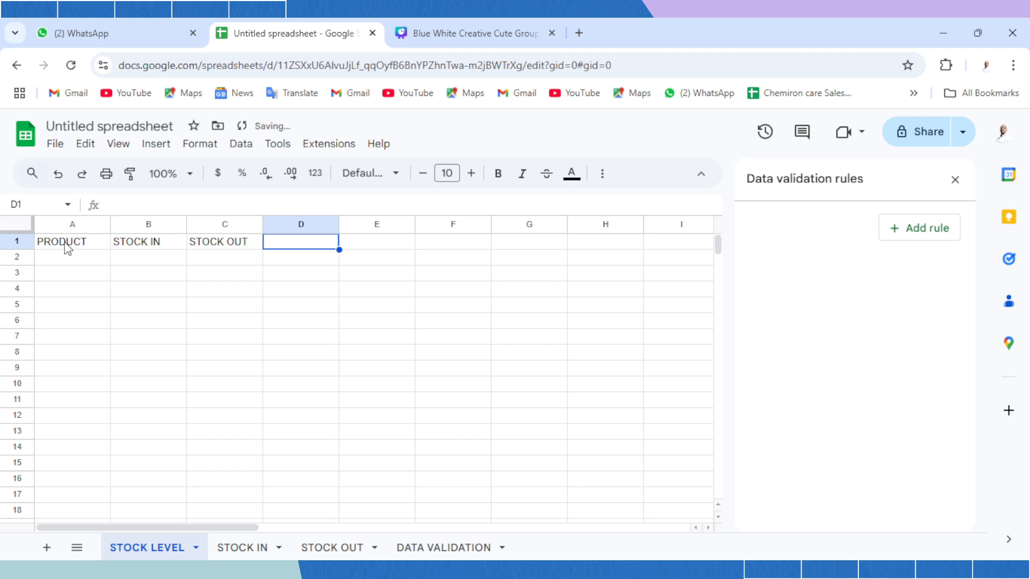
text(STO)
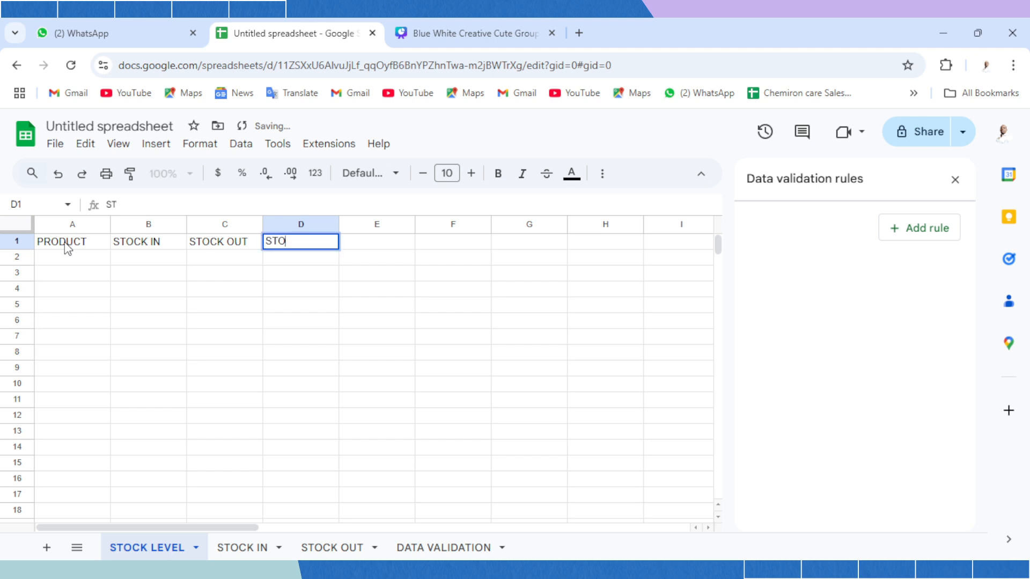
text(CKLEVEL)
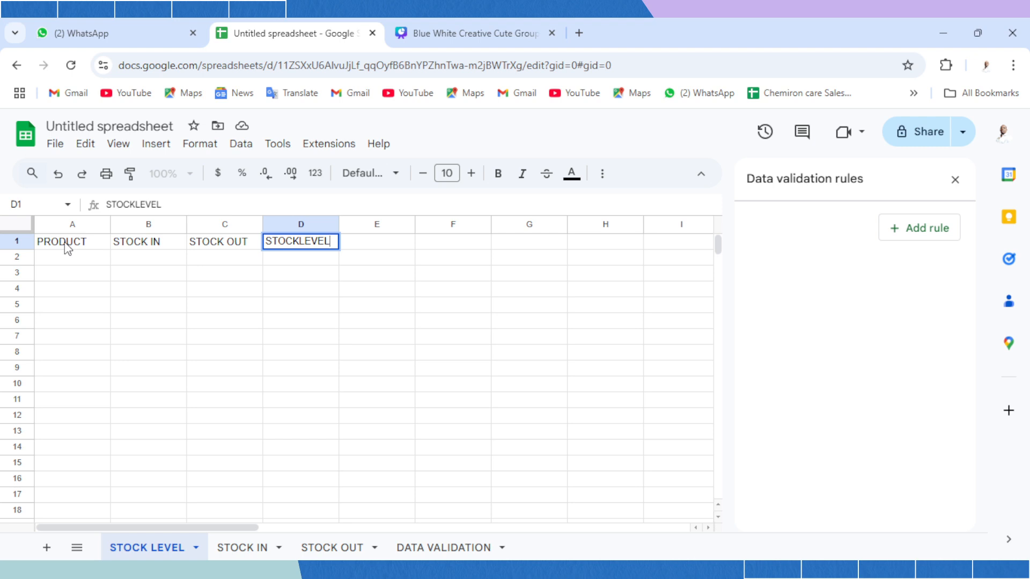
Correct the header in cell D1 to read STOCK LEVEL, with a space between the two words.
key(shift+Tab)
key(shift+Tab)
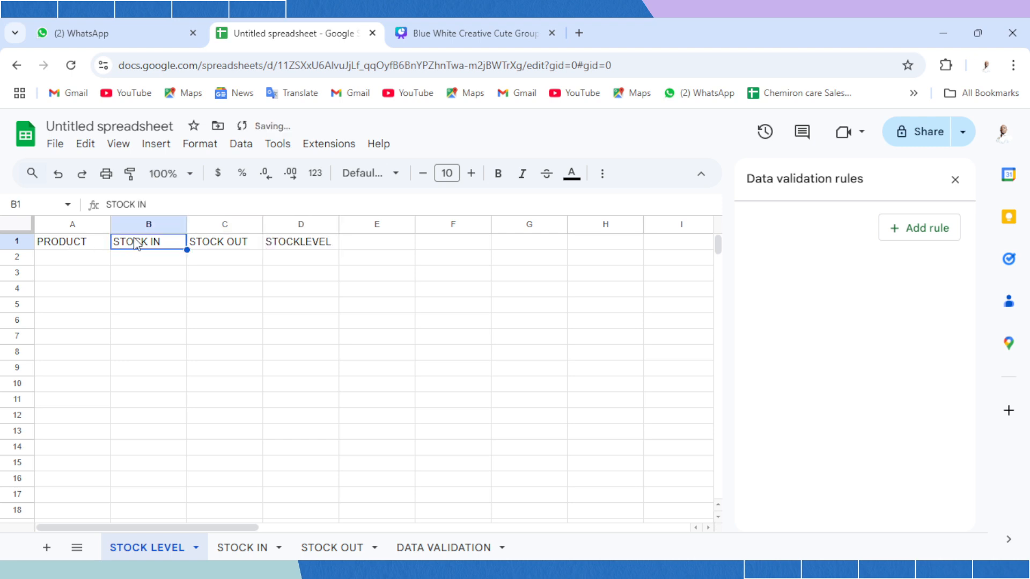
click(308, 242)
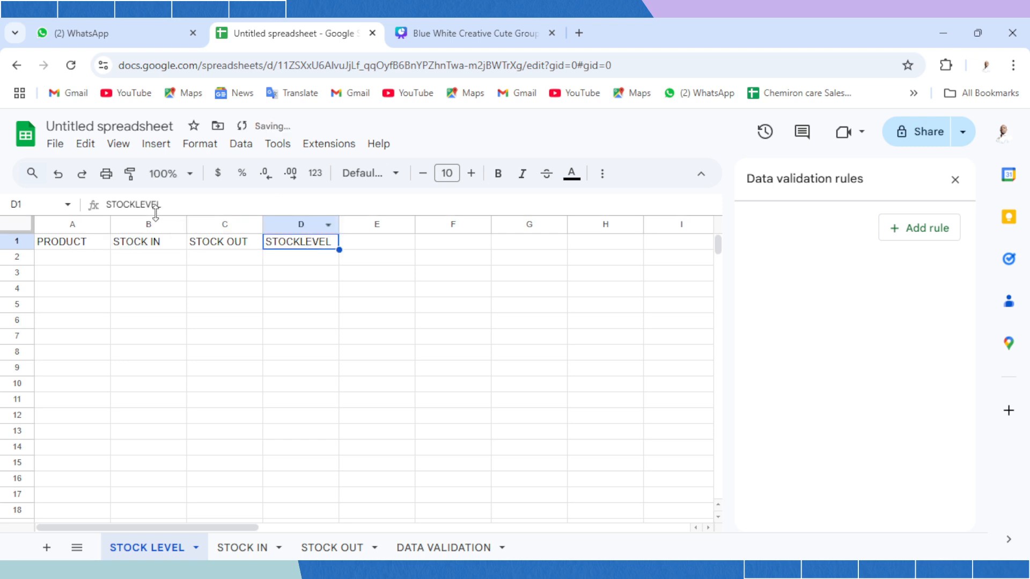
click(133, 204)
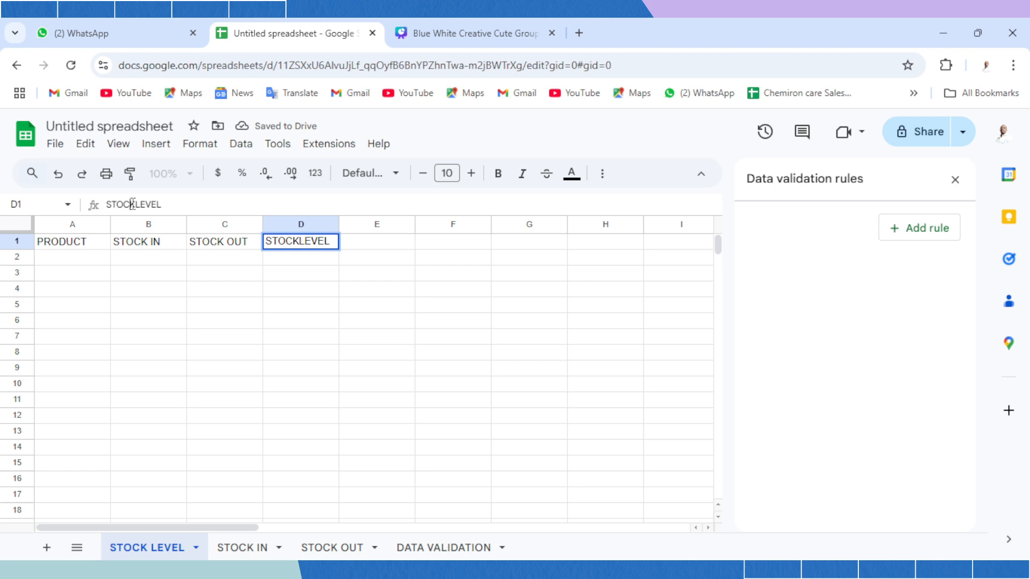
key(Return)
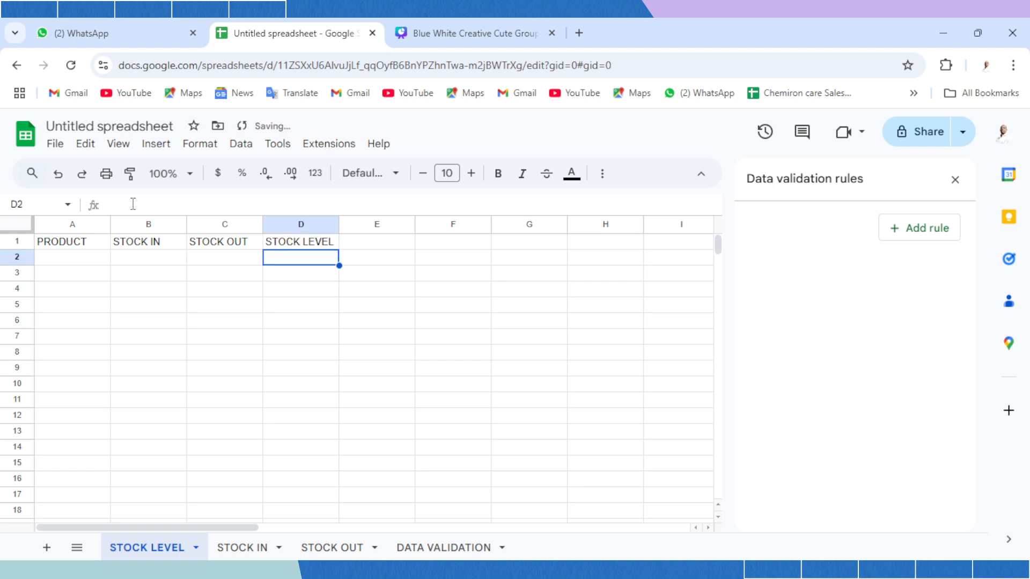
Format the header cells A1:D1 with a blue fill and bold white text, closing the data validation rules as well.
key(Up)
key(shift+Left)
key(shift+Left)
key(shift+Left)
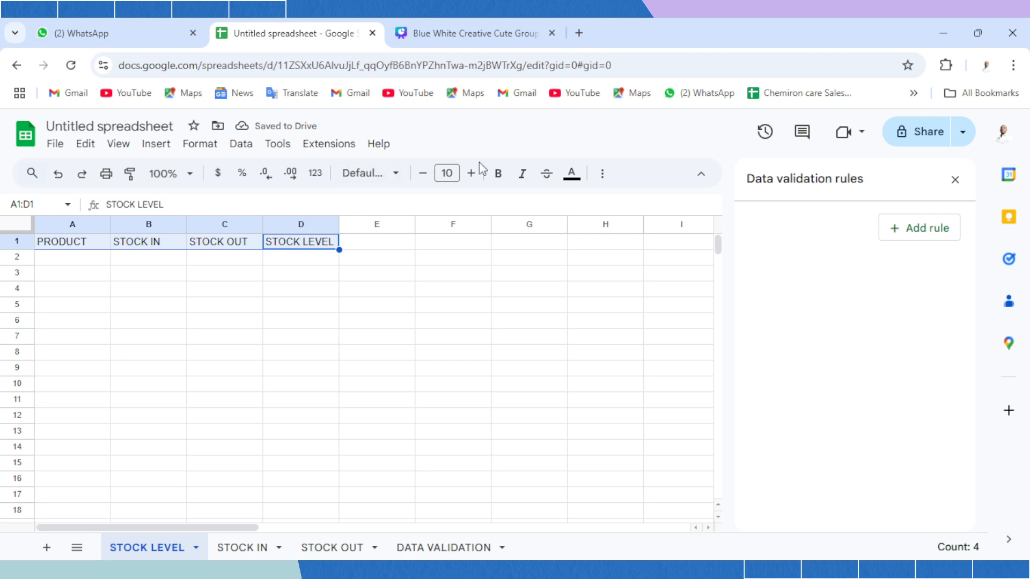
click(955, 179)
click(601, 182)
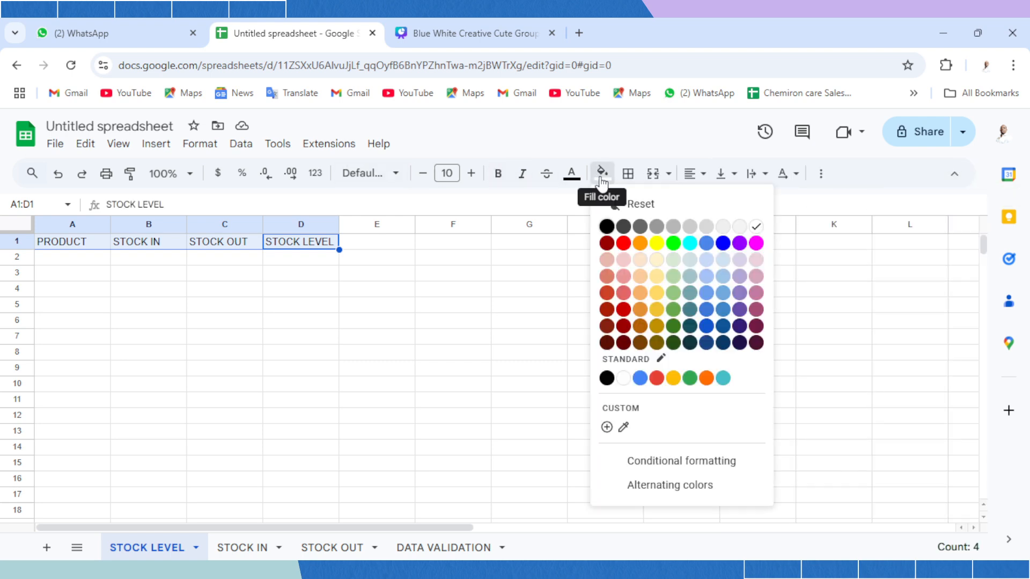
click(723, 243)
click(572, 174)
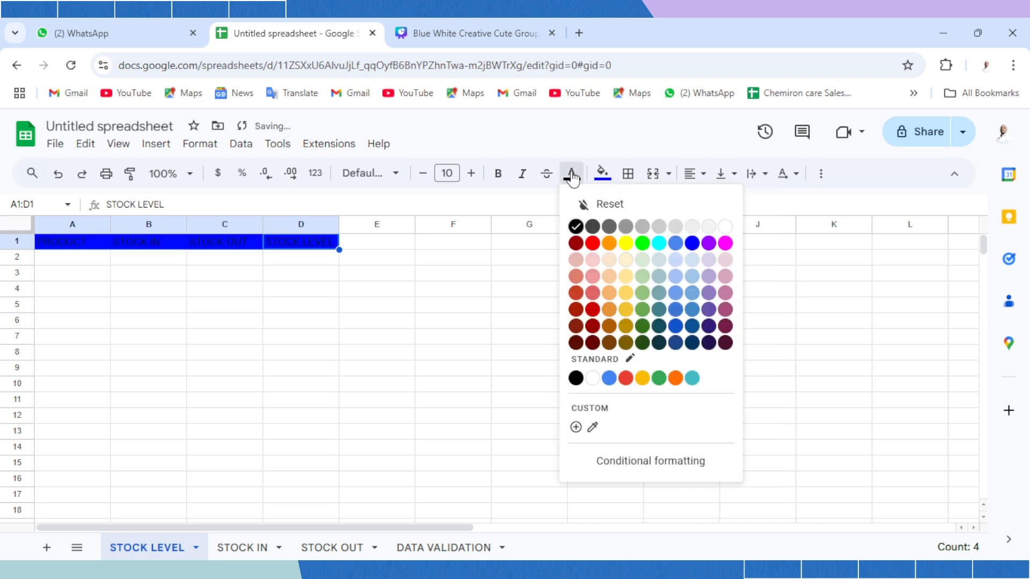
click(725, 226)
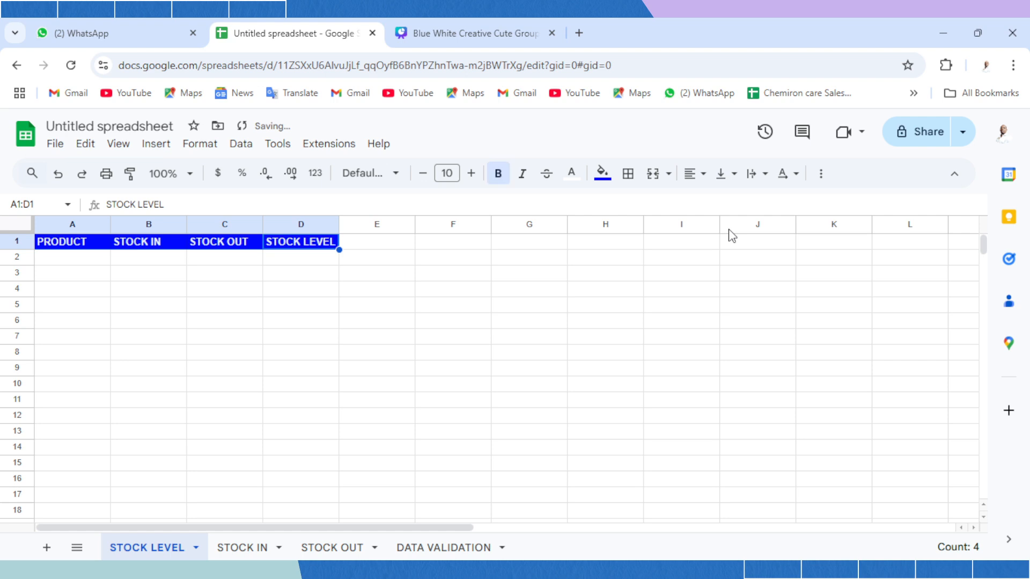
click(431, 320)
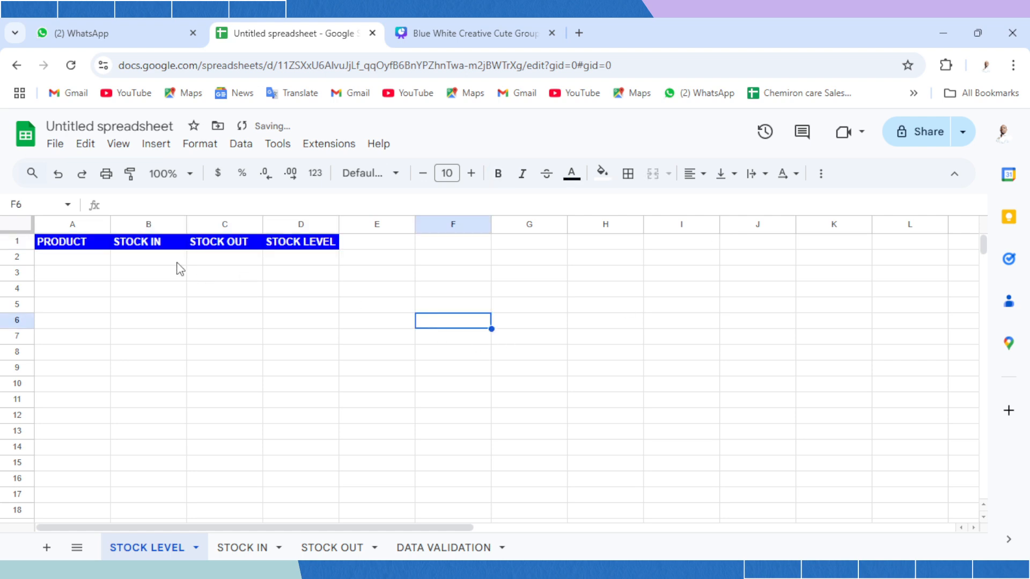
Enter a formula in cell A2 of the STOCK LEVEL sheet that references 'DATA VALIDATION'!A2.
click(75, 258)
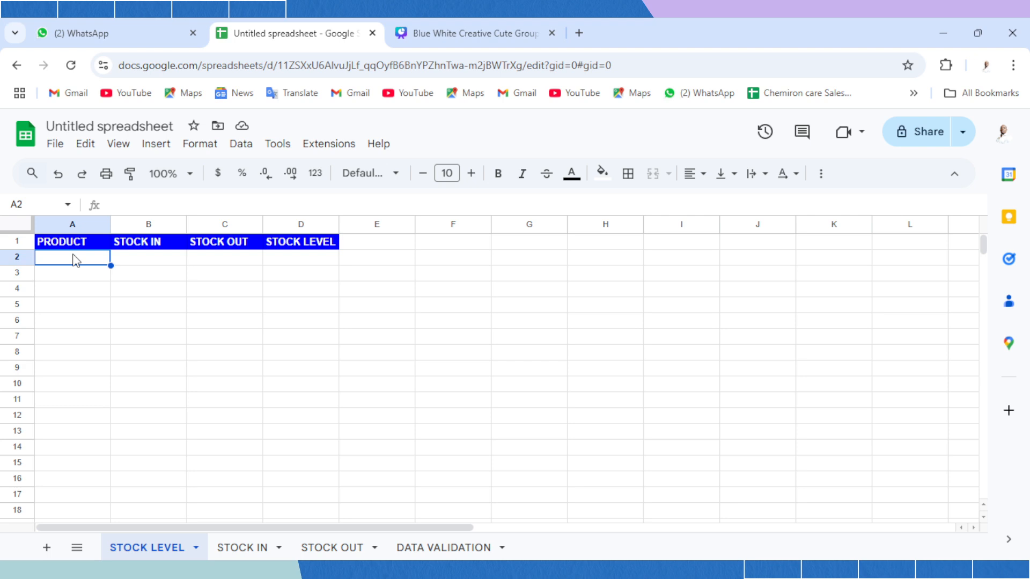
text(=)
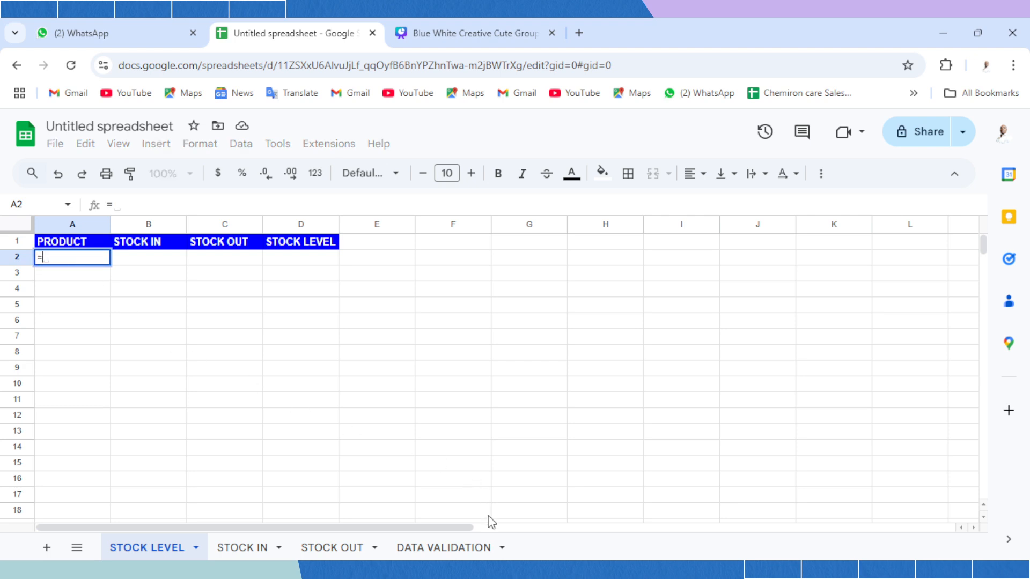
click(462, 548)
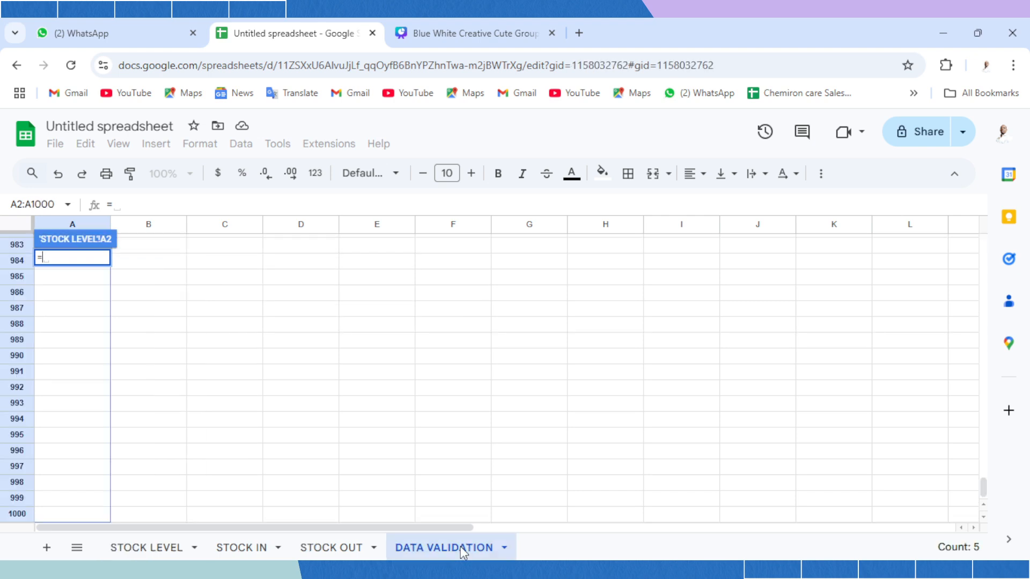
click(196, 344)
key(ctrl+Up)
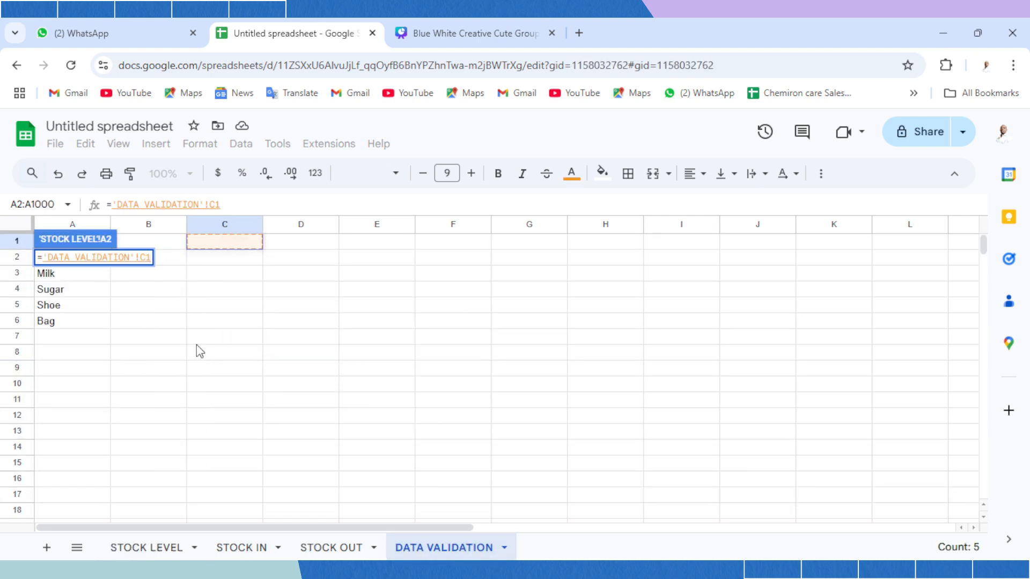
key(Down)
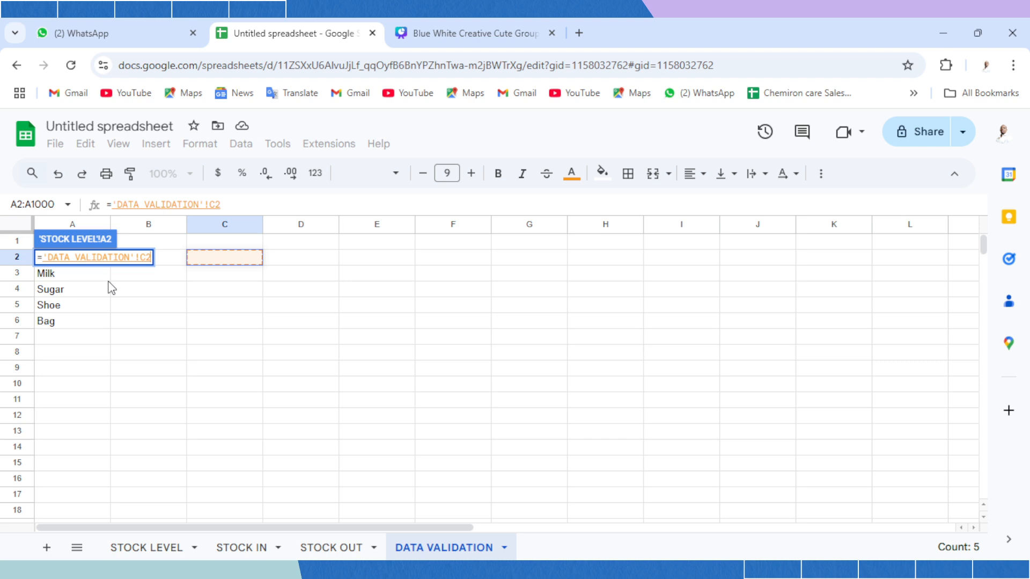
key(Left)
key(Left)
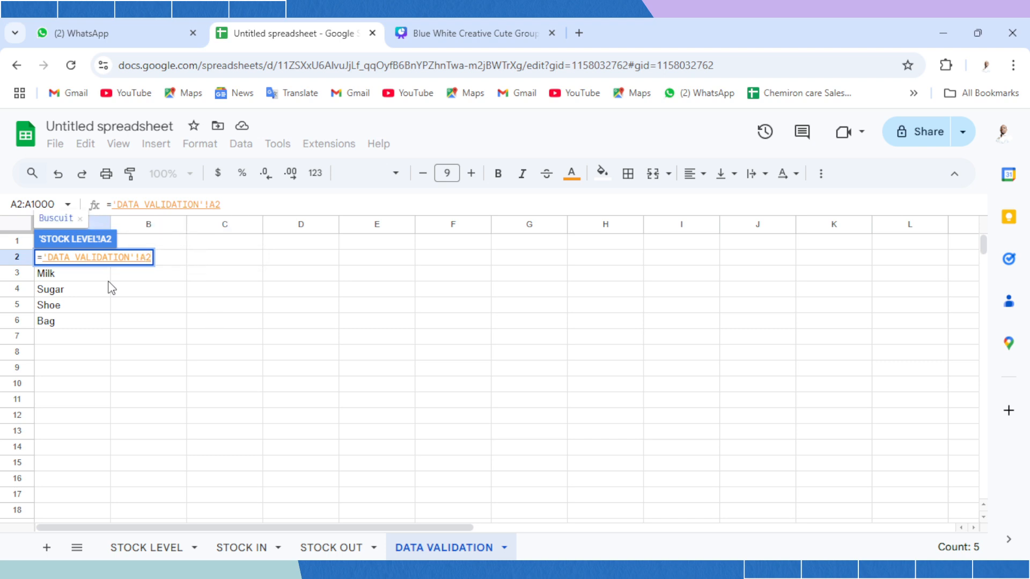
key(Up)
key(Down)
key(Return)
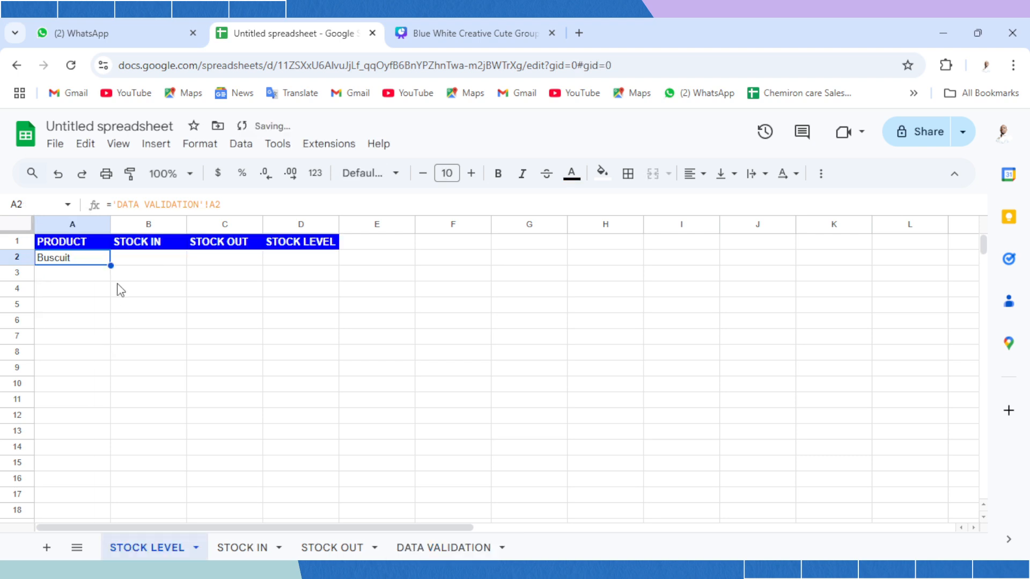
Fill the product formula from A2 down to A7 and compare the products with the list on the DATA VALIDATION sheet.
drag(110, 265, 114, 346)
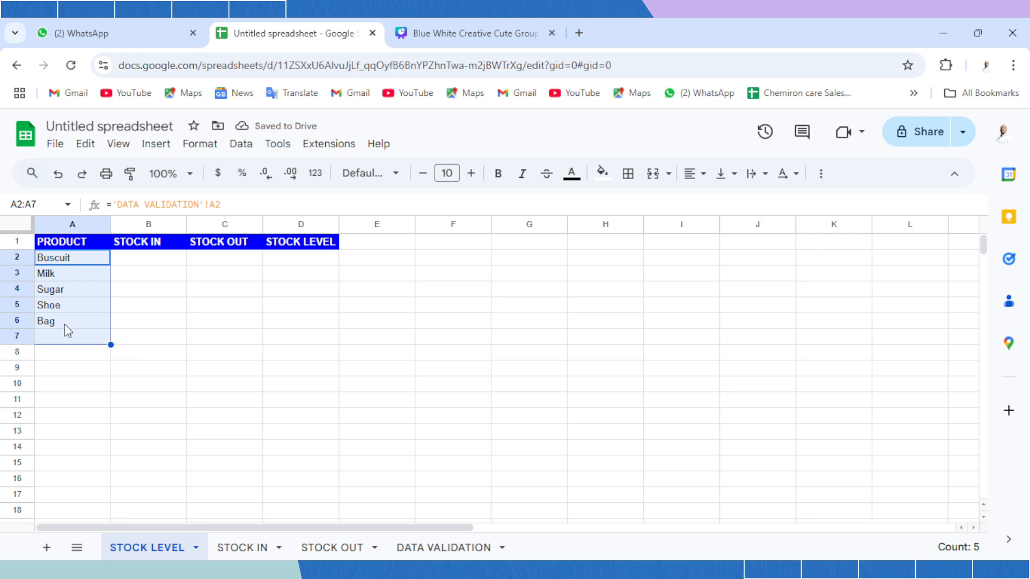
click(445, 550)
click(243, 324)
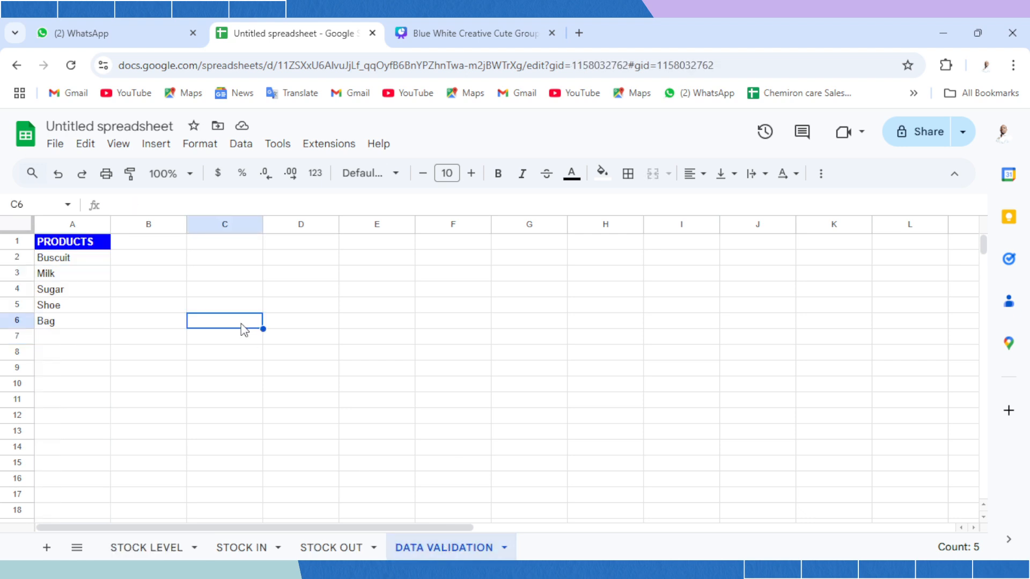
click(81, 324)
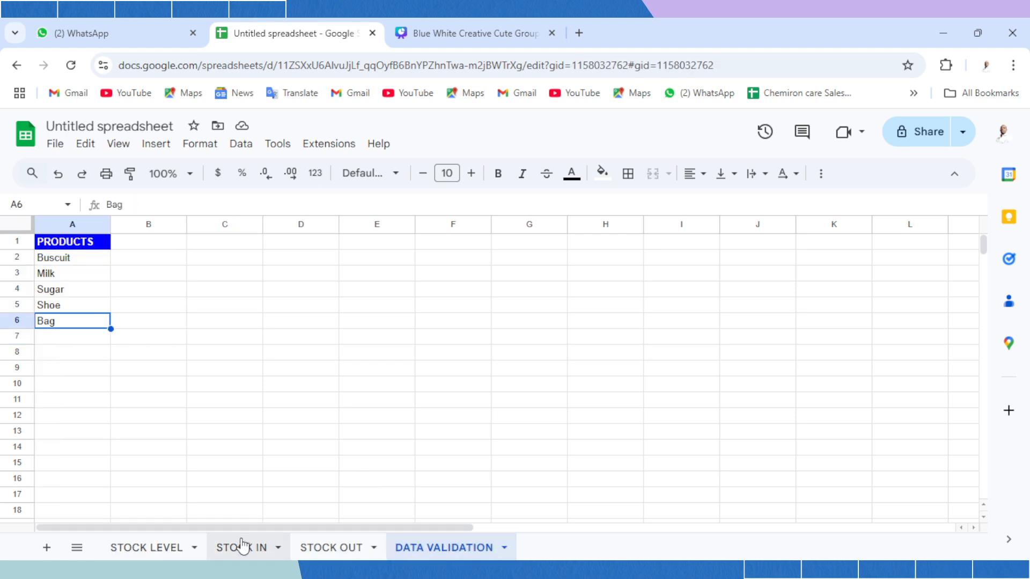
click(155, 549)
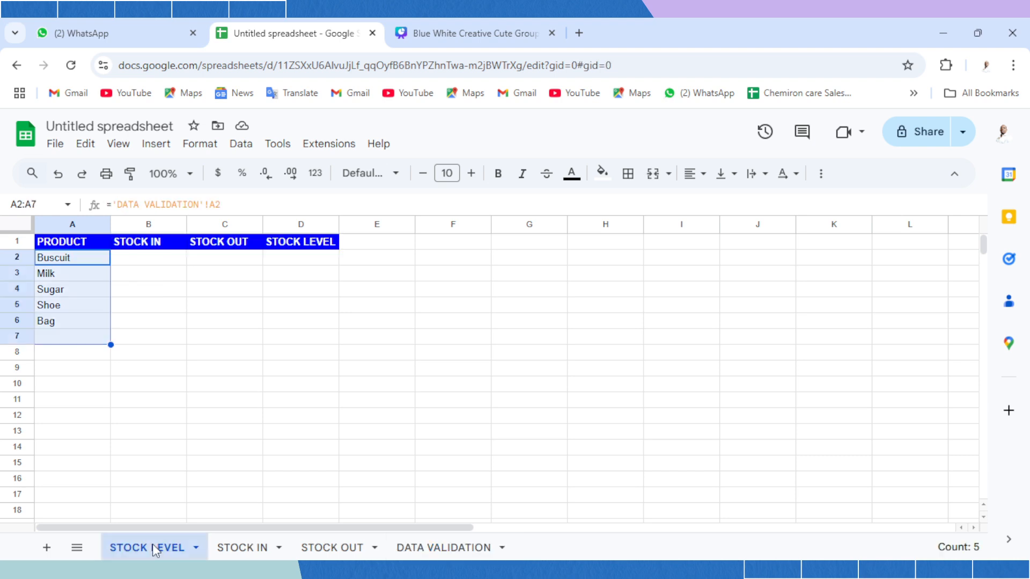
click(195, 390)
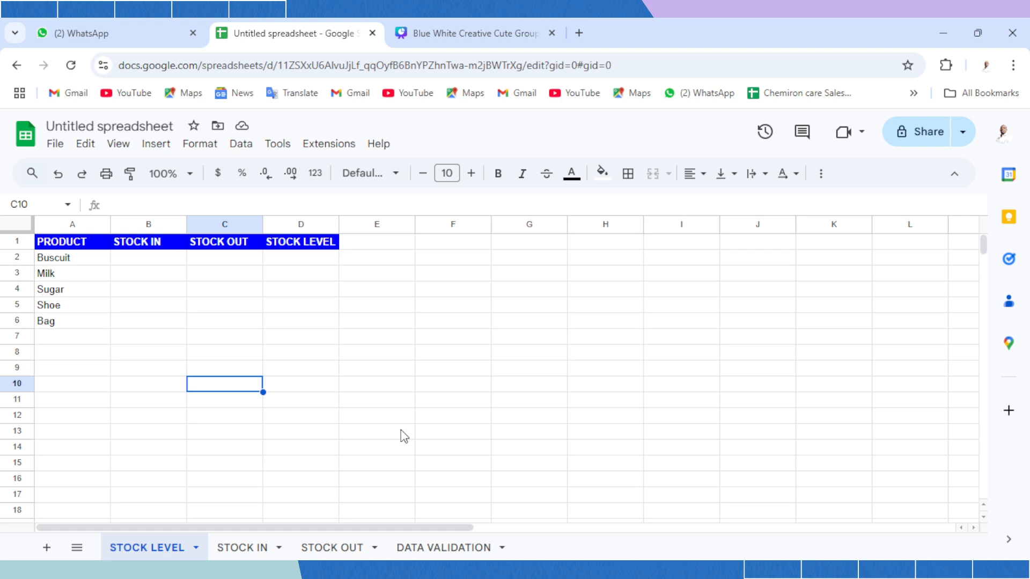
Add the product Chocolate in cell A7 of the DATA VALIDATION sheet.
click(464, 545)
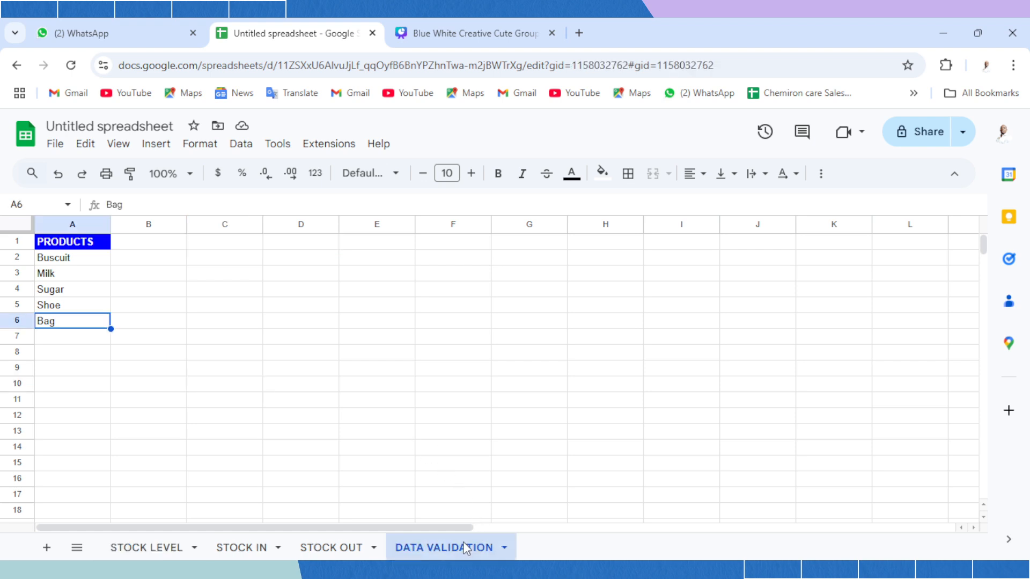
click(77, 339)
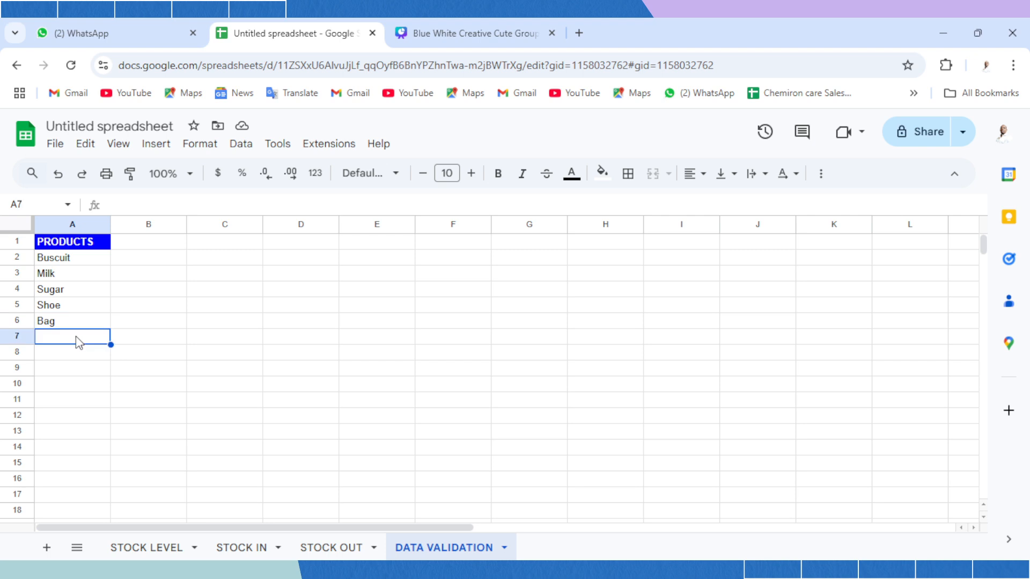
text(Cho)
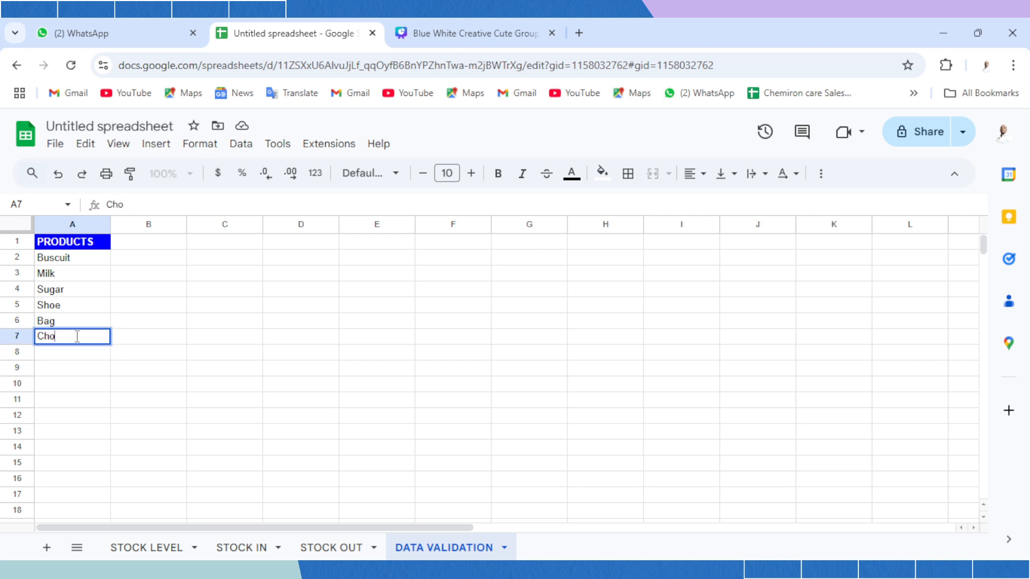
text(colate)
key(Return)
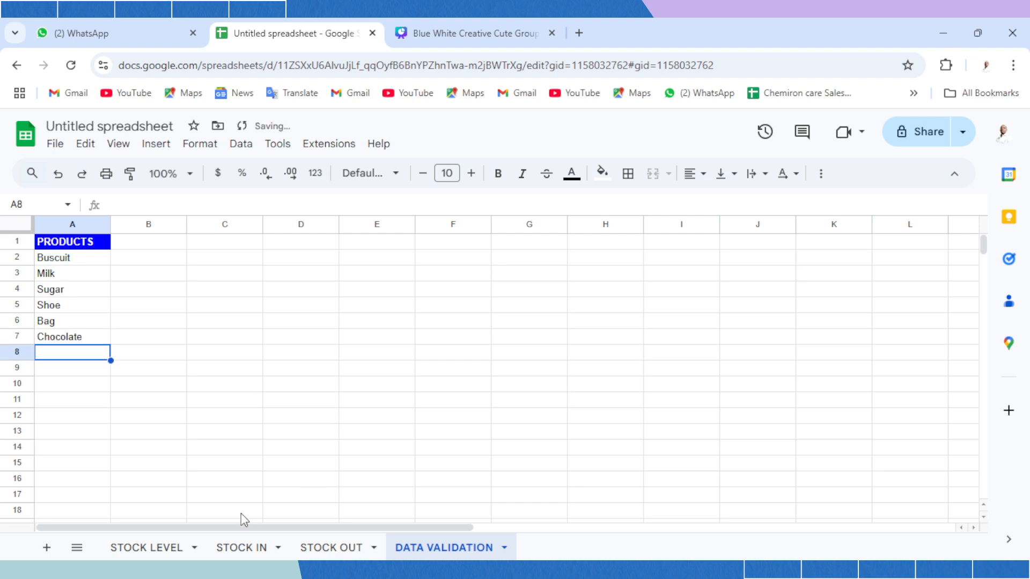
Check the STOCK LEVEL product column and the product dropdown in STOCK IN cell B5 for the newly added Chocolate.
click(157, 547)
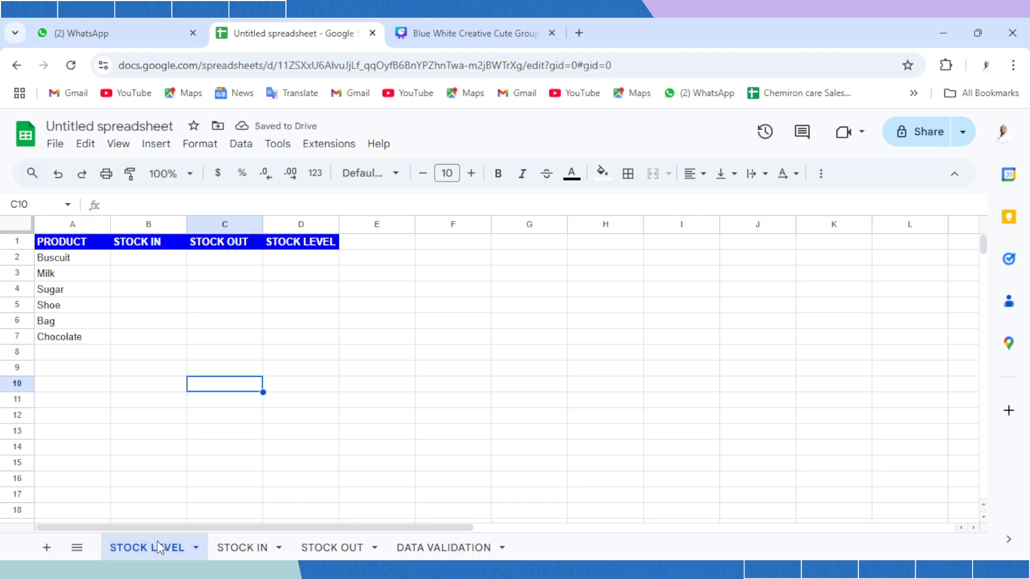
click(95, 340)
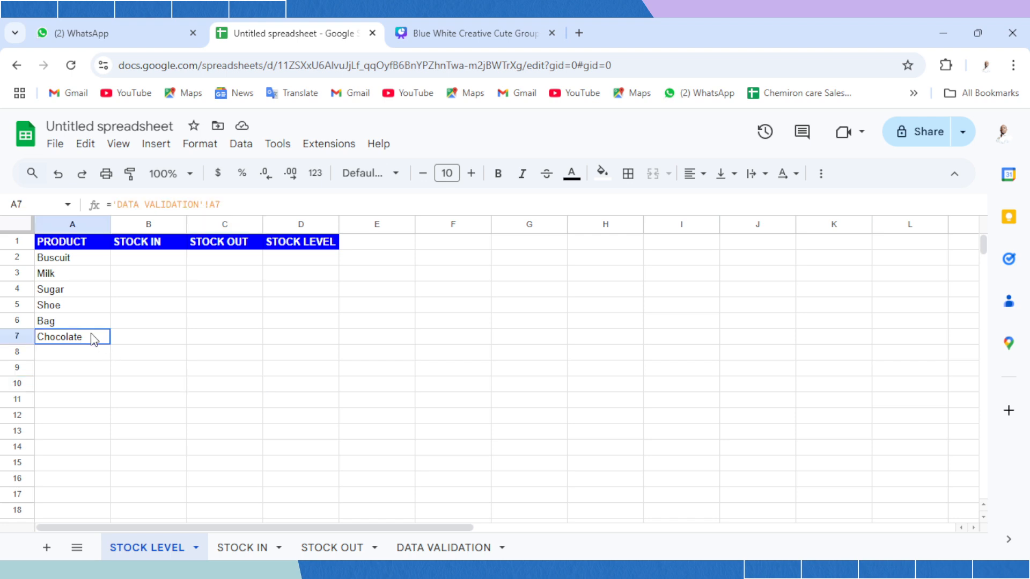
click(73, 358)
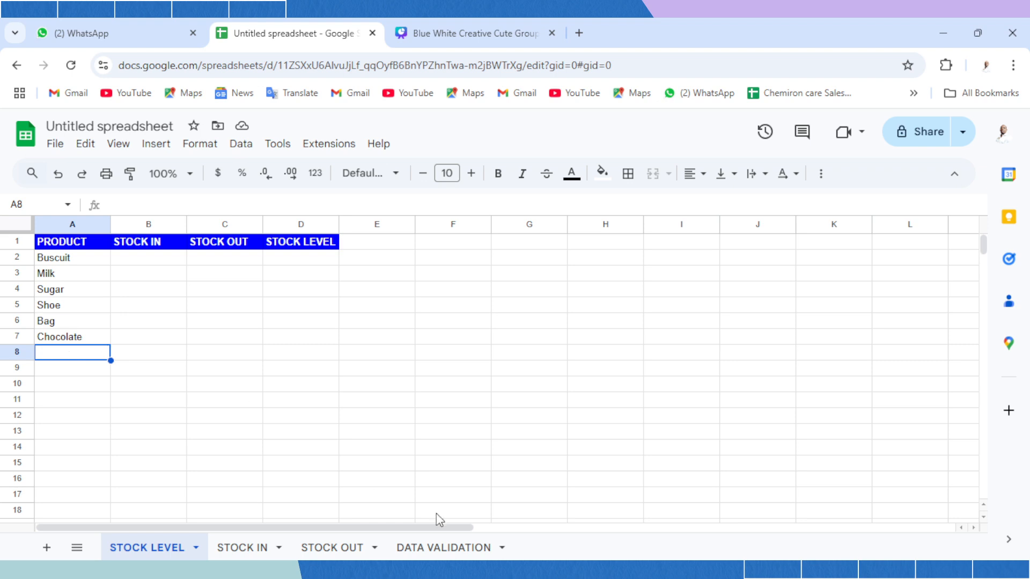
click(451, 547)
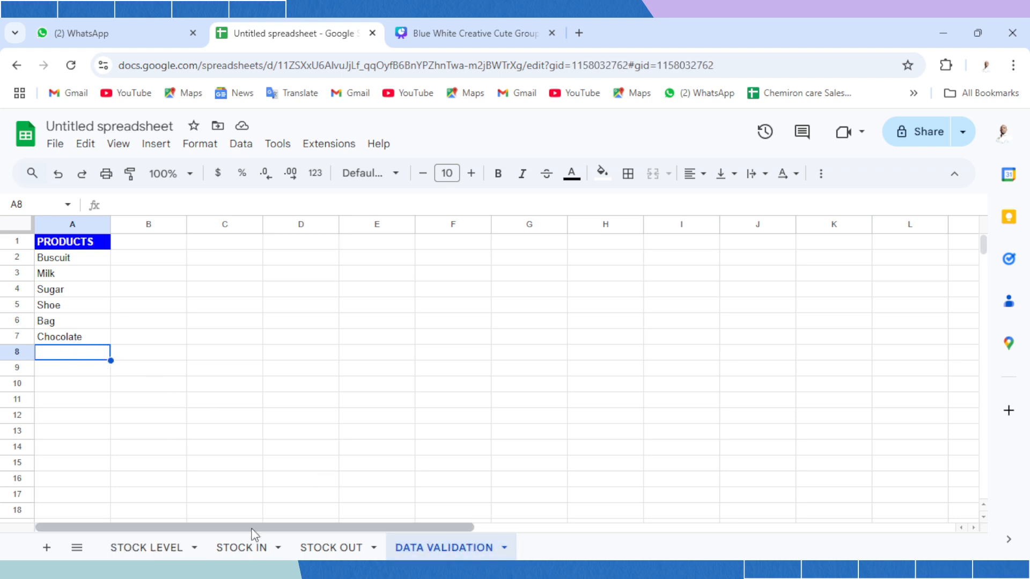
click(153, 550)
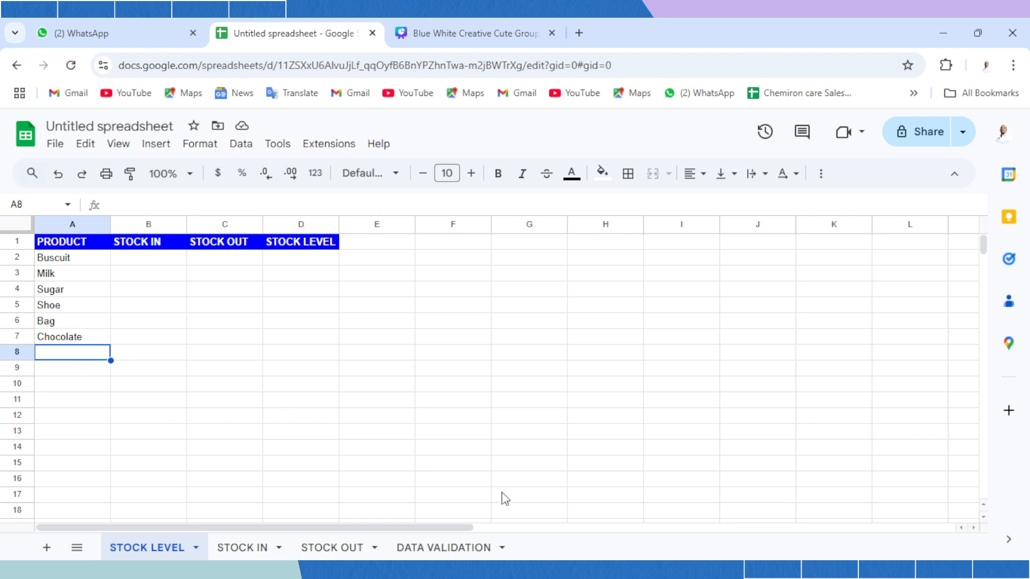
click(254, 547)
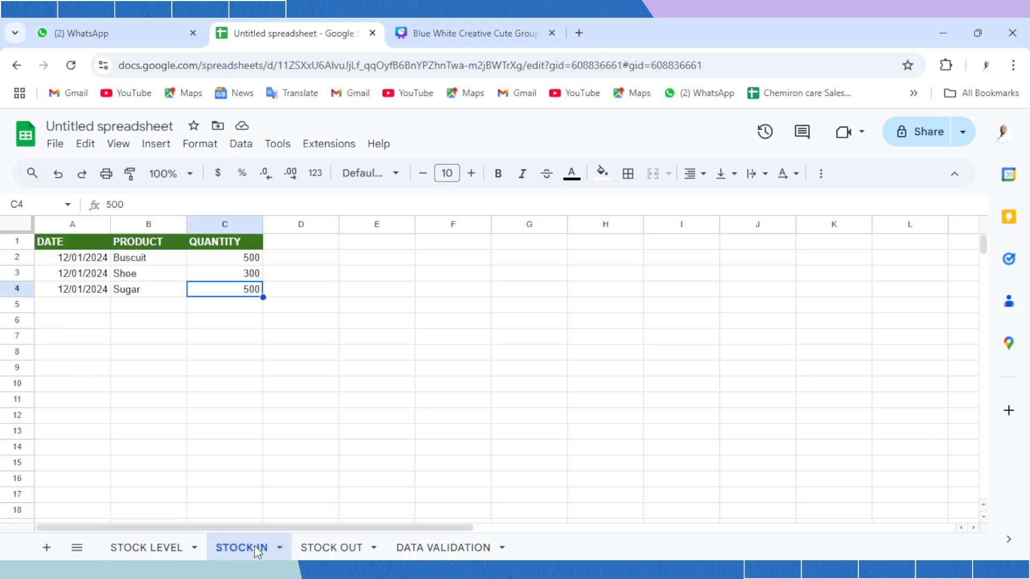
click(148, 314)
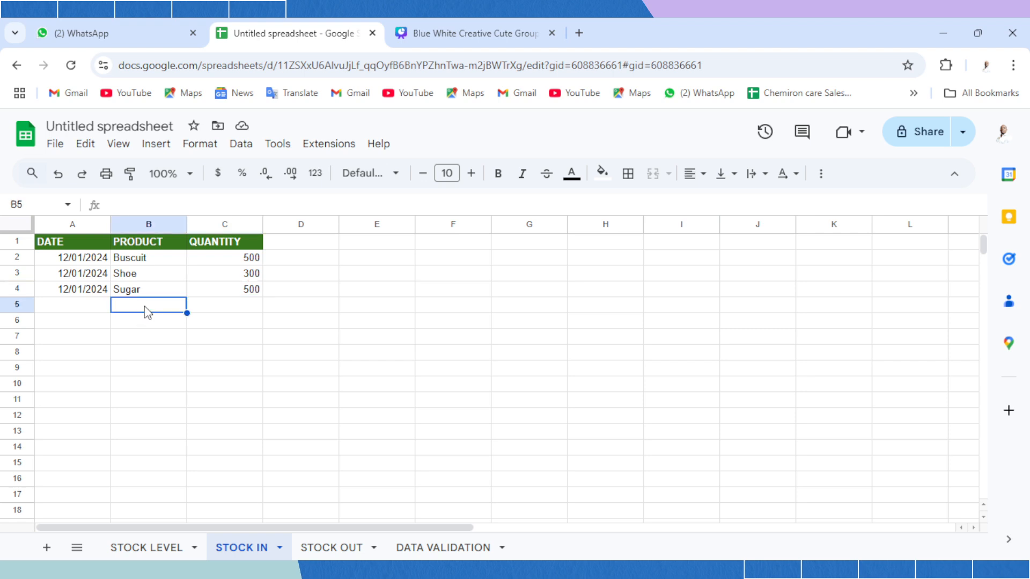
double_click(139, 305)
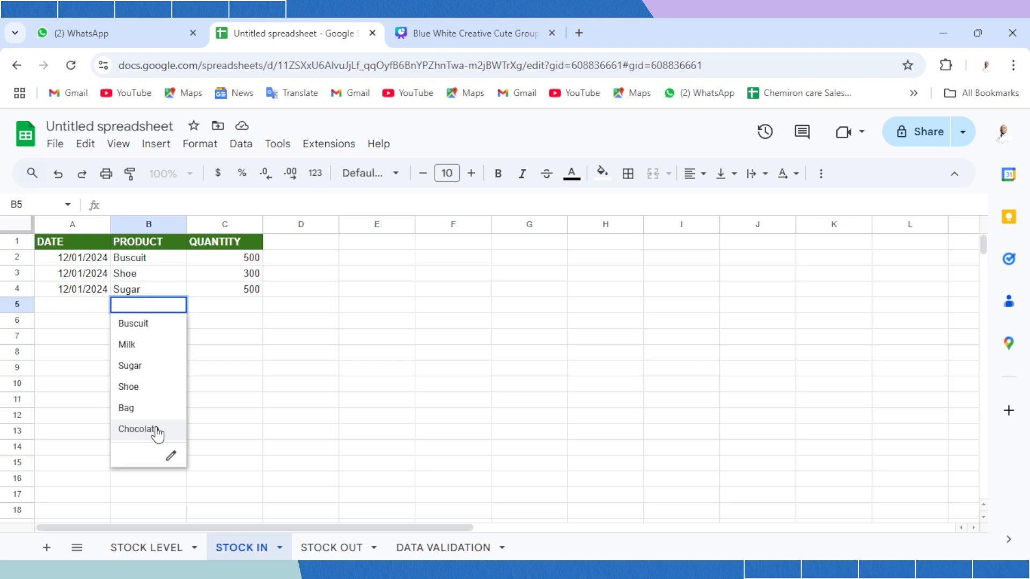
click(268, 414)
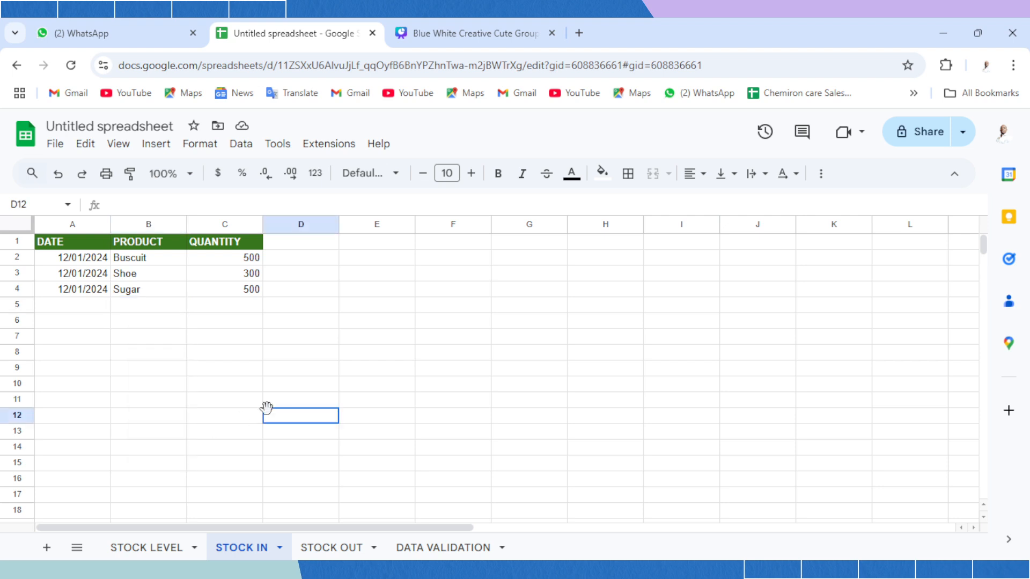
Look through column A of the DATA VALIDATION sheet, from the product list down to row 1000 and back.
click(459, 547)
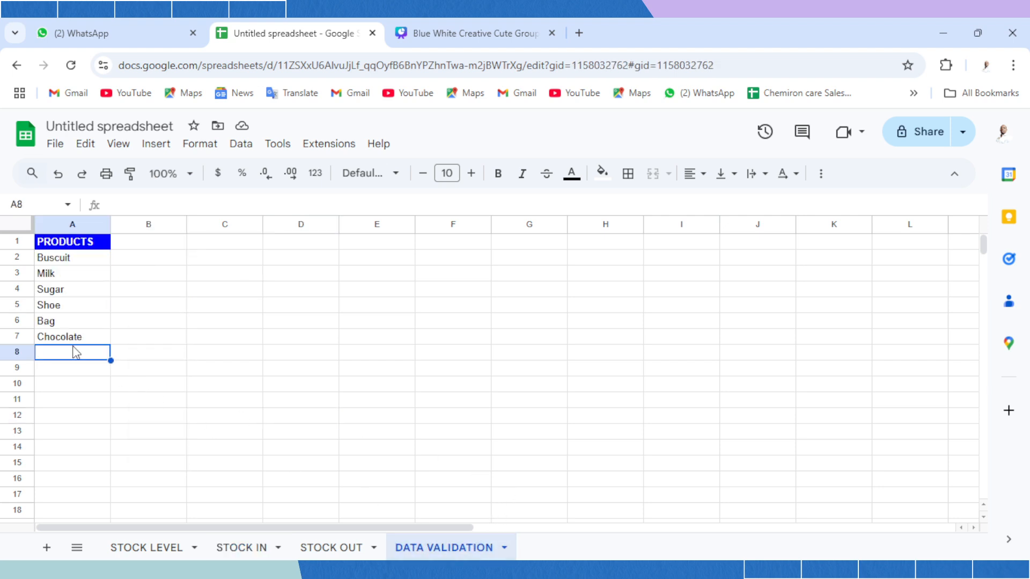
key(ctrl+Down)
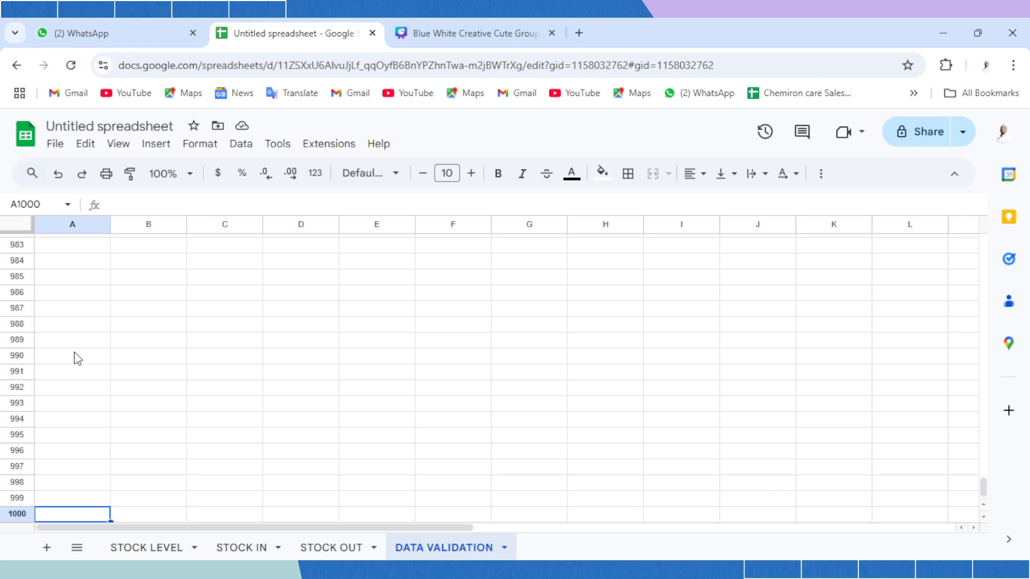
key(ctrl+Up)
key(Up)
key(Up)
key(Up)
key(Up)
key(Up)
key(Up)
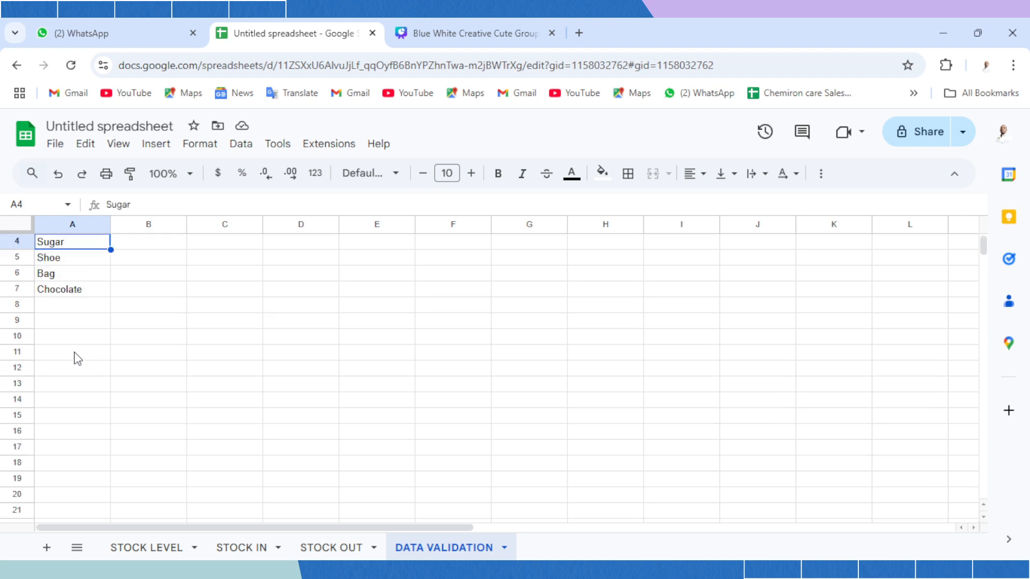
key(Down)
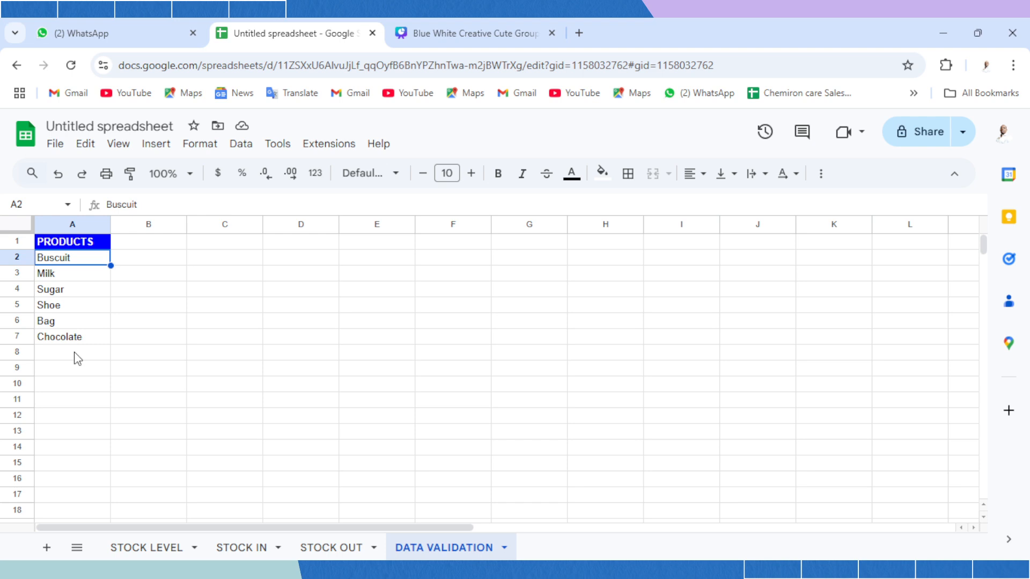
key(ctrl+Down)
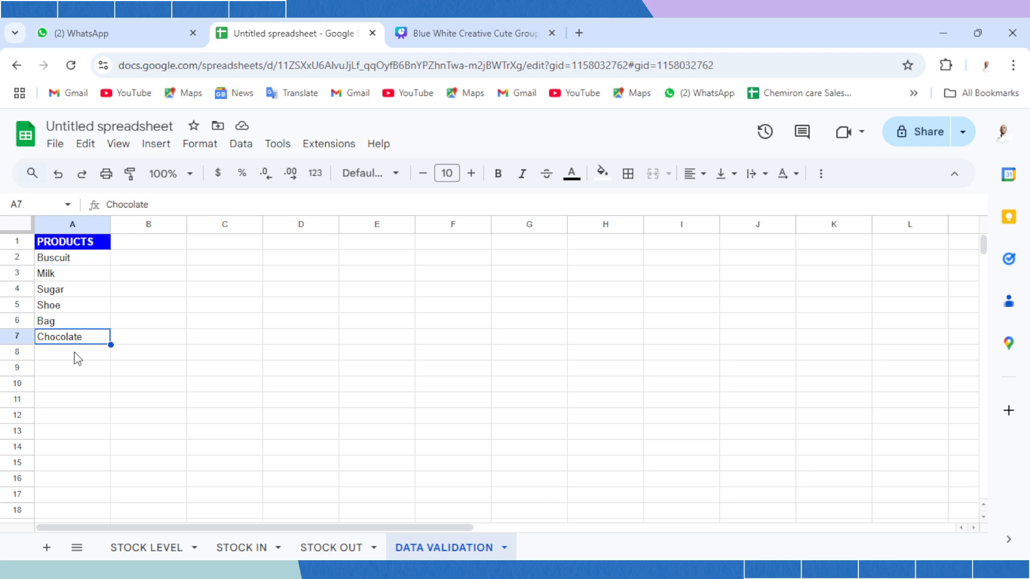
key(ctrl+Down)
key(ctrl+Up)
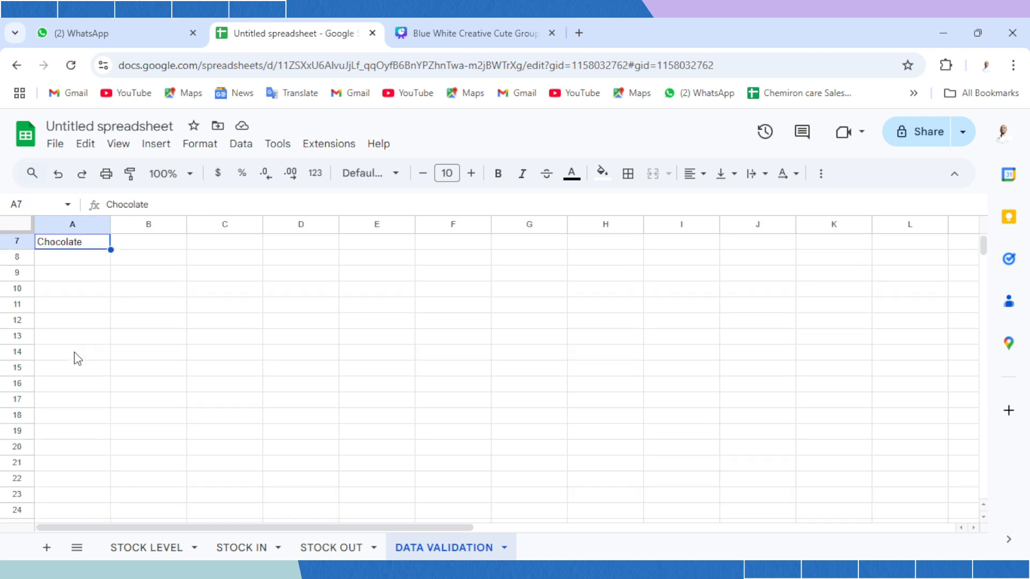
key(Up)
key(Up)
key(Up)
key(Up)
key(Up)
key(Up)
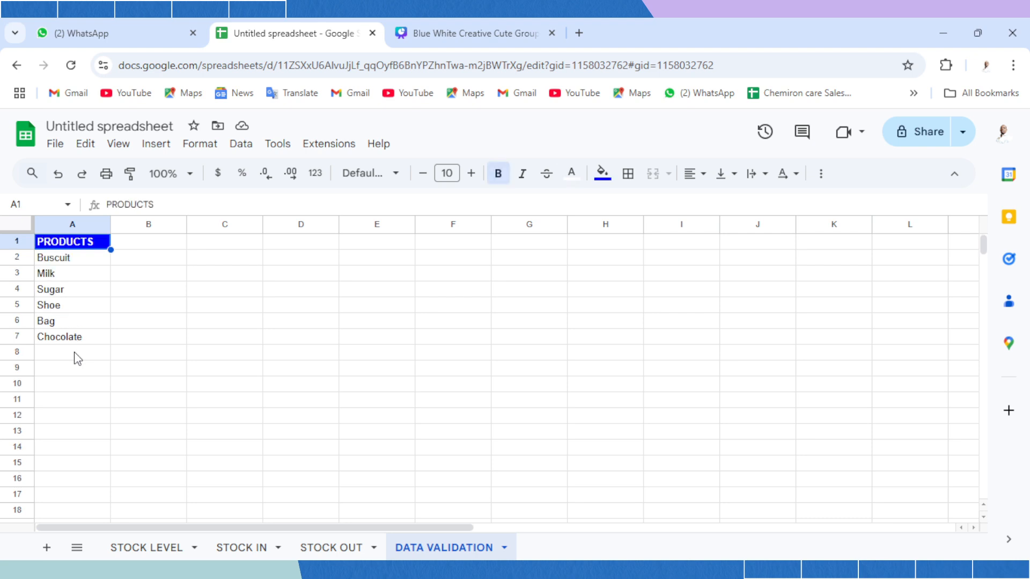
key(Down)
key(Down)
key(Down)
key(Down)
key(Down)
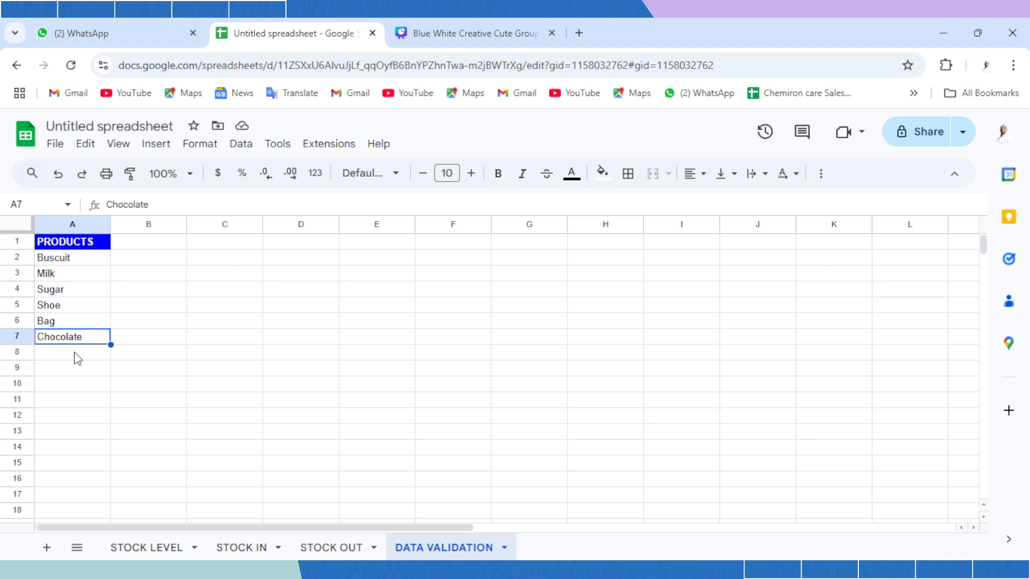
Add a STOCK IN entry in row 5 with date 12/02/2024, product Chocolate and quantity 500.
click(240, 547)
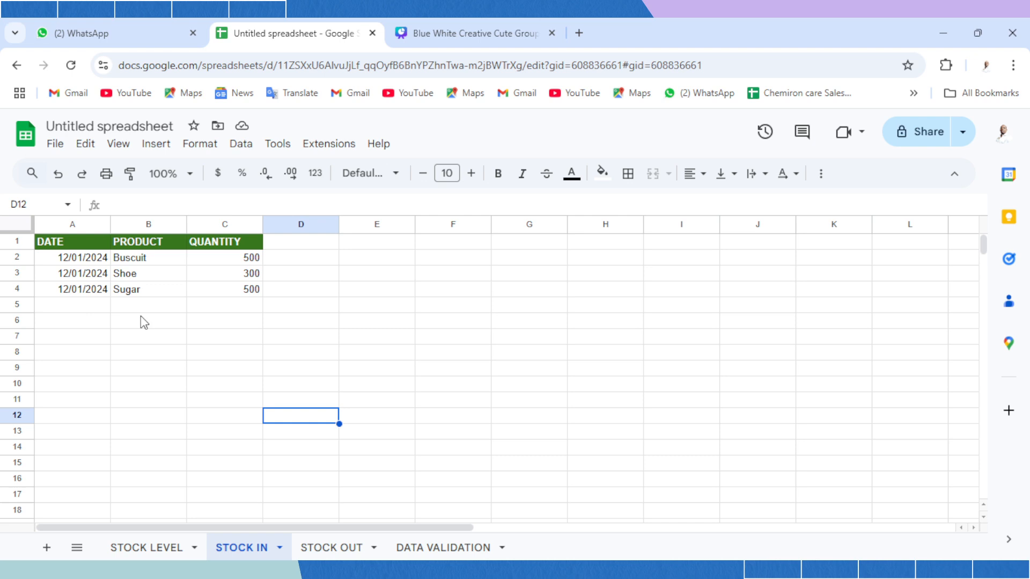
click(86, 306)
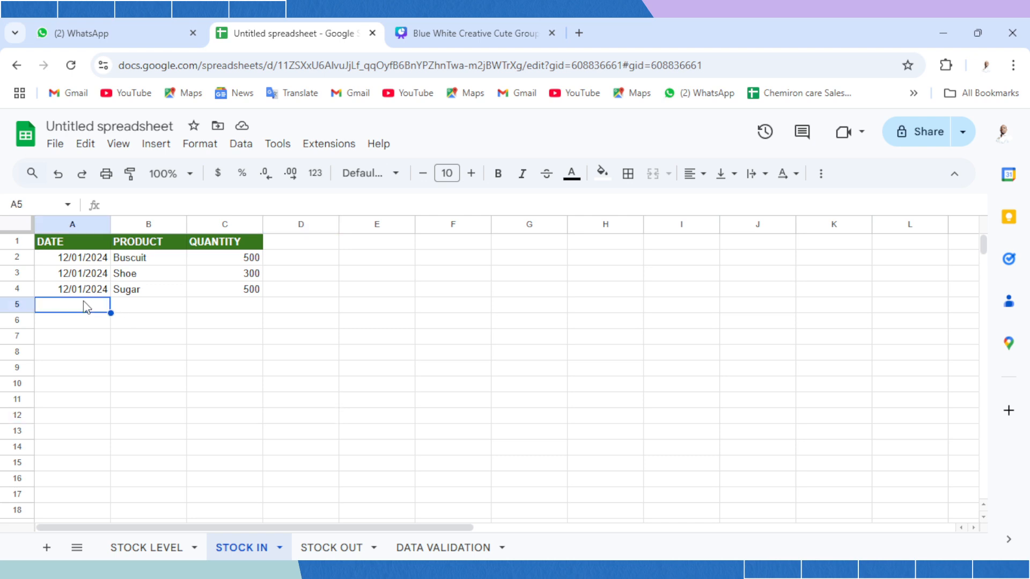
text(12/)
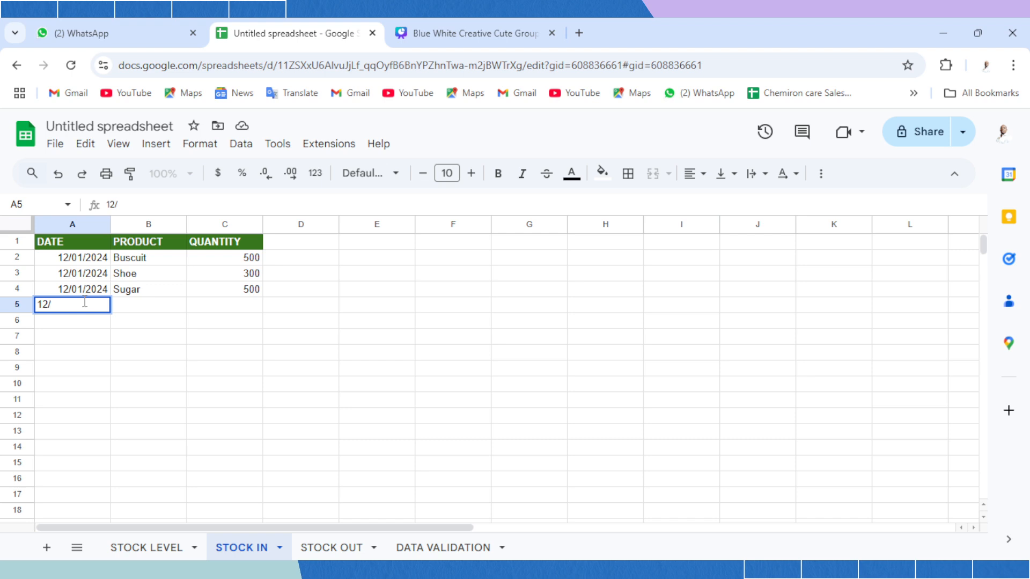
text(02/2024)
key(Tab)
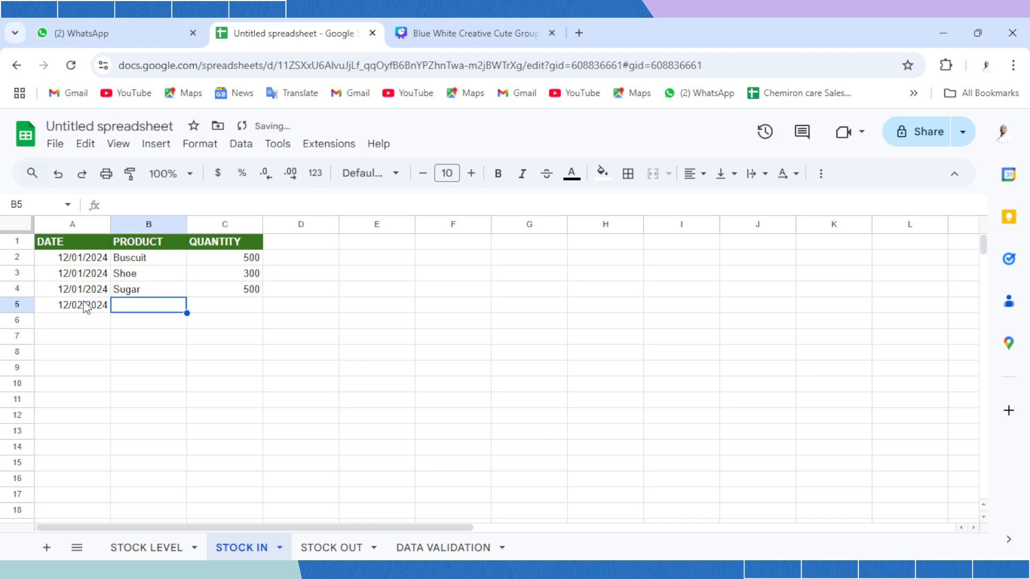
double_click(140, 308)
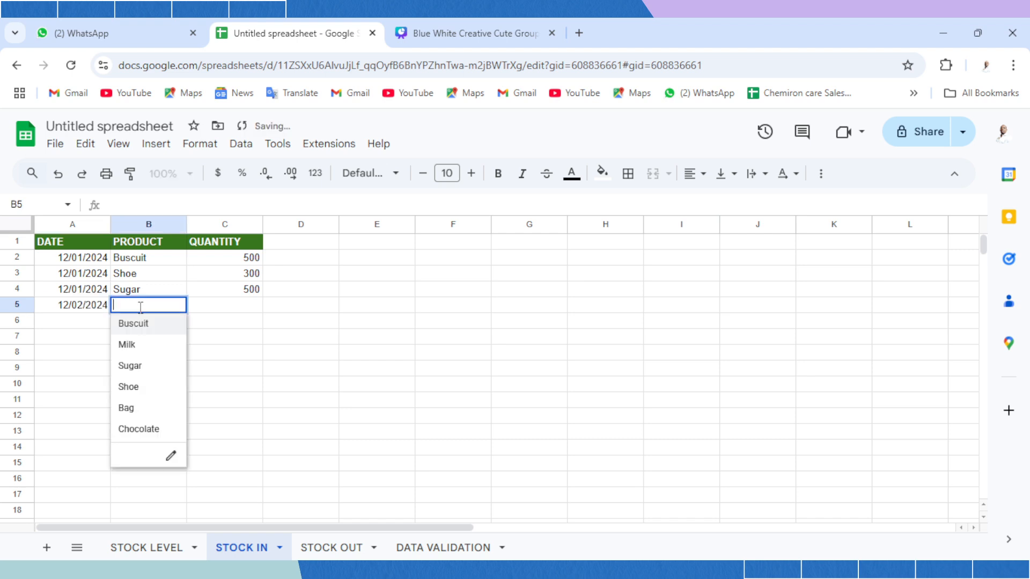
click(153, 432)
key(Tab)
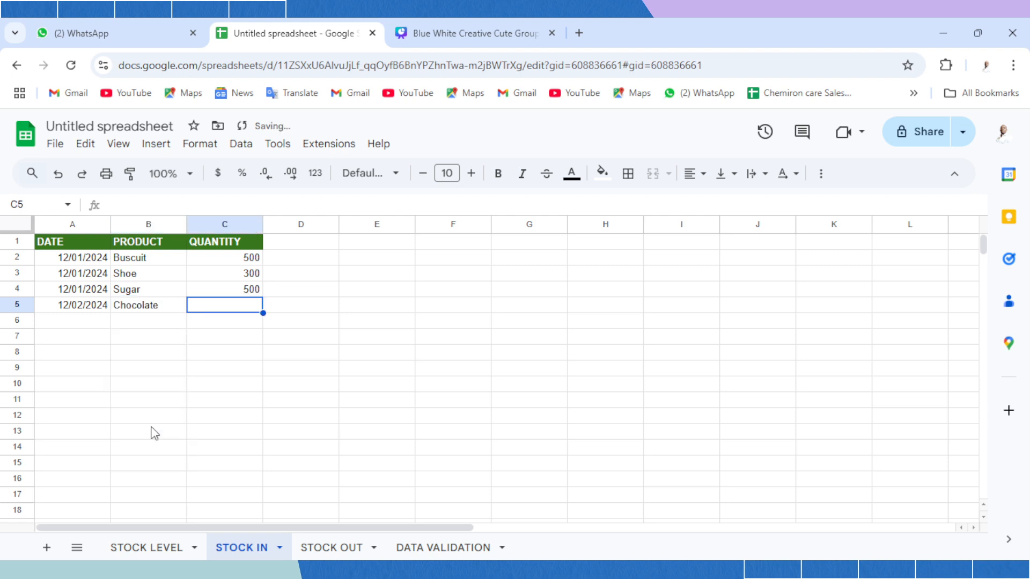
text(500)
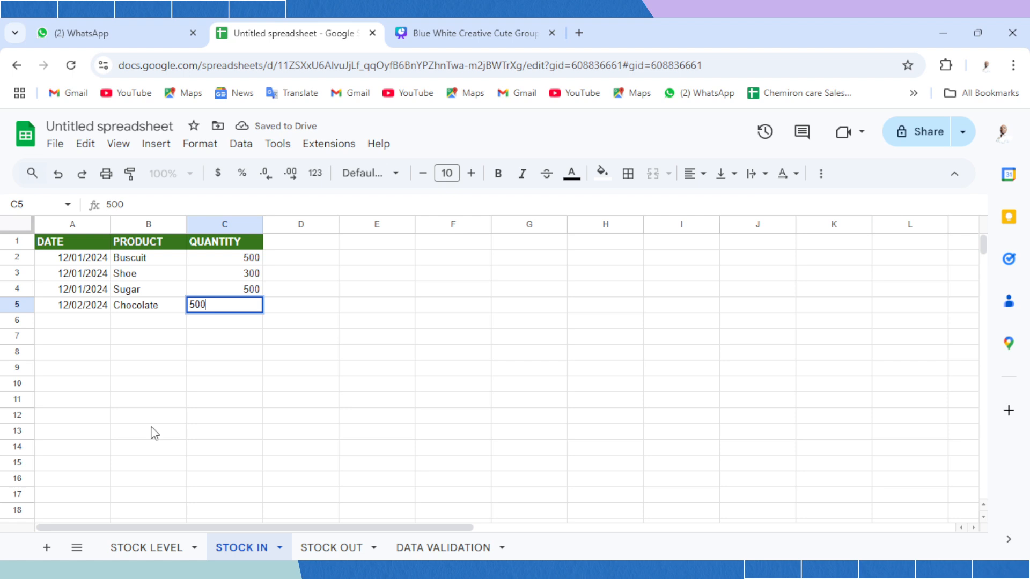
key(Tab)
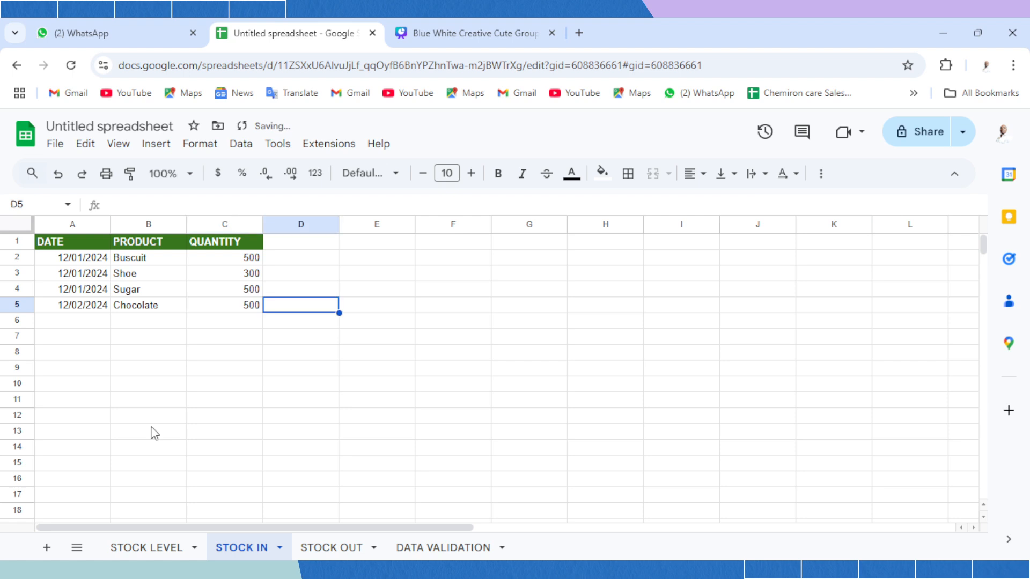
Add a STOCK OUT entry in row 6 with date 12/03/2024, product Chocolate and quantity 200.
click(343, 548)
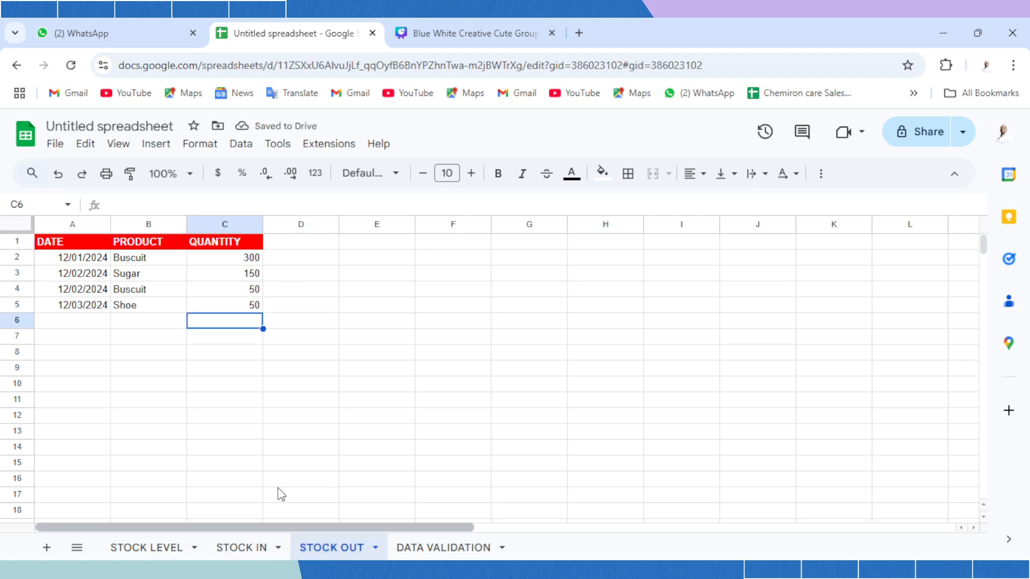
click(72, 323)
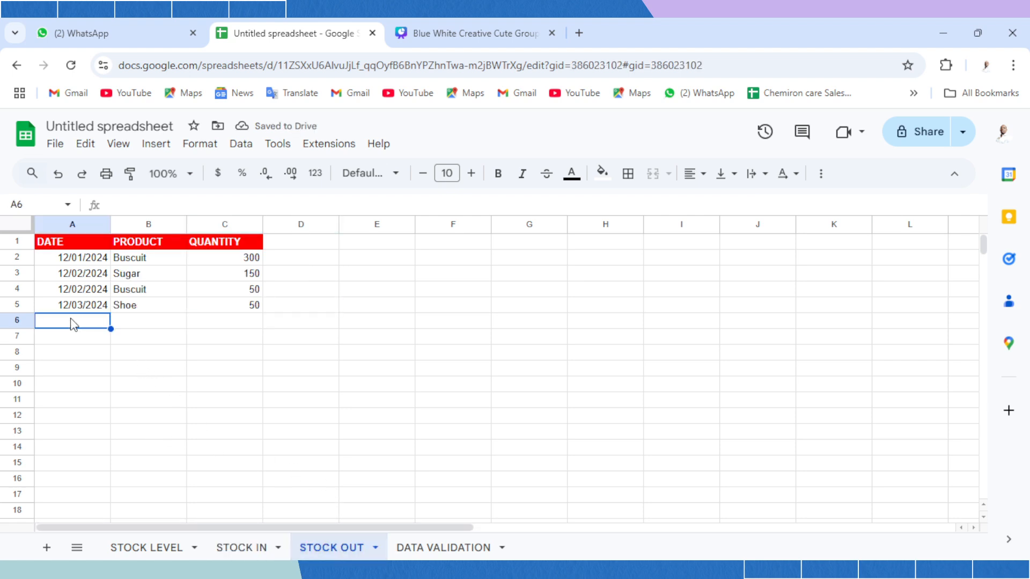
text(12/03/2024)
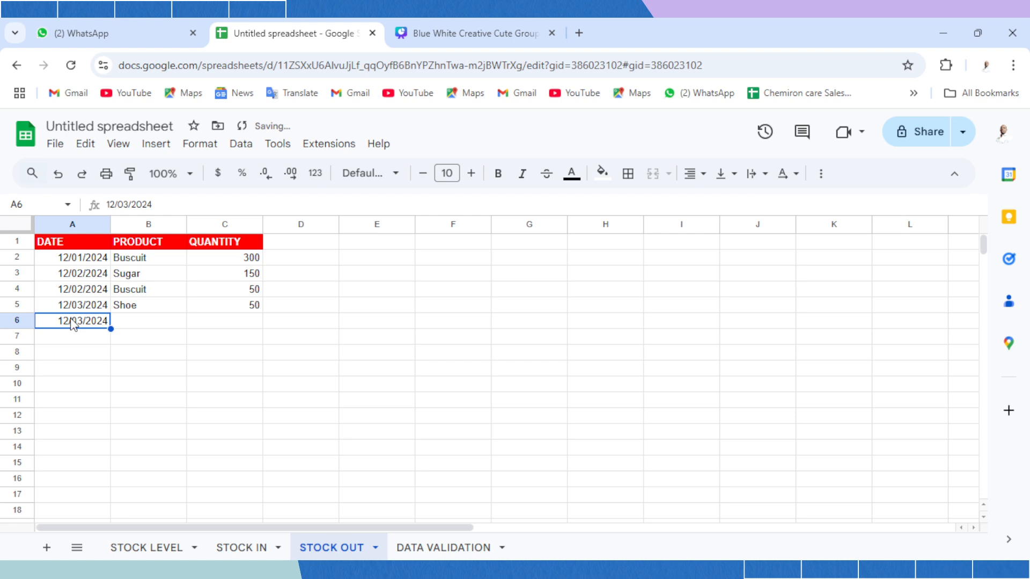
key(Tab)
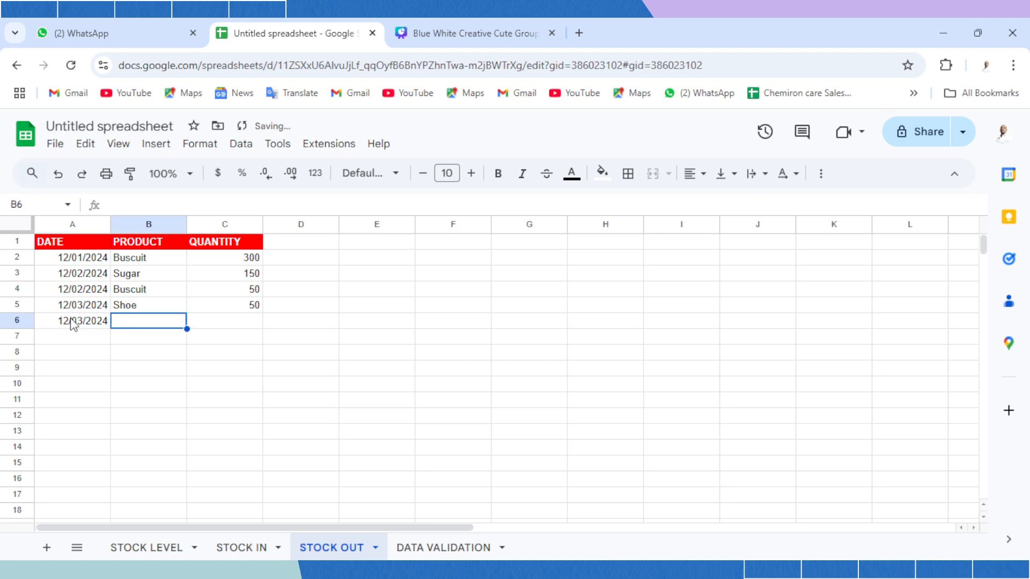
double_click(155, 329)
click(156, 452)
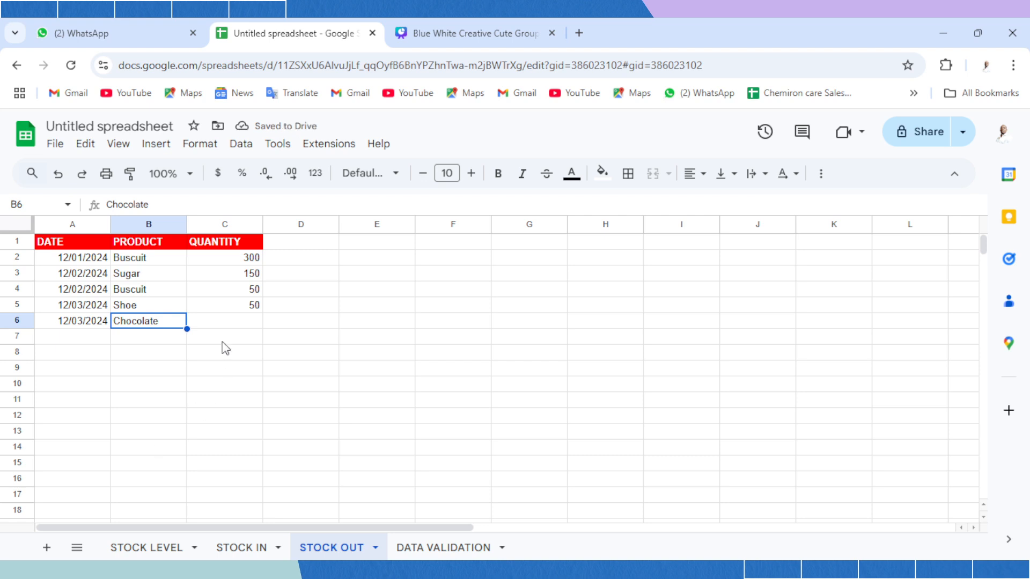
click(222, 327)
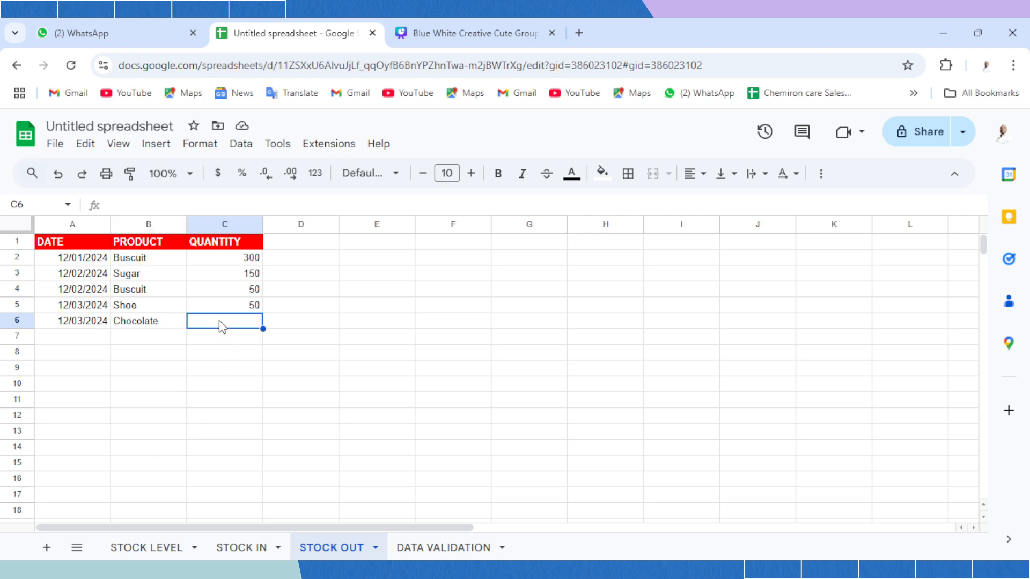
text(200)
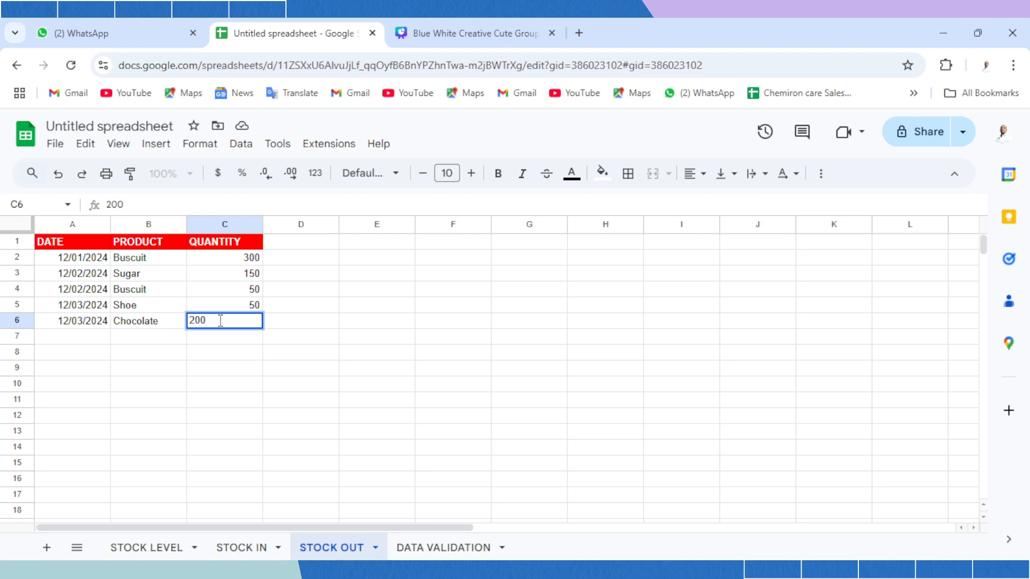
key(Return)
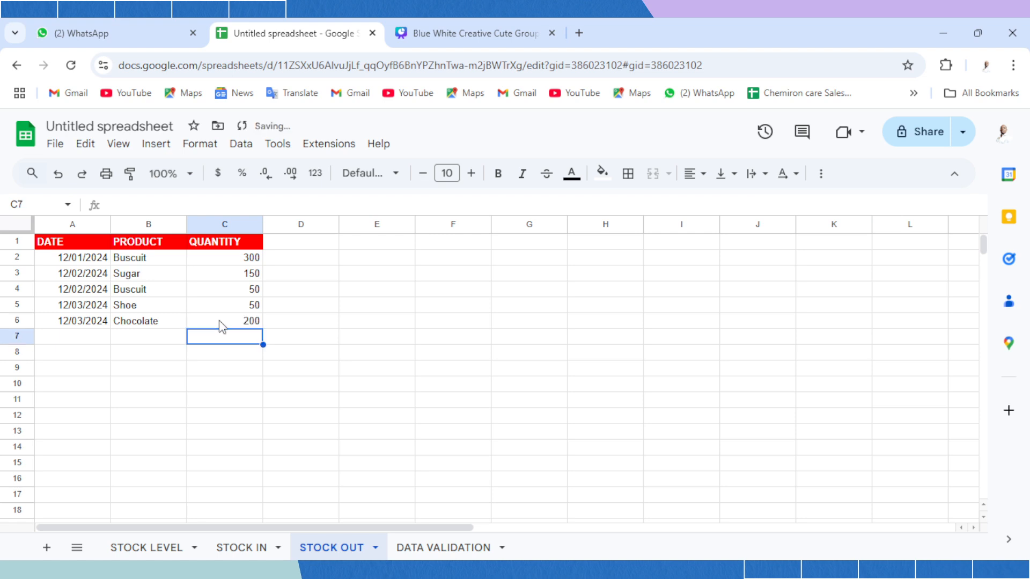
Start a SUMIFS formula in STOCK LEVEL cell B2 with 'STOCK IN'!C2:C1000 as the sum range.
click(155, 548)
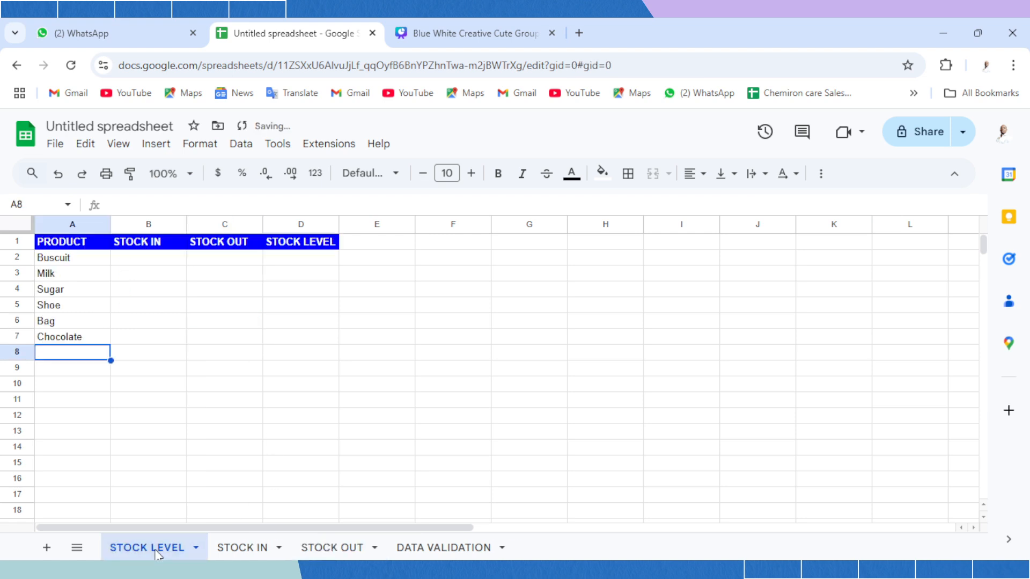
click(138, 260)
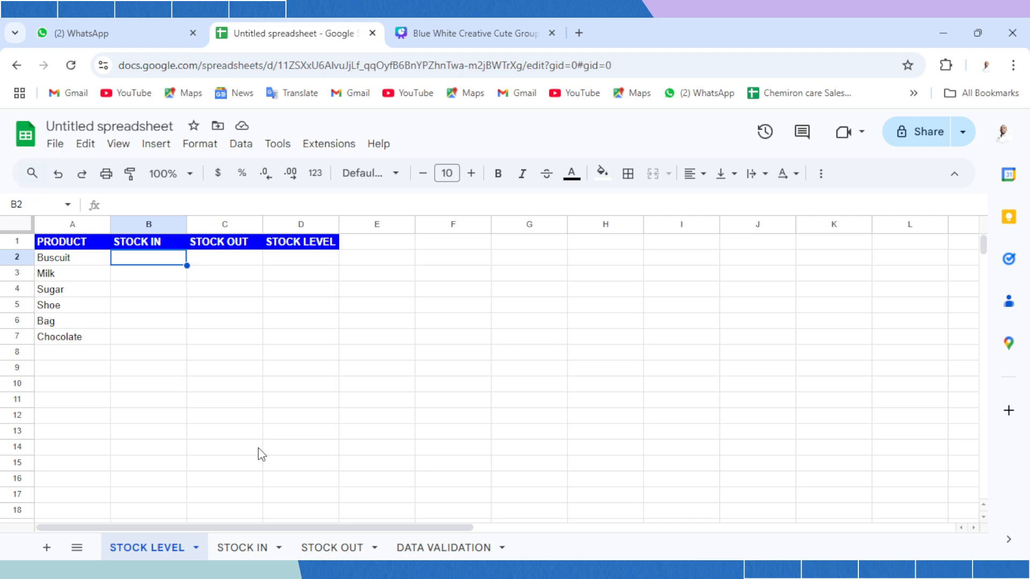
text(=sum)
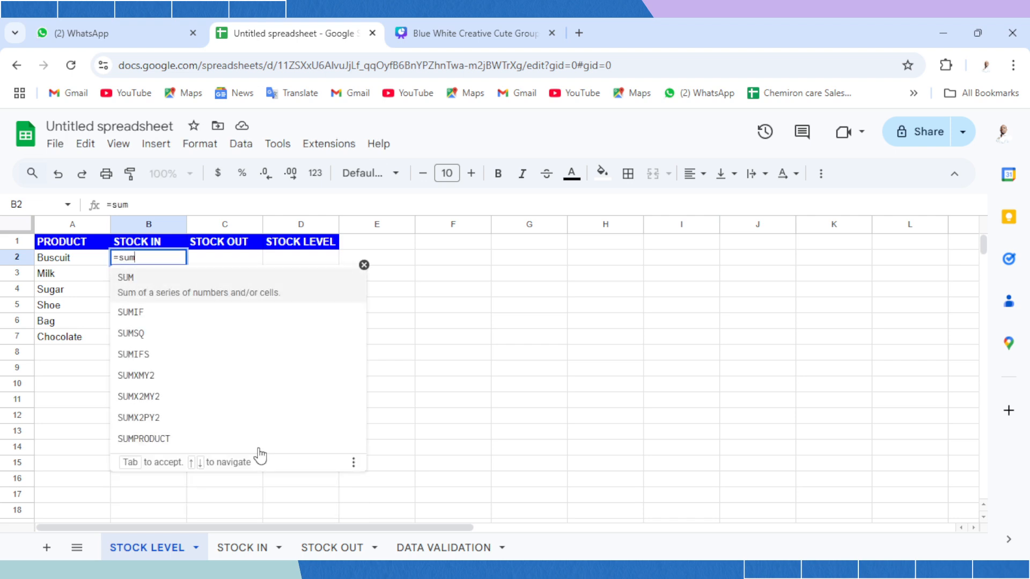
click(143, 344)
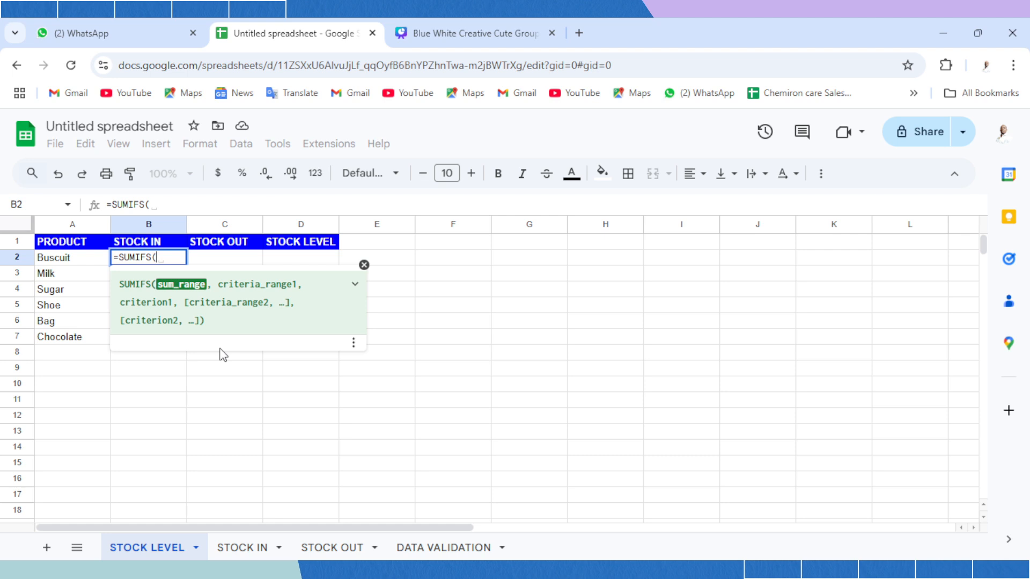
click(251, 547)
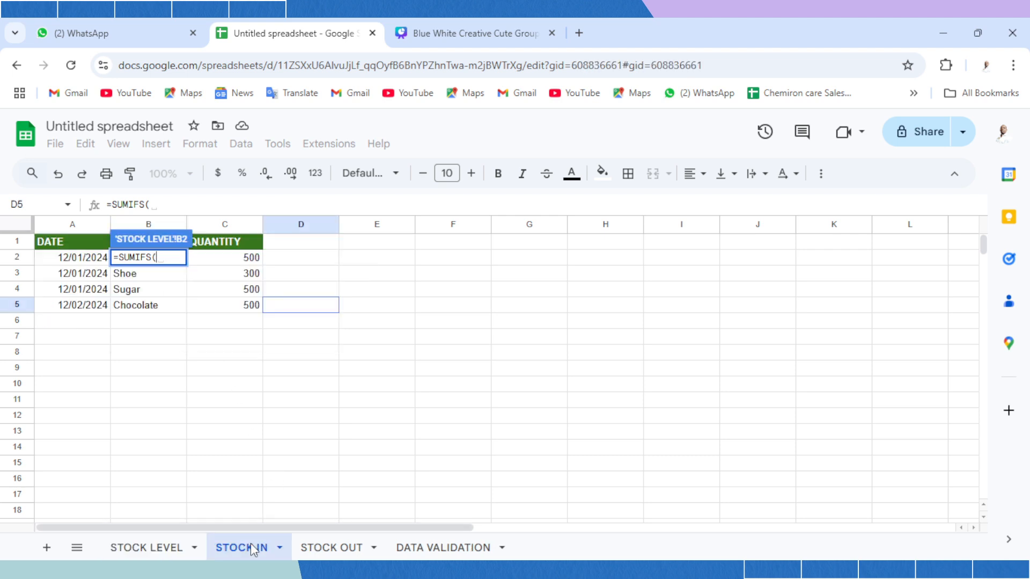
click(250, 260)
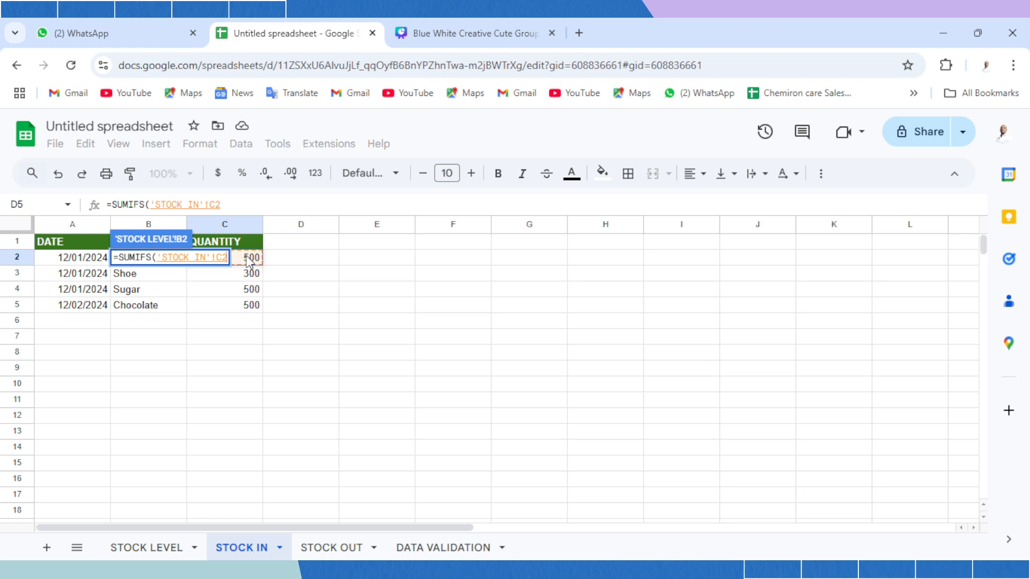
key(ctrl+shift+Down)
key(ctrl+shift+Down)
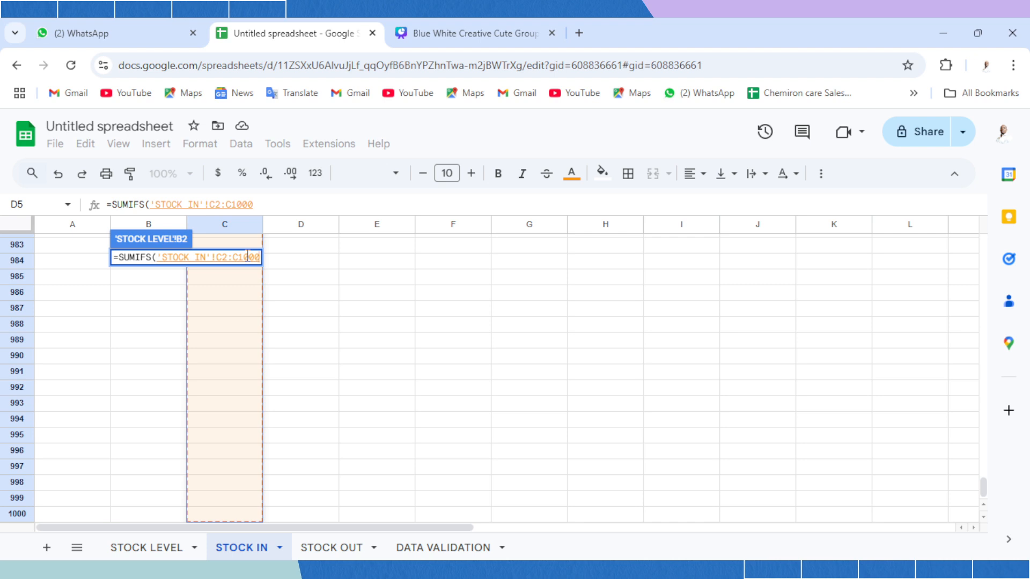
text(,)
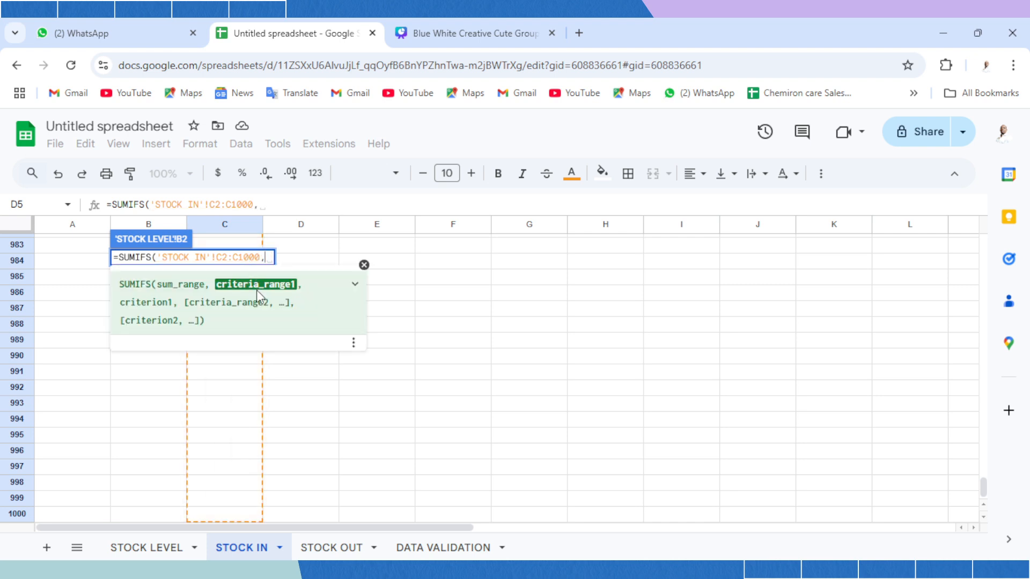
Add the product range 'STOCK IN'!B2:B1000 as the first criteria range of the SUMIFS formula.
click(169, 374)
key(ctrl+Up)
key(ctrl+Up)
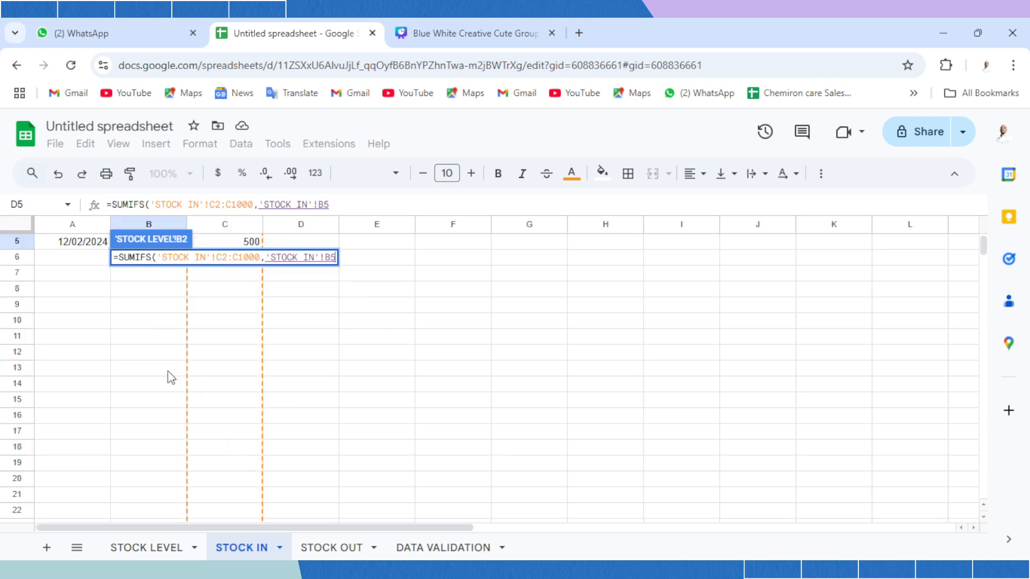
key(Down)
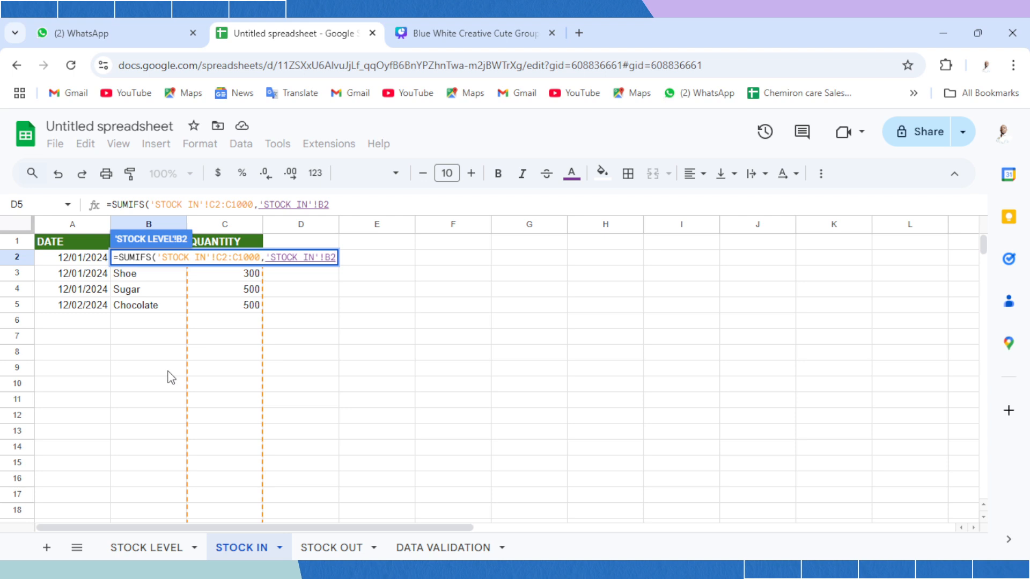
key(ctrl+shift+Down)
key(ctrl+shift+Down)
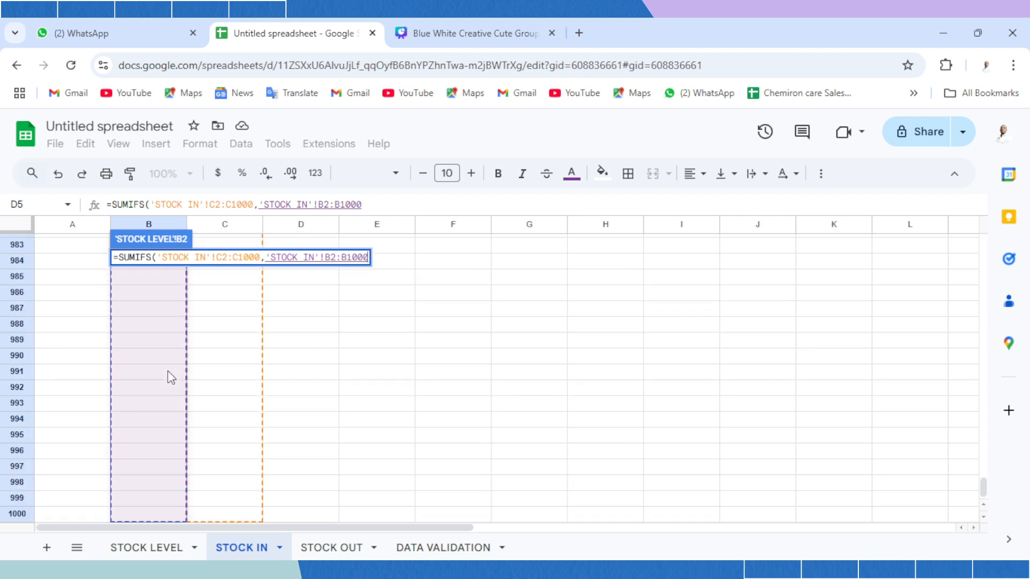
text(,)
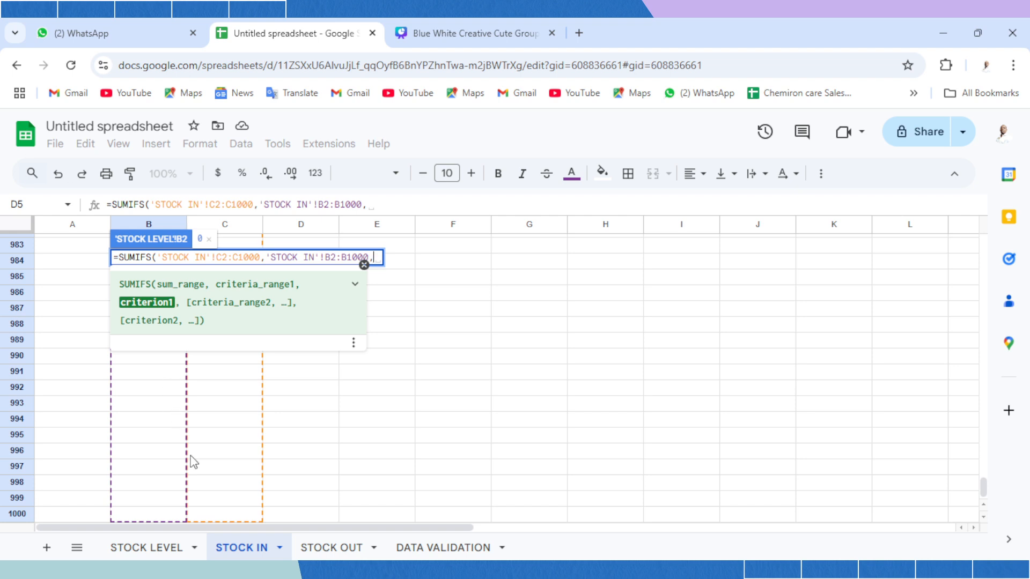
Complete the SUMIFS formula with STOCK LEVEL cell A2 as the criterion and reject the suggested autofill.
click(161, 546)
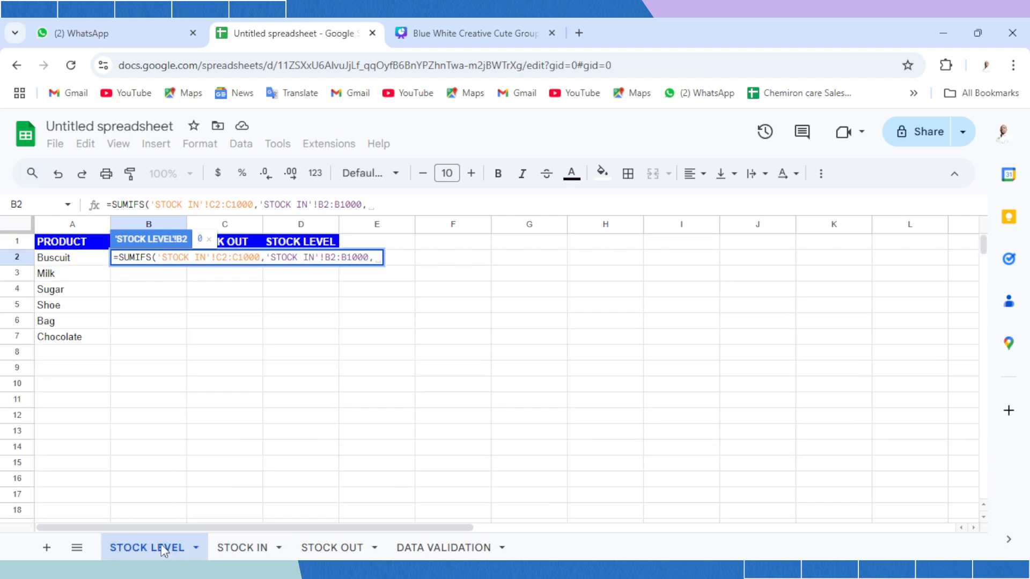
click(75, 261)
key(Return)
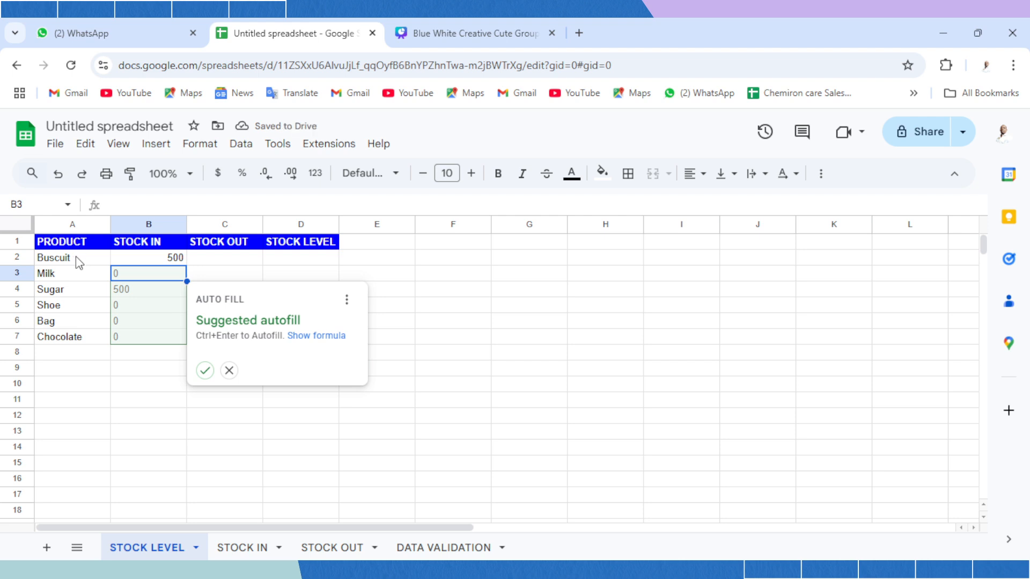
click(230, 371)
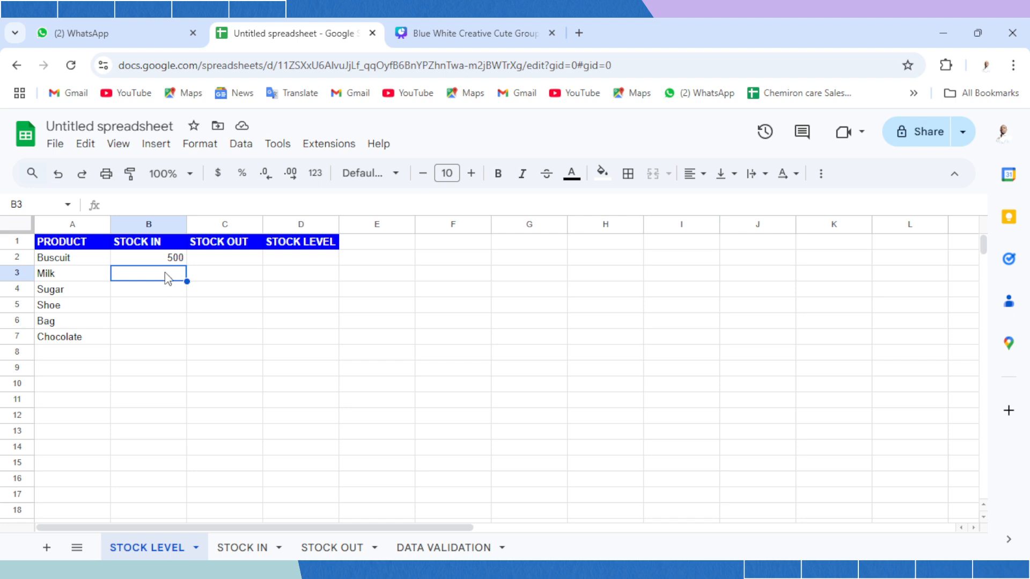
Anchor the range starts in cell B2's SUMIFS formula as $C$2 and $B$2, and fill the formula down to B7.
click(154, 259)
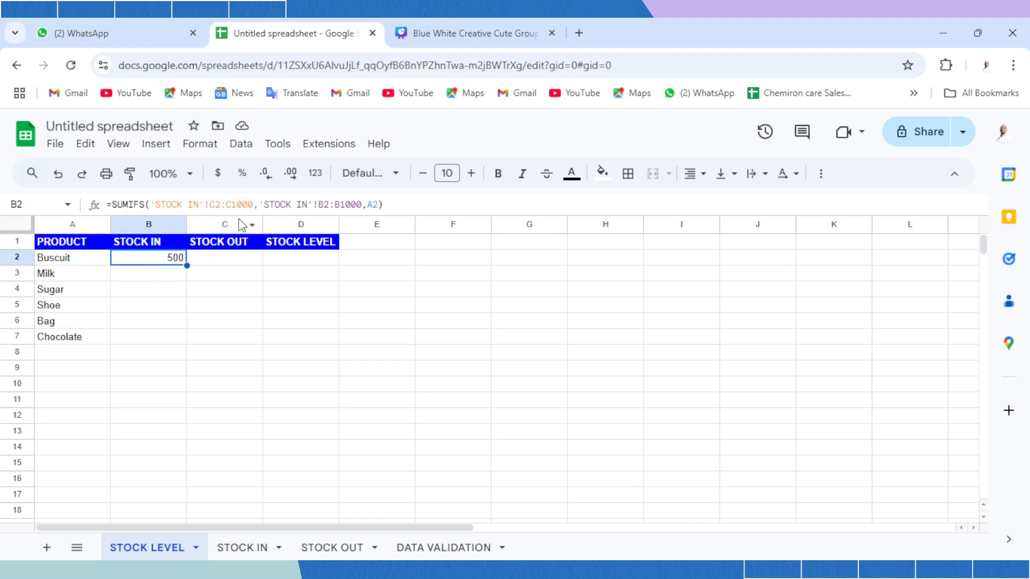
click(214, 204)
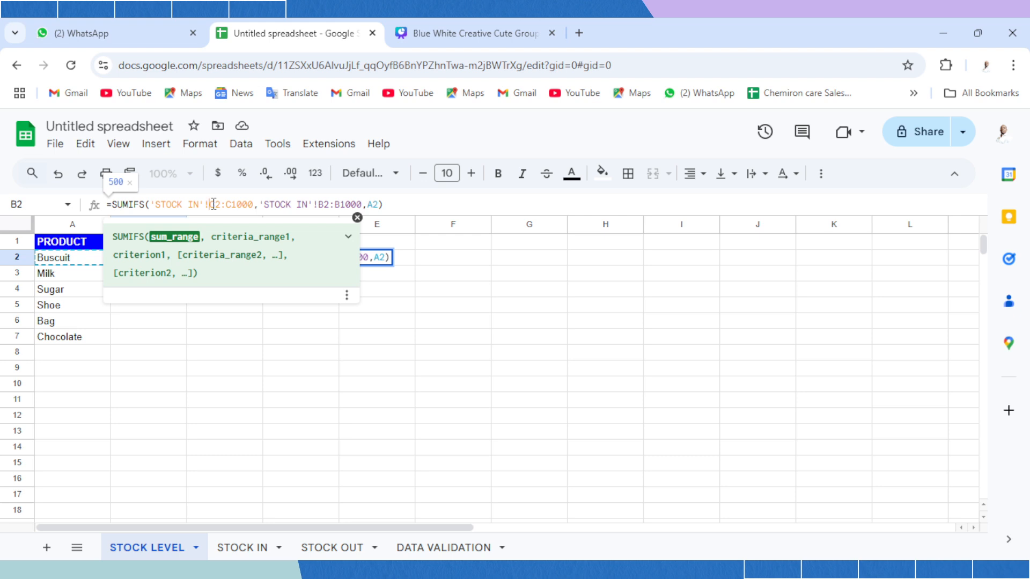
text($C)
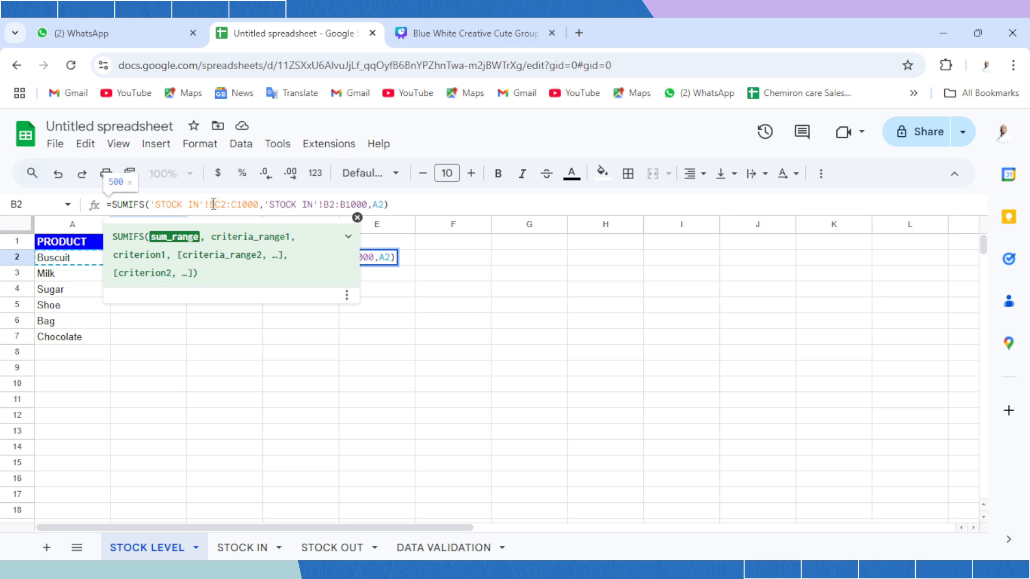
text($)
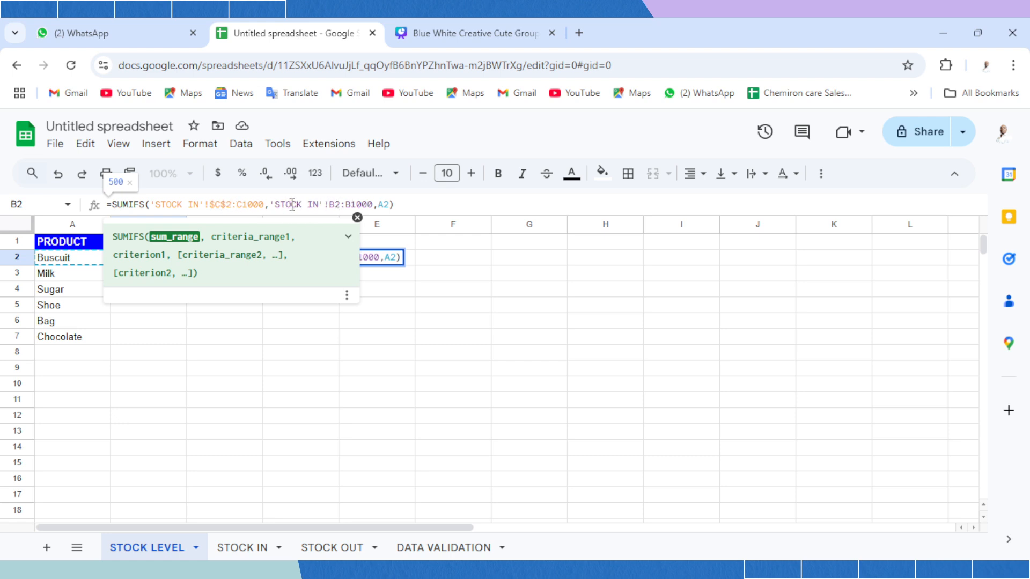
click(330, 205)
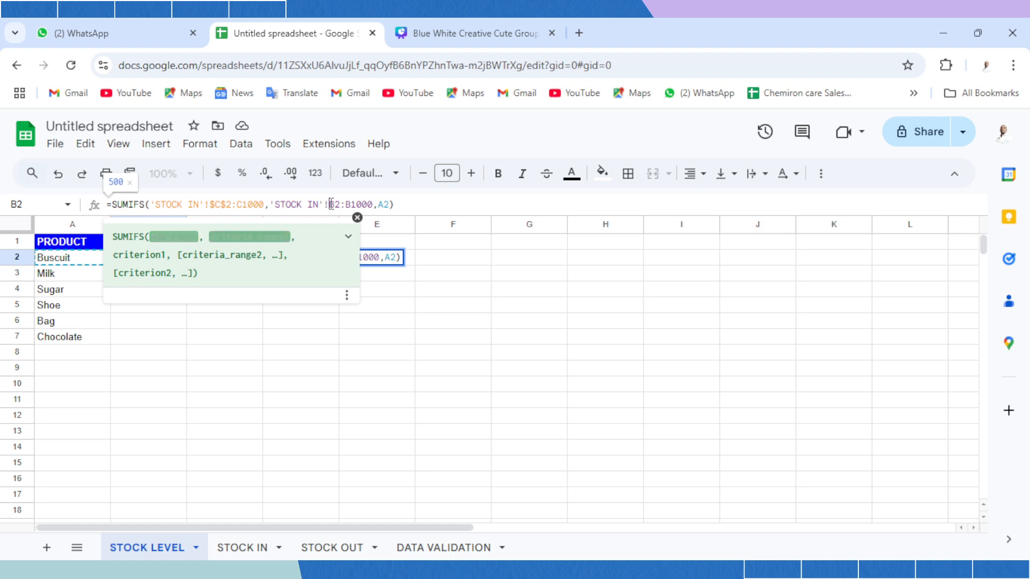
text($C)
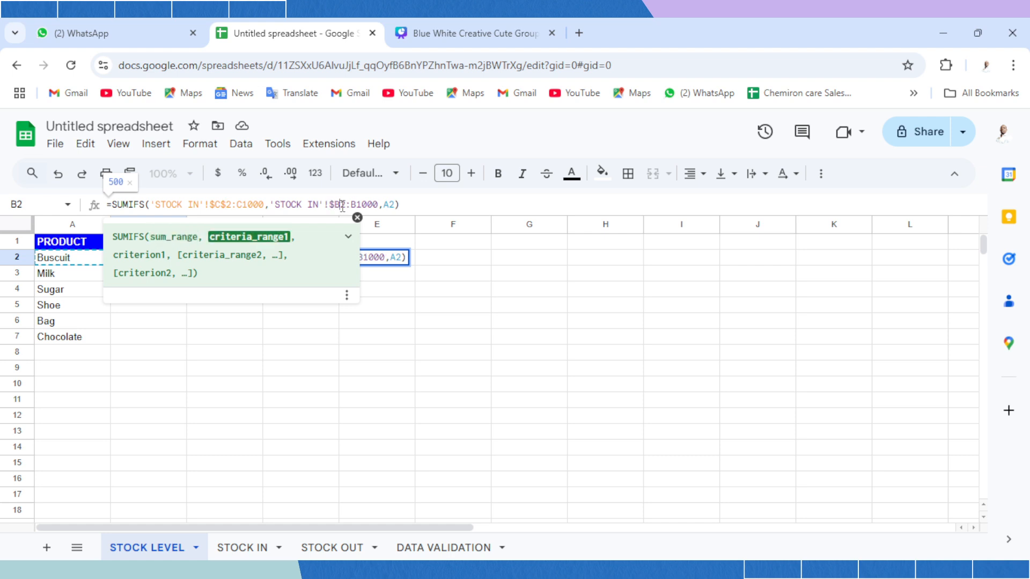
text($)
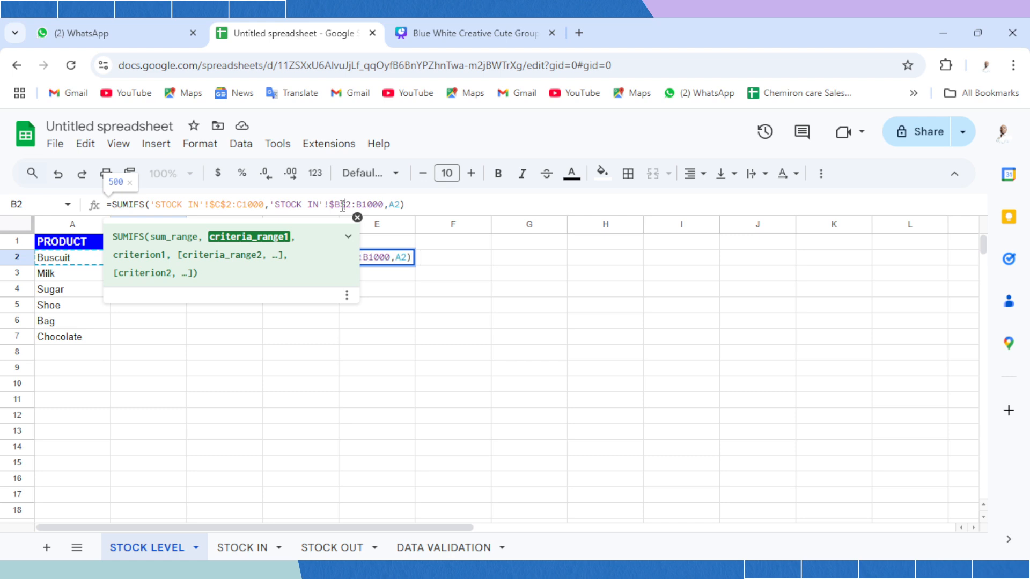
key(Return)
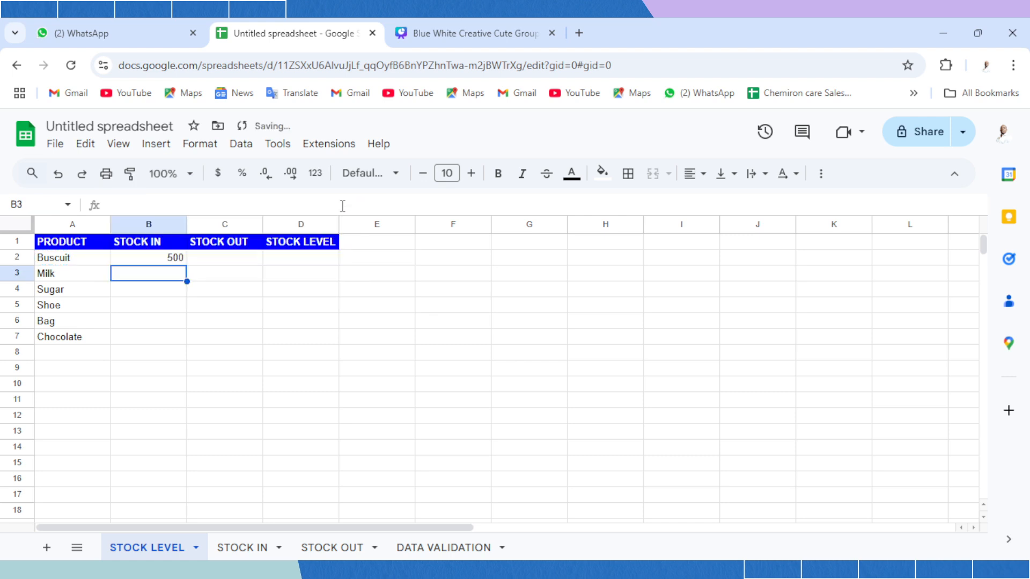
click(167, 261)
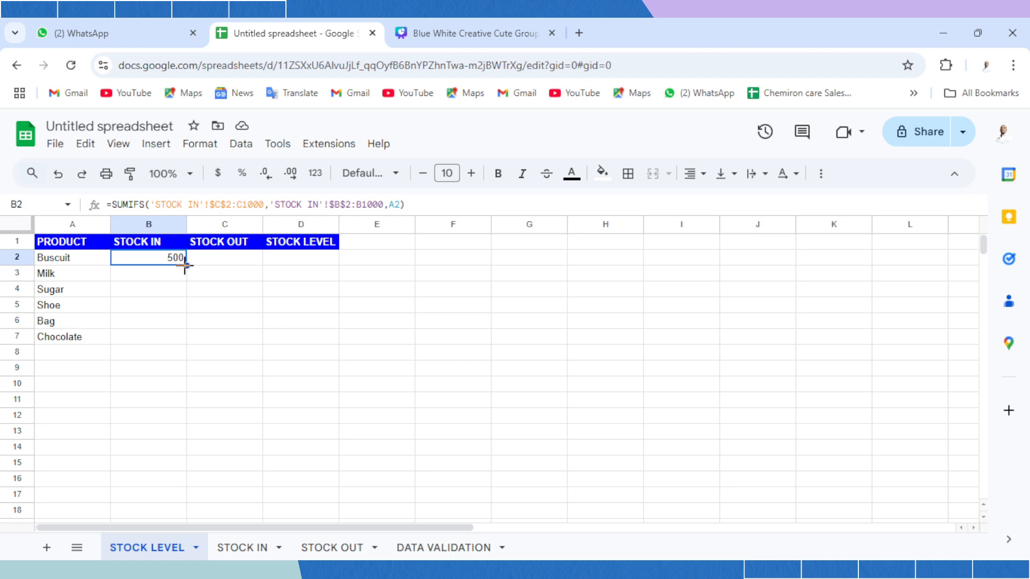
drag(185, 265, 184, 341)
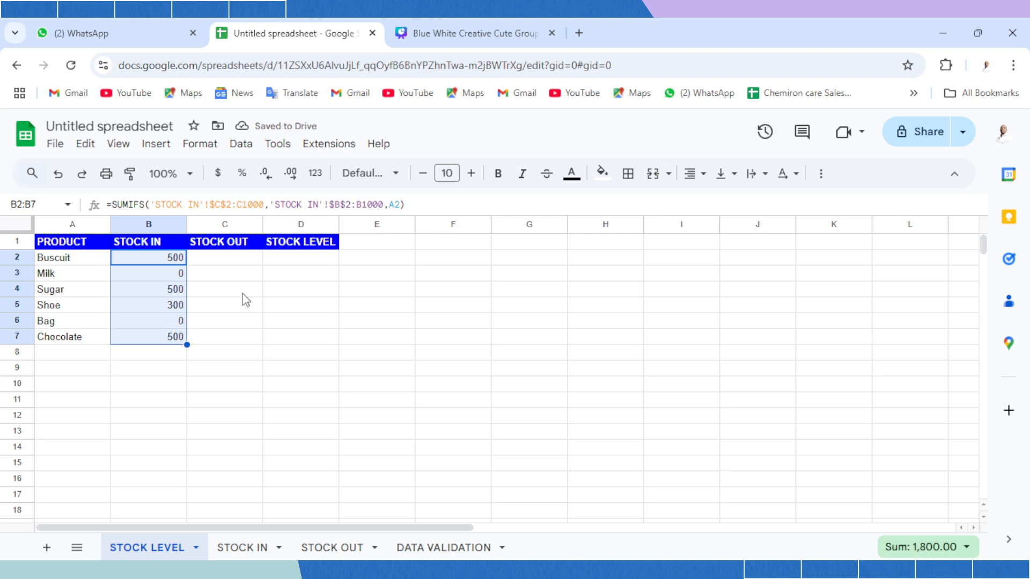
Start a SUMIFS formula in STOCK LEVEL cell C2 with 'STOCK OUT'!C2:C1000 as the sum range.
click(231, 262)
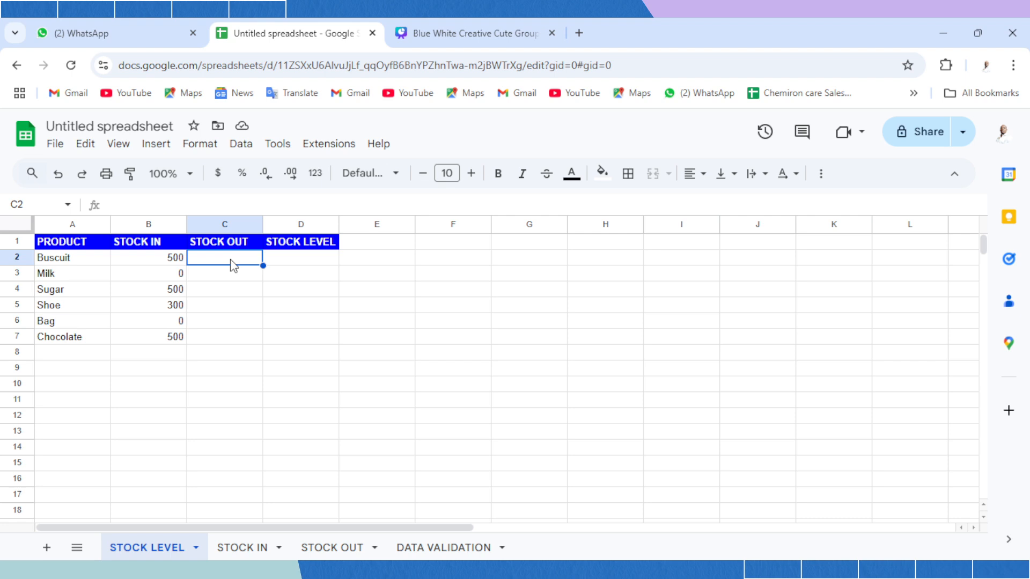
text(=sum)
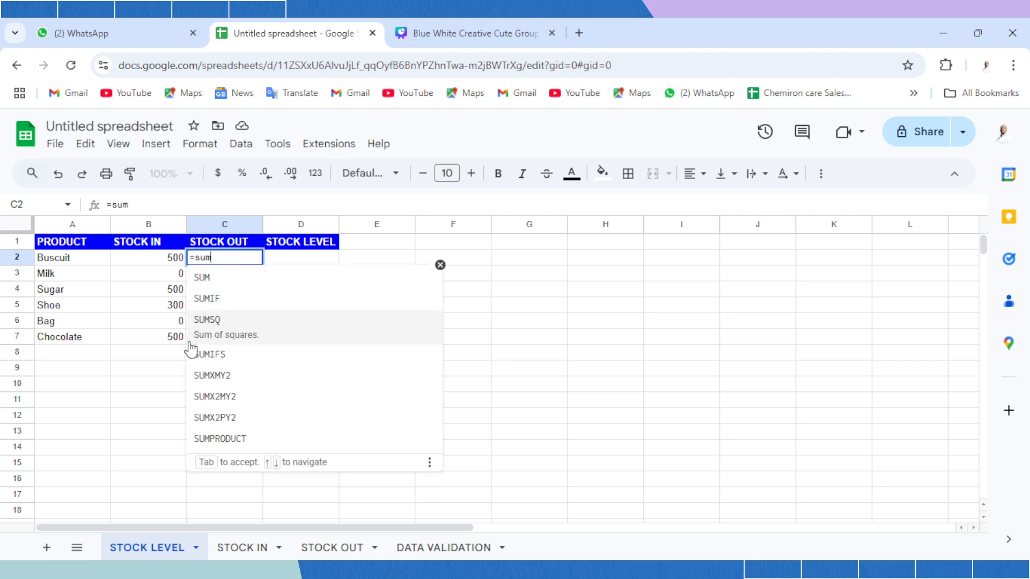
click(216, 358)
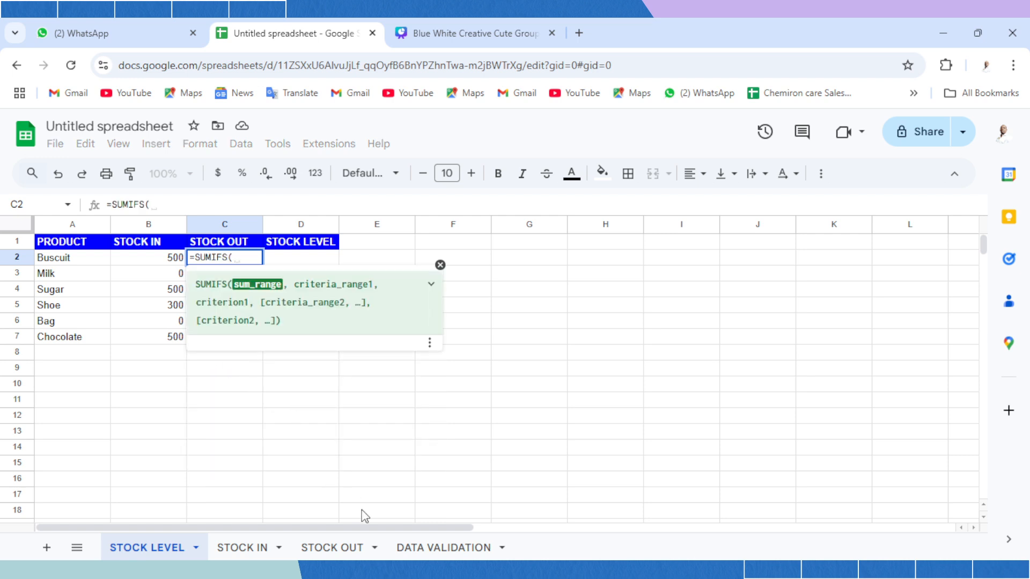
click(336, 548)
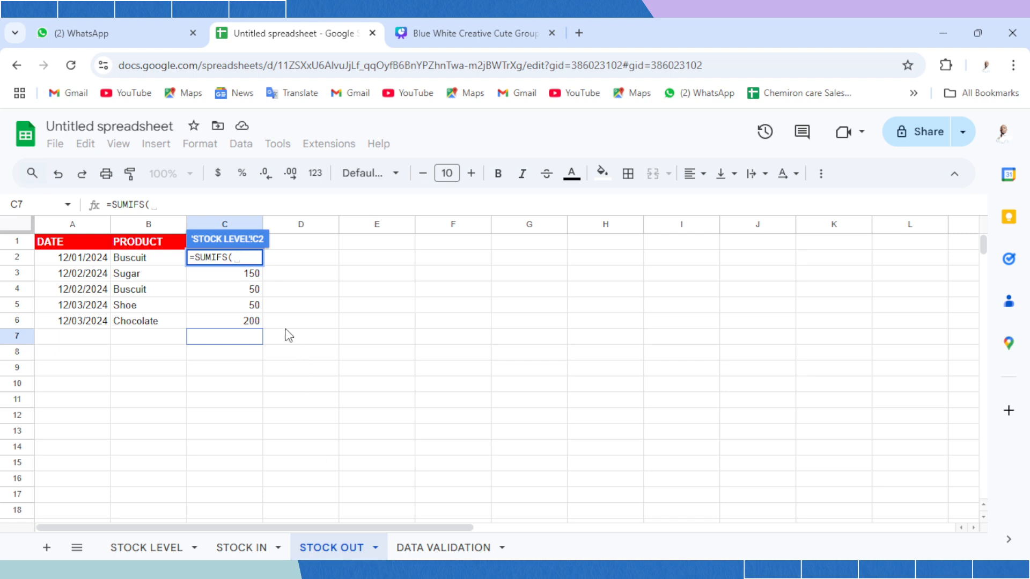
click(238, 279)
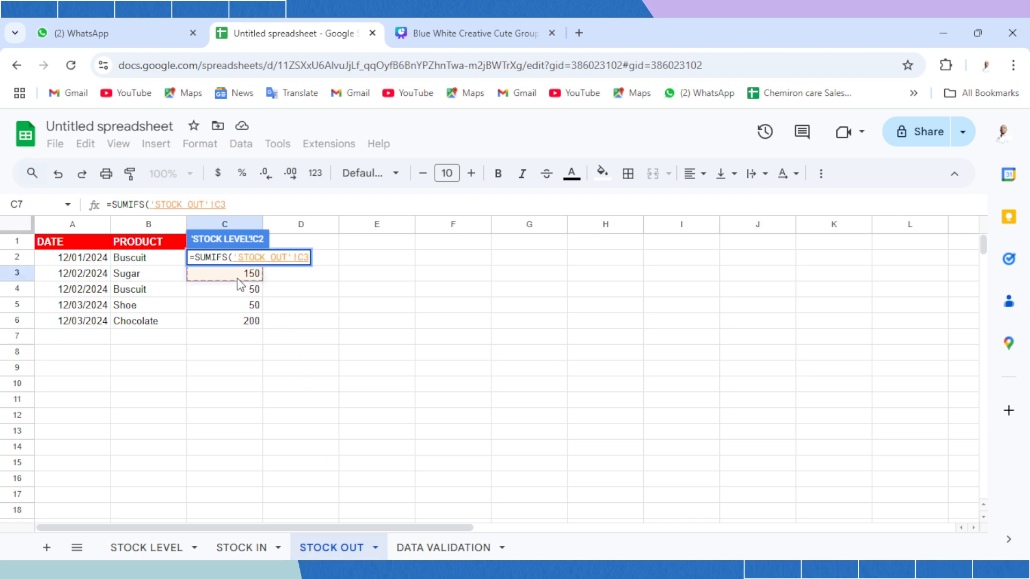
key(Up)
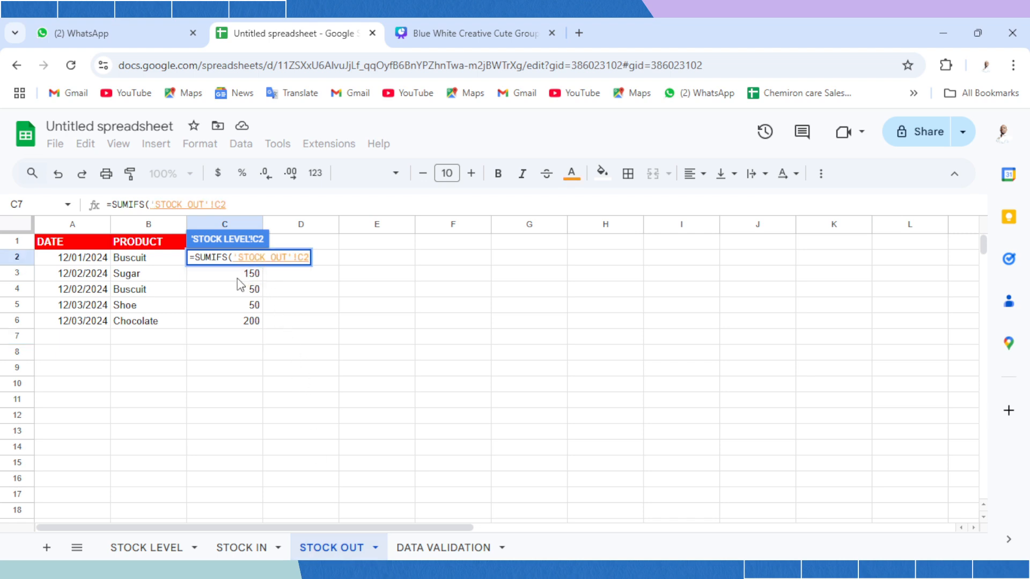
key(shift+Down)
key(shift+Down)
key(shift+Down)
key(shift+Down)
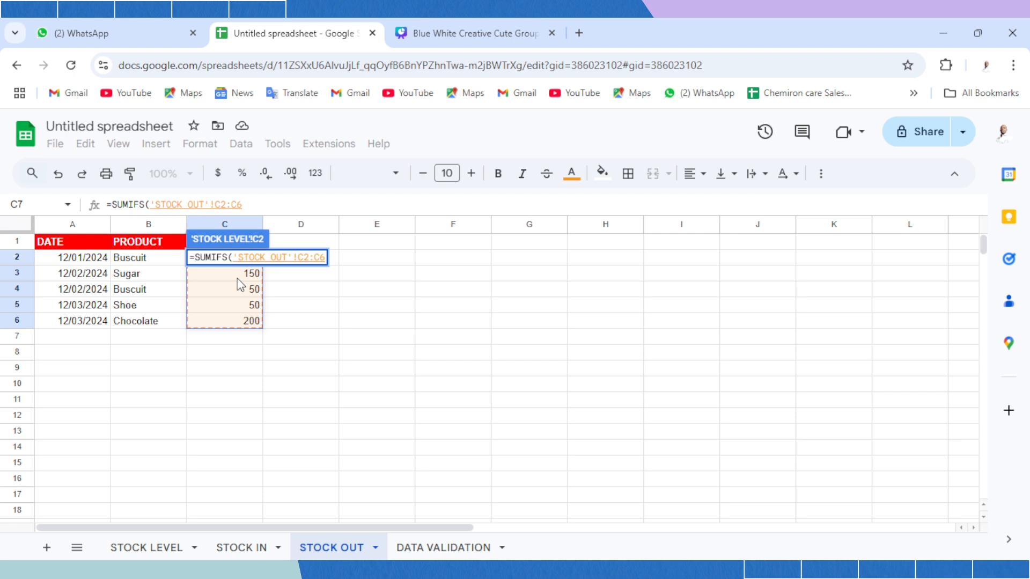
key(ctrl+shift+Down)
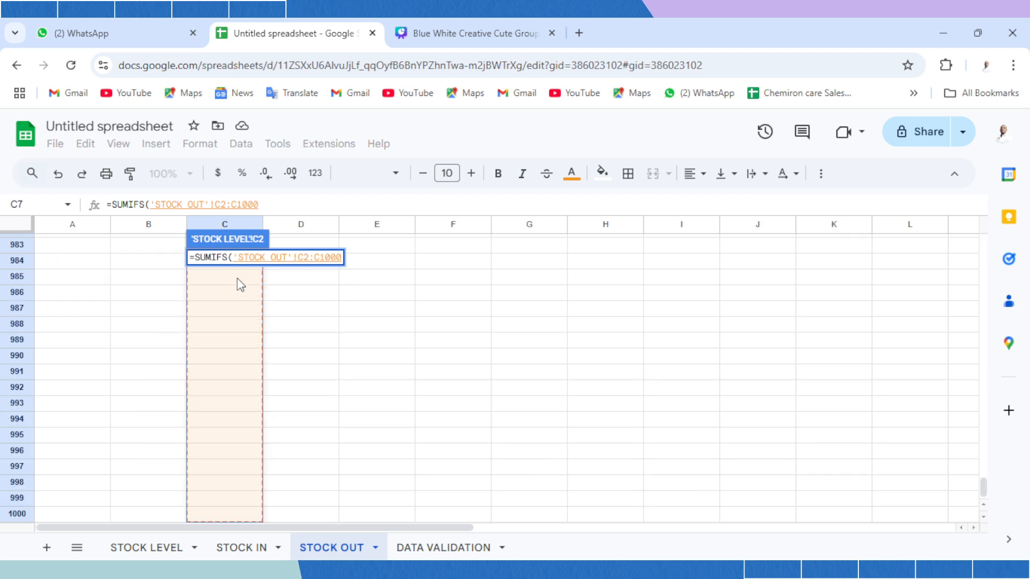
text(,)
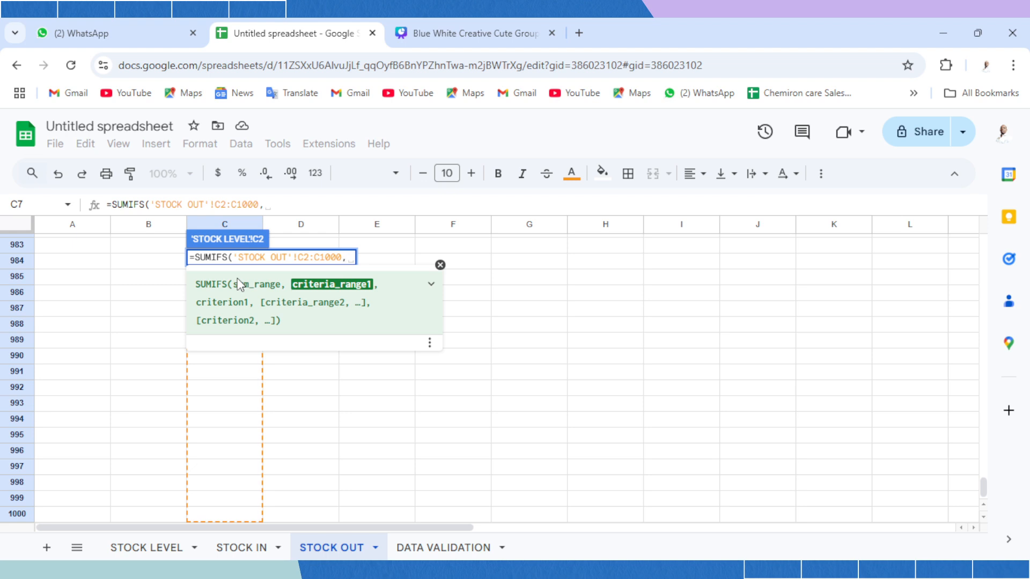
Add the product range 'STOCK OUT'!B2:B1000 as the first criteria range of the SUMIFS formula.
click(159, 360)
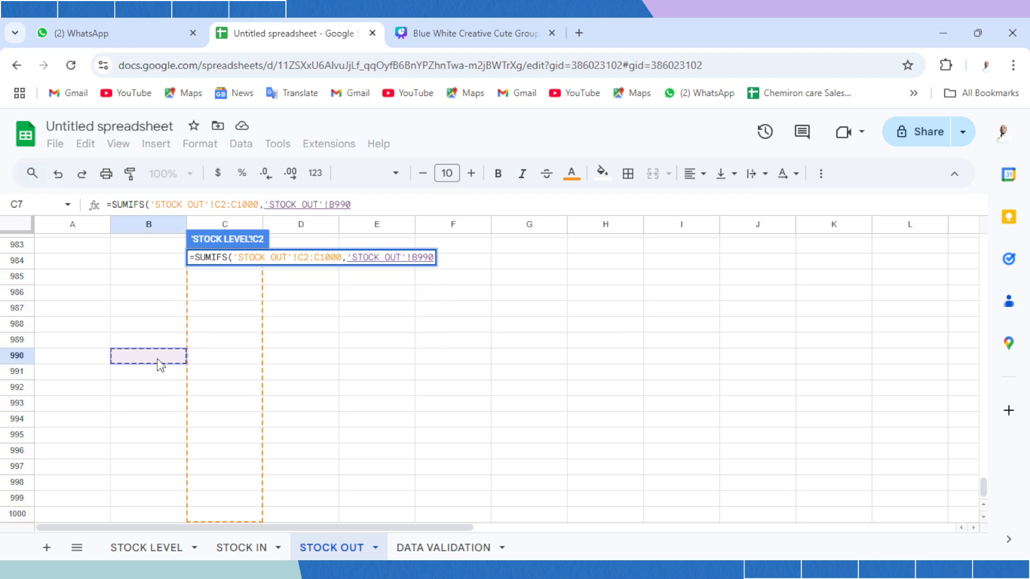
key(ctrl+Up)
key(ctrl+Up)
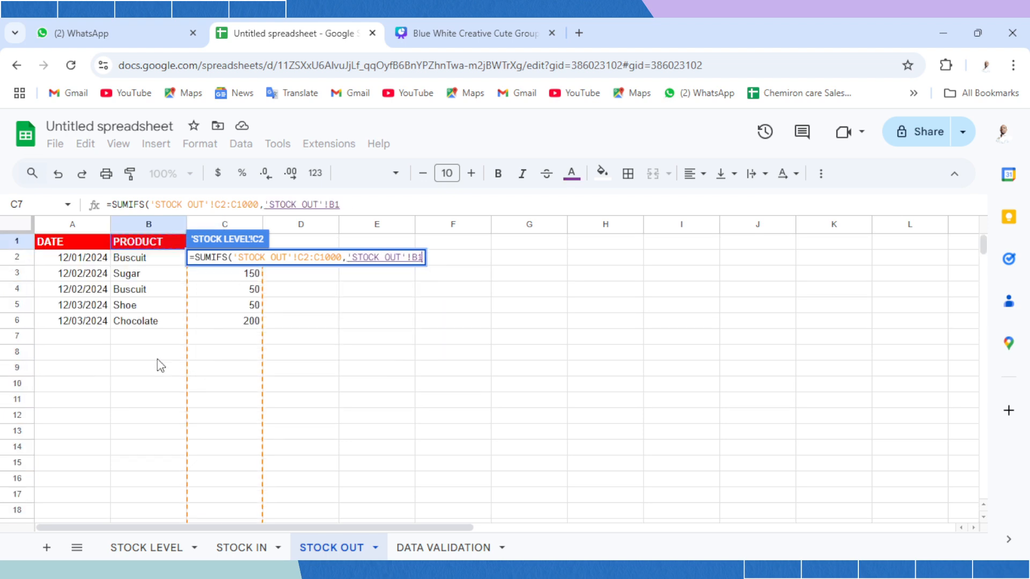
key(Down)
key(ctrl+shift+Down)
key(ctrl+shift+Down)
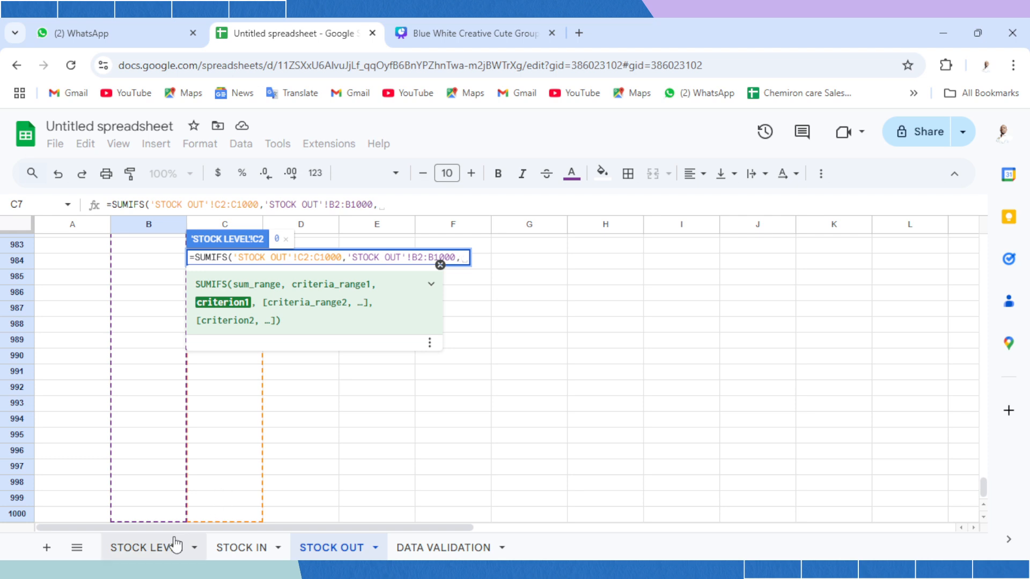
Complete the STOCK OUT SUMIFS formula with STOCK LEVEL cell A2 as the criterion and reject the suggested autofill.
click(158, 547)
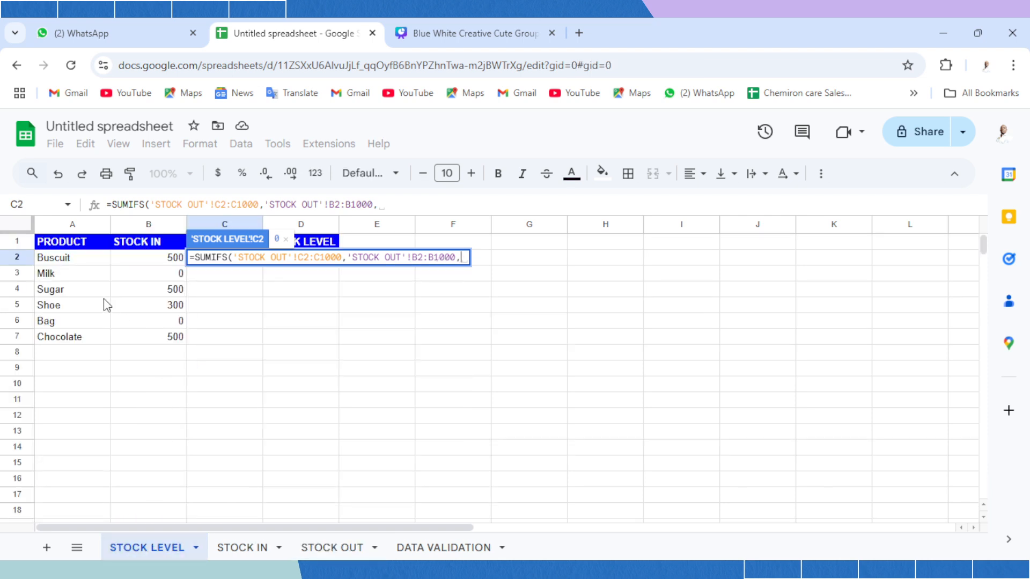
click(73, 259)
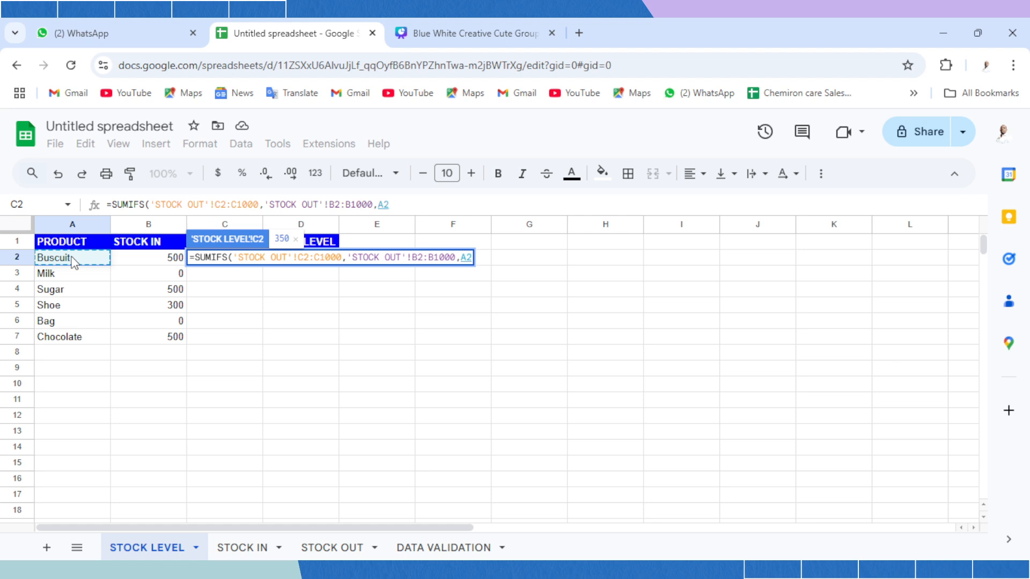
key(Return)
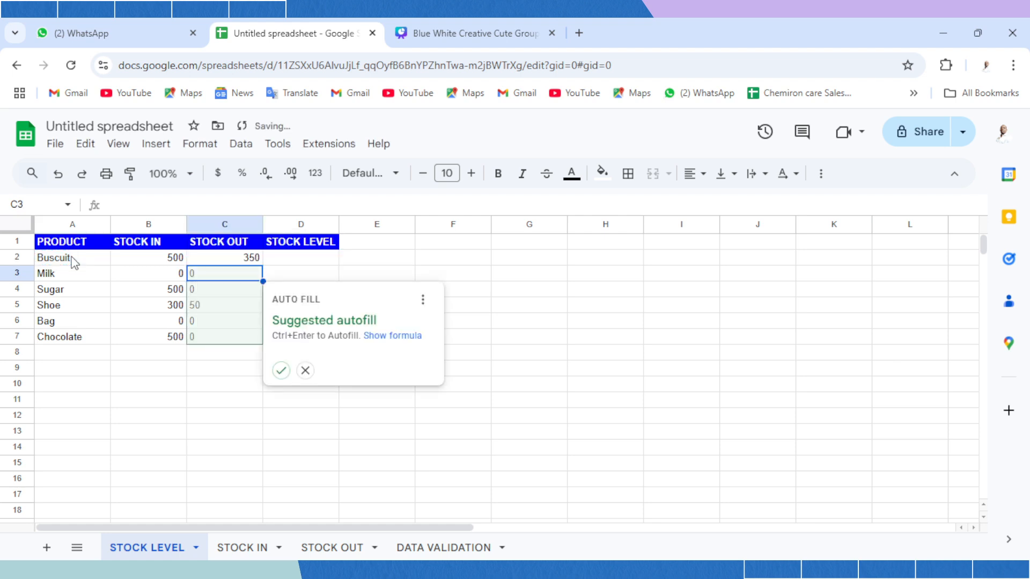
click(305, 371)
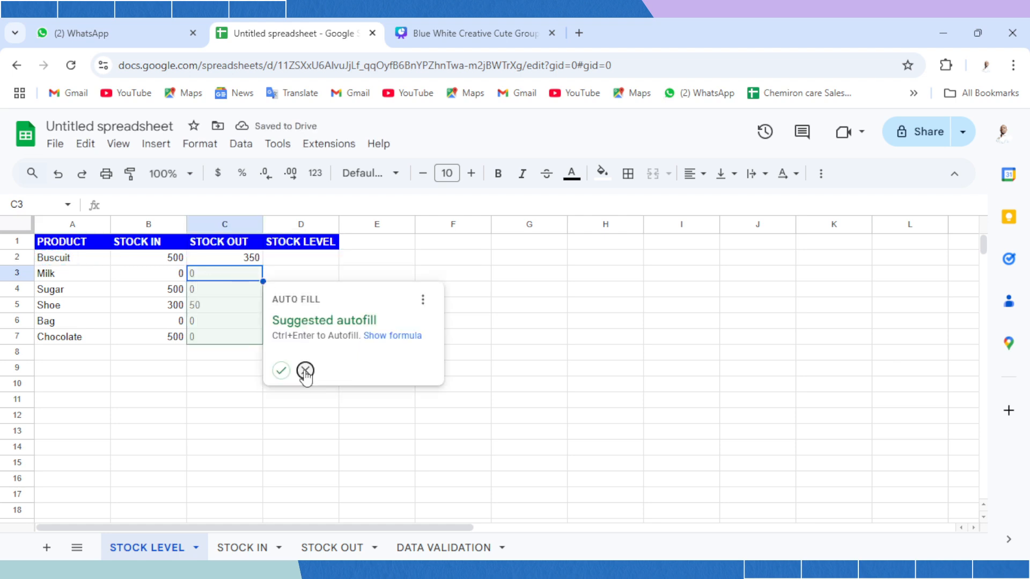
Anchor the range starts in cell C2's SUMIFS formula as $C$2 and $B$2, and fill the formula down to C7.
click(242, 257)
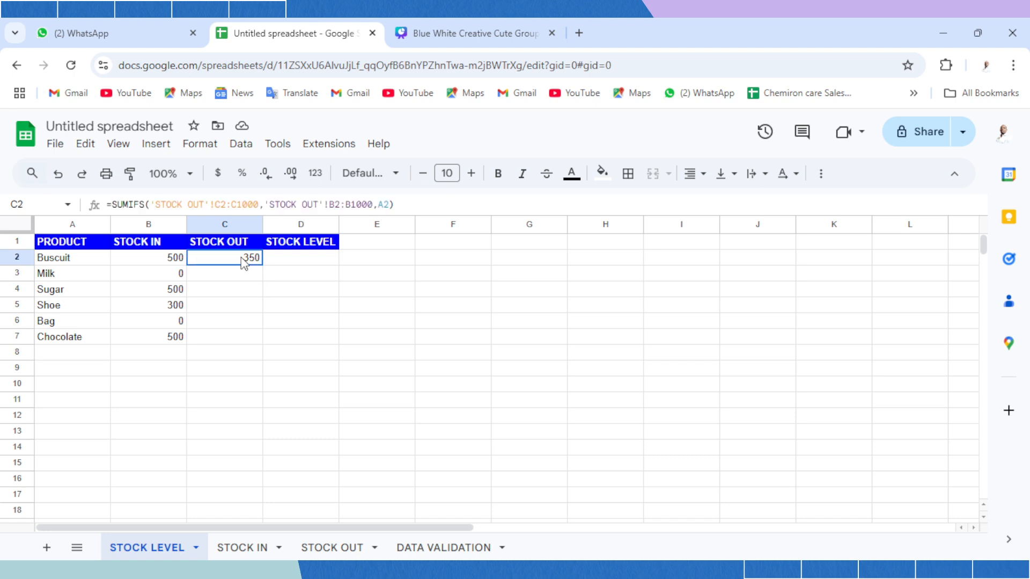
click(215, 205)
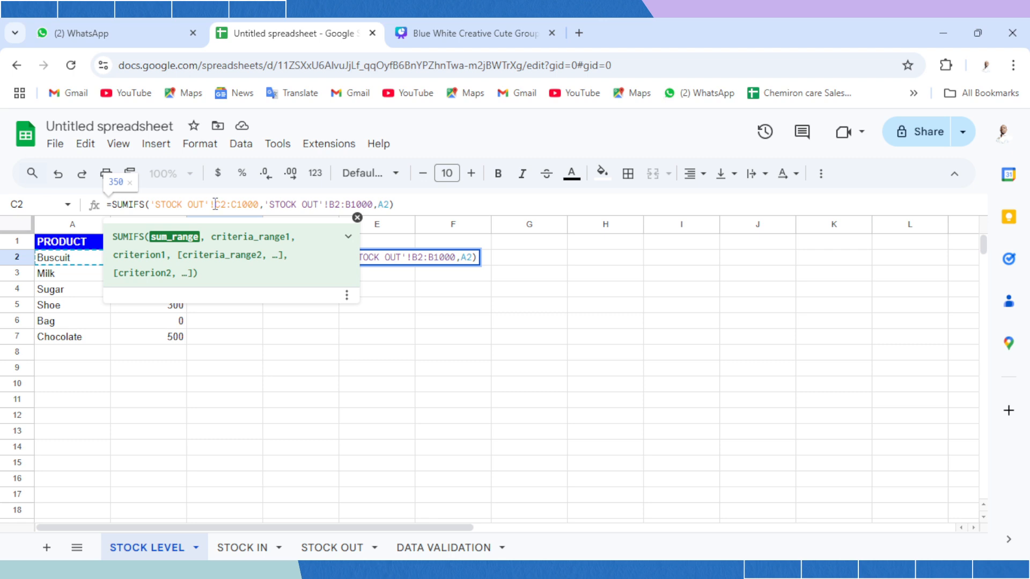
text($C)
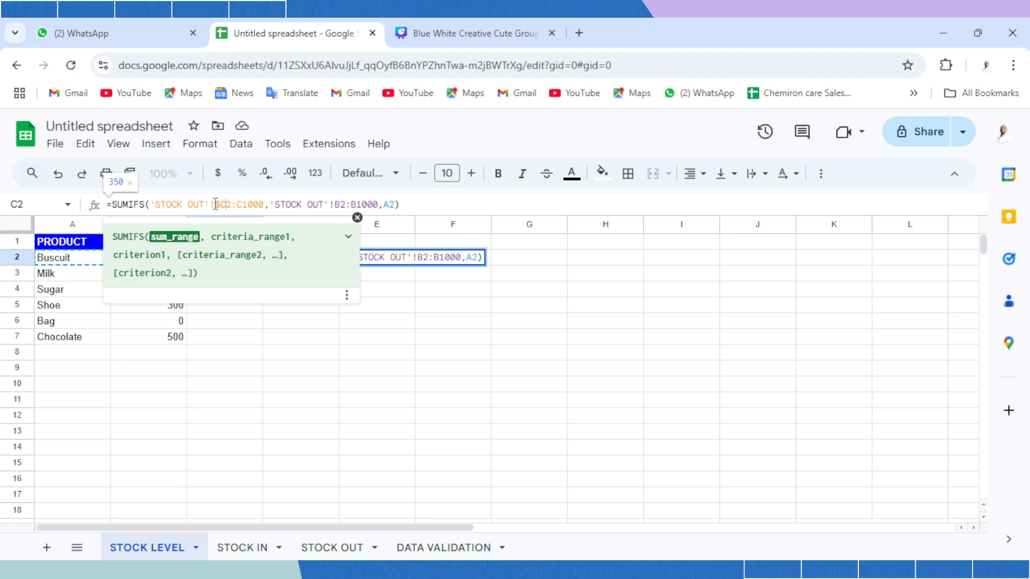
text($)
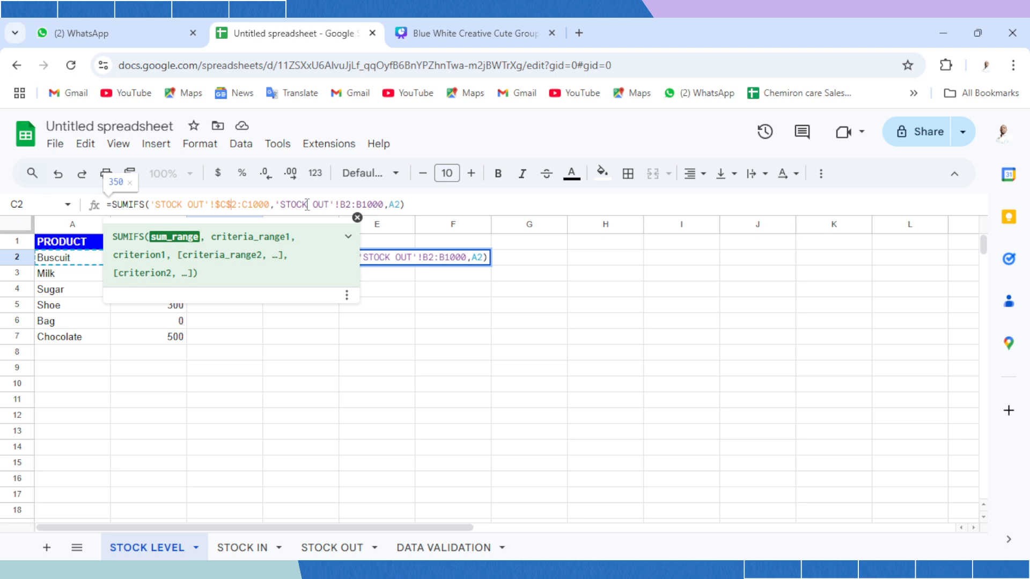
click(343, 205)
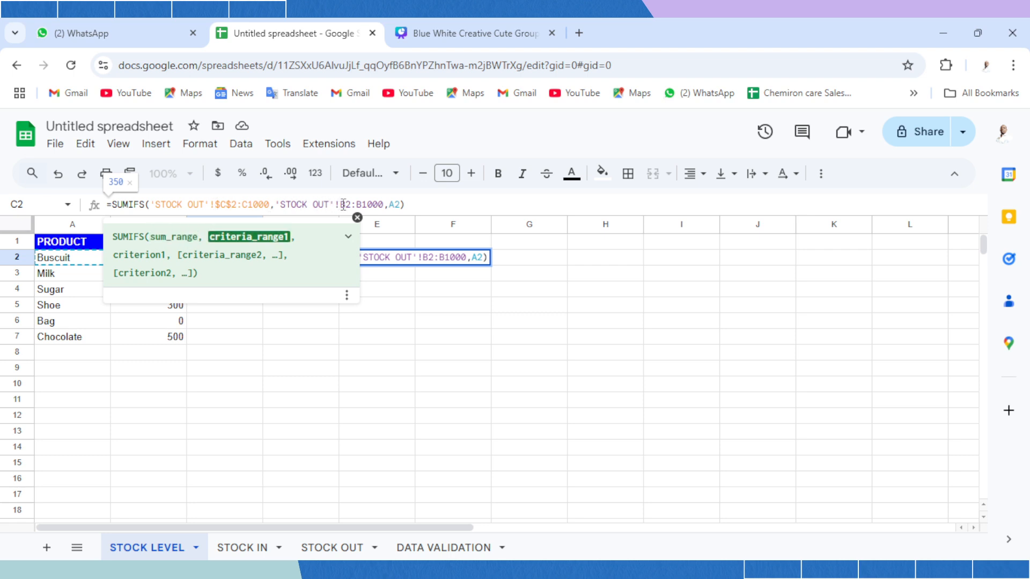
text($)
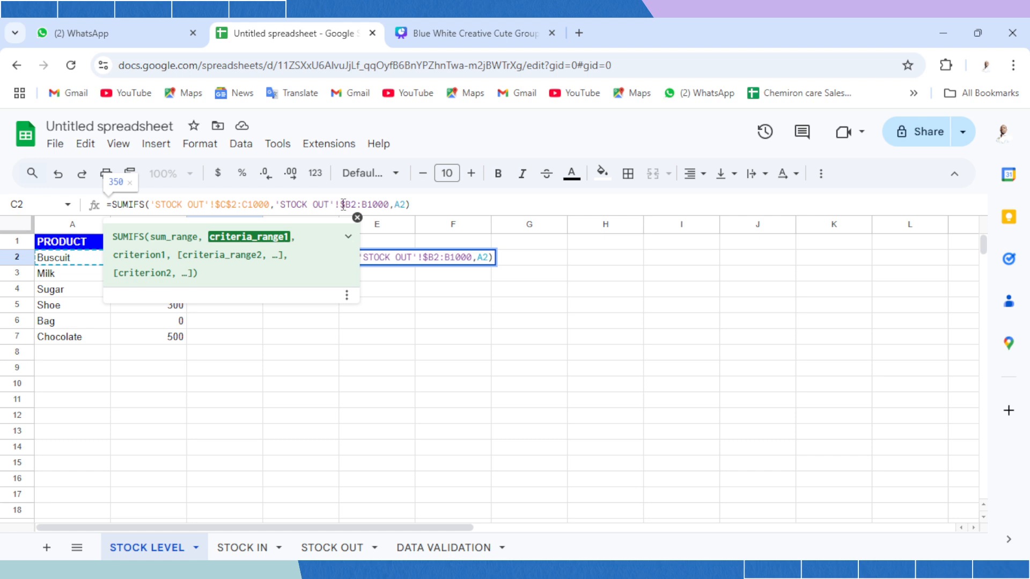
key(Right)
text($)
key(Return)
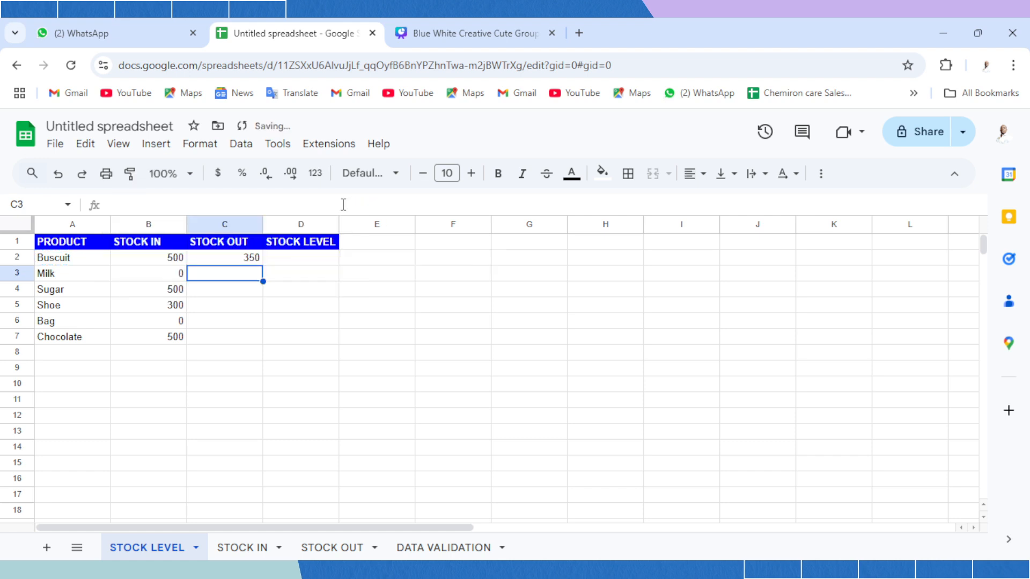
click(248, 259)
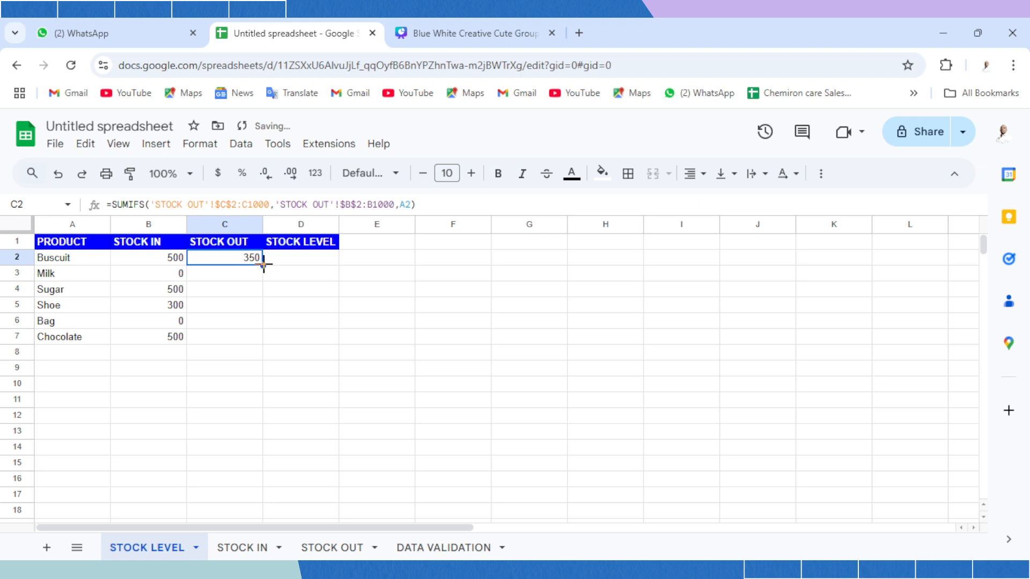
drag(264, 262, 264, 340)
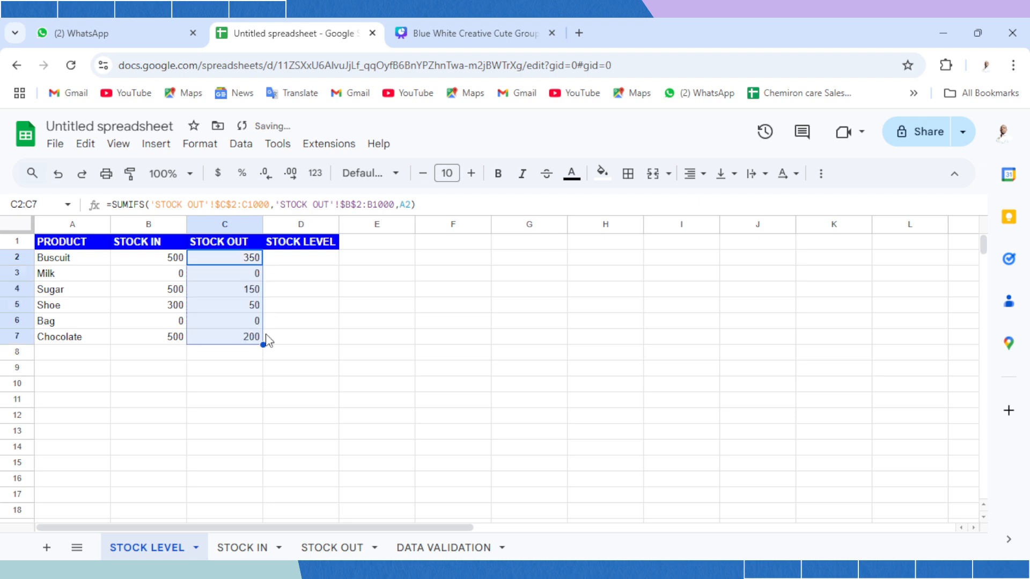
Calculate the remaining stock in STOCK LEVEL cell D2 with =B2-C2 and fill the formula down to D7.
click(307, 263)
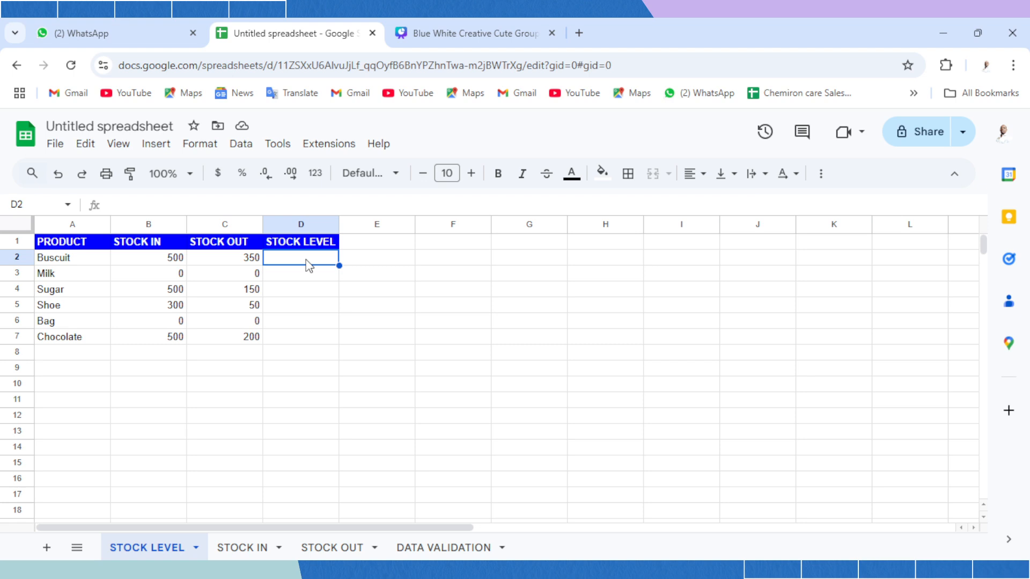
text(=)
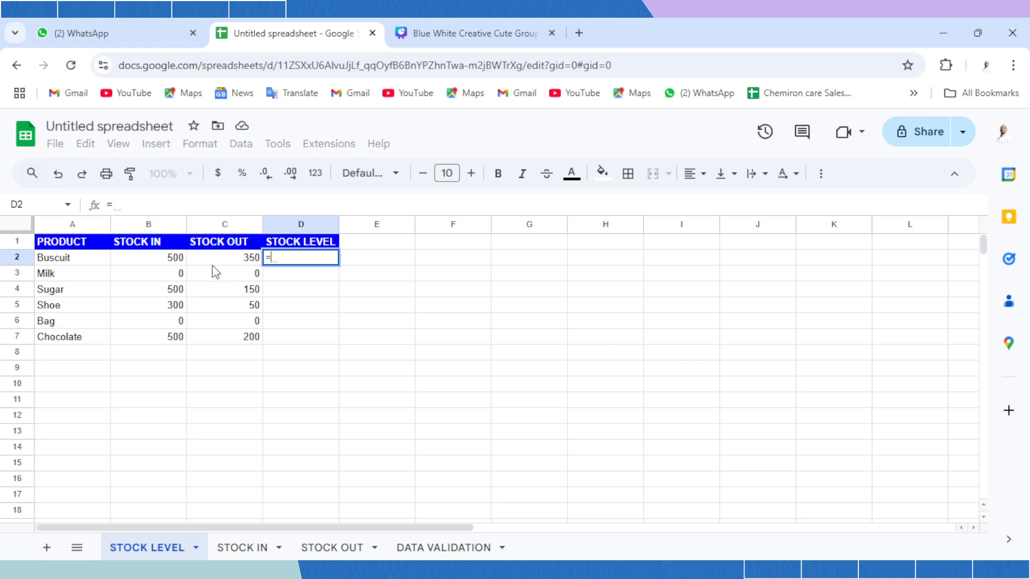
click(171, 259)
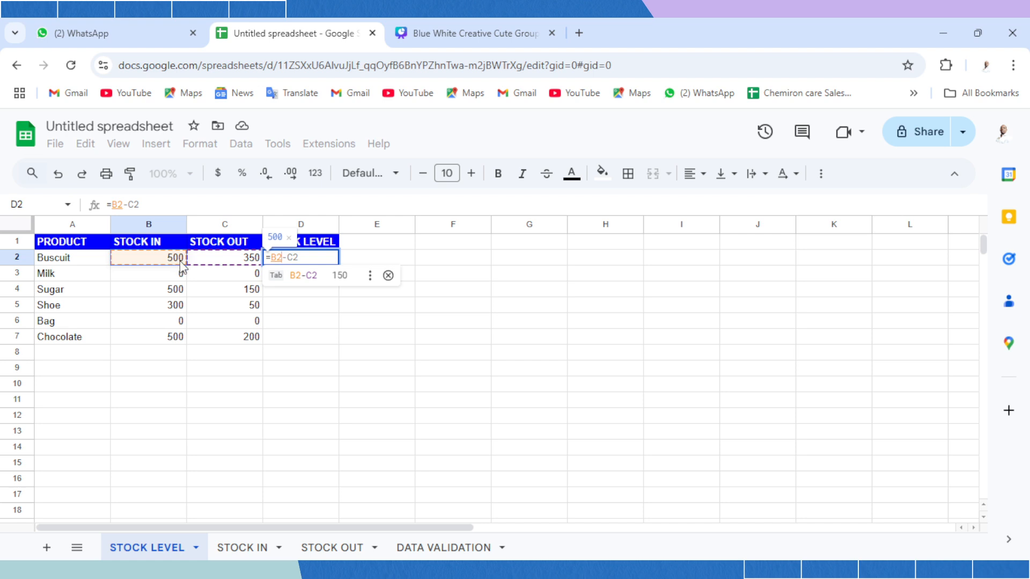
click(321, 279)
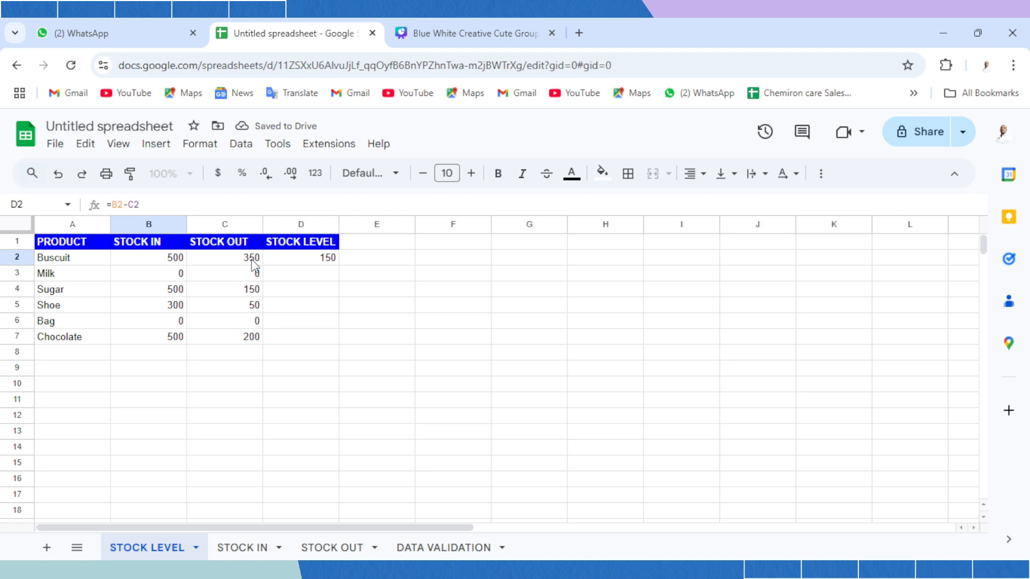
click(325, 266)
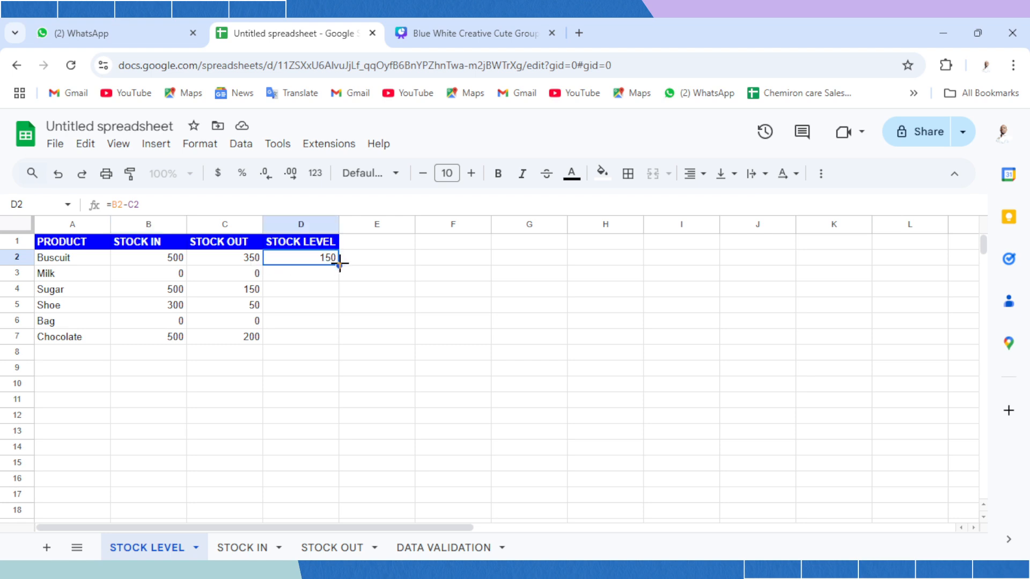
drag(339, 265, 341, 338)
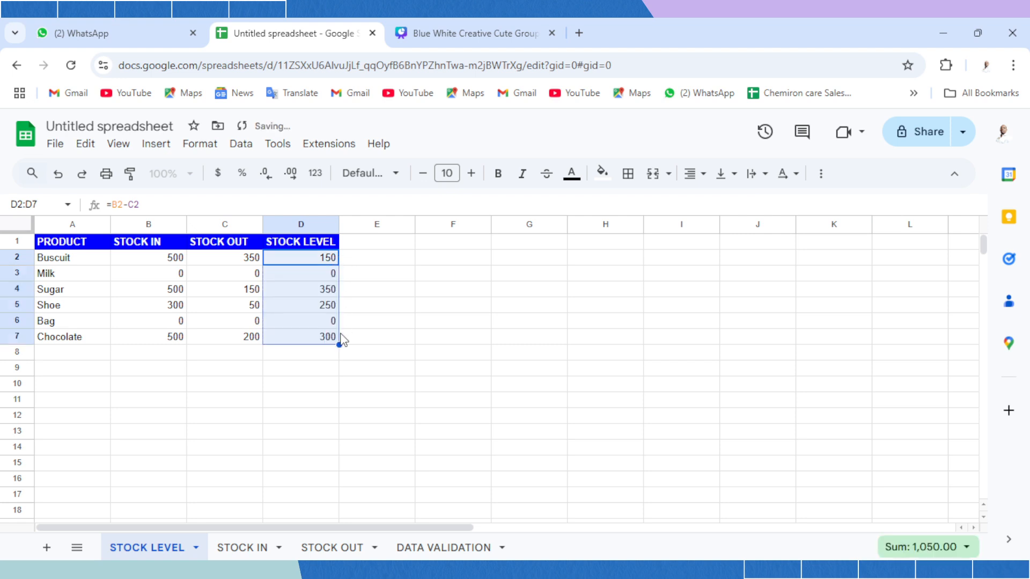
click(378, 339)
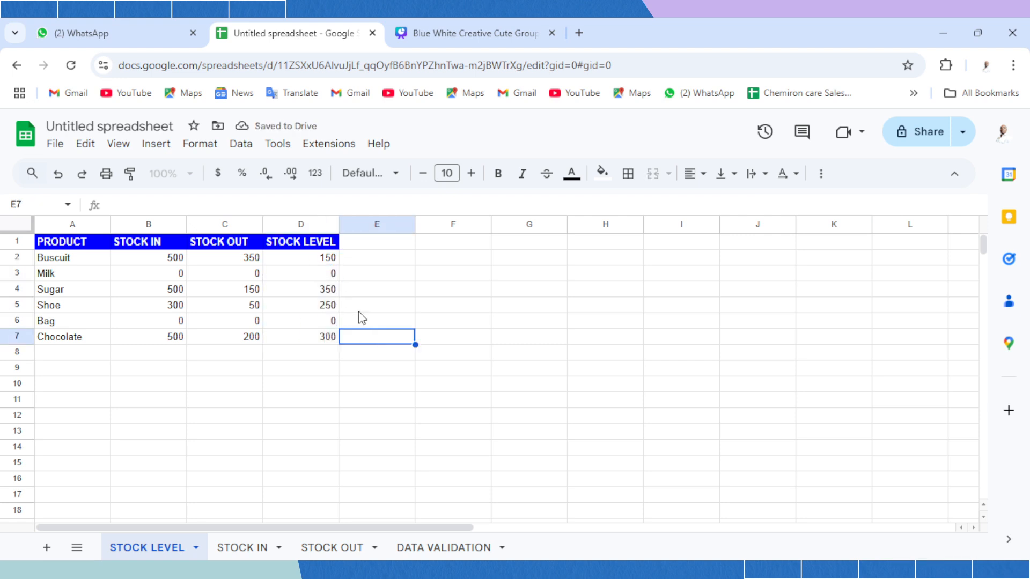
Review the STOCK IN, STOCK OUT and STOCK LEVEL cells for Buscuit and Milk, and the stock level for Bag.
click(172, 262)
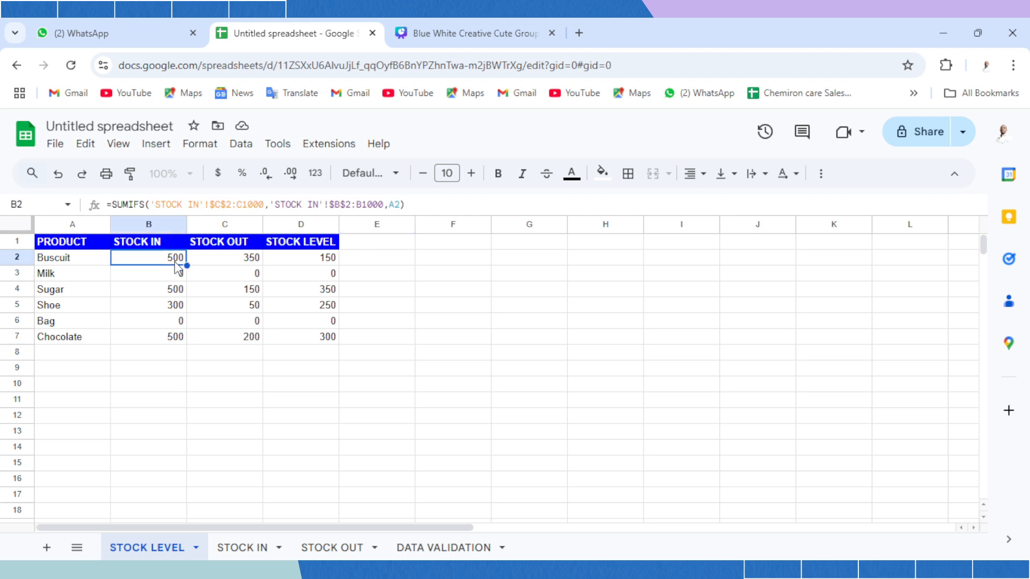
click(231, 265)
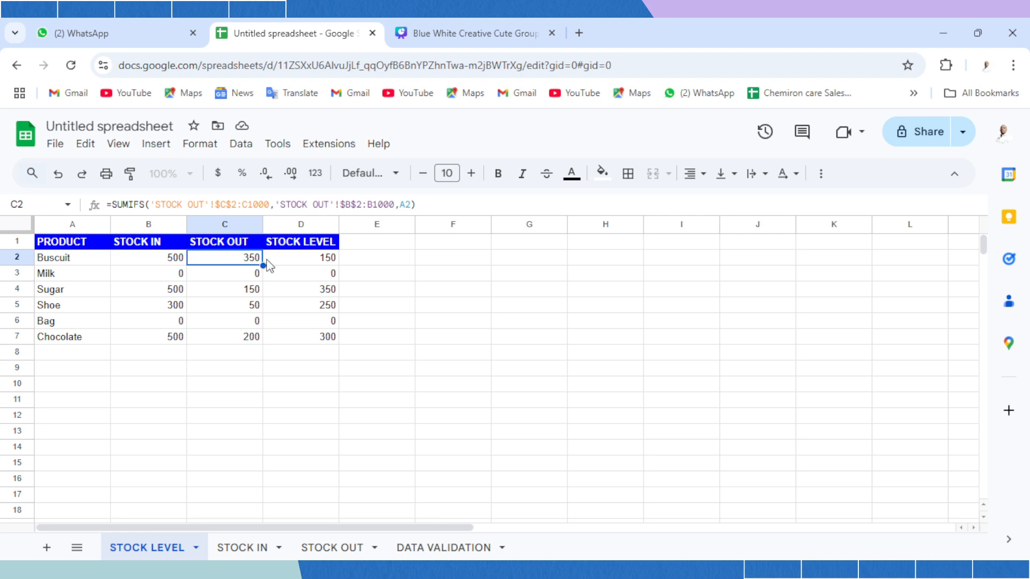
click(307, 263)
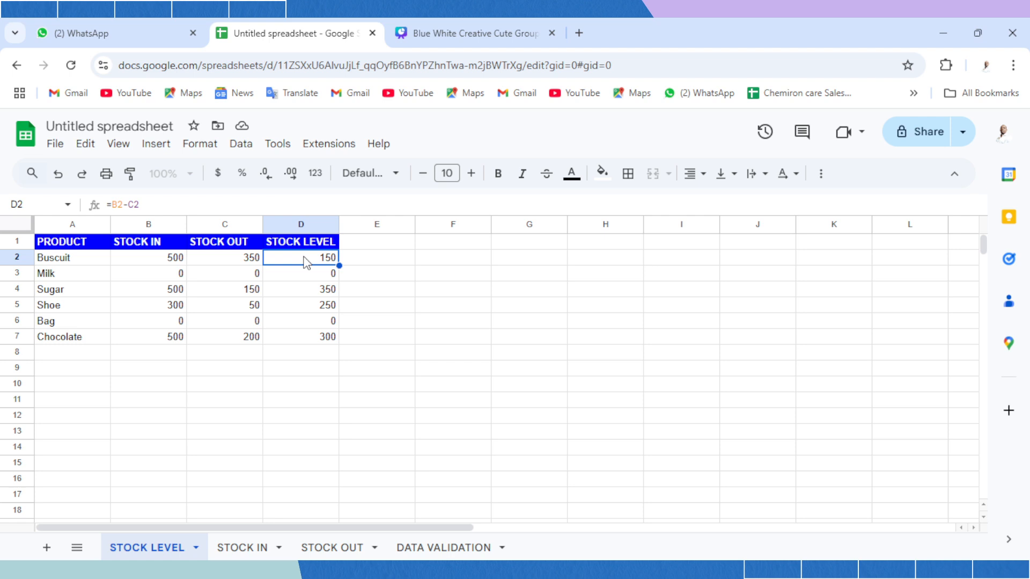
click(144, 276)
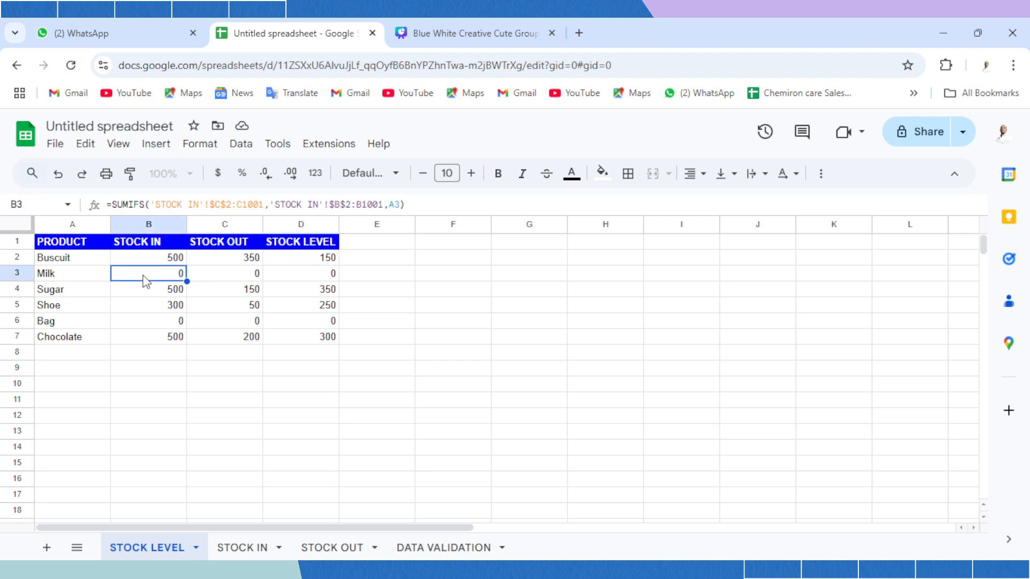
click(235, 281)
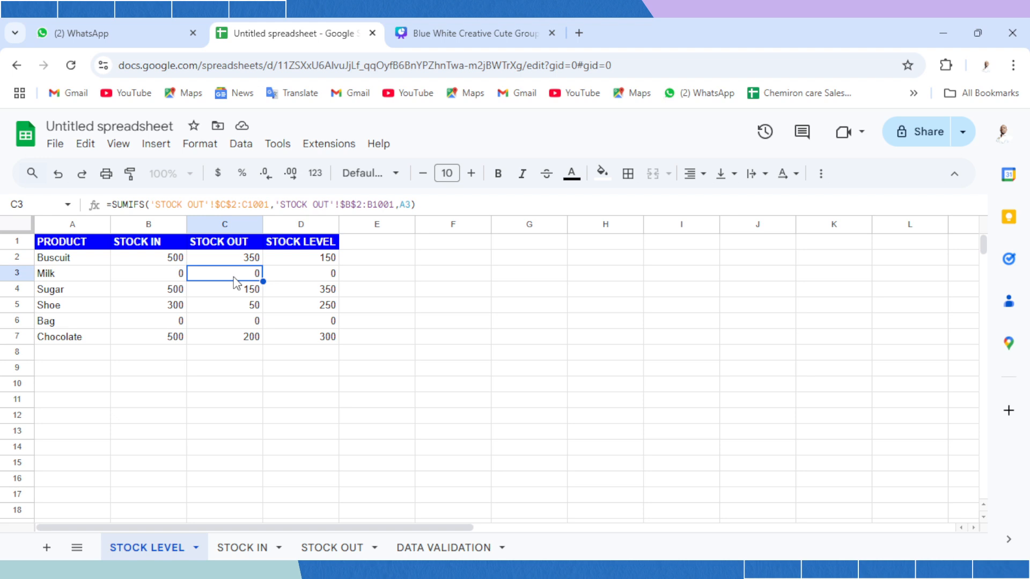
click(335, 280)
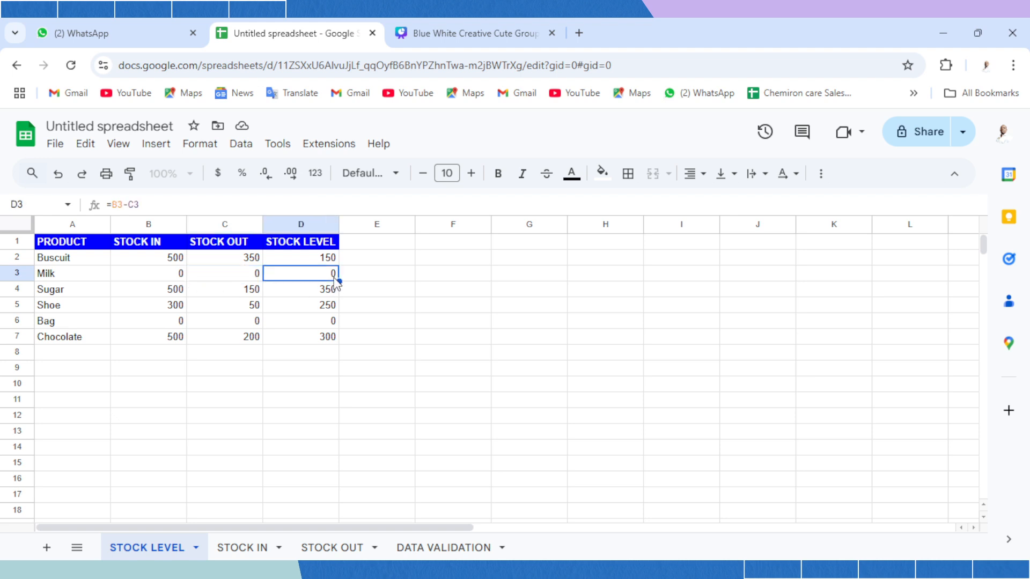
click(338, 325)
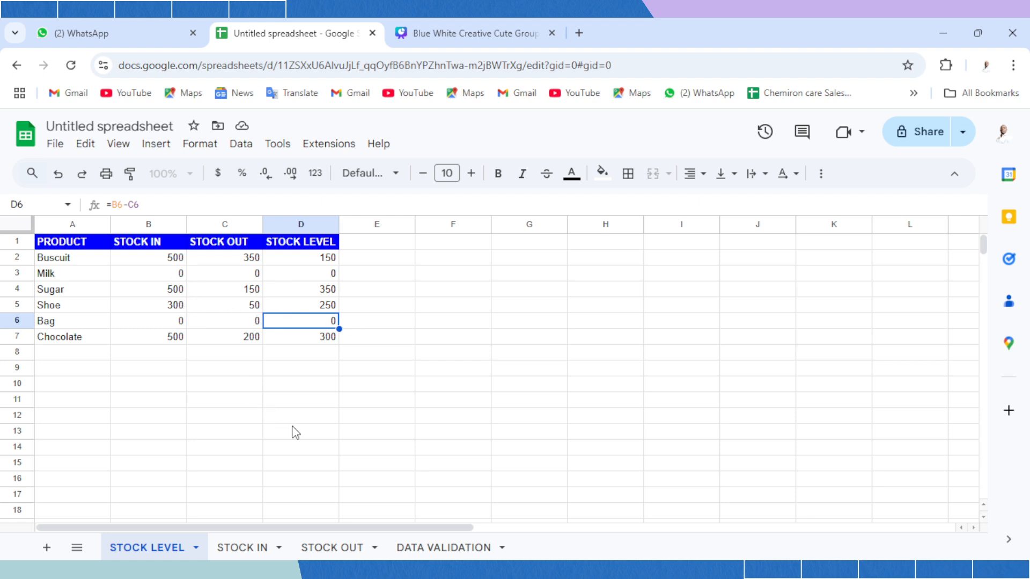
Enter the date 12/02/2024 in STOCK IN cell A6 by copying down the date from the row above.
click(246, 546)
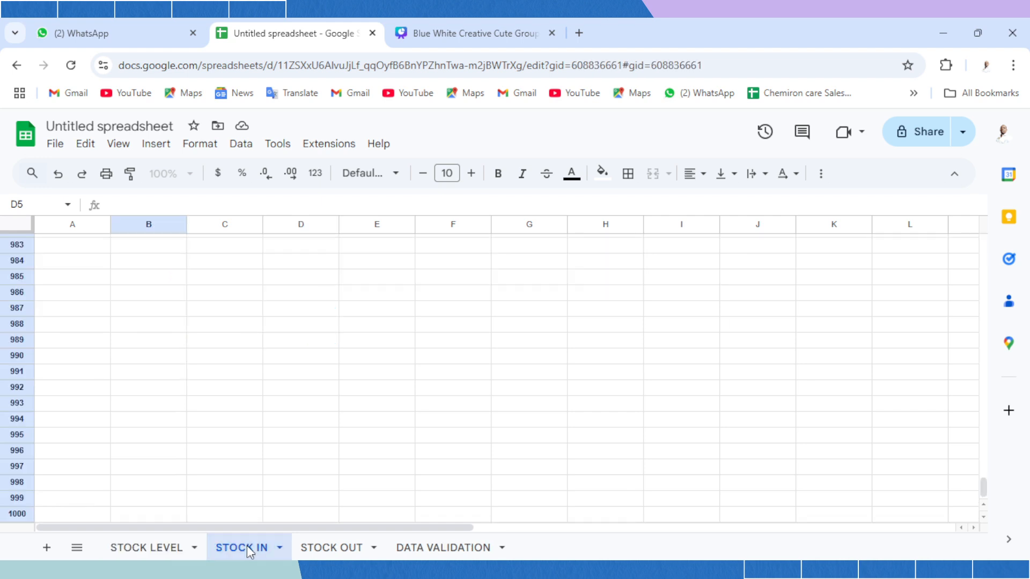
click(204, 438)
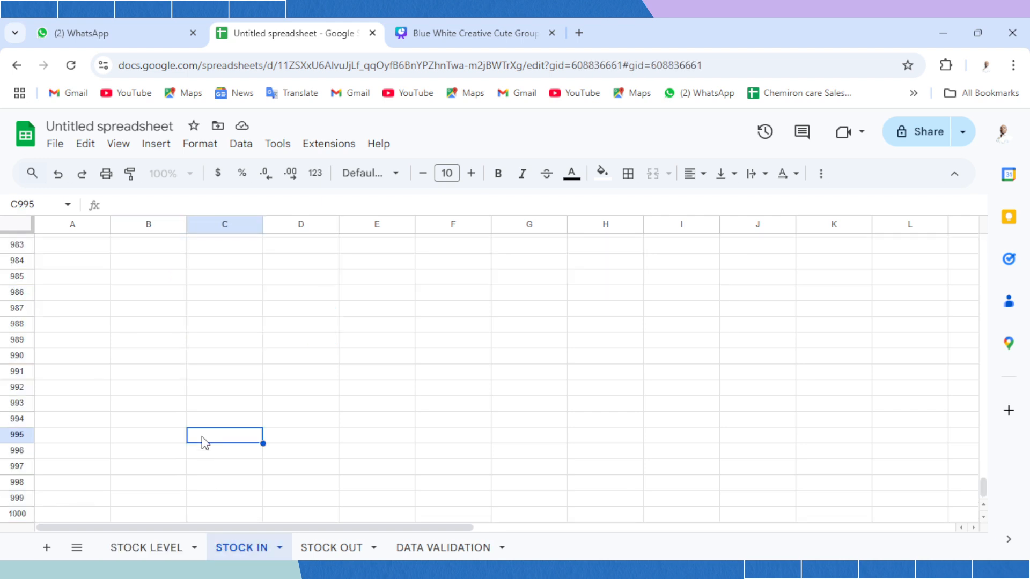
key(ctrl+Up)
key(ctrl+Up)
key(Down)
key(Down)
key(Down)
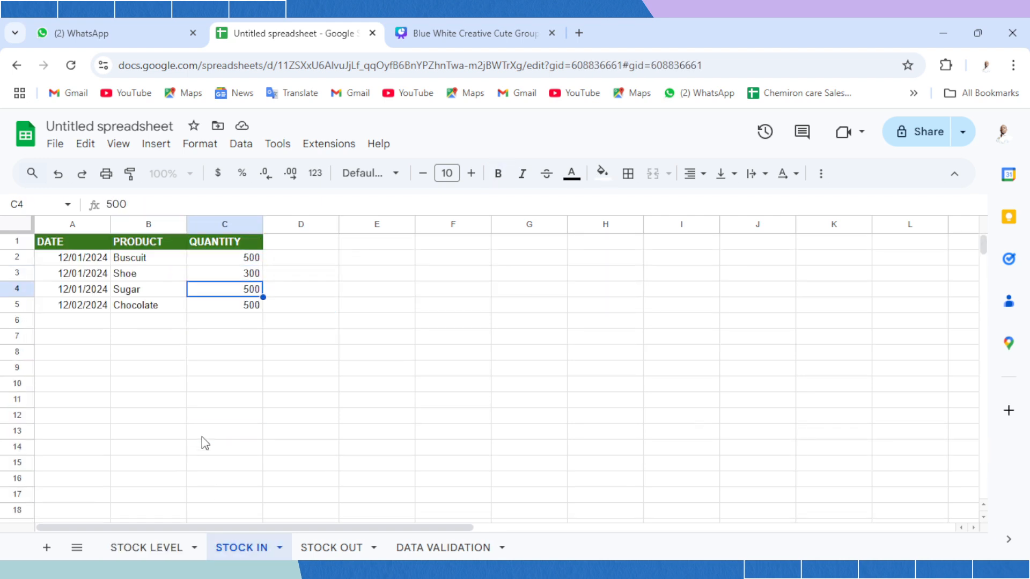
key(Down)
key(Down)
key(Left)
key(Left)
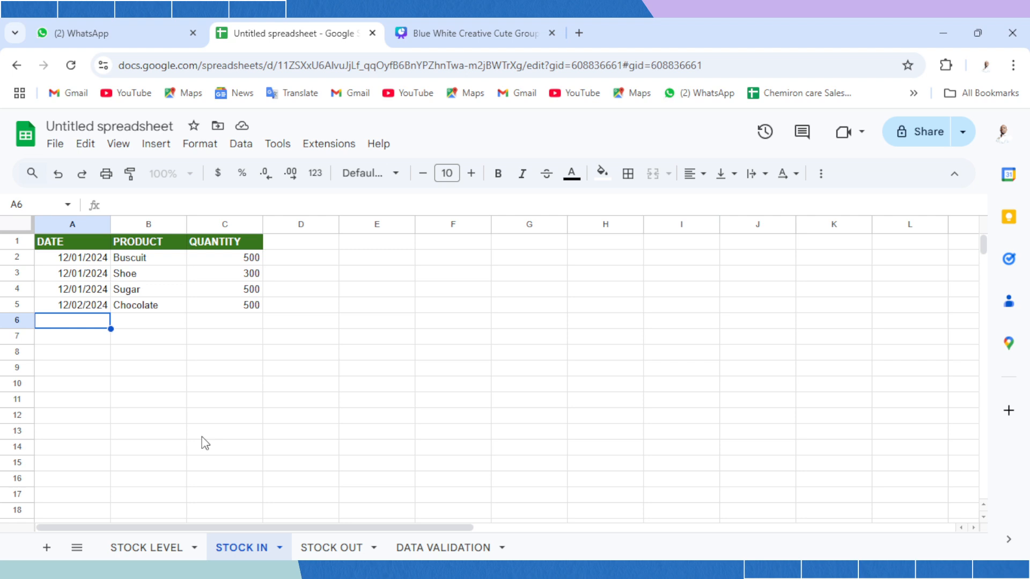
key(ctrl+d)
Complete row 6 of STOCK IN with the product Milk and a quantity of 500.
key(Right)
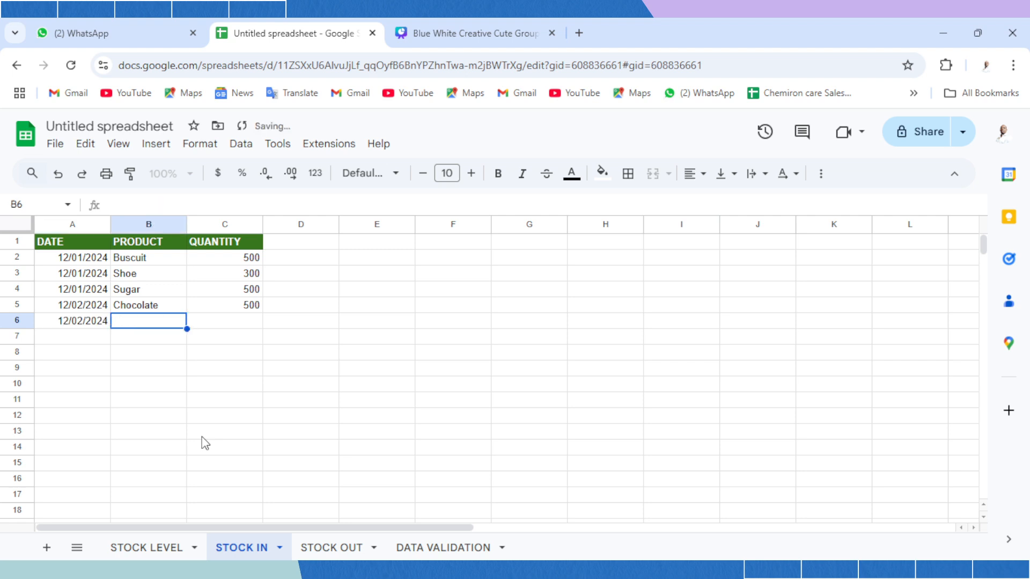
click(138, 322)
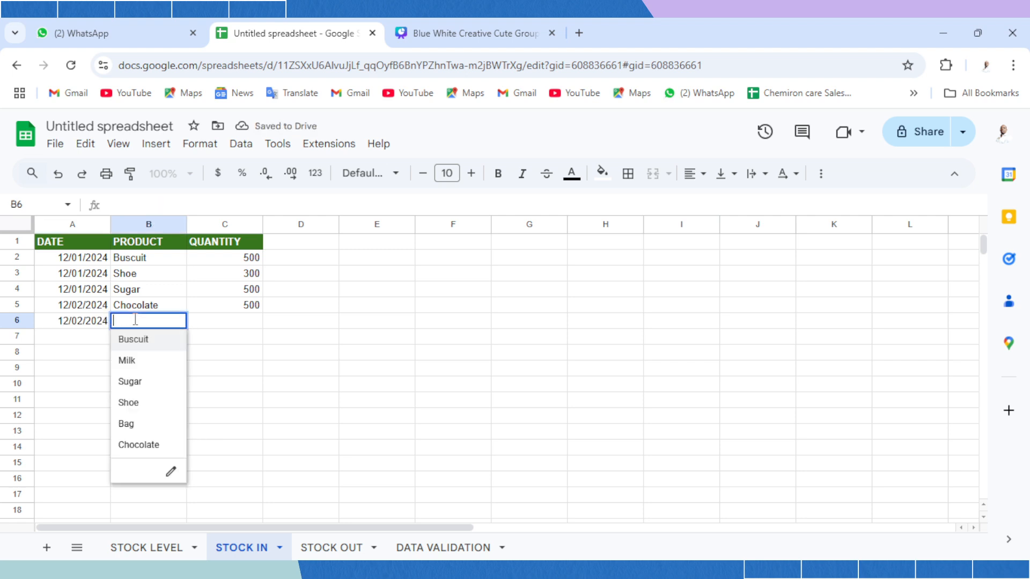
click(138, 362)
key(Right)
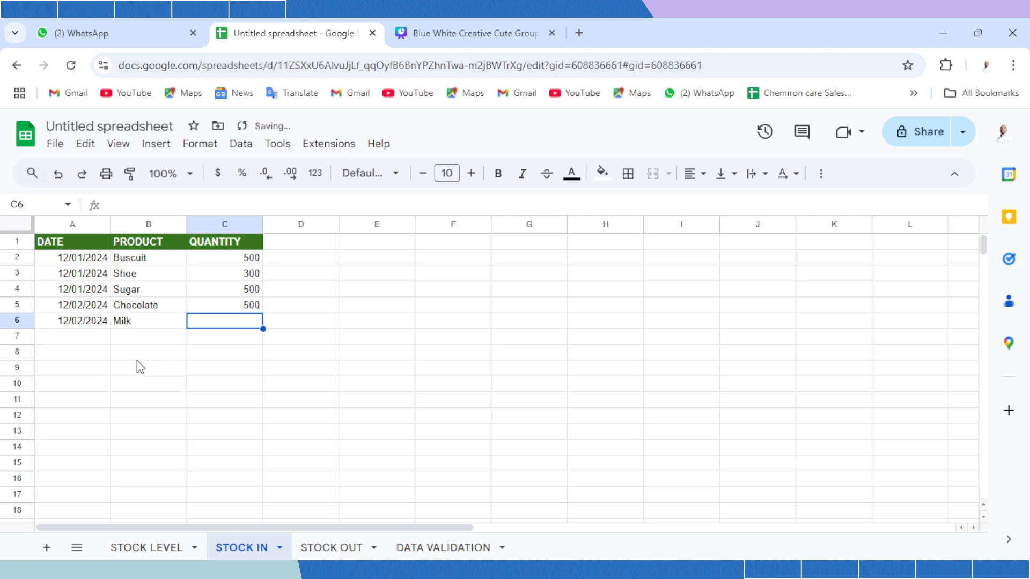
text(500)
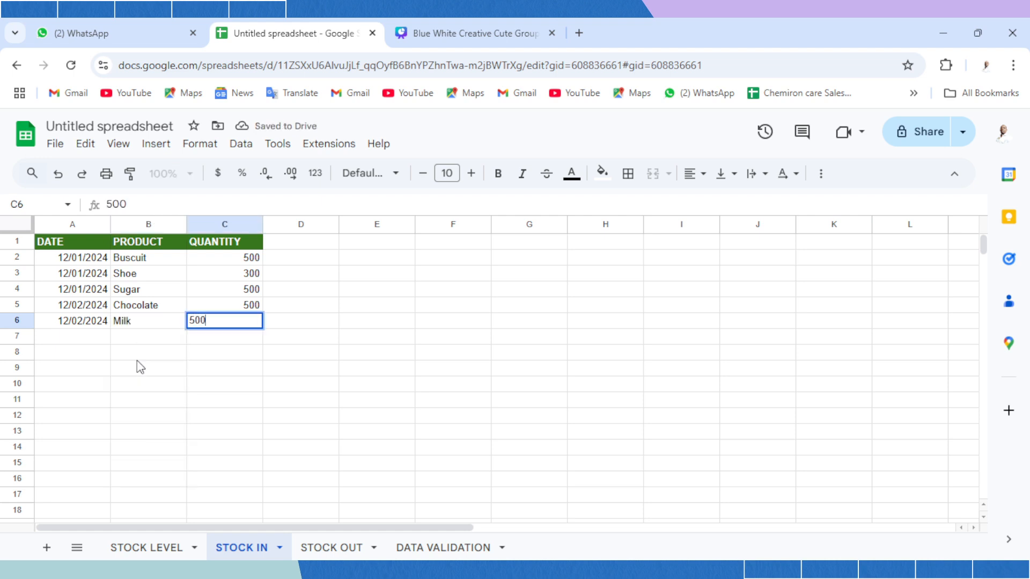
key(Return)
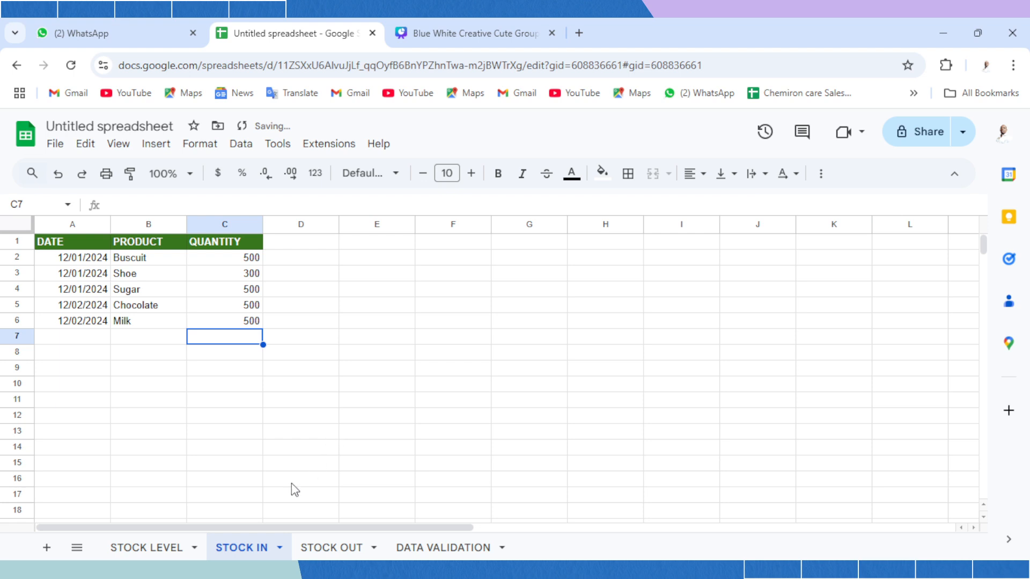
Check Milk's stock level and STOCK OUT total on the STOCK LEVEL sheet.
click(156, 544)
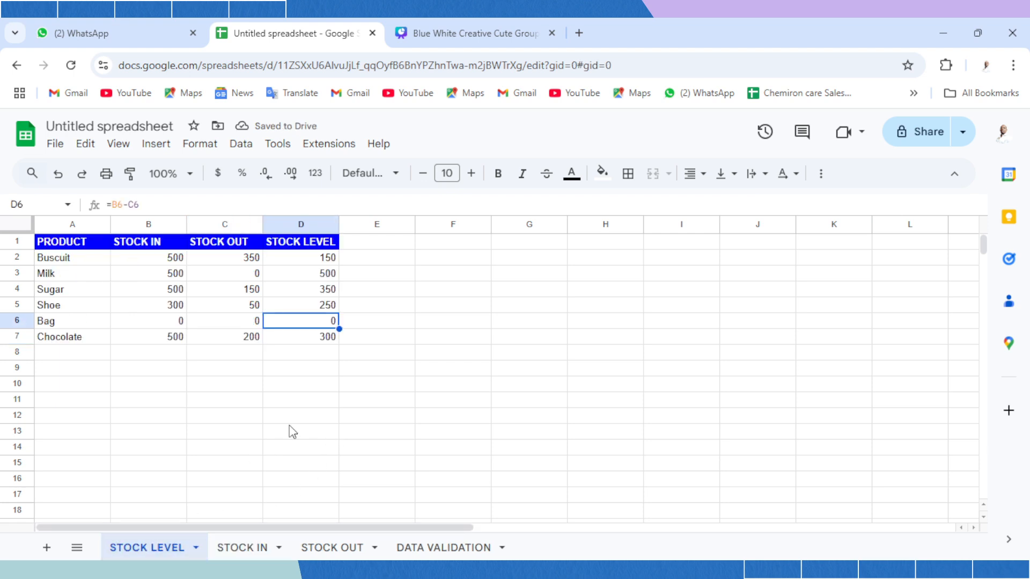
click(327, 273)
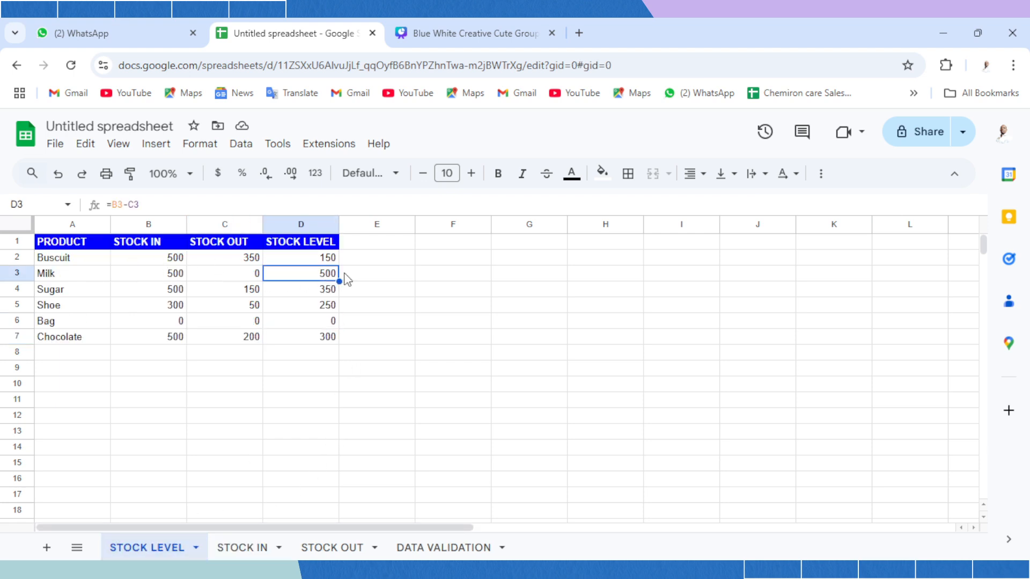
click(243, 277)
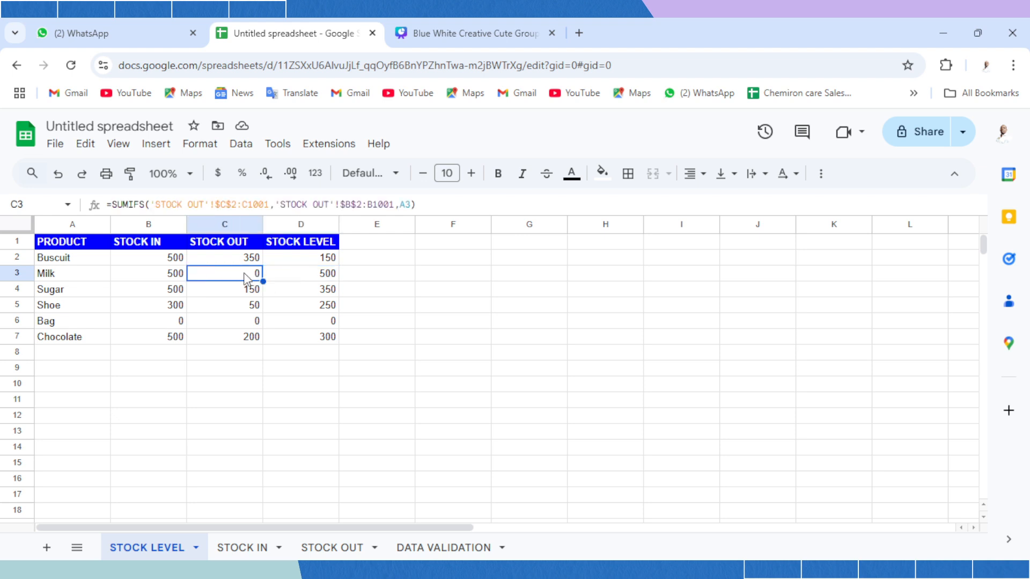
click(354, 278)
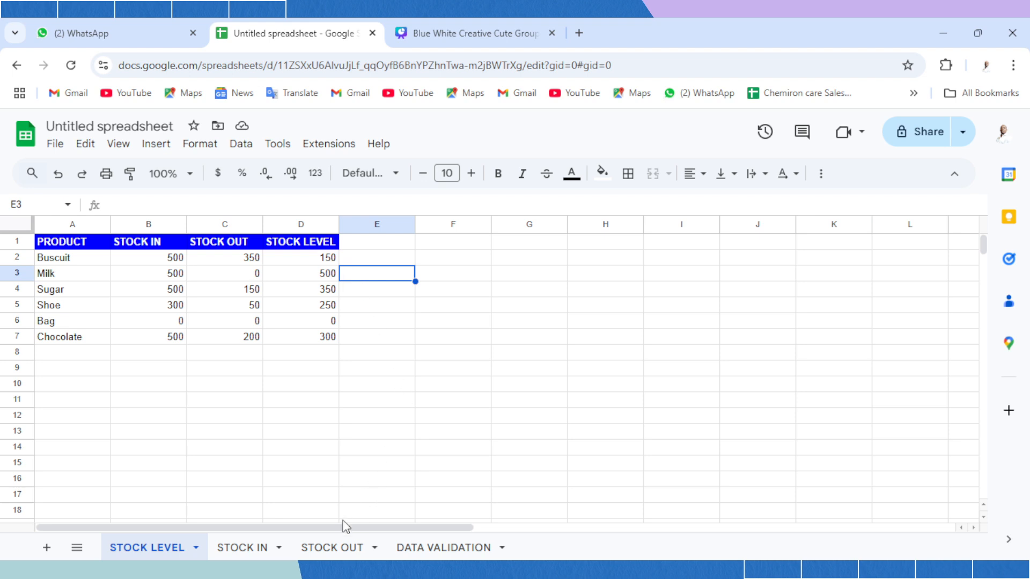
Enter the date 12/03/2024 in STOCK OUT cell A7 by copying down the date from the row above.
click(331, 549)
click(238, 422)
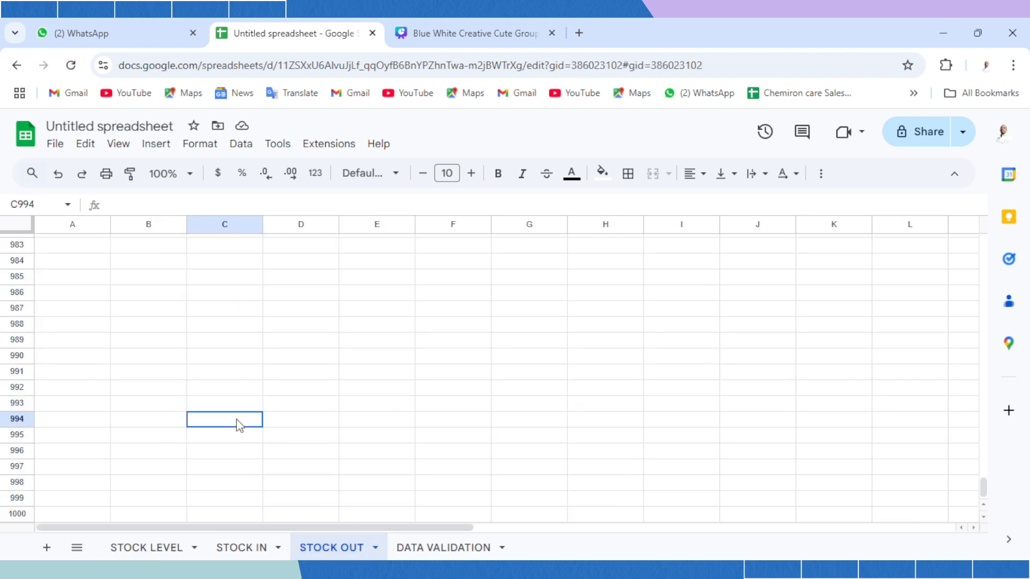
key(ctrl+Up)
key(ctrl+Up)
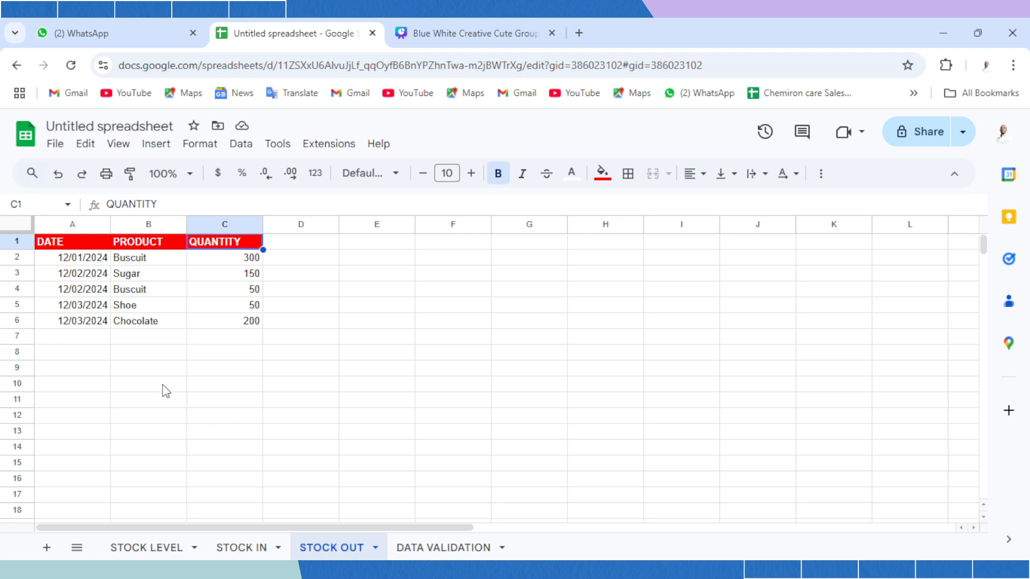
click(81, 338)
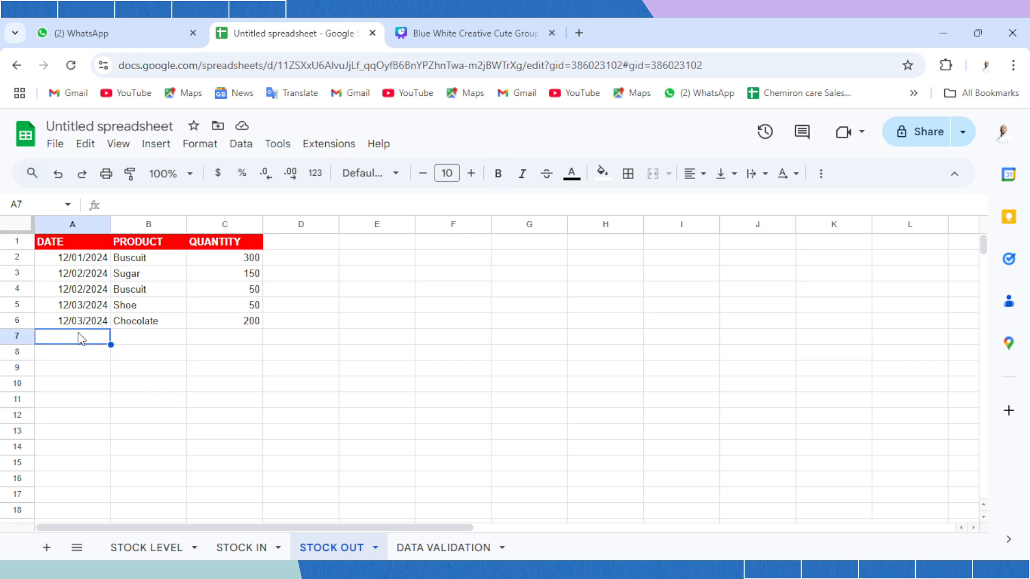
key(ctrl+d)
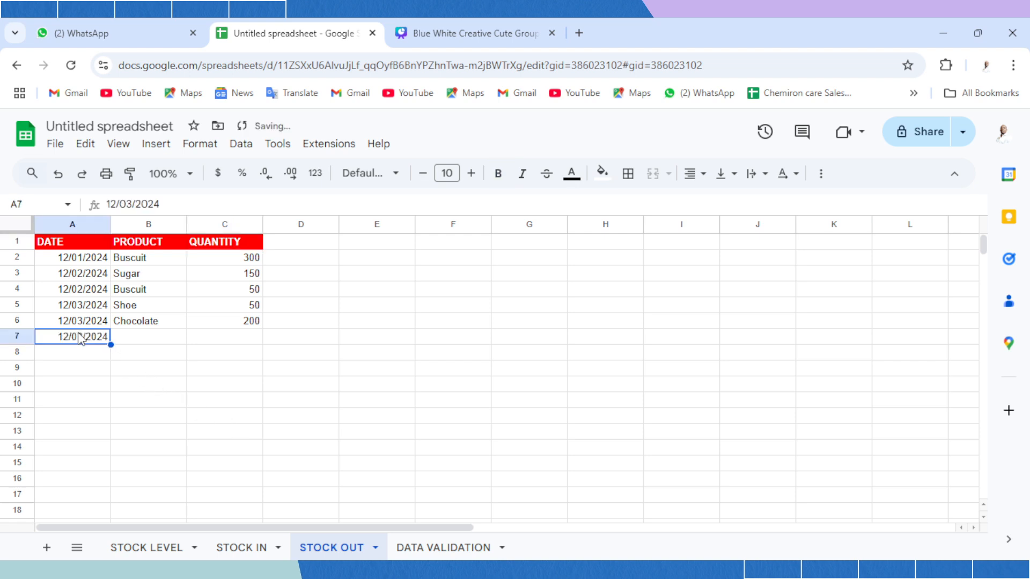
Complete row 7 of STOCK OUT with the product Milk and a quantity of 400.
key(Tab)
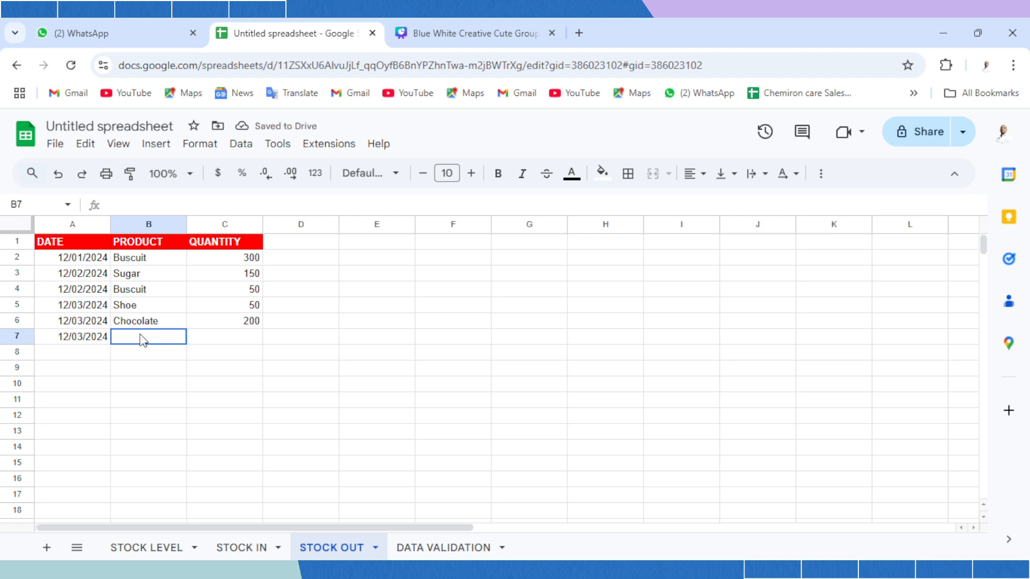
double_click(141, 335)
click(142, 377)
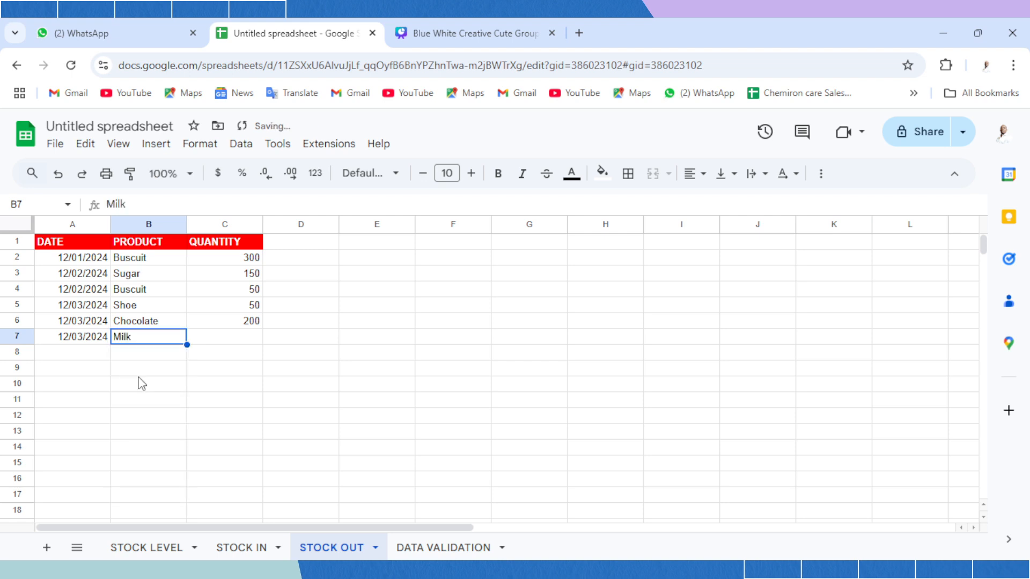
click(233, 340)
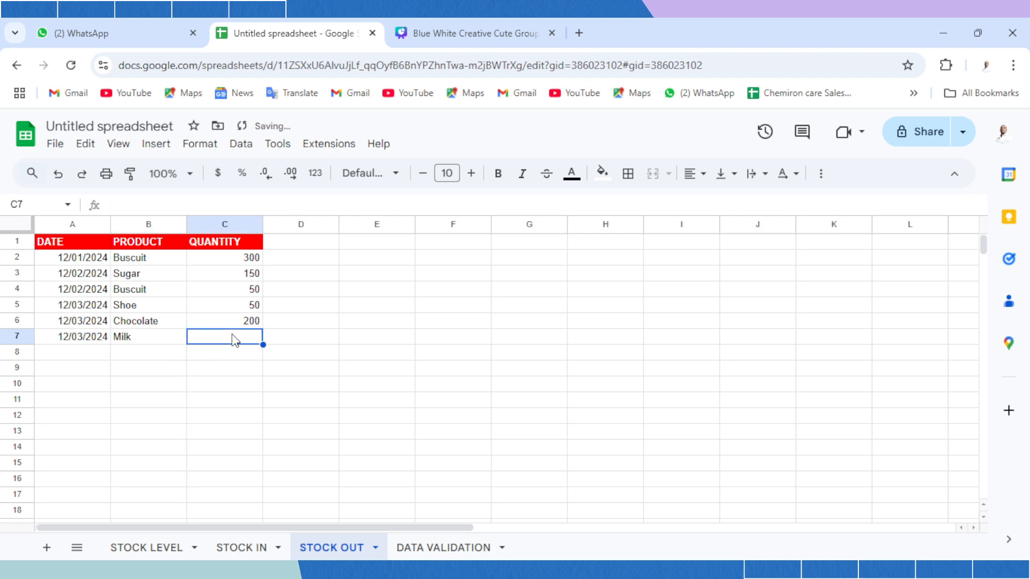
text(400)
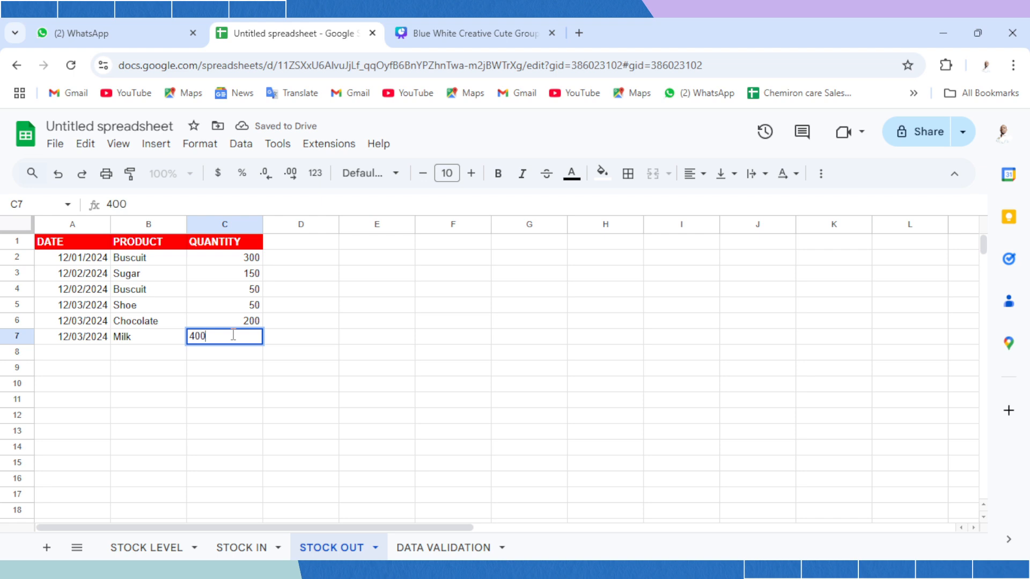
key(Return)
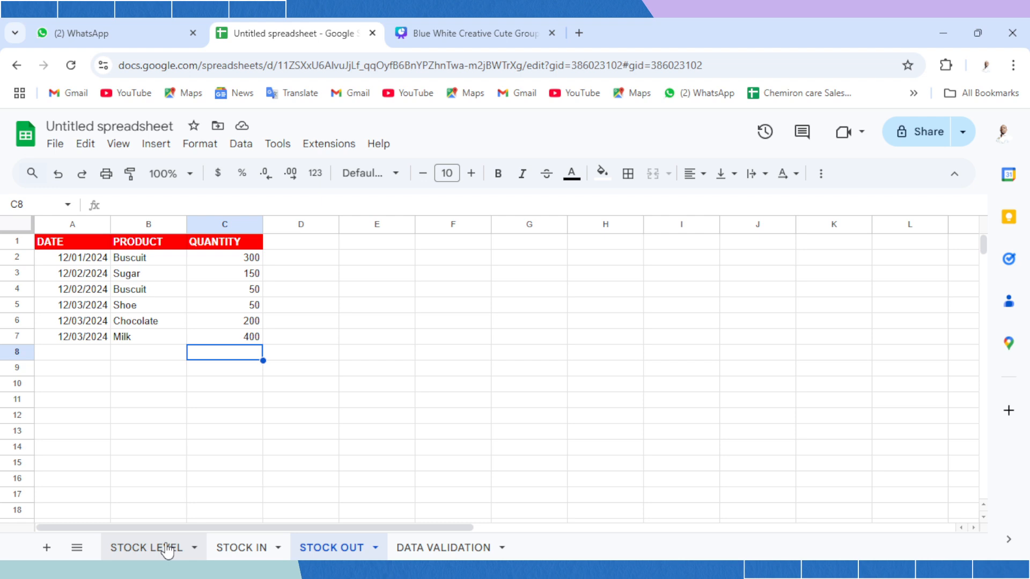
Check Milk's STOCK IN, STOCK OUT and STOCK LEVEL values on the STOCK LEVEL sheet.
click(168, 548)
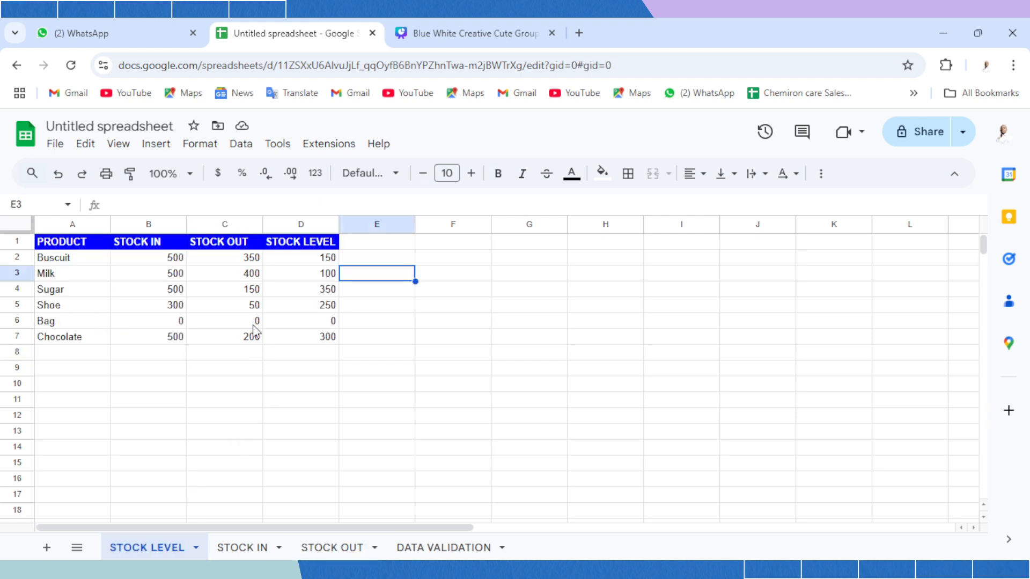
click(75, 275)
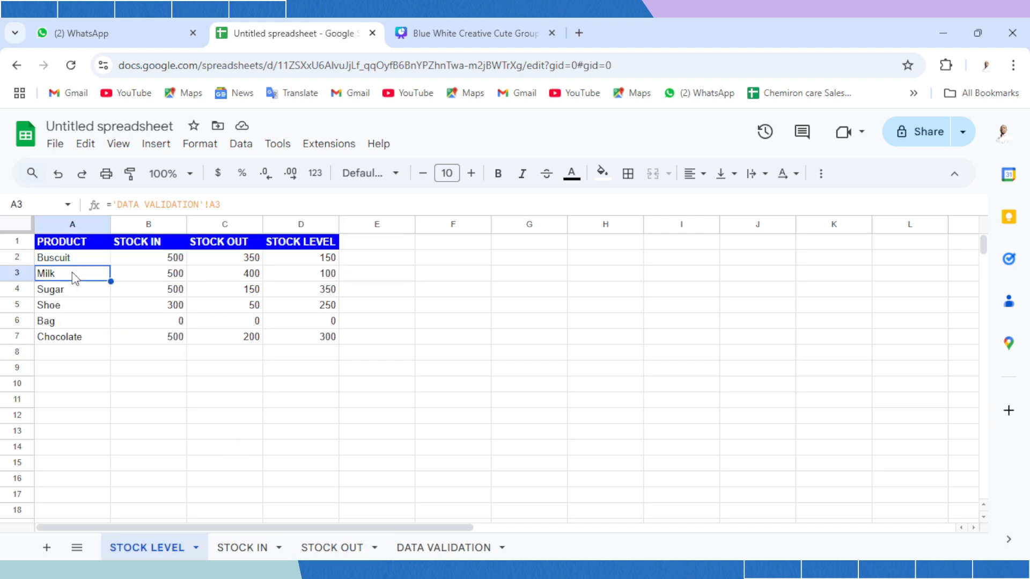
key(Right)
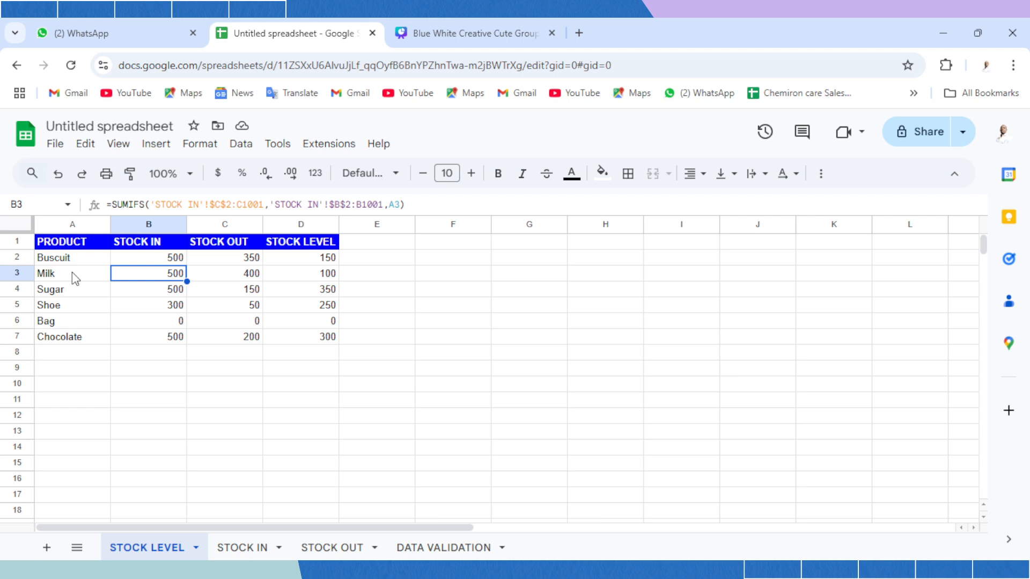
key(Right)
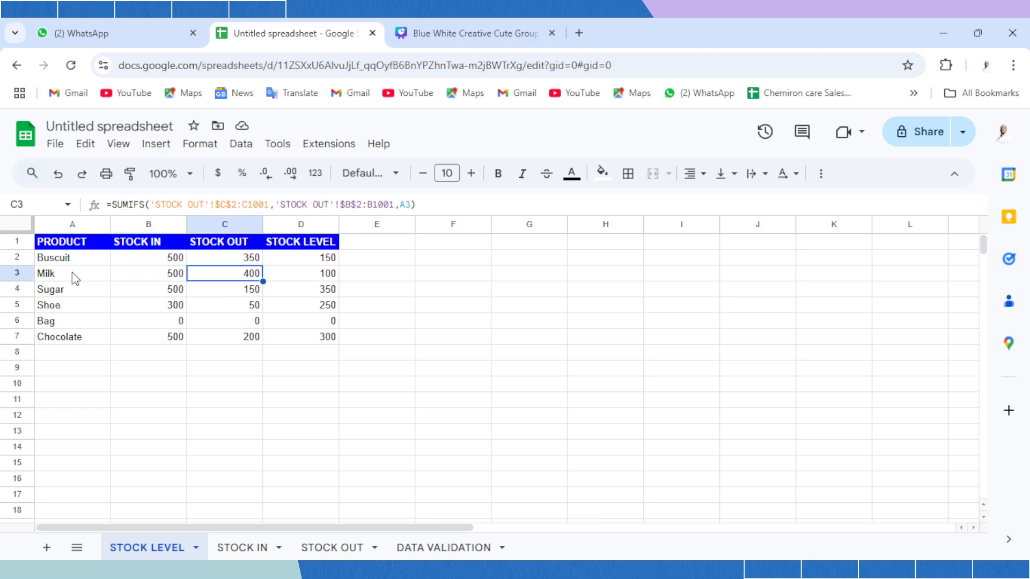
key(Right)
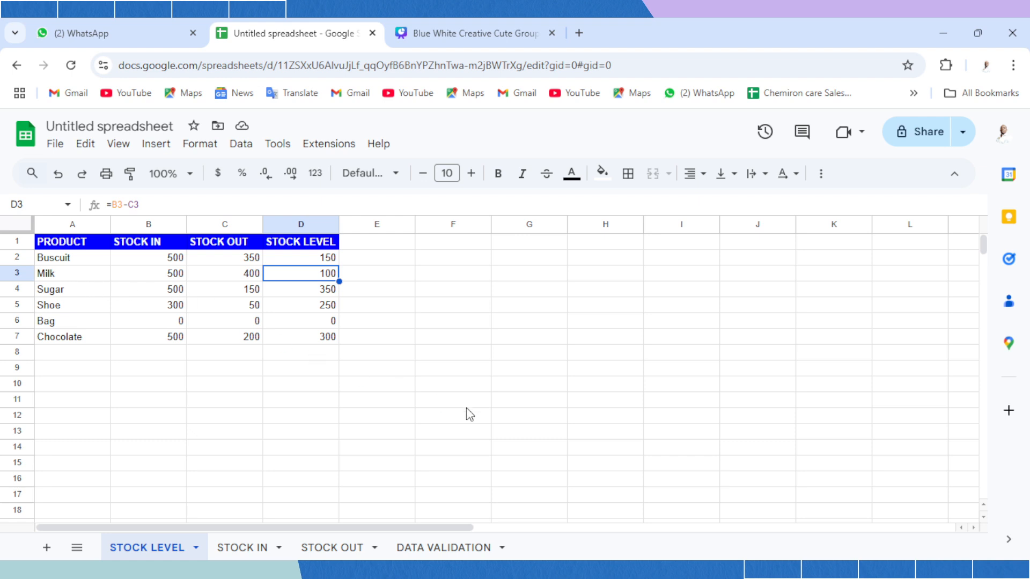
Add a STOCK IN entry in row 7 dated 12/02/2024 for 200 Milk, and view its effect on the STOCK LEVEL sheet.
click(243, 548)
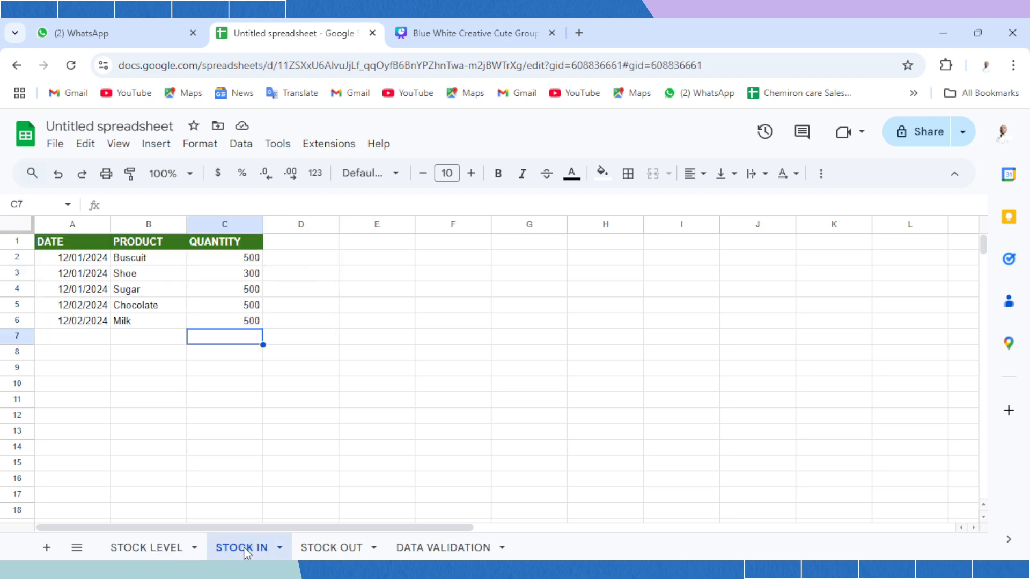
click(84, 342)
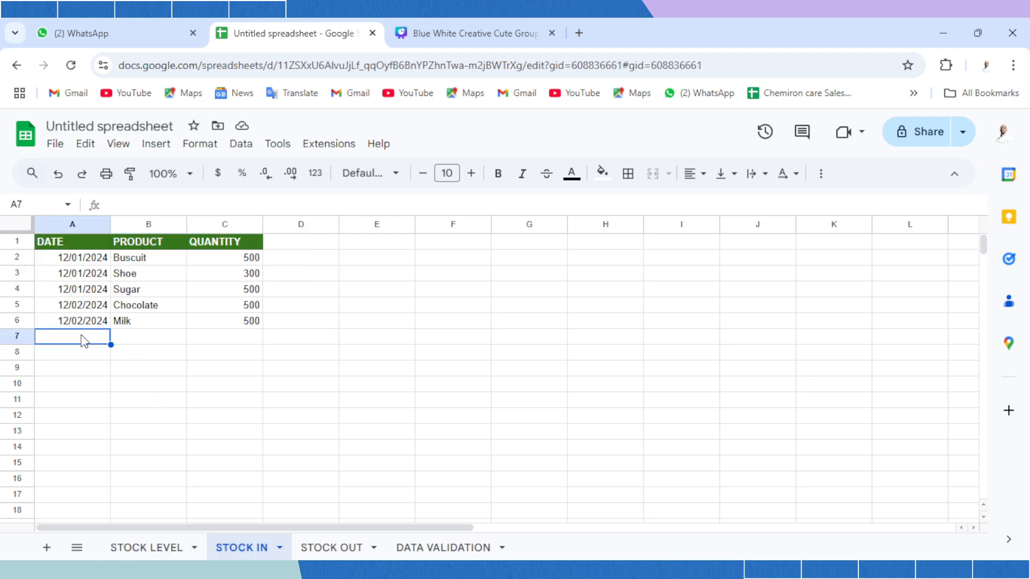
text(12/02/2024)
key(Tab)
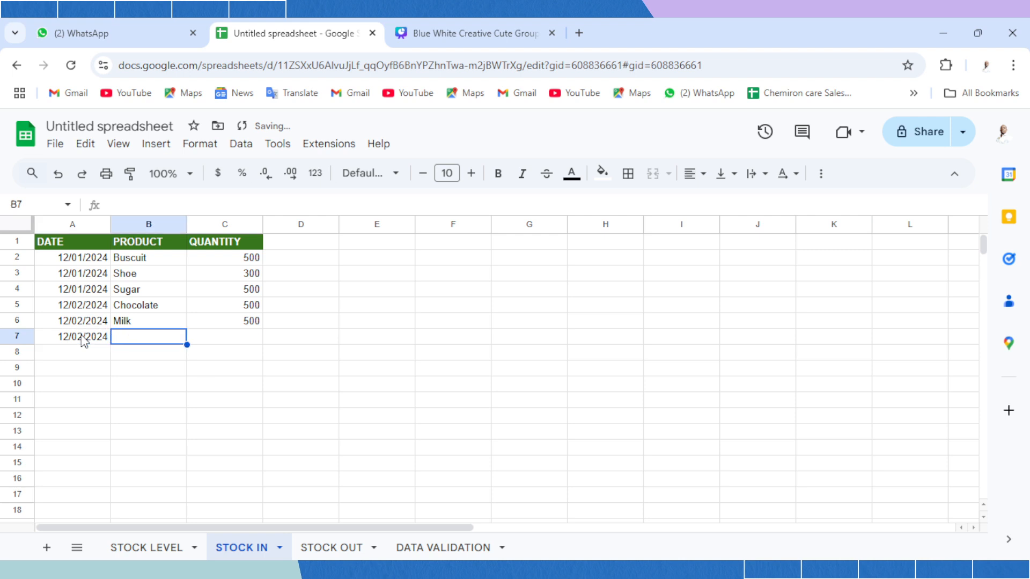
click(139, 343)
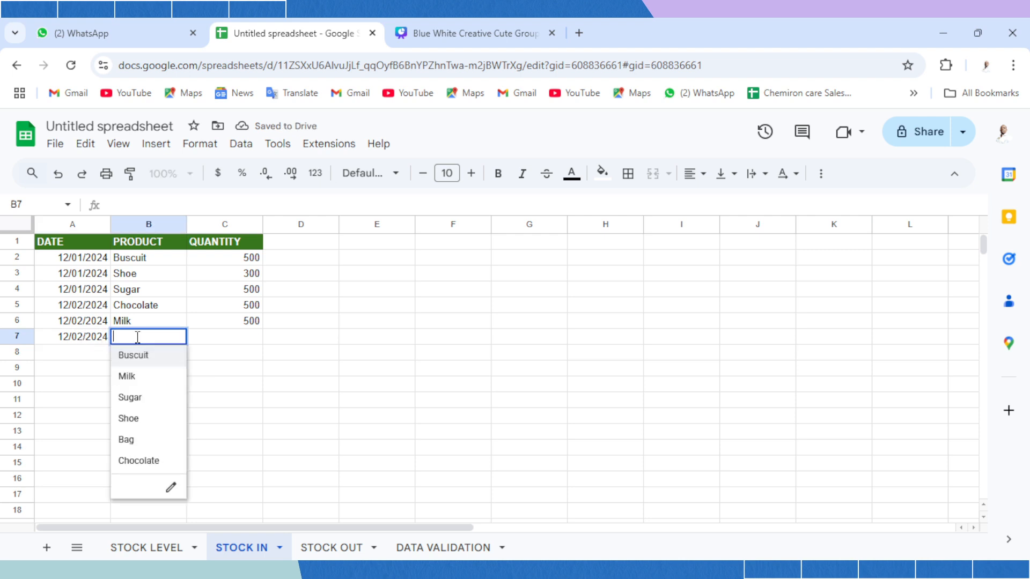
click(142, 375)
click(229, 342)
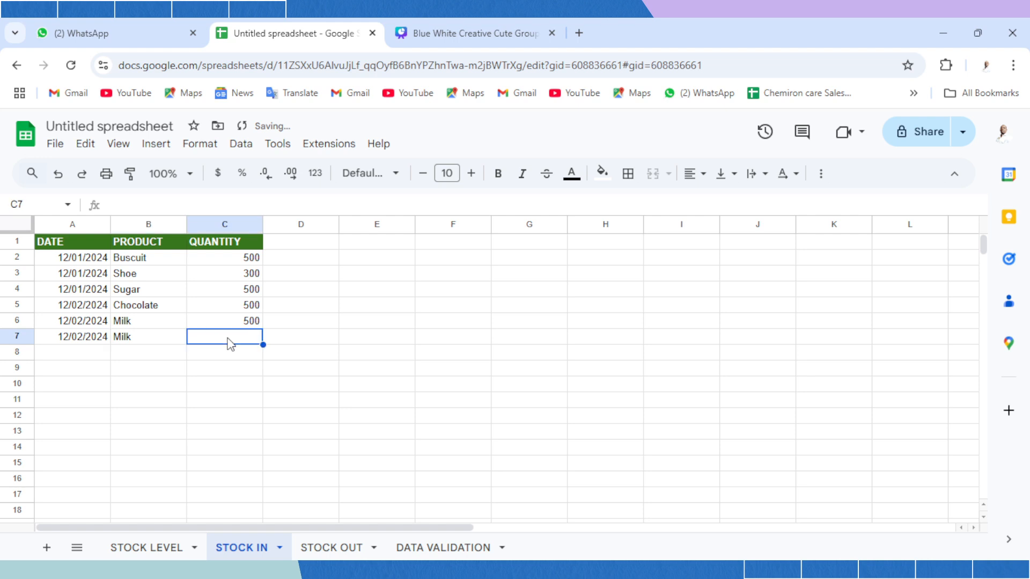
text(200)
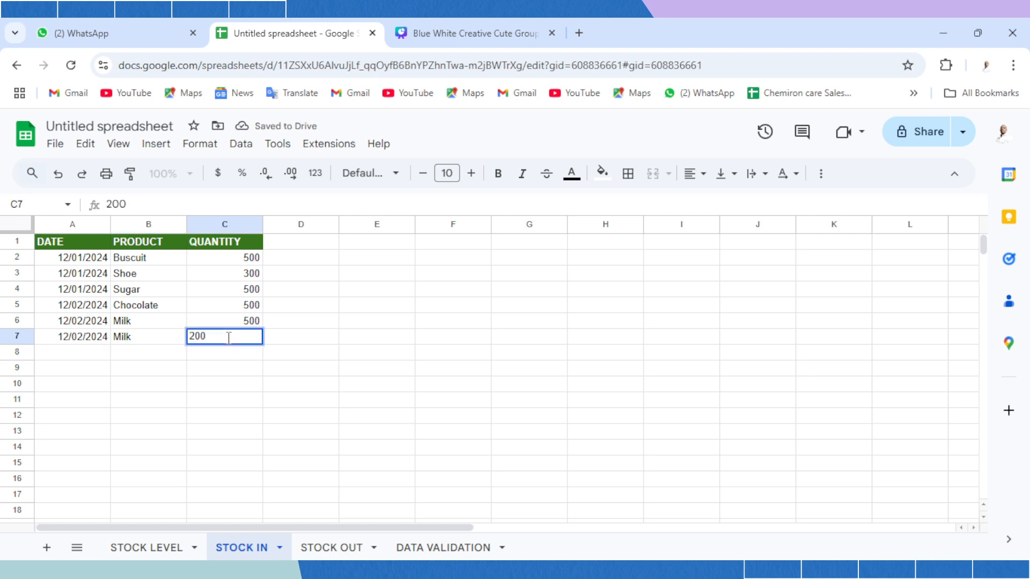
key(Return)
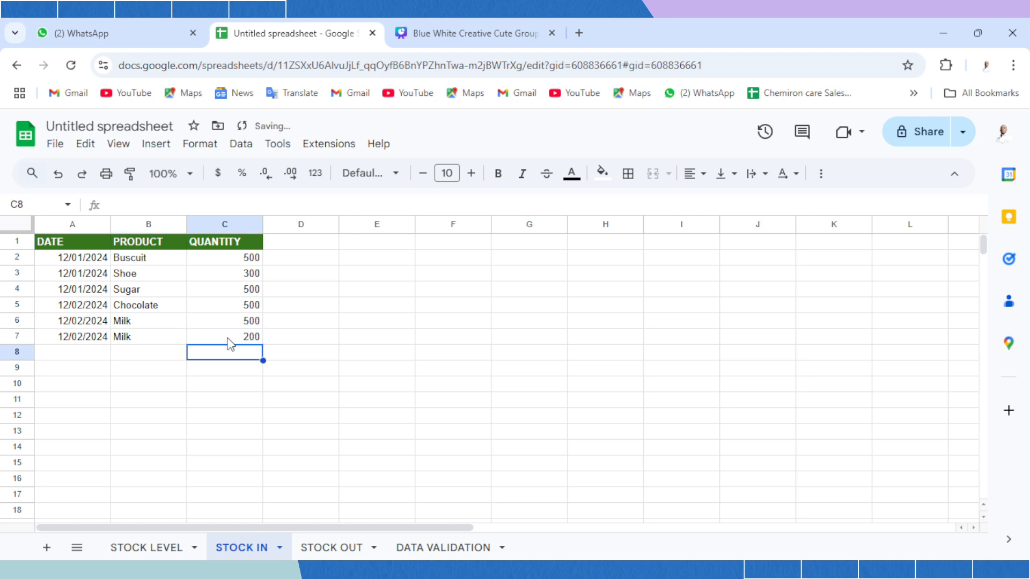
click(153, 548)
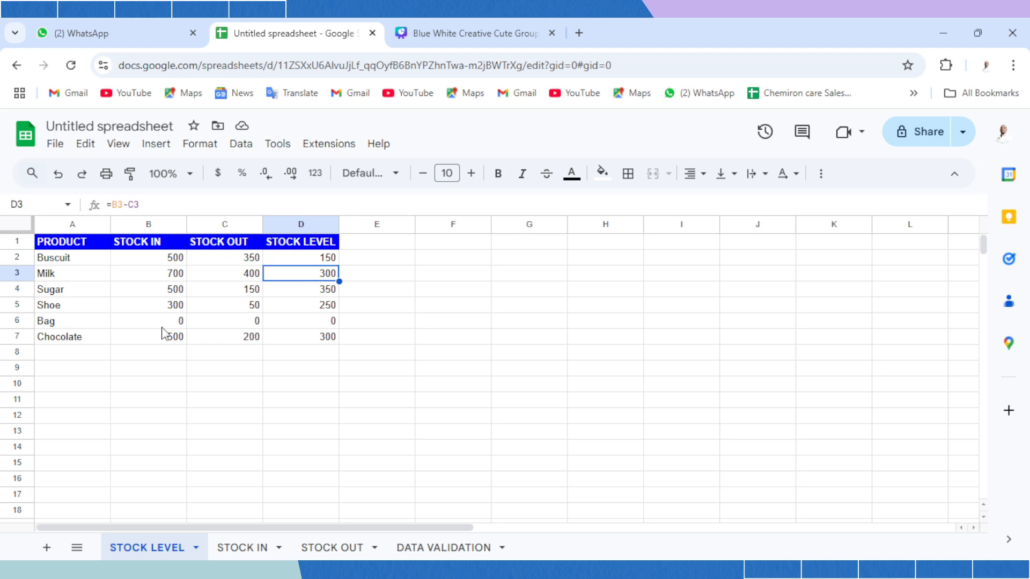
Add a STOCK IN entry in row 8 dated 12/03/2024 for the product Bag with a quantity of 50.
click(243, 547)
click(74, 343)
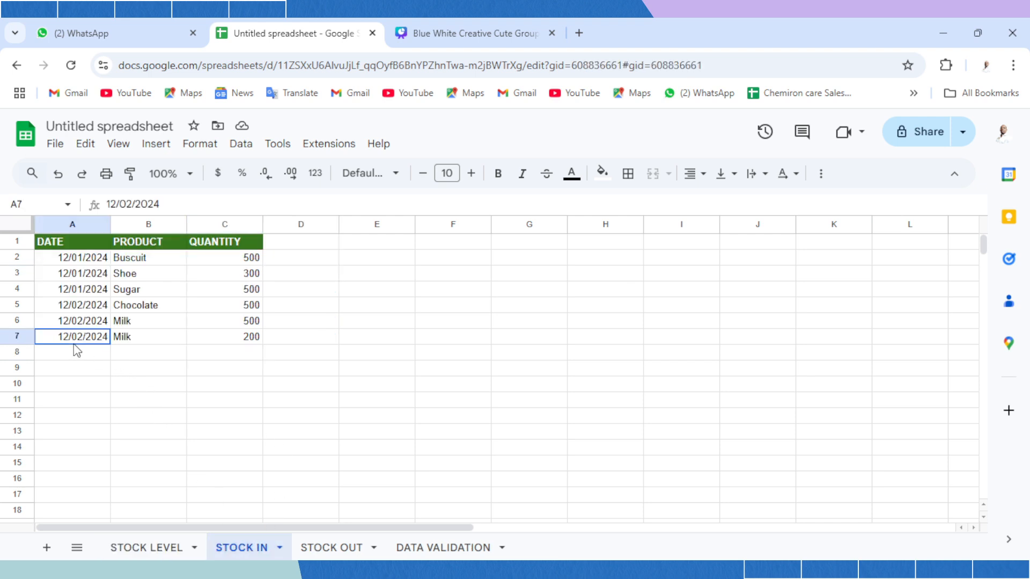
click(78, 352)
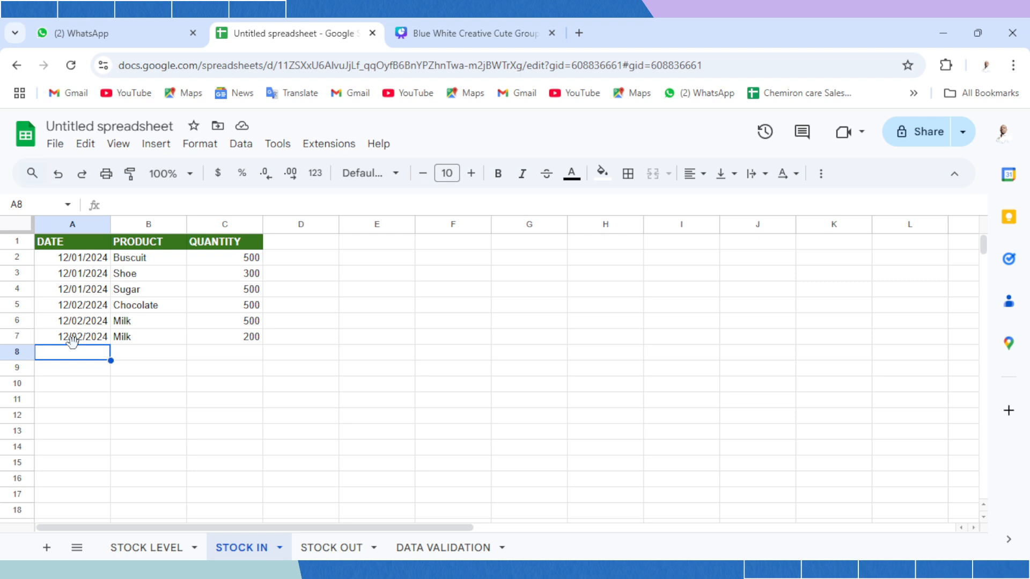
text(12)
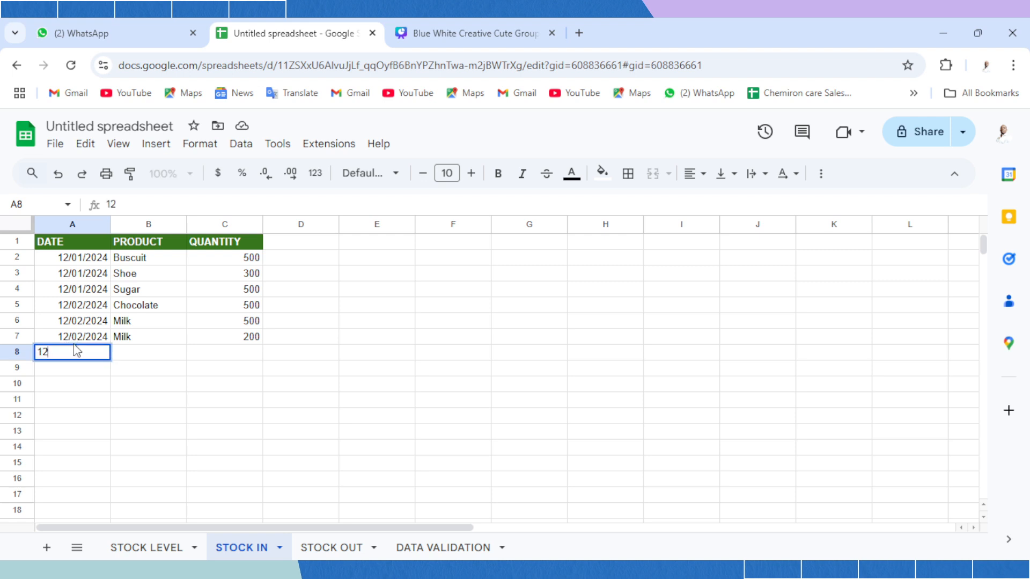
text(/03/2024)
key(Tab)
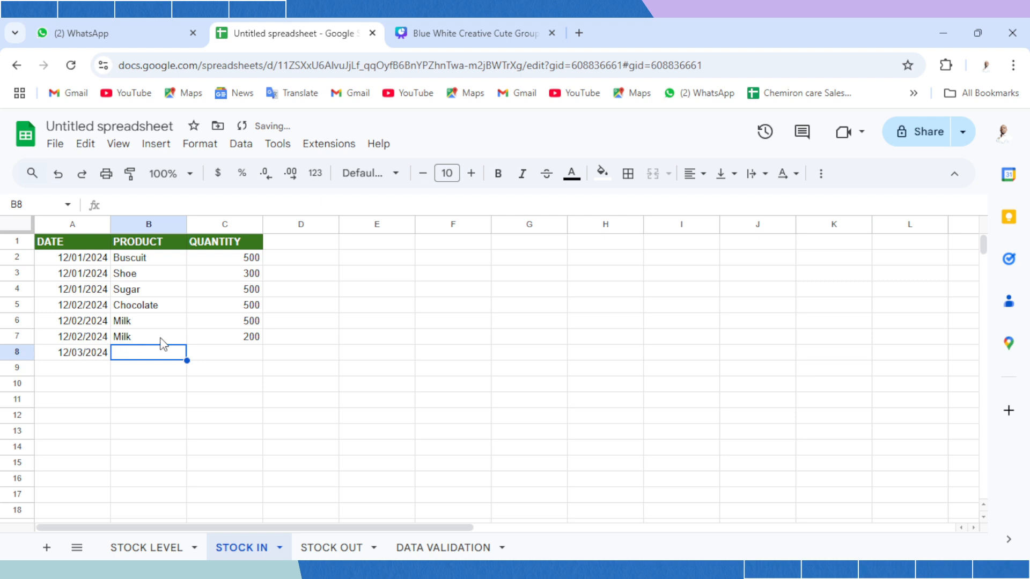
double_click(154, 352)
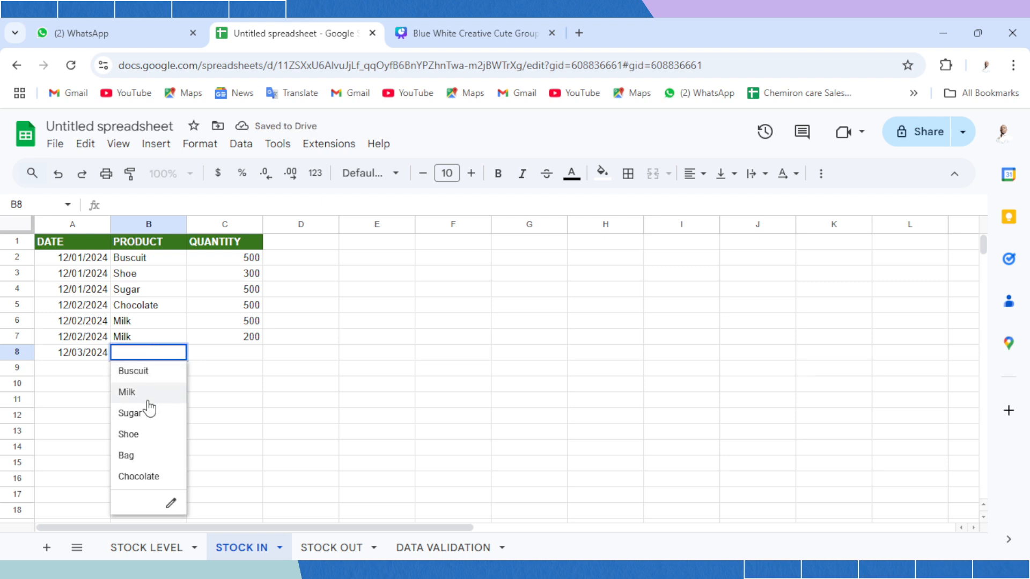
click(150, 462)
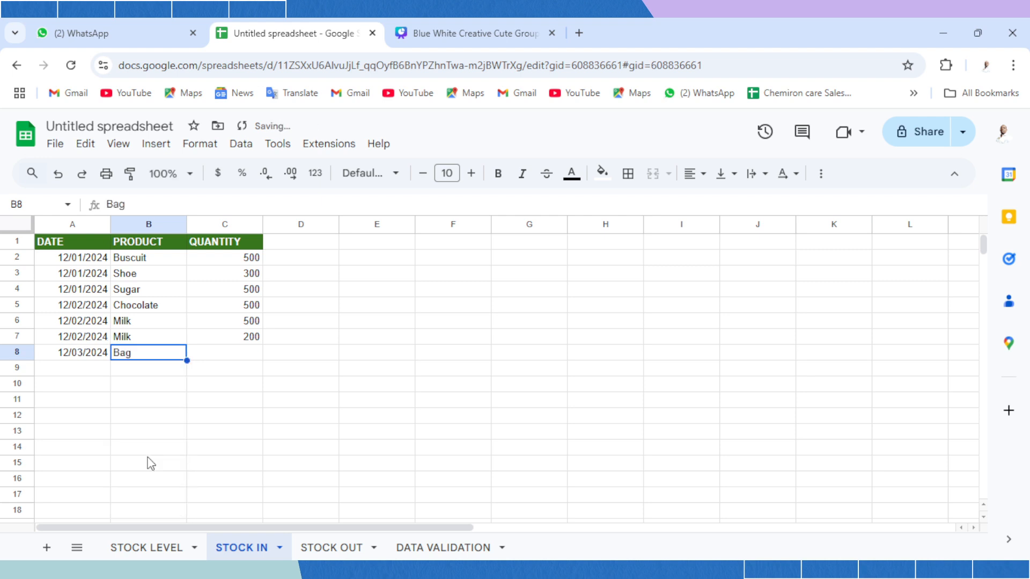
click(225, 353)
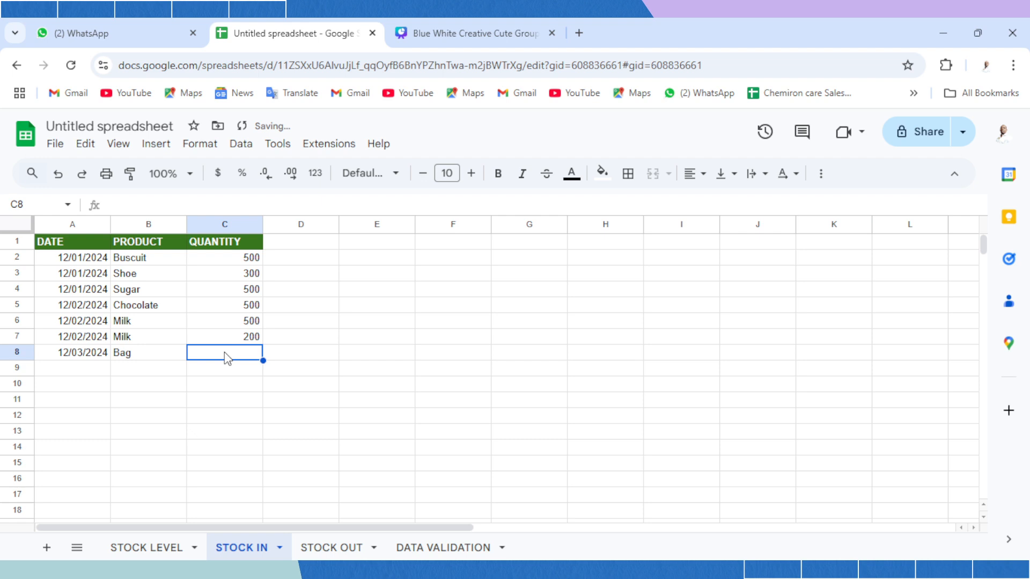
text(50)
key(Tab)
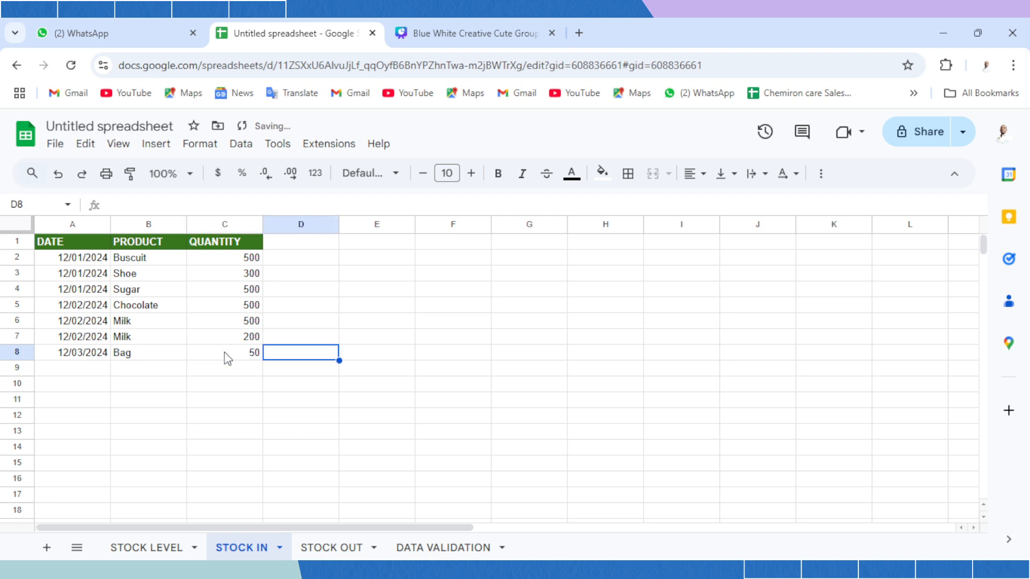
Check Bag's stock level and STOCK OUT total on the STOCK LEVEL sheet.
click(161, 543)
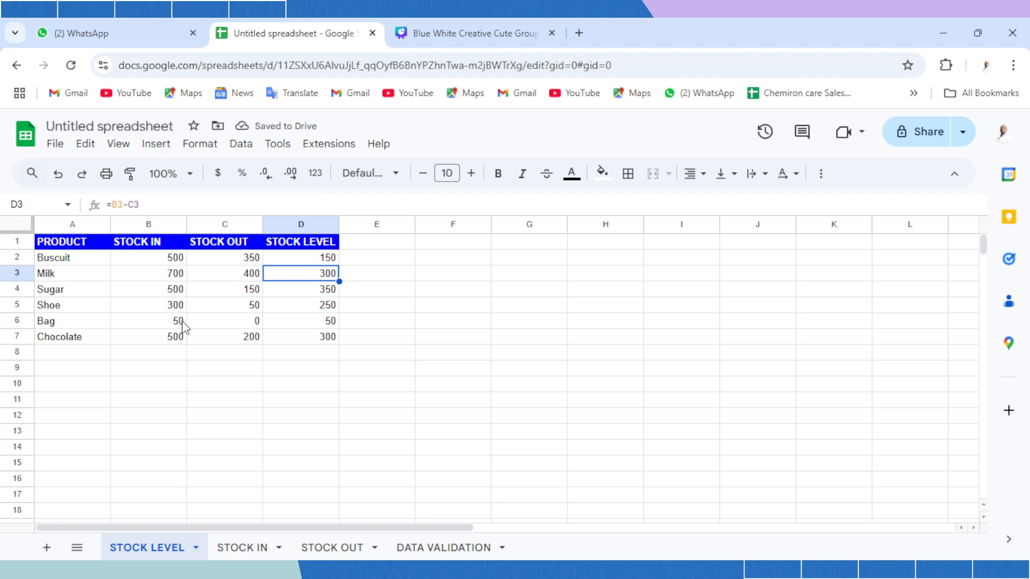
click(328, 325)
click(250, 324)
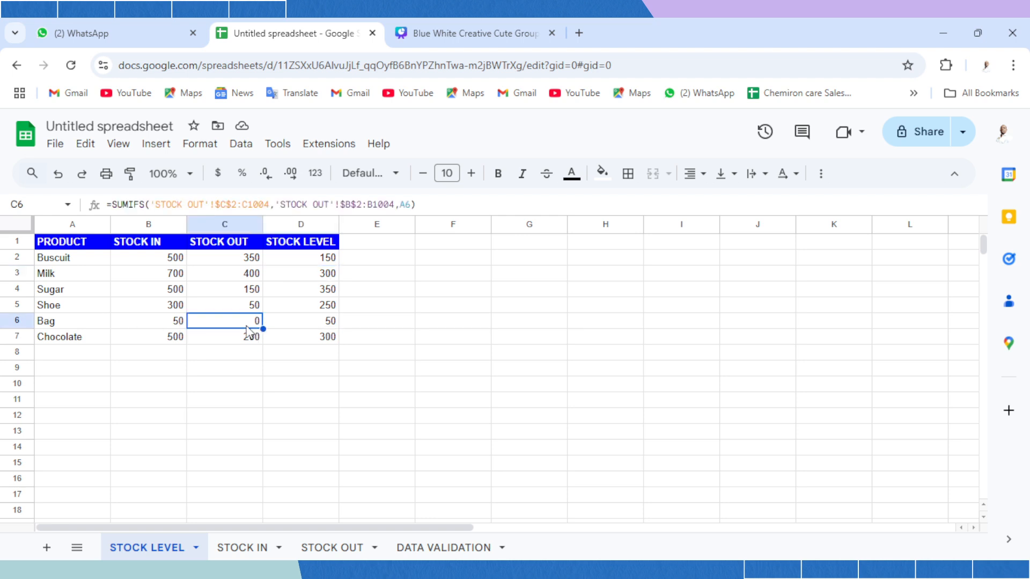
Add a STOCK OUT entry in row 8 dated 12/03/2024 for 25 Bag, and check Bag's row on the STOCK LEVEL sheet.
click(333, 549)
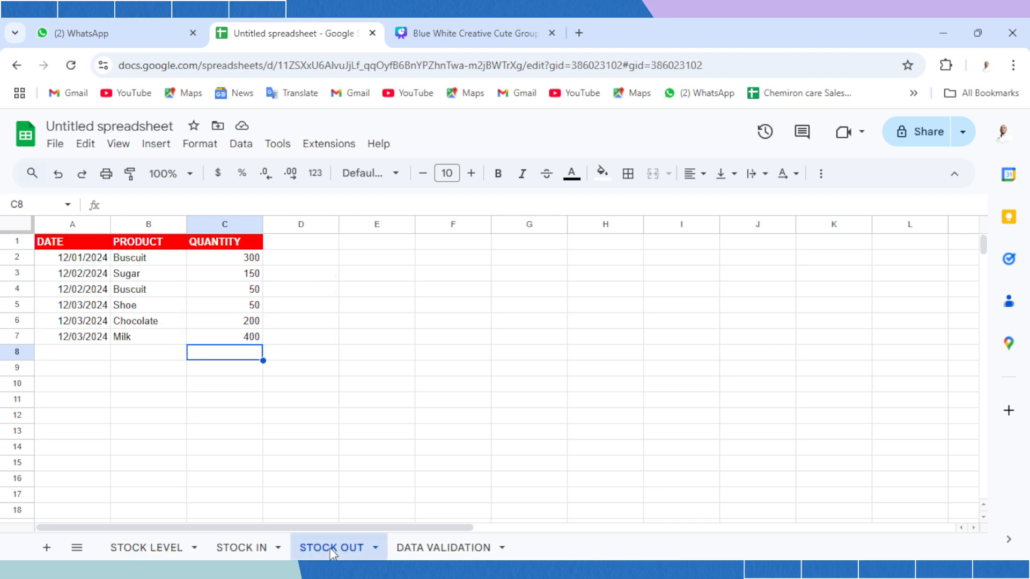
click(83, 354)
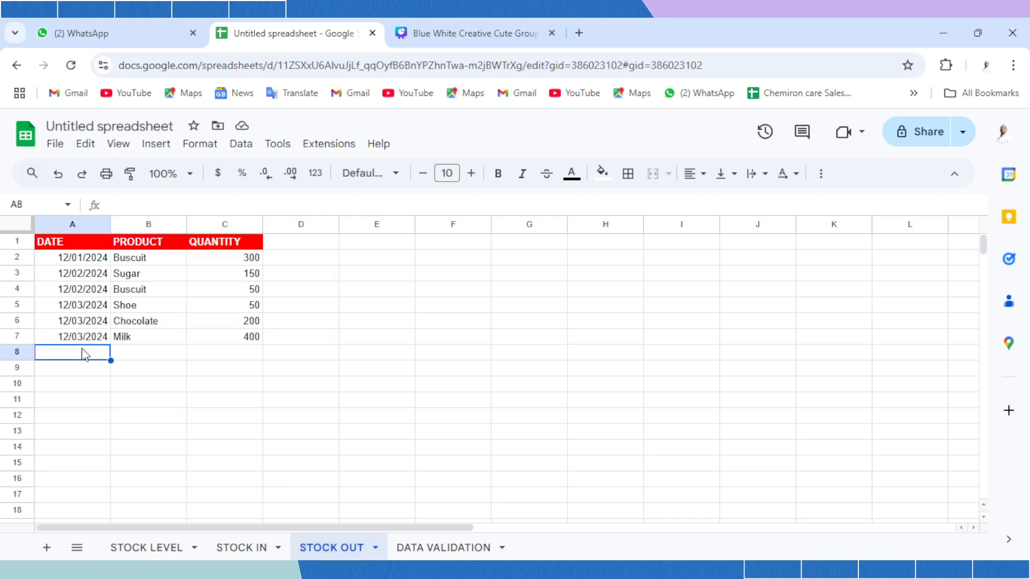
key(ctrl+semicolon)
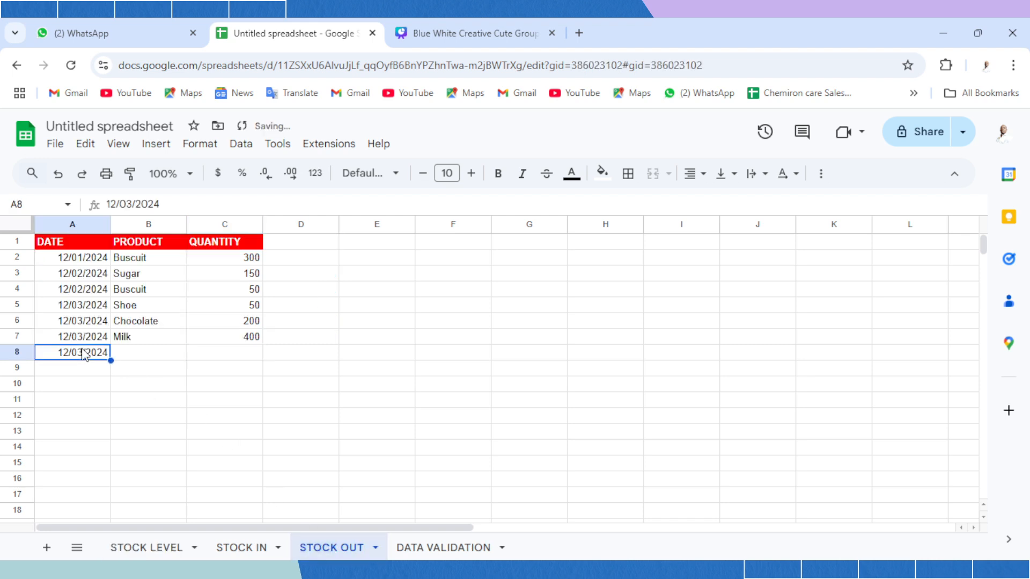
key(Tab)
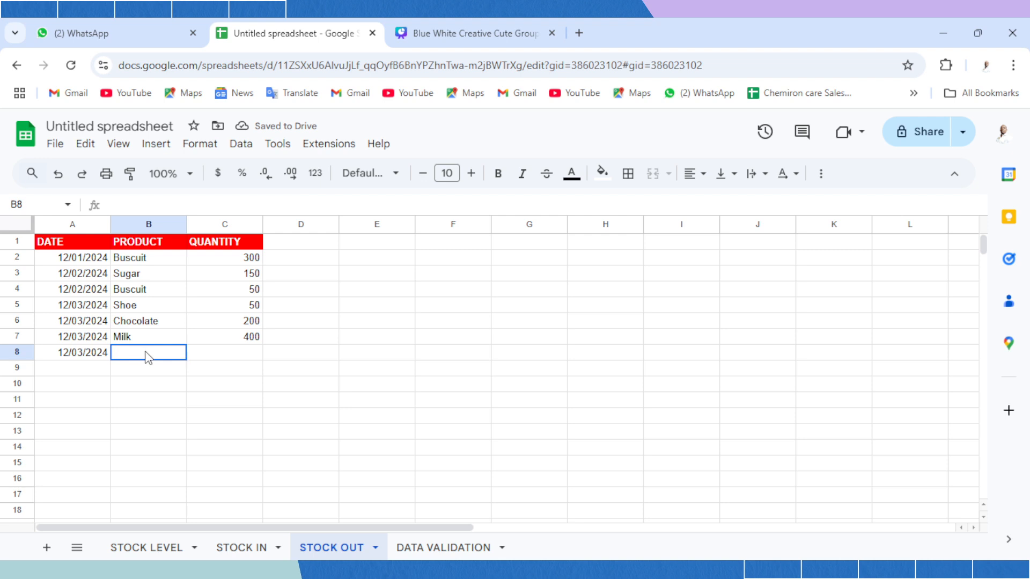
double_click(148, 358)
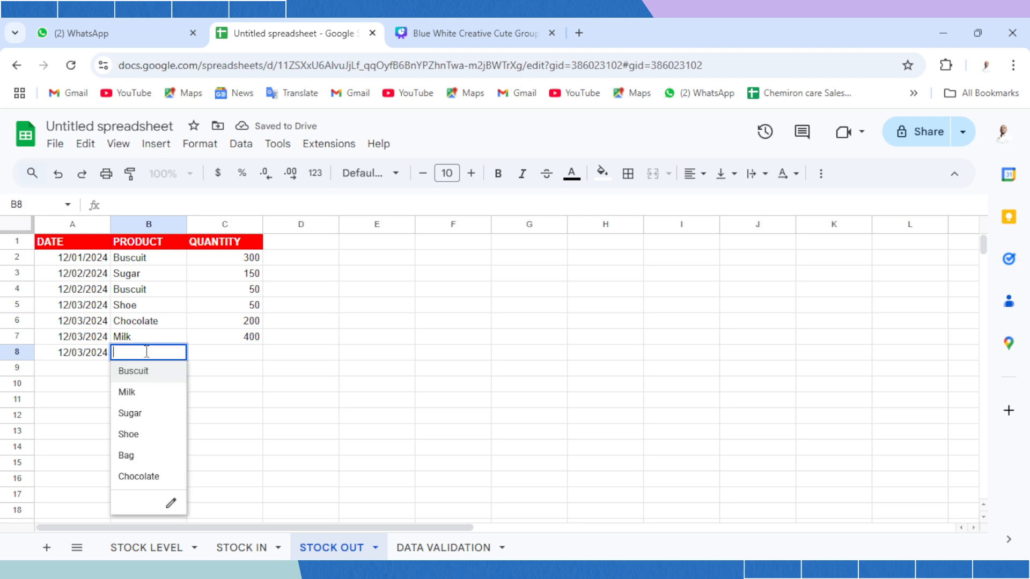
click(147, 457)
click(250, 355)
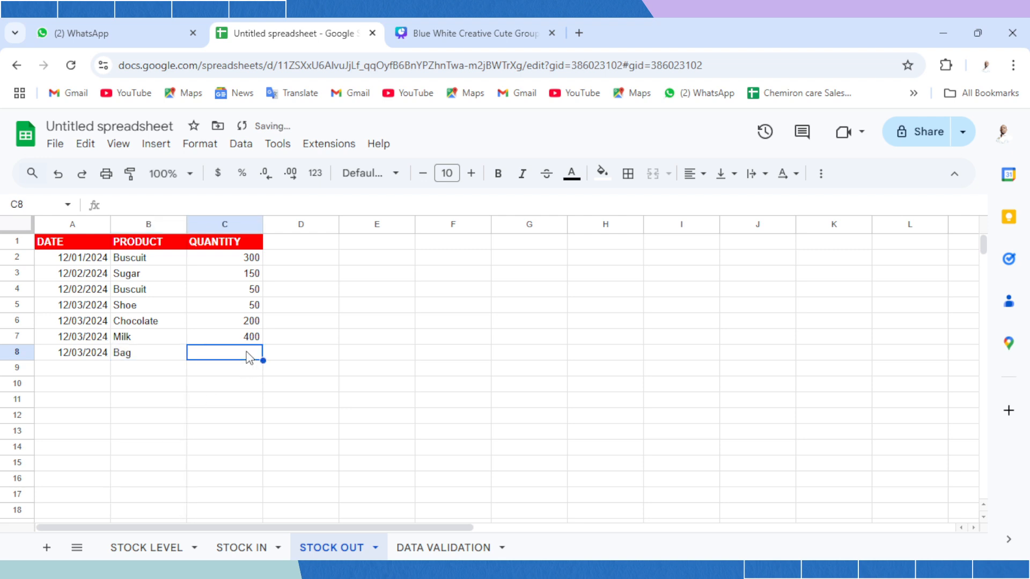
text(25)
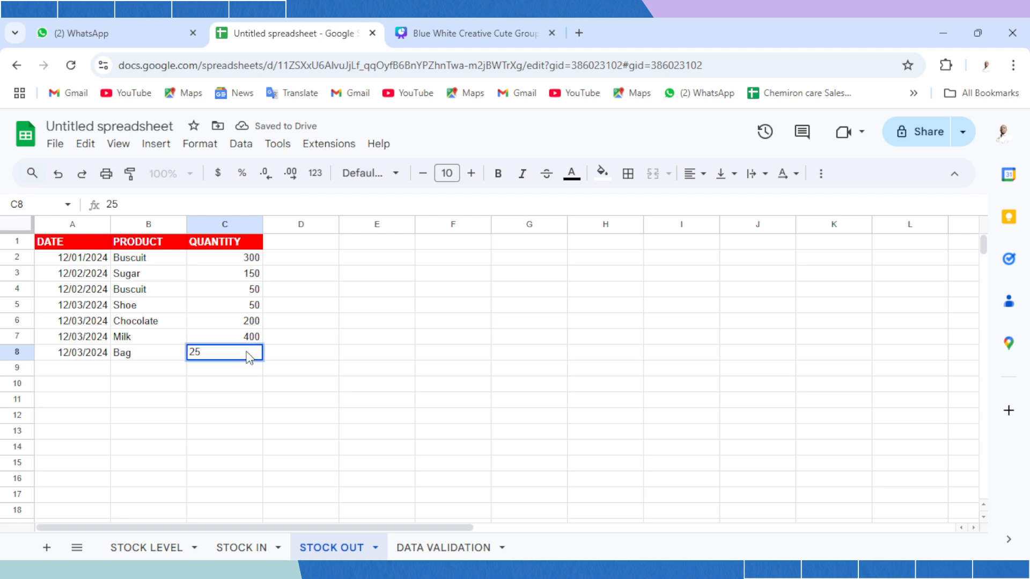
key(Return)
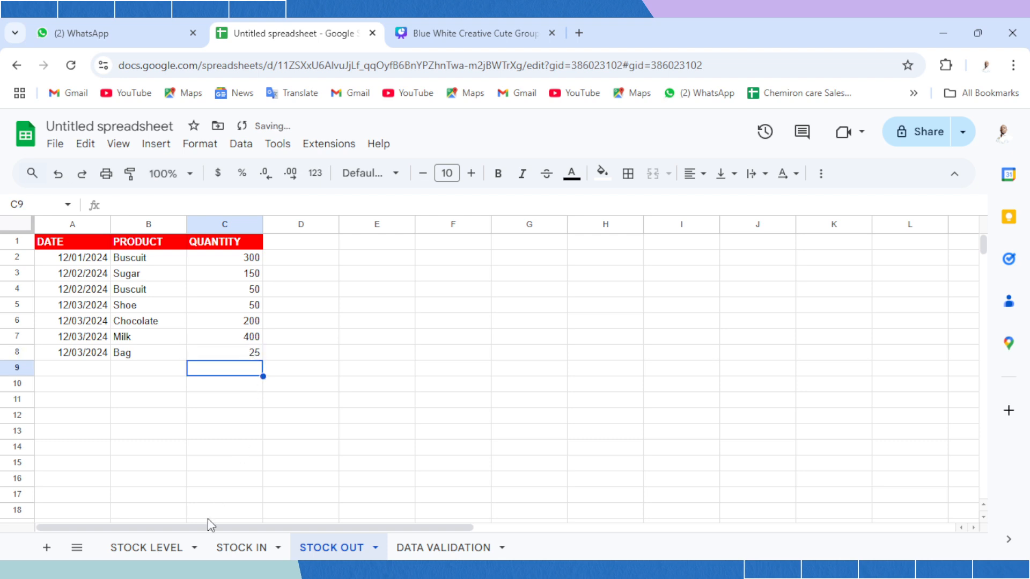
click(153, 547)
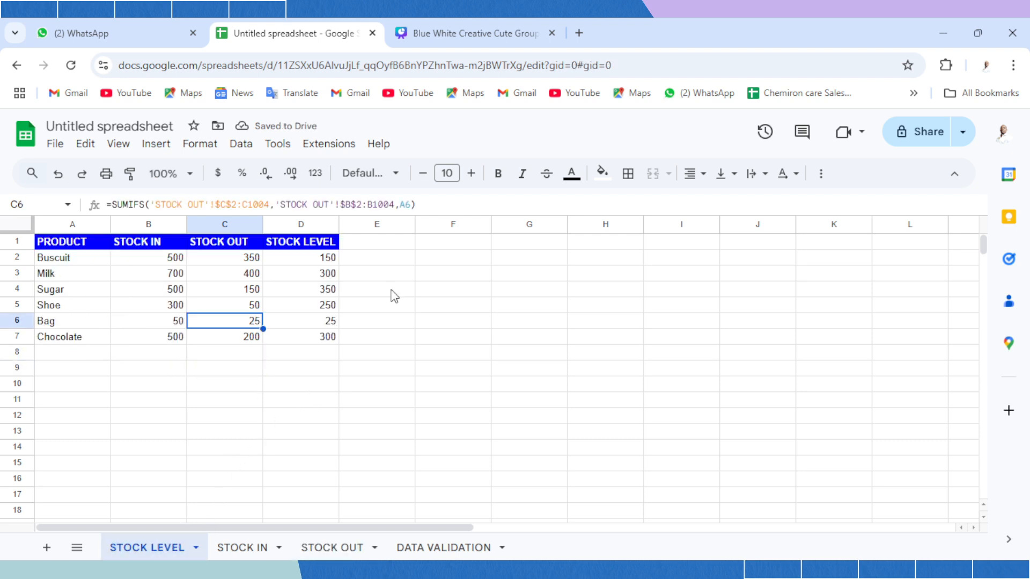
click(374, 321)
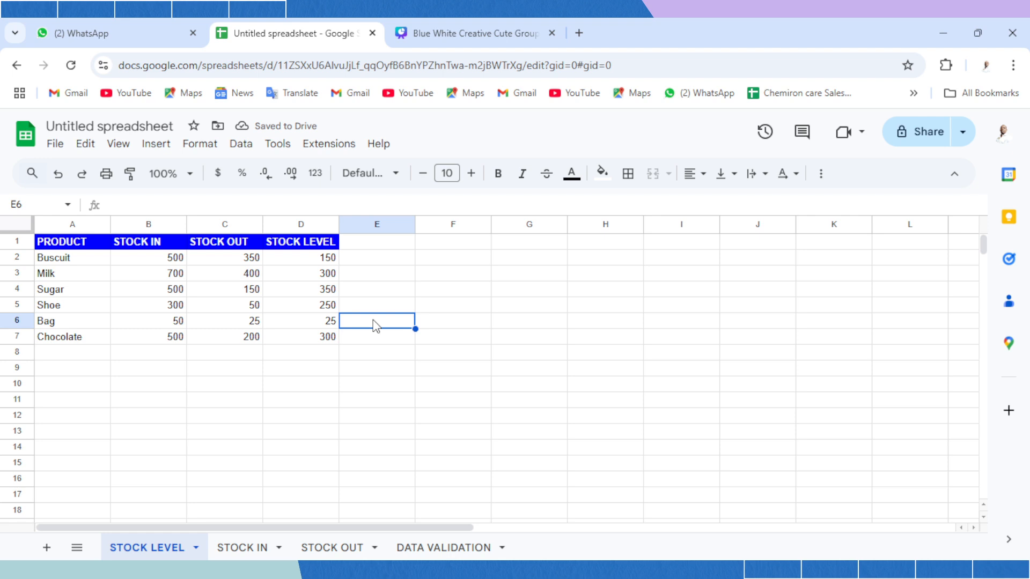